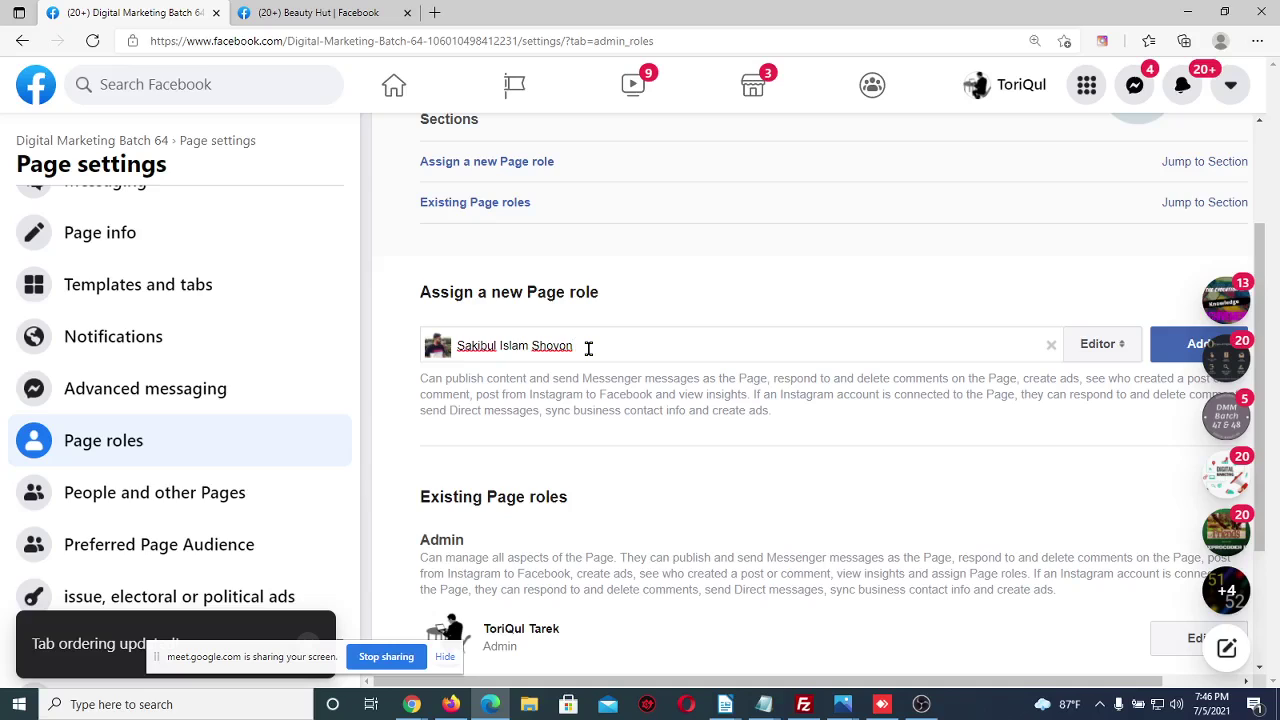
Give the new person the Admin role and add them as a Page admin
left_click(1112, 346)
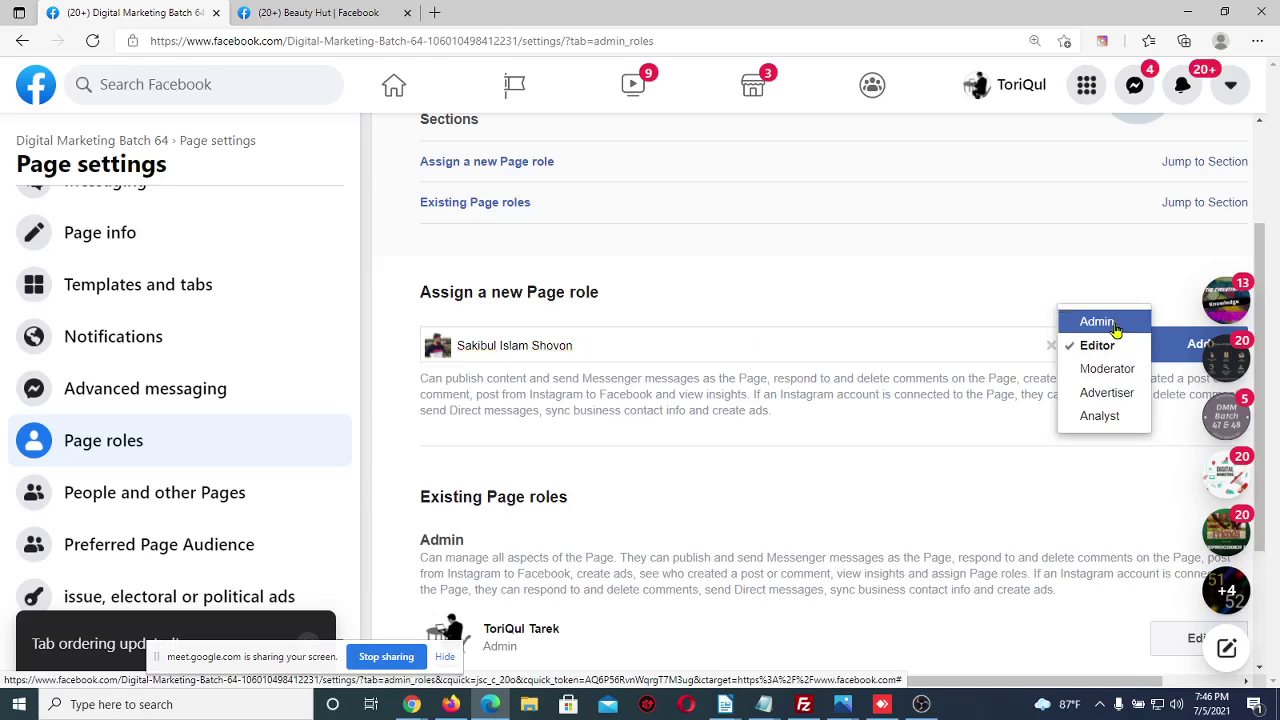
left_click(1112, 322)
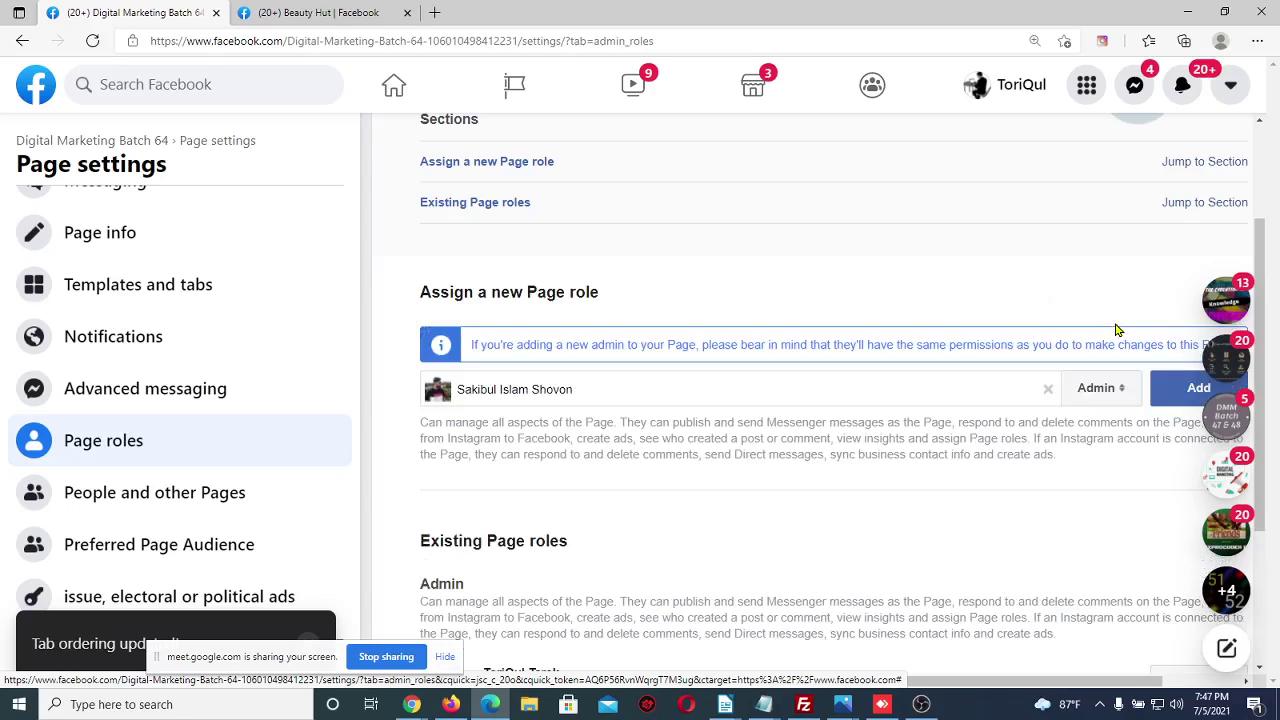
left_click(1167, 403)
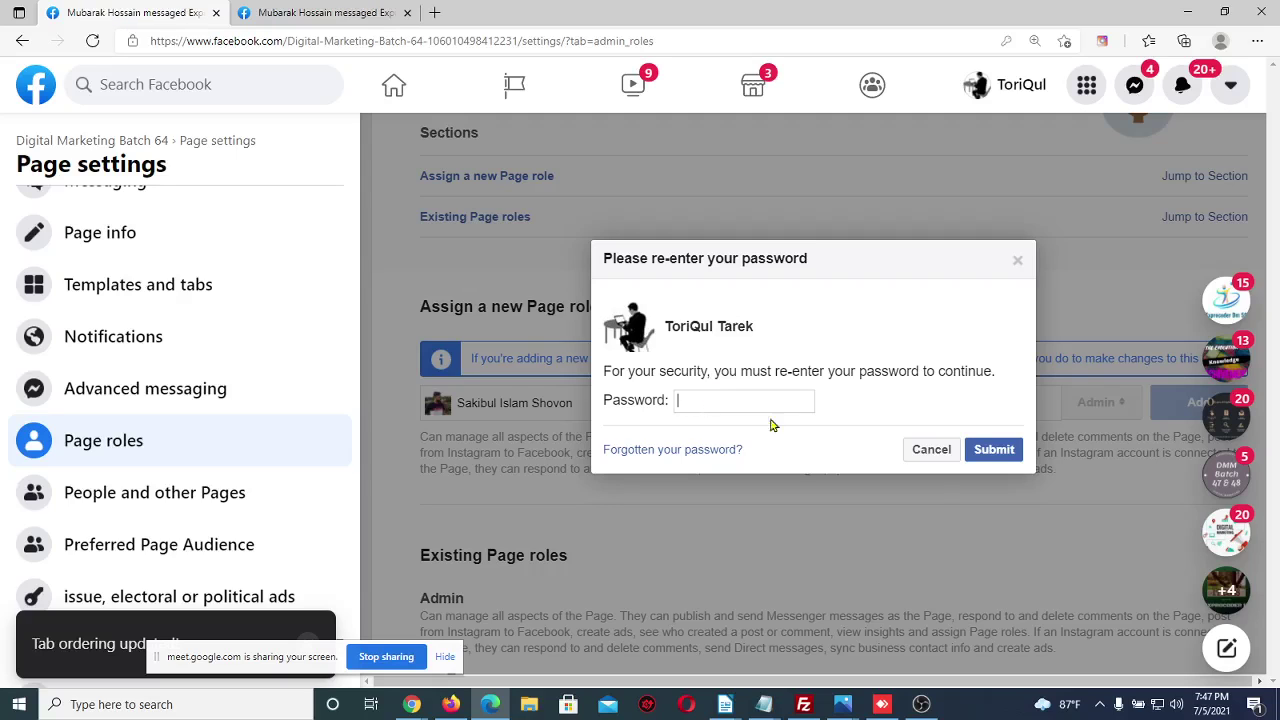
Dismiss the password prompt, clear the person's name, and go to the Beauty Hut tab
left_click(1016, 263)
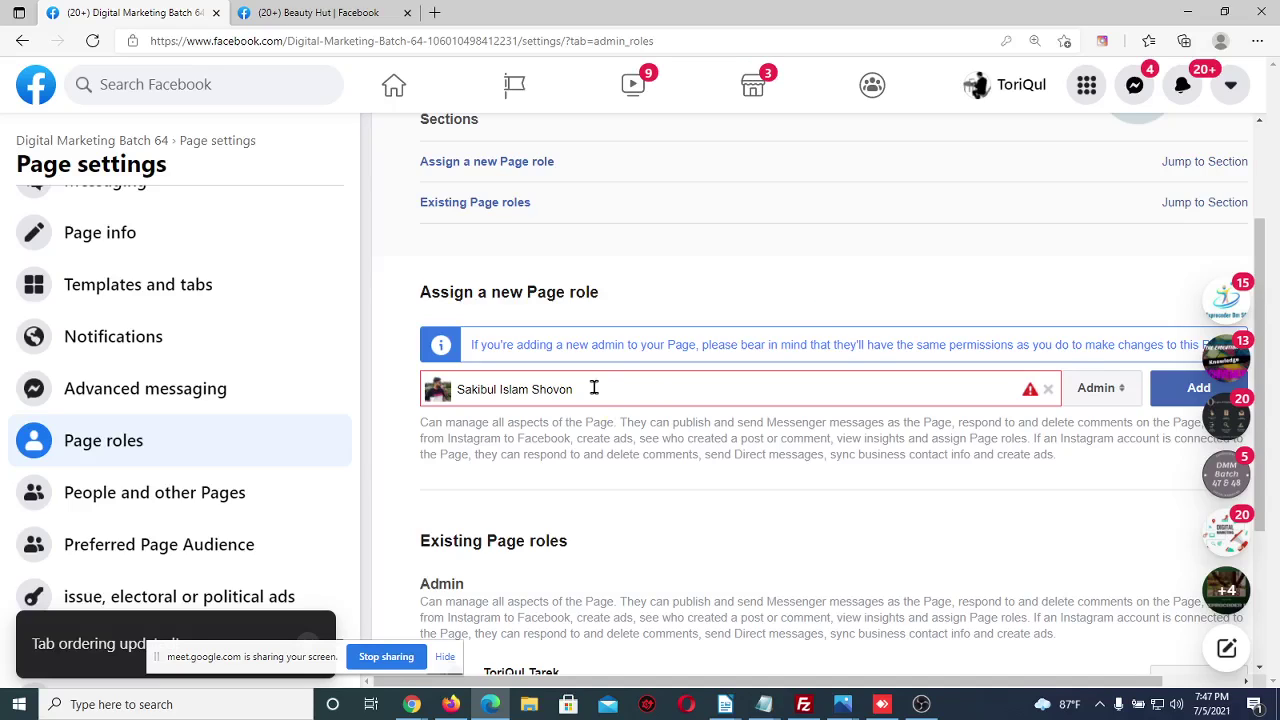
left_click_drag(592, 389, 394, 391)
key("BackSpace")
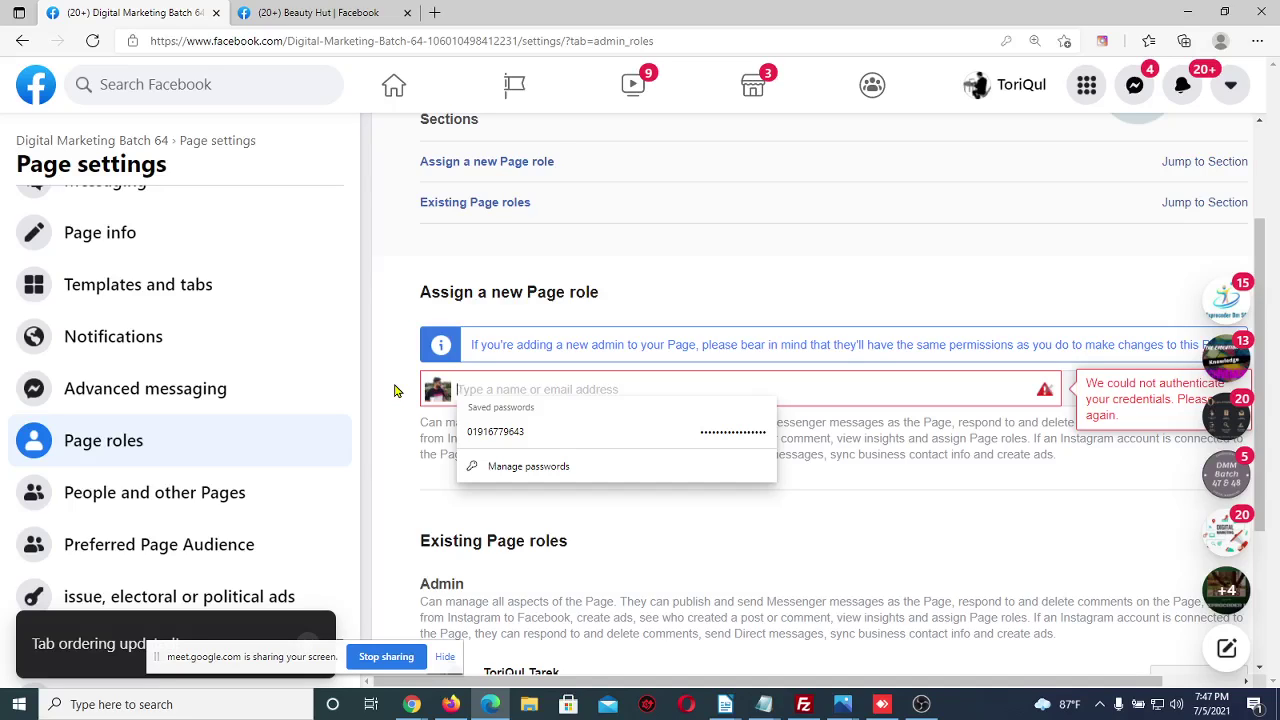
left_click(290, 11)
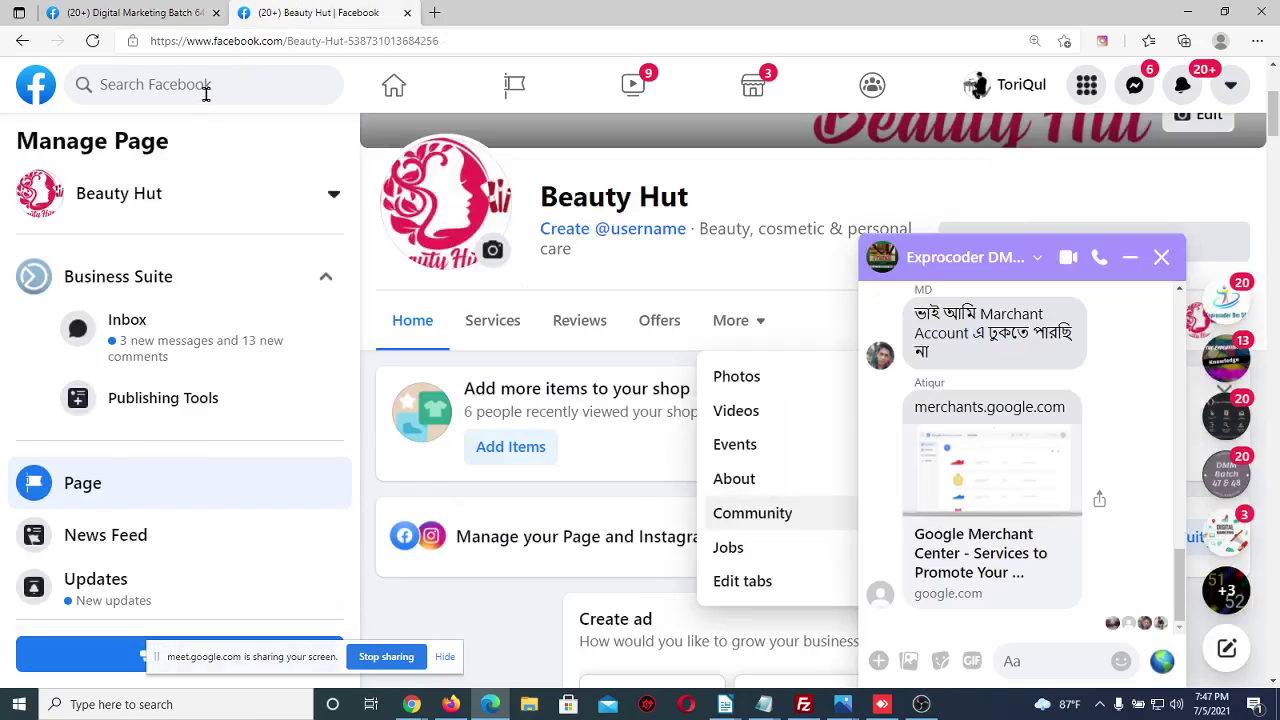
Open the person's profile from recent searches, select its URL, and return to Page settings
left_click(205, 84)
left_click(1130, 257)
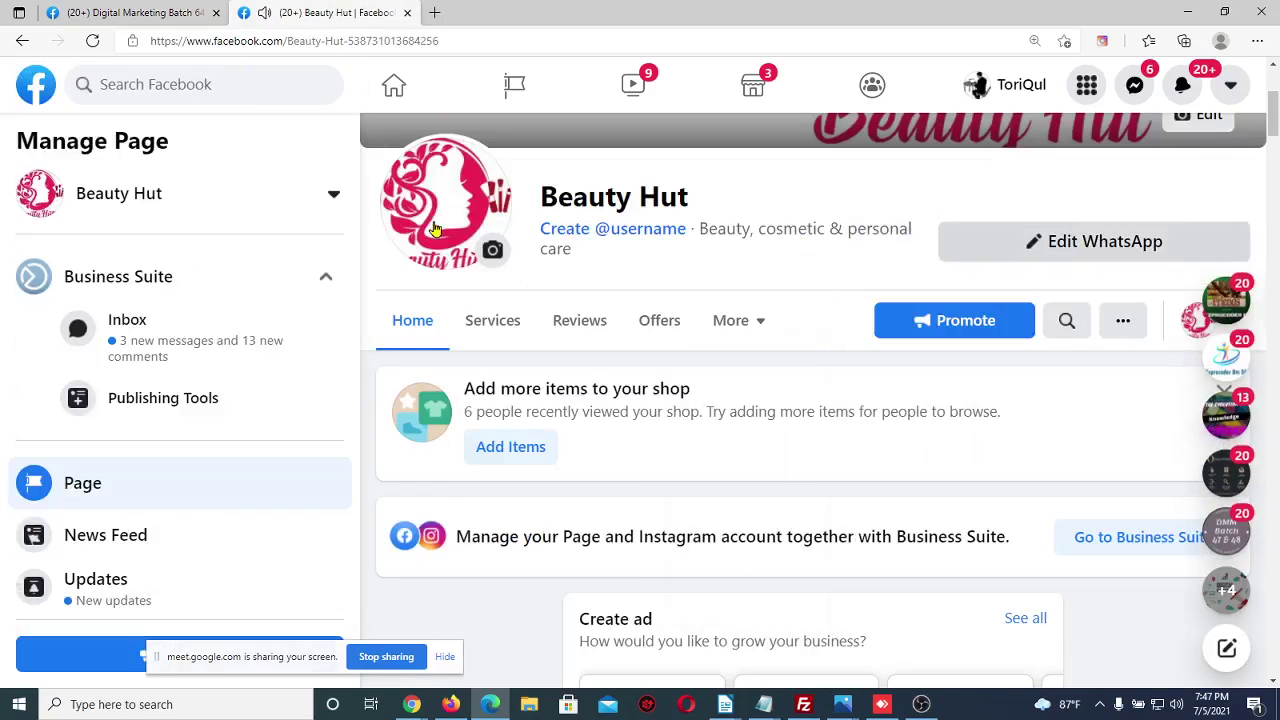
left_click(227, 88)
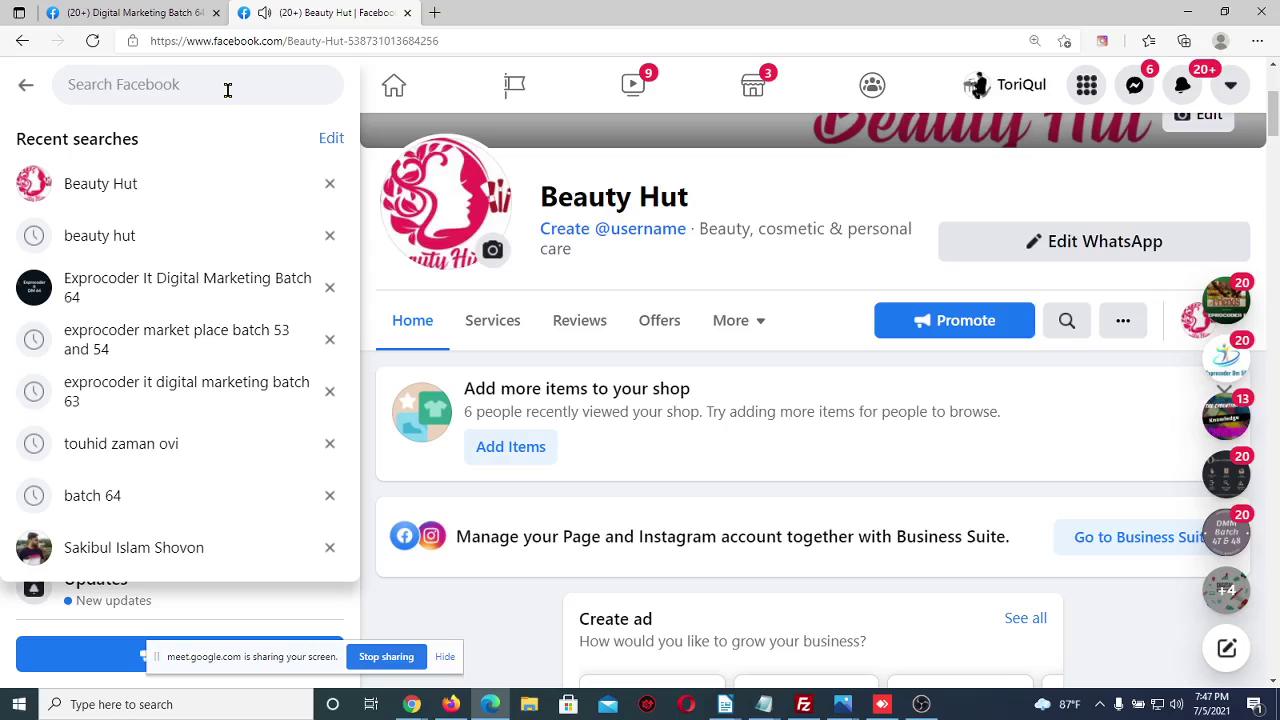
left_click(155, 545)
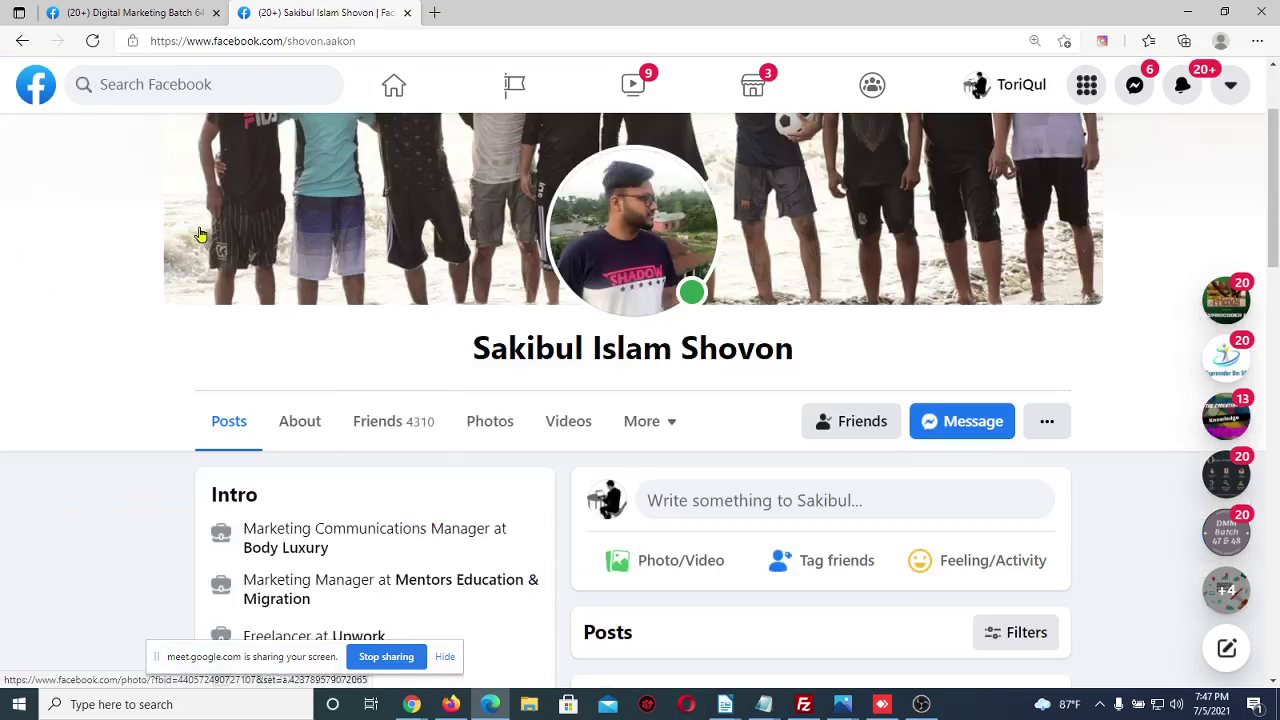
left_click(374, 41)
key("ctrl+c")
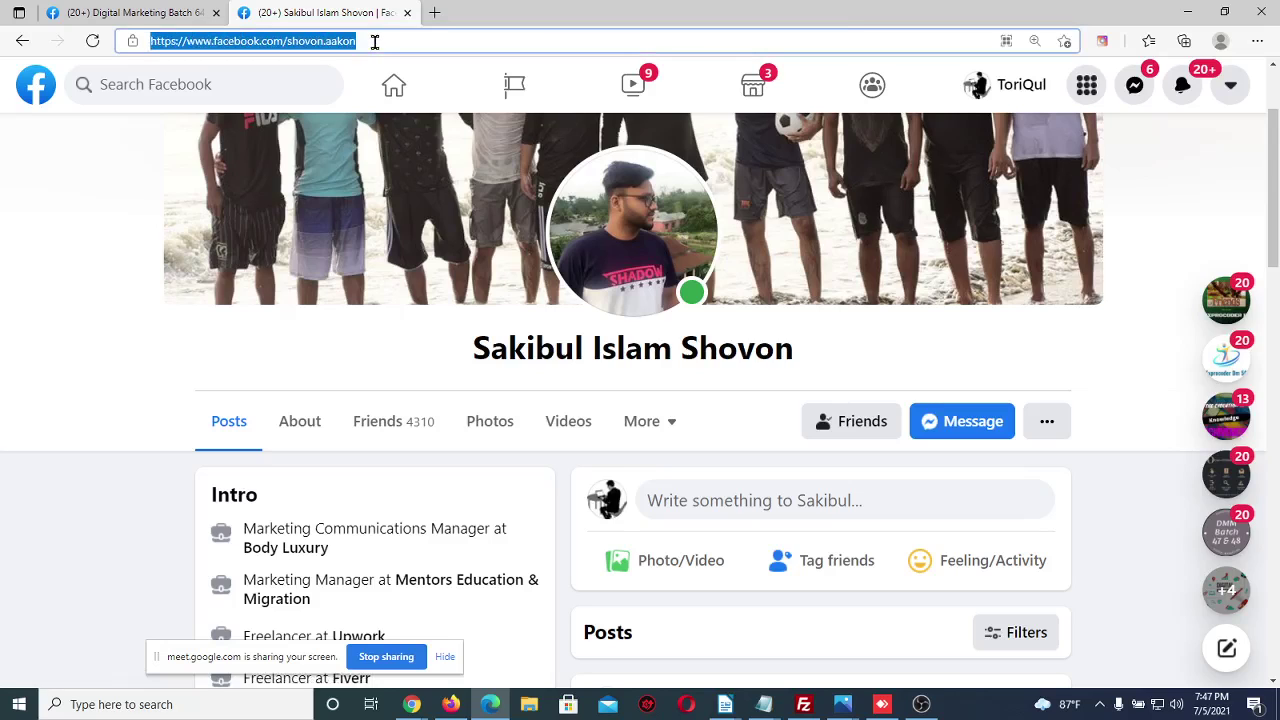
left_click(190, 12)
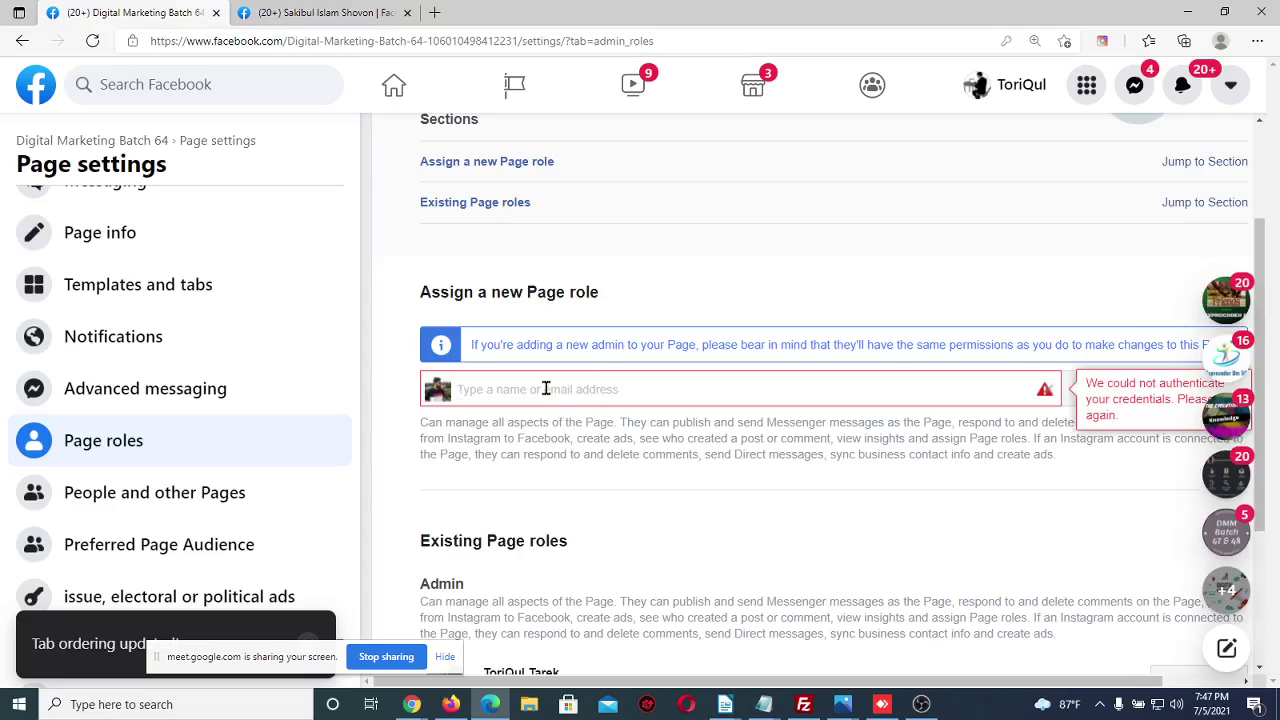
Paste the profile URL into the role field, pick the suggested person, then clear it
key("ctrl+v")
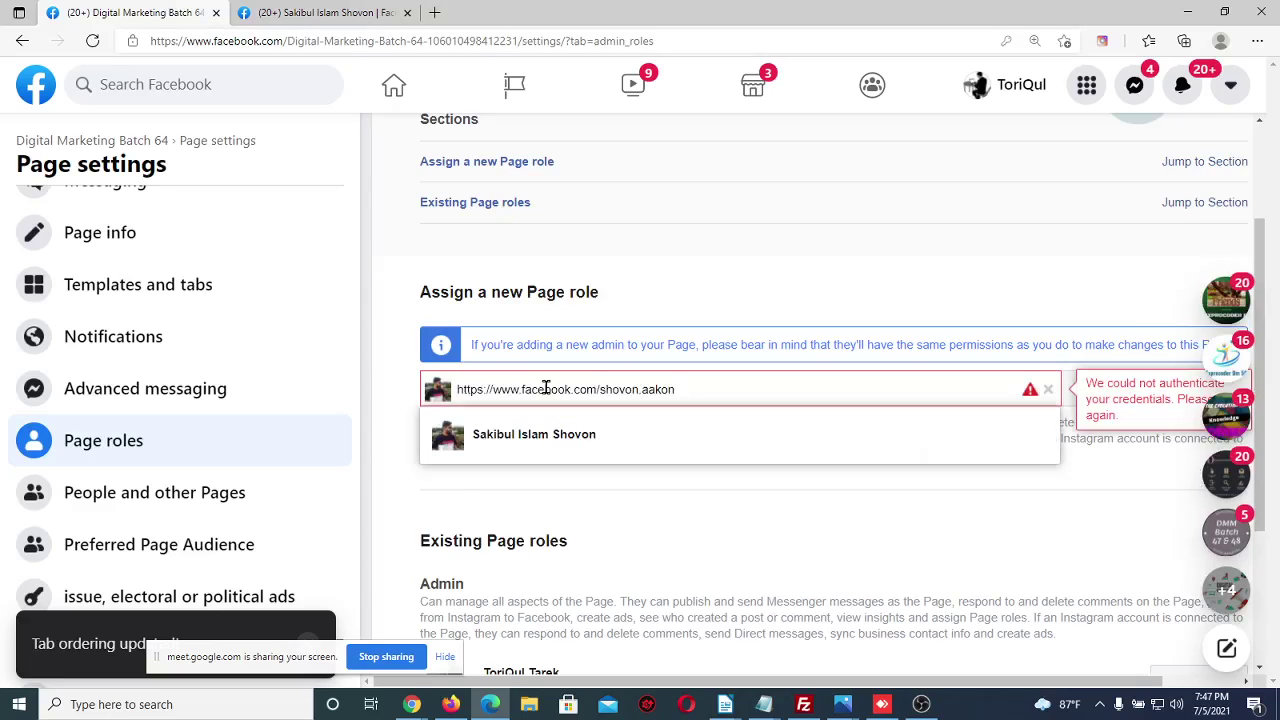
left_click(587, 437)
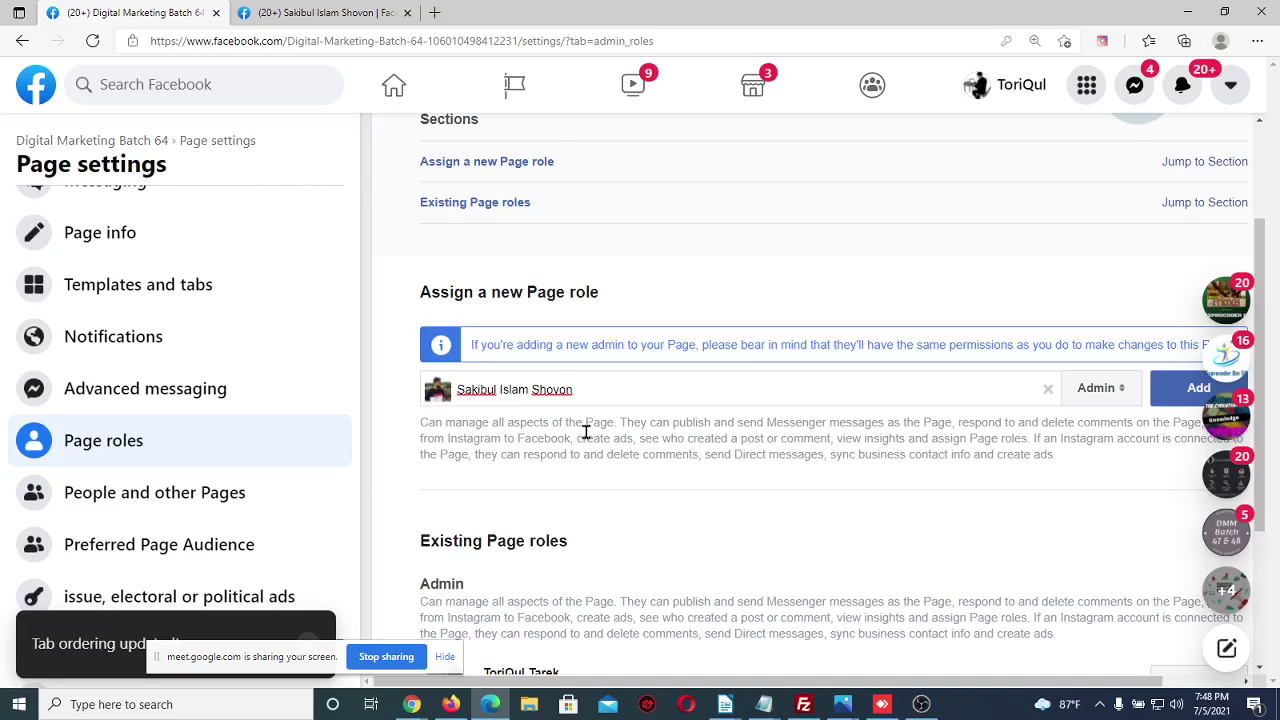
key("BackSpace")
key("BackSpace")
key("BackSpace")
key("BackSpace")
key("BackSpace")
key("BackSpace")
key("BackSpace")
key("BackSpace")
key("BackSpace")
key("BackSpace")
key("BackSpace")
key("BackSpace")
key("BackSpace")
key("BackSpace")
key("BackSpace")
key("BackSpace")
key("BackSpace")
key("BackSpace")
key("BackSpace")
key("BackSpace")
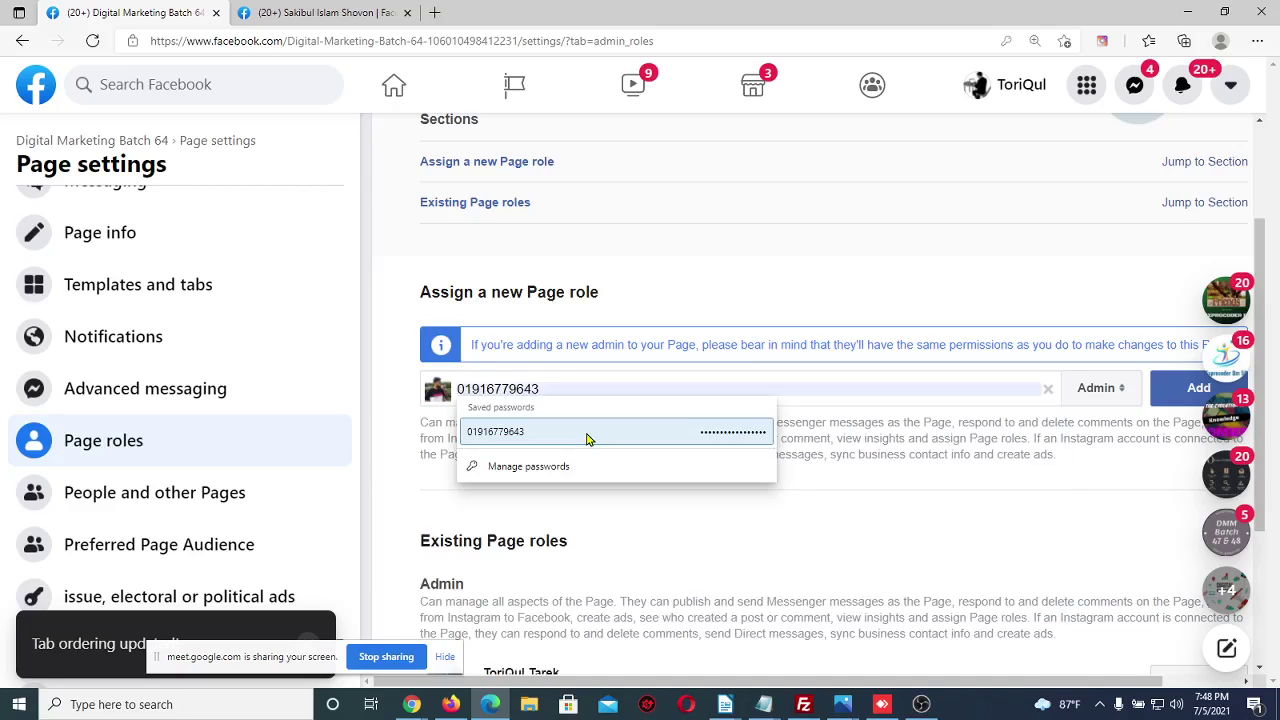
left_click(416, 466)
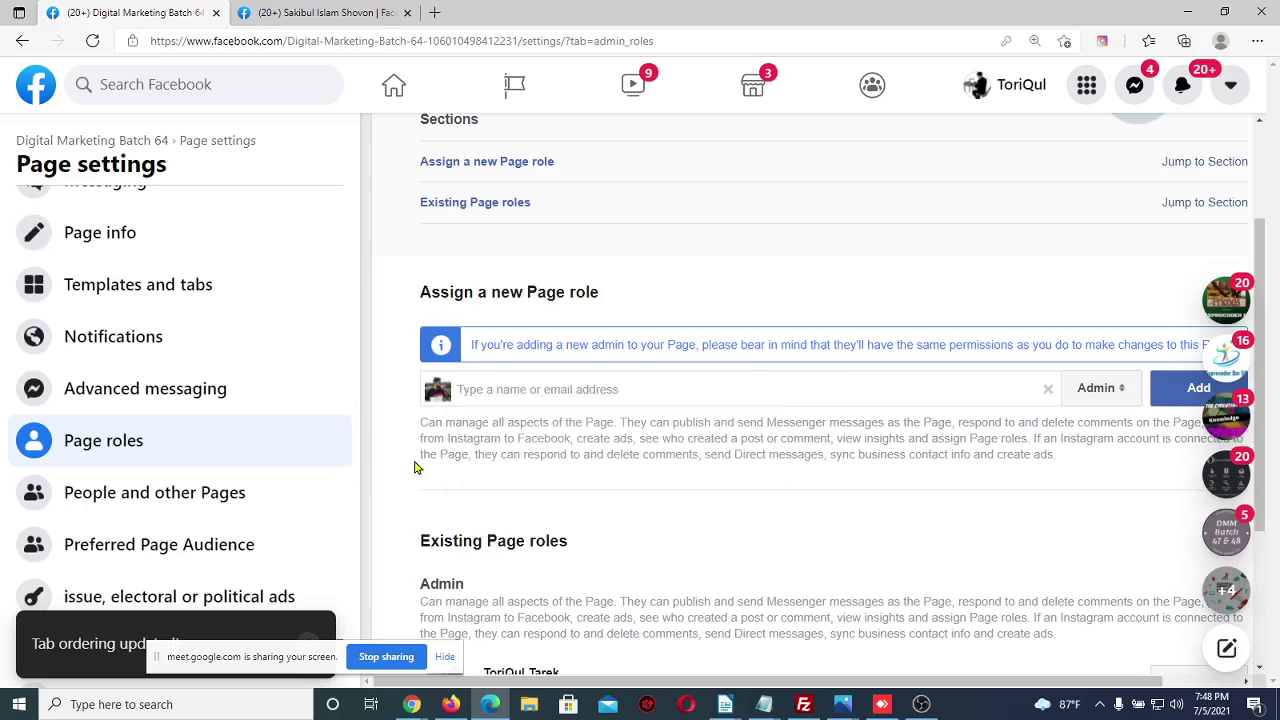
Enter the person's e-mail address, choose the matching suggestion, and add them as Admin
left_click(489, 389)
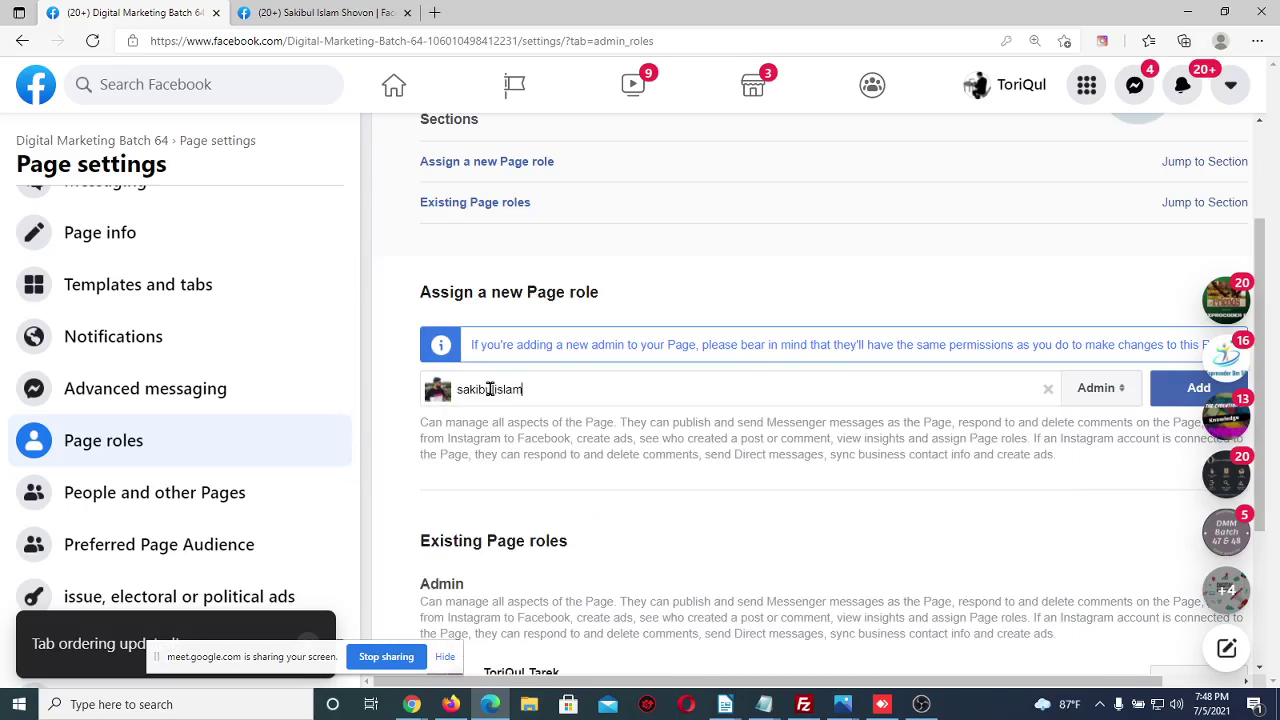
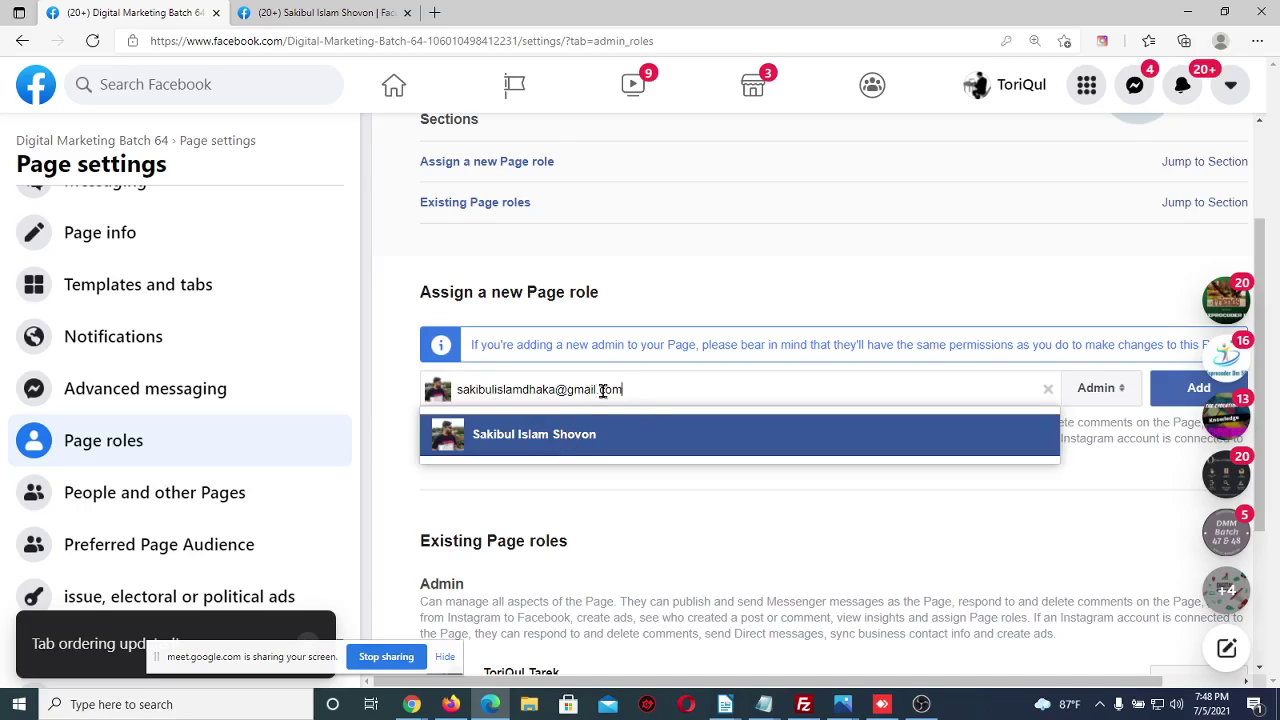
left_click(610, 432)
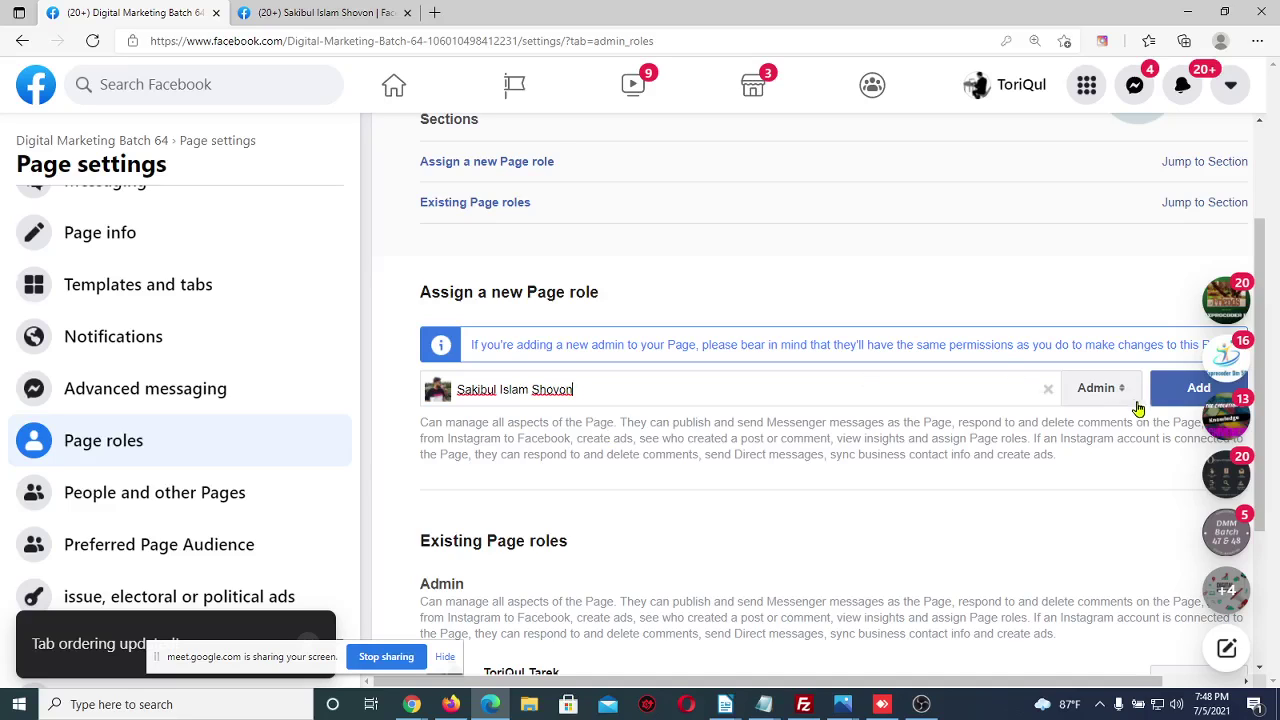
left_click(1173, 388)
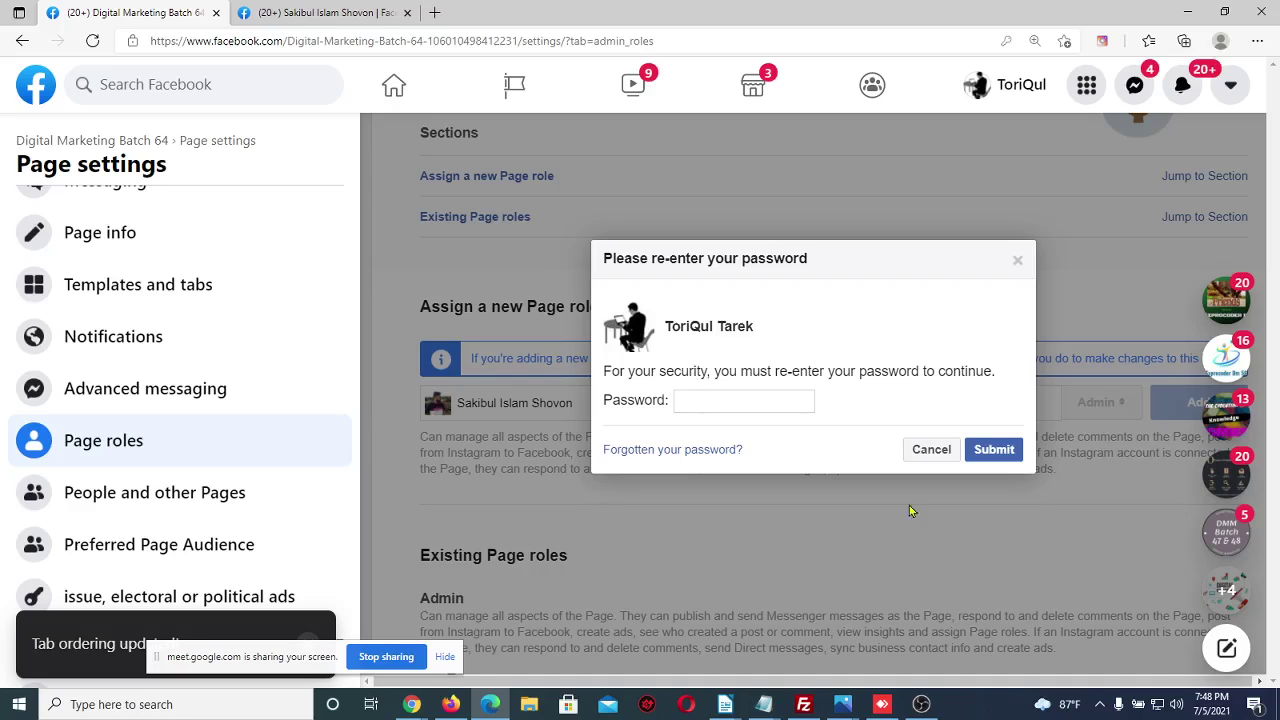
Close the password re-entry dialog and review the Existing Page roles list's single admin
left_click(1018, 262)
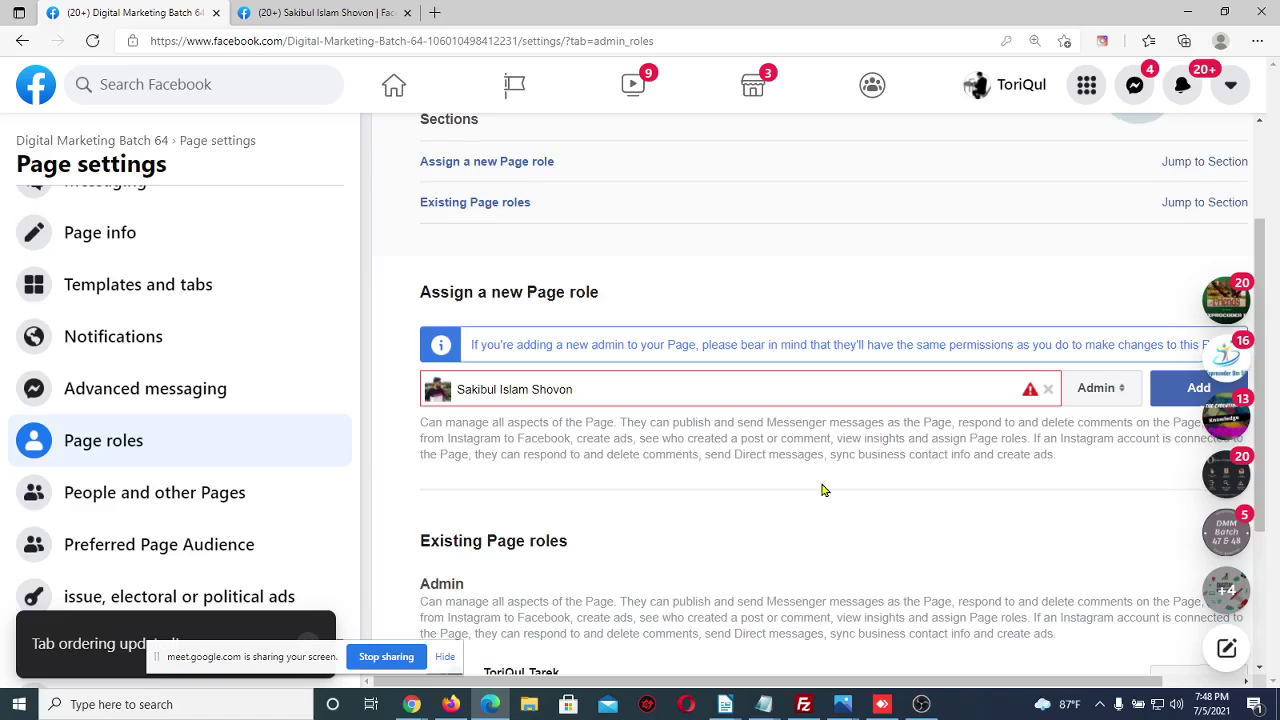
scroll(821, 488, "down", 3)
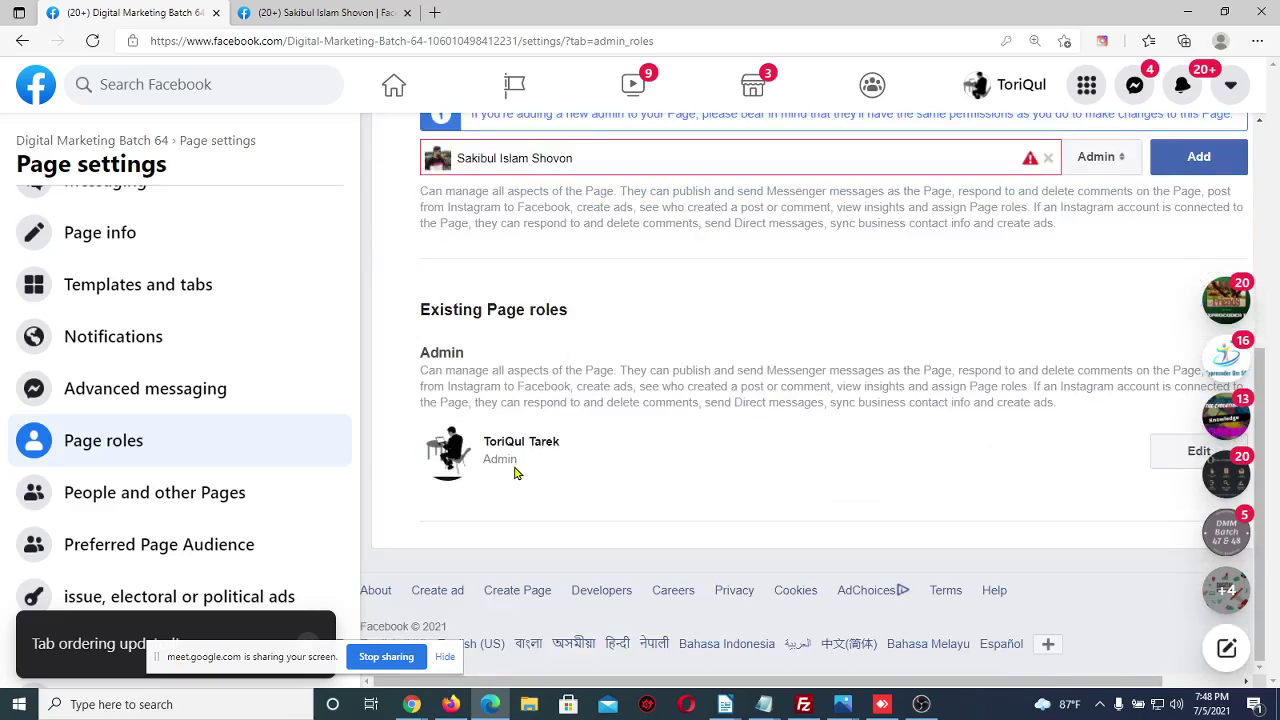
left_click_drag(563, 446, 470, 448)
left_click_drag(580, 158, 457, 158)
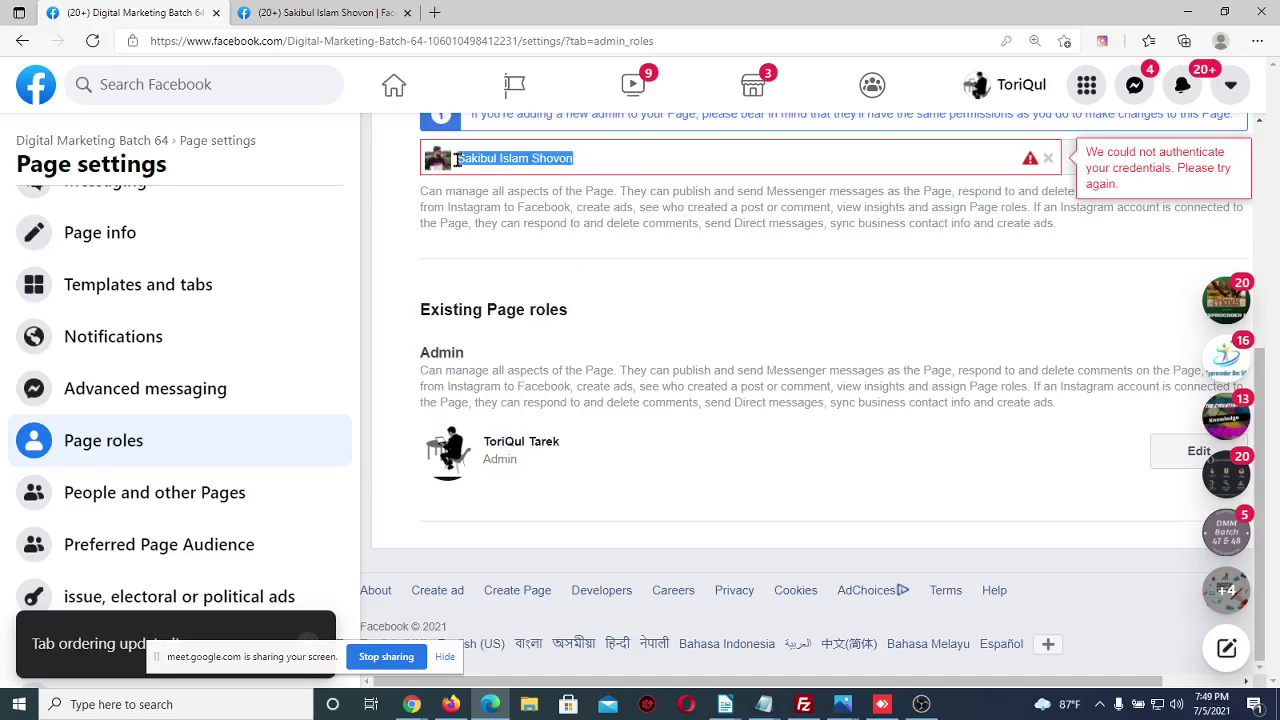
left_click(390, 374)
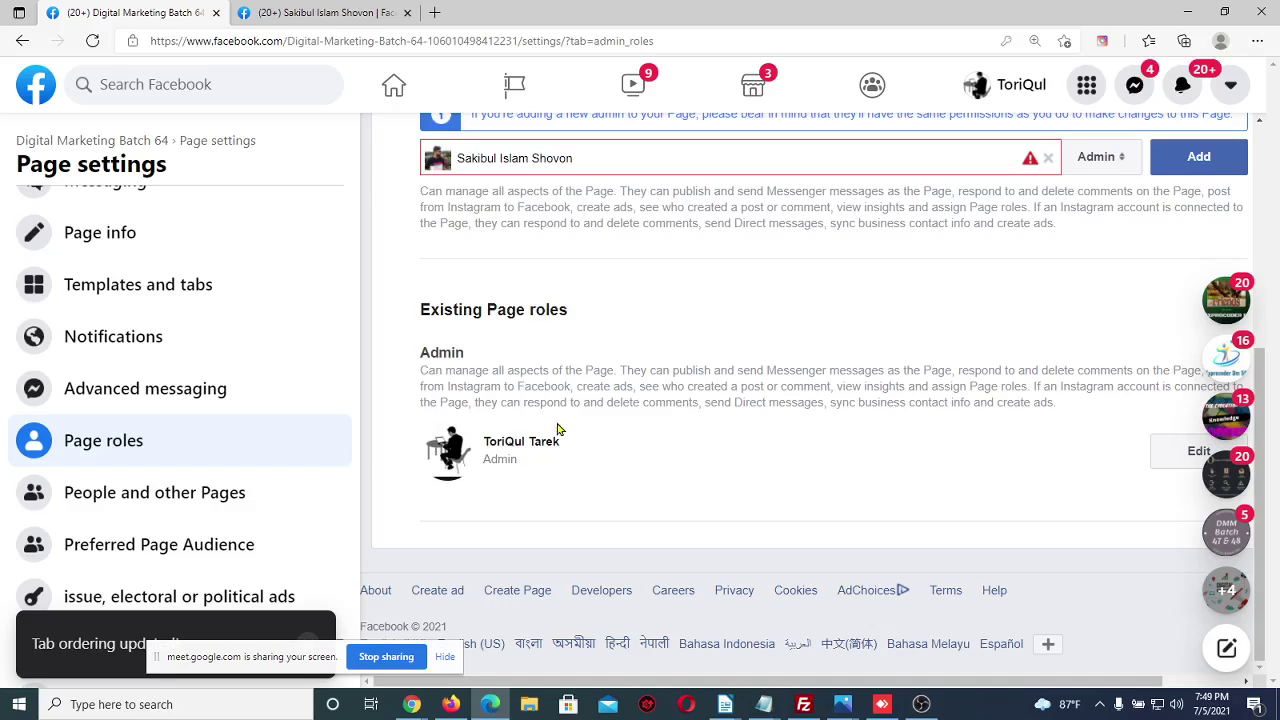
left_click_drag(588, 442, 497, 441)
Inspect the sole admin's role entry, then remove the pending person from the new-role field
left_click(576, 152)
left_click(1175, 458)
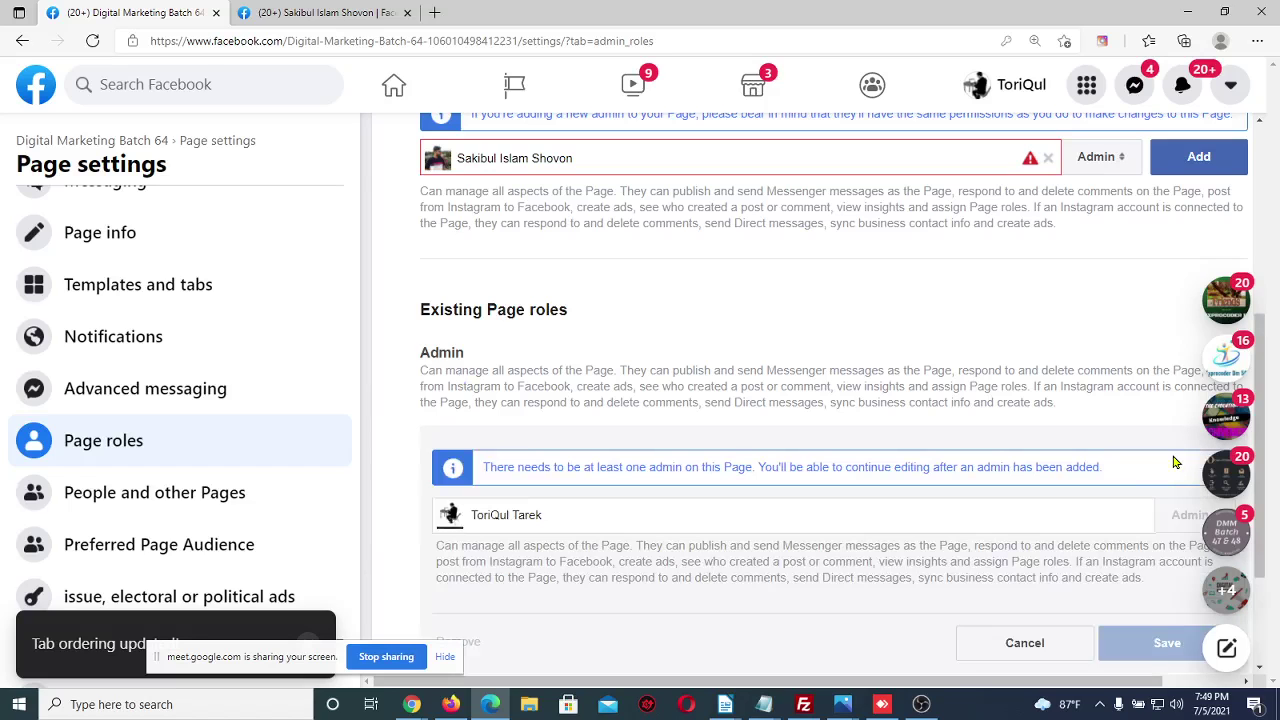
scroll(713, 614, "down", 2)
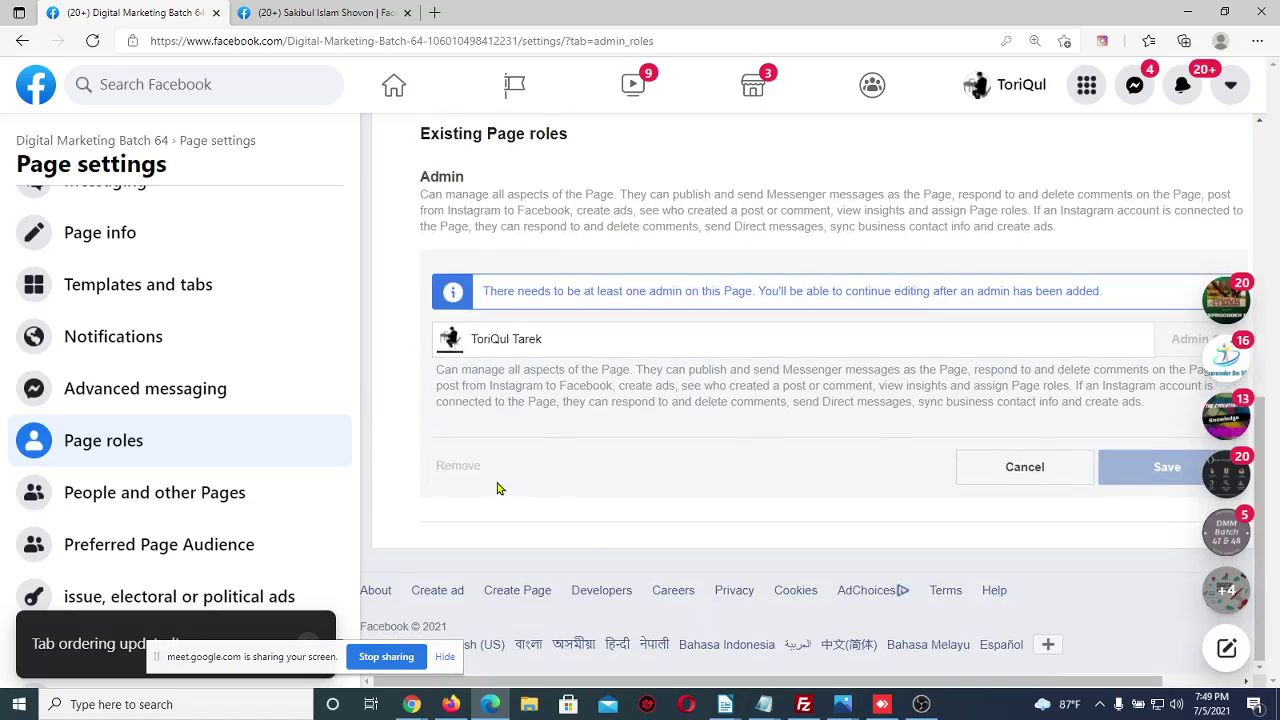
left_click_drag(486, 474, 430, 472)
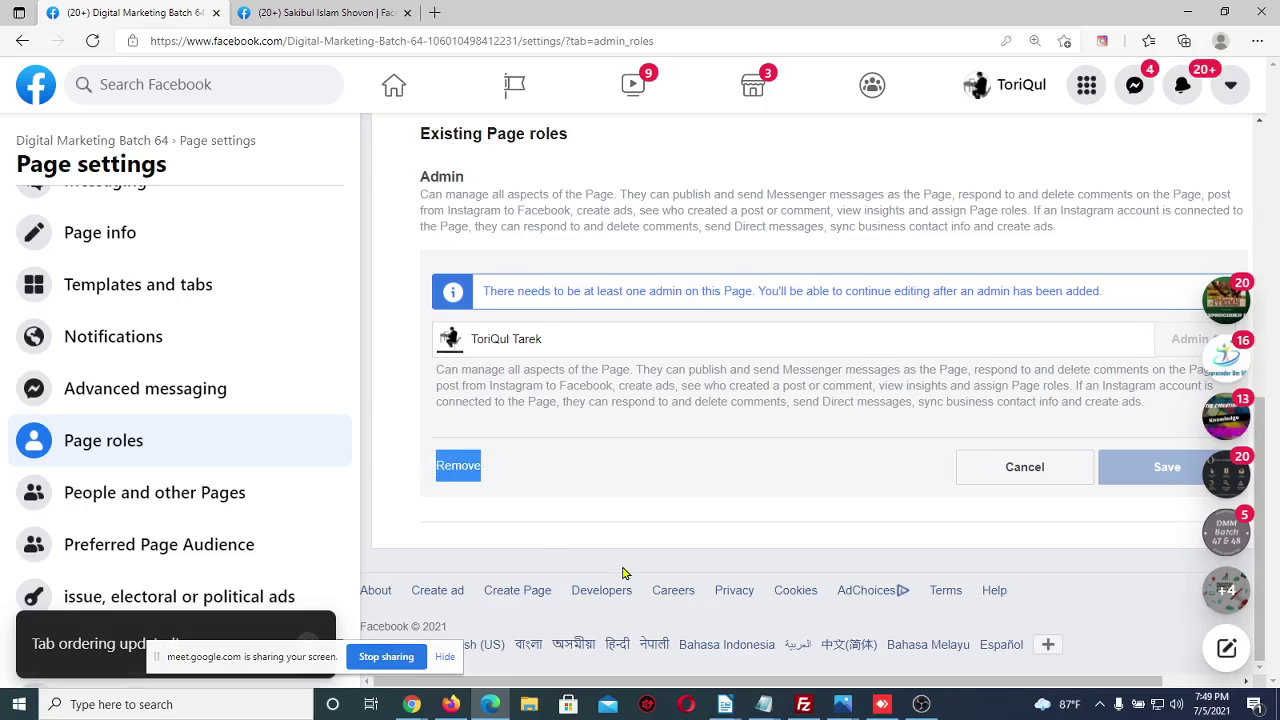
left_click(504, 477)
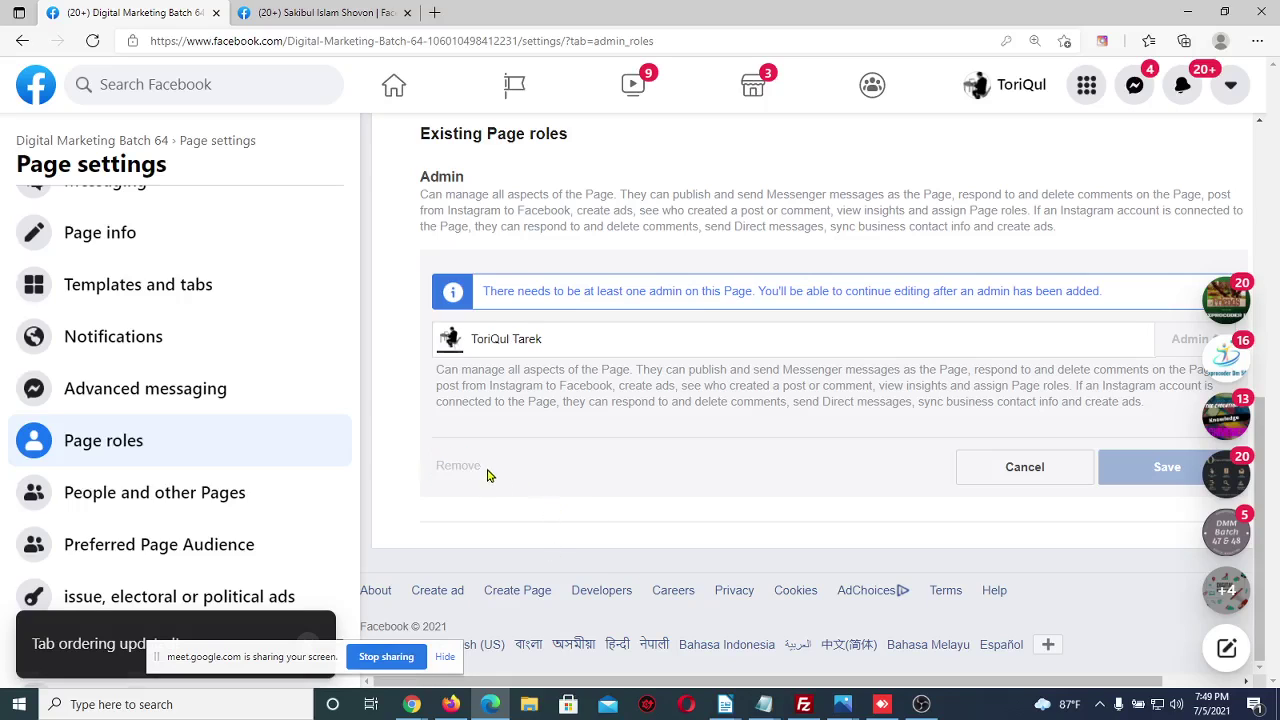
left_click_drag(488, 474, 433, 476)
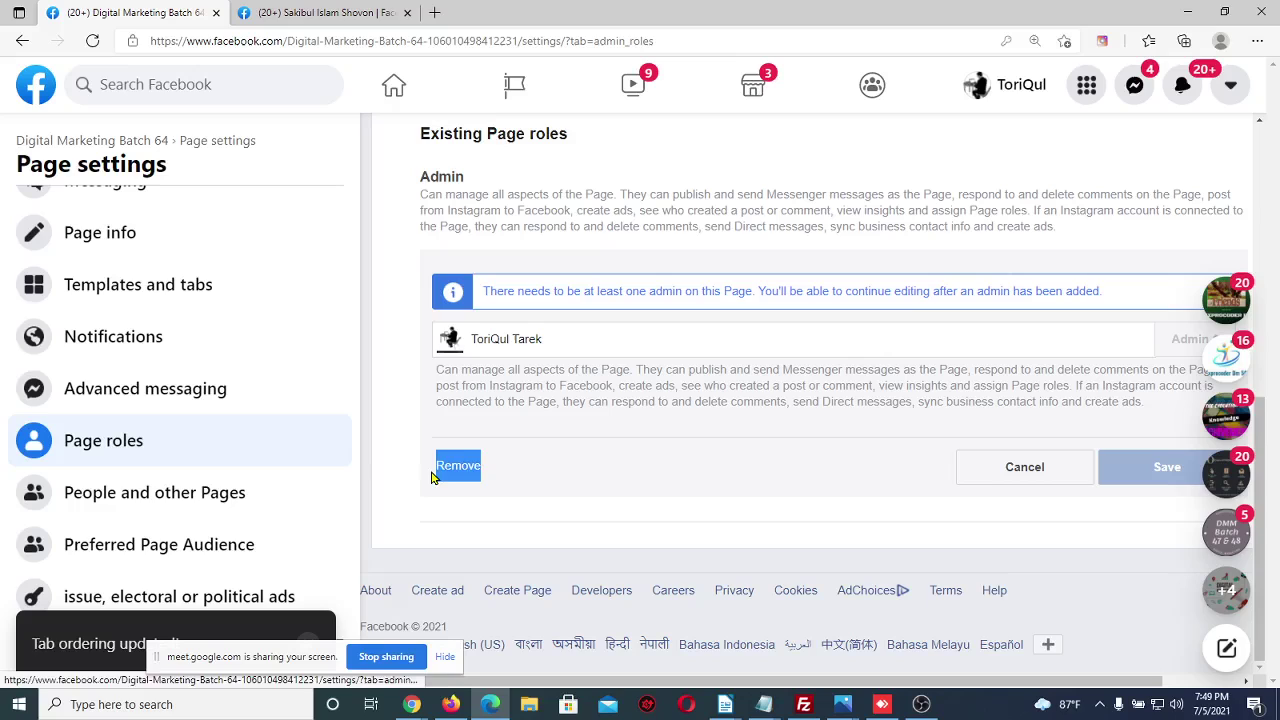
left_click(520, 469)
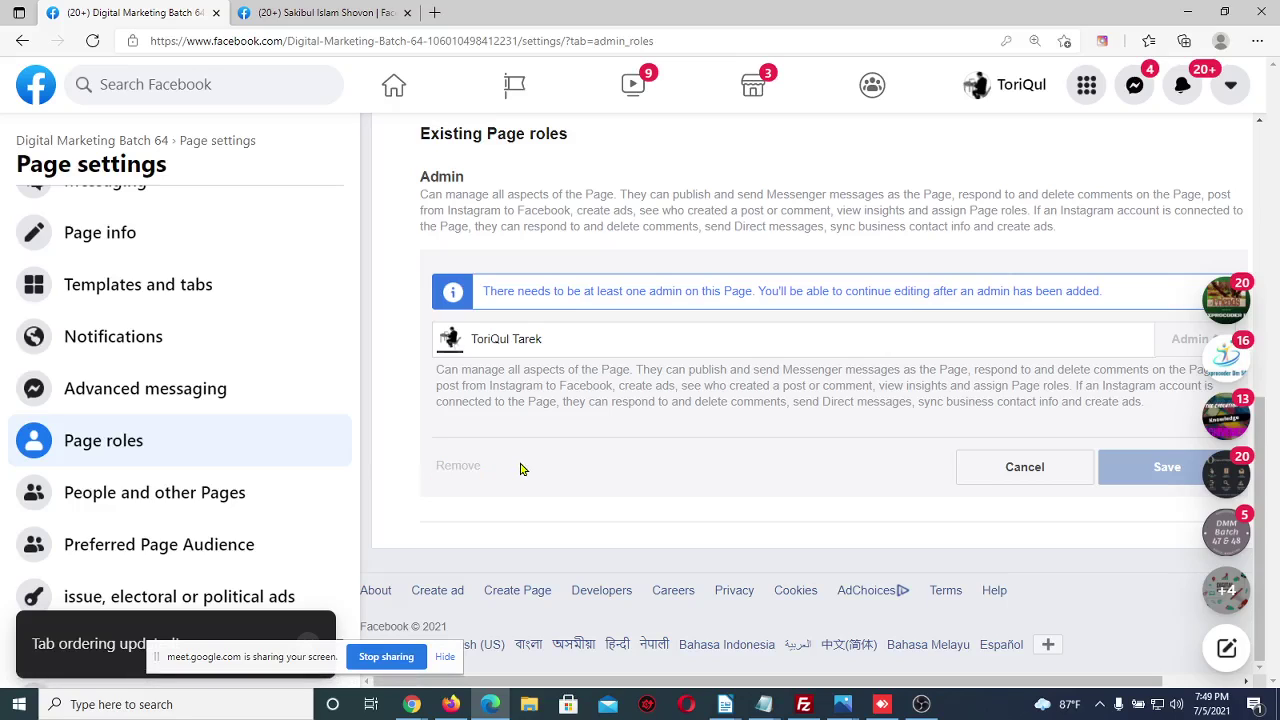
left_click_drag(477, 466, 421, 466)
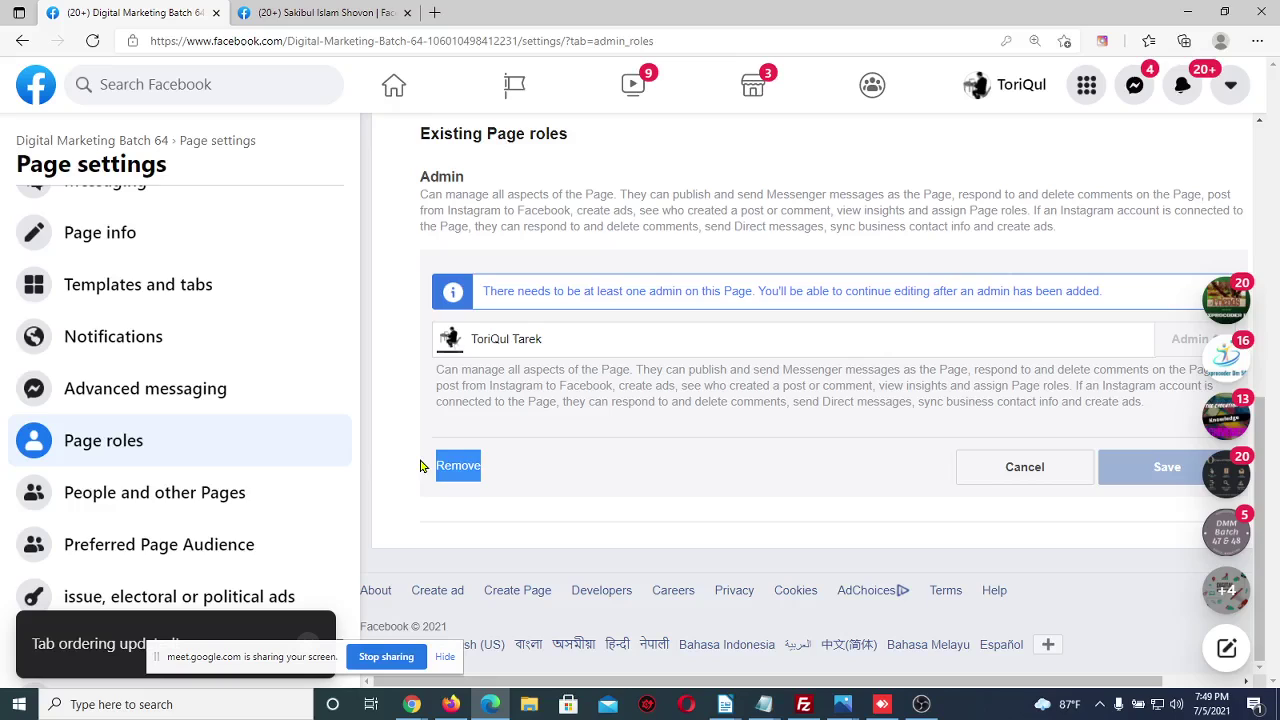
left_click(586, 476)
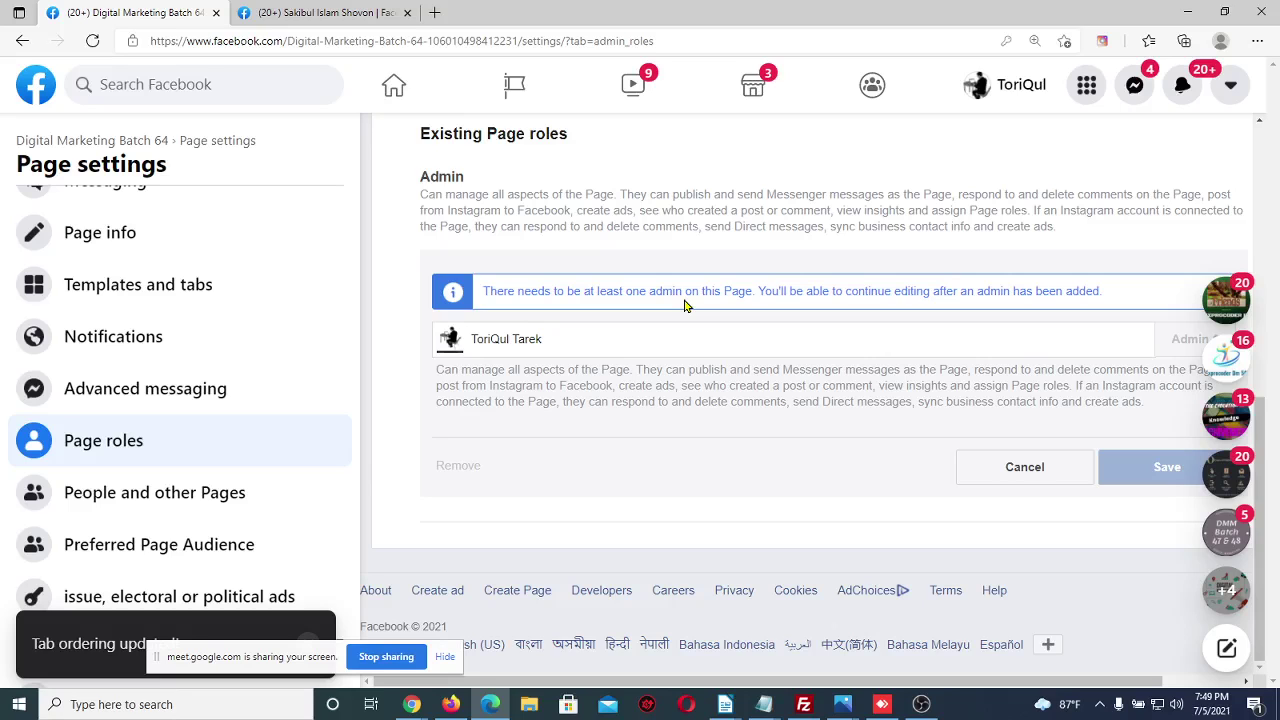
scroll(657, 443, "up", 3)
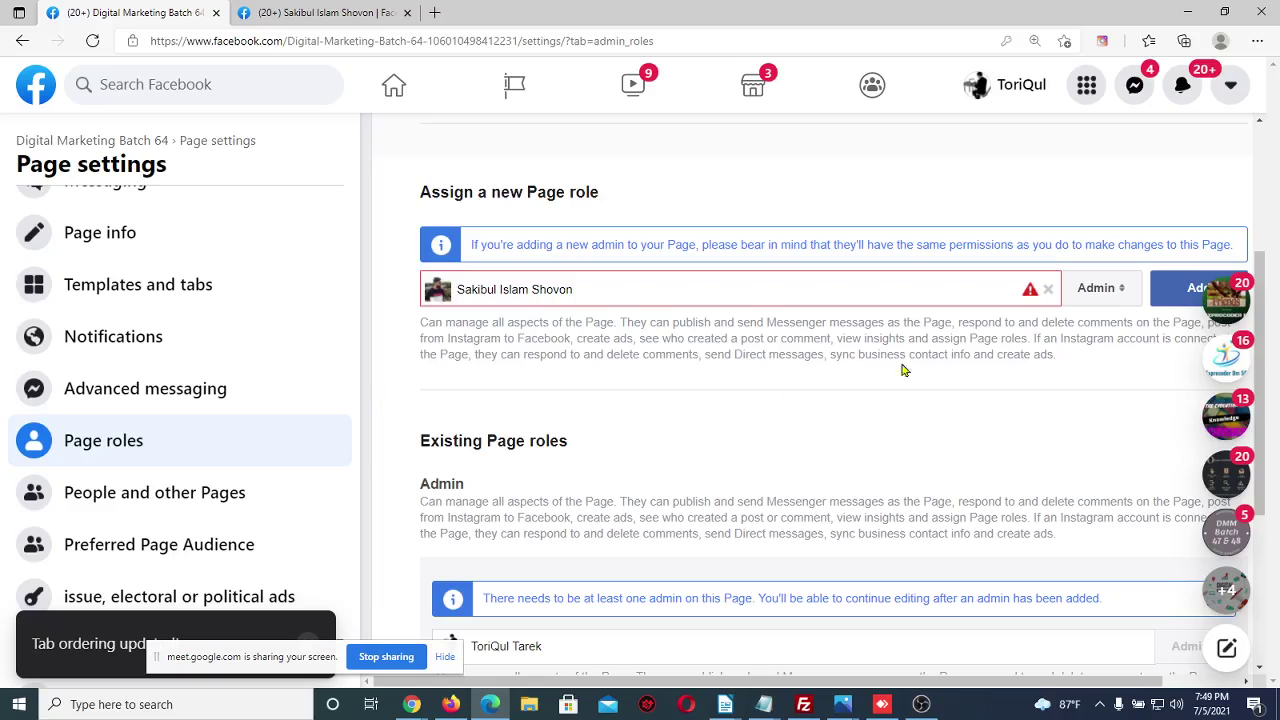
left_click(1047, 290)
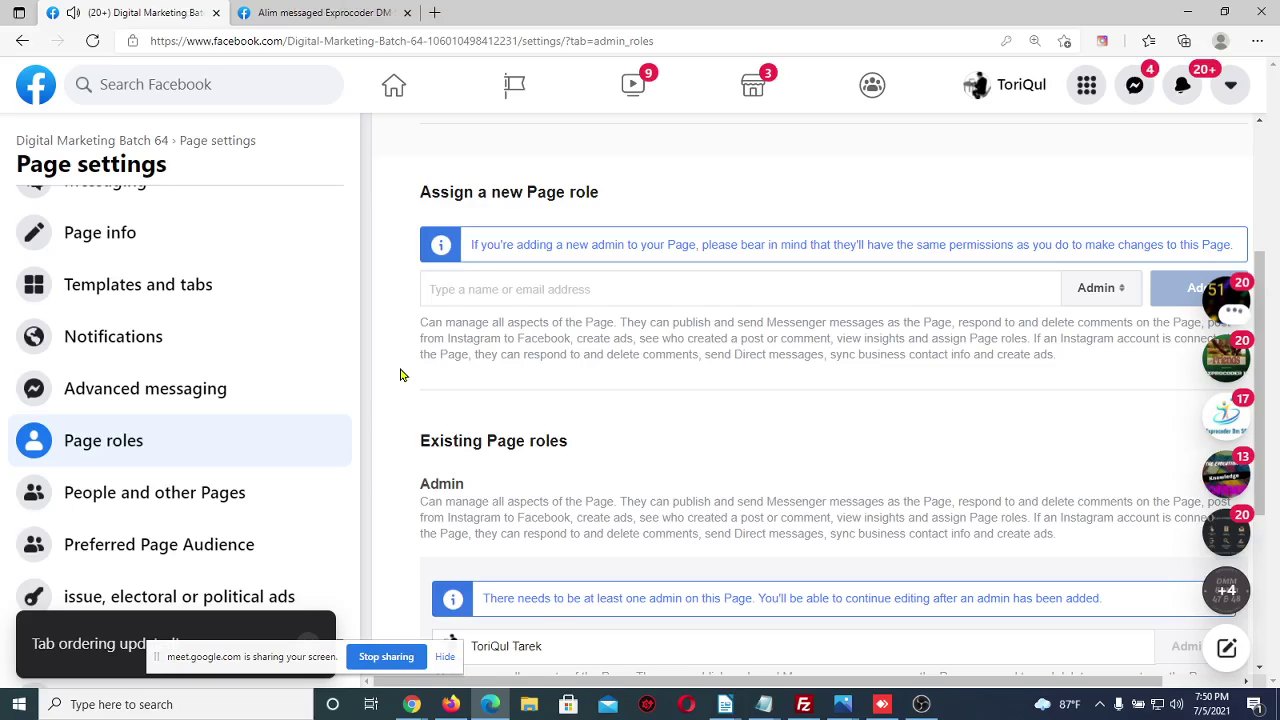
scroll(400, 373, "down", 2)
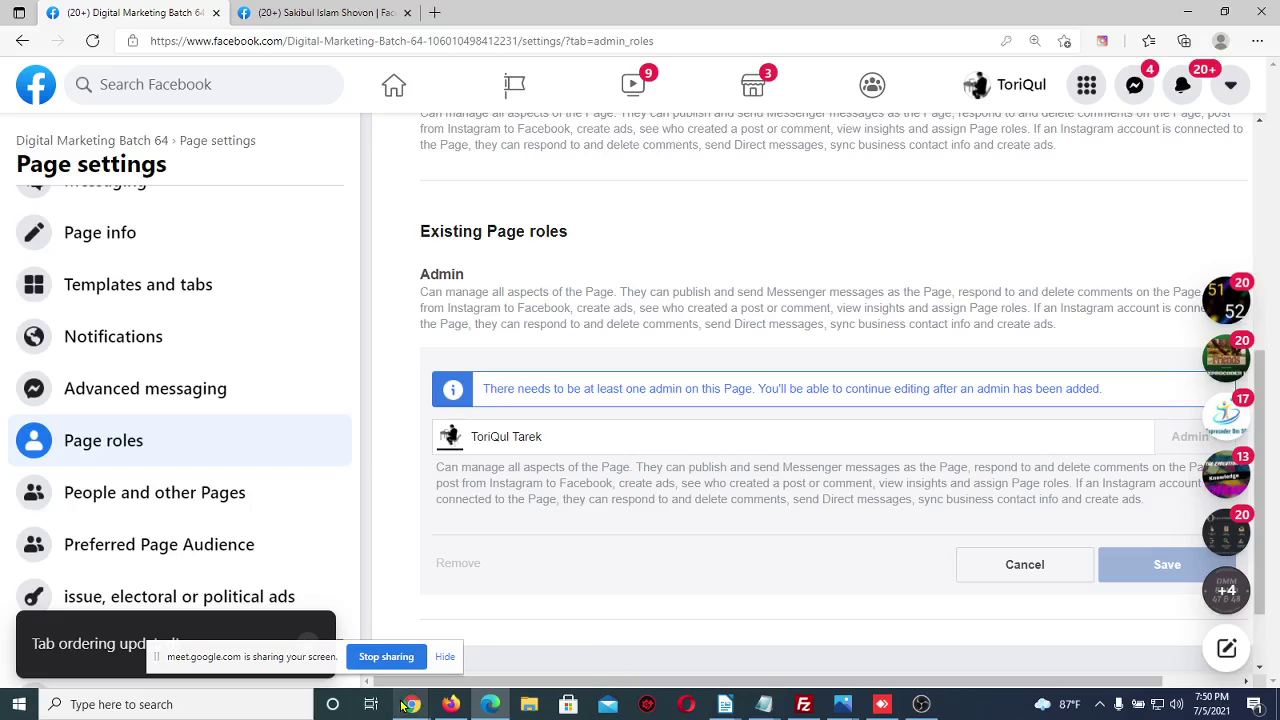
mouse_move(411, 704)
left_click(336, 656)
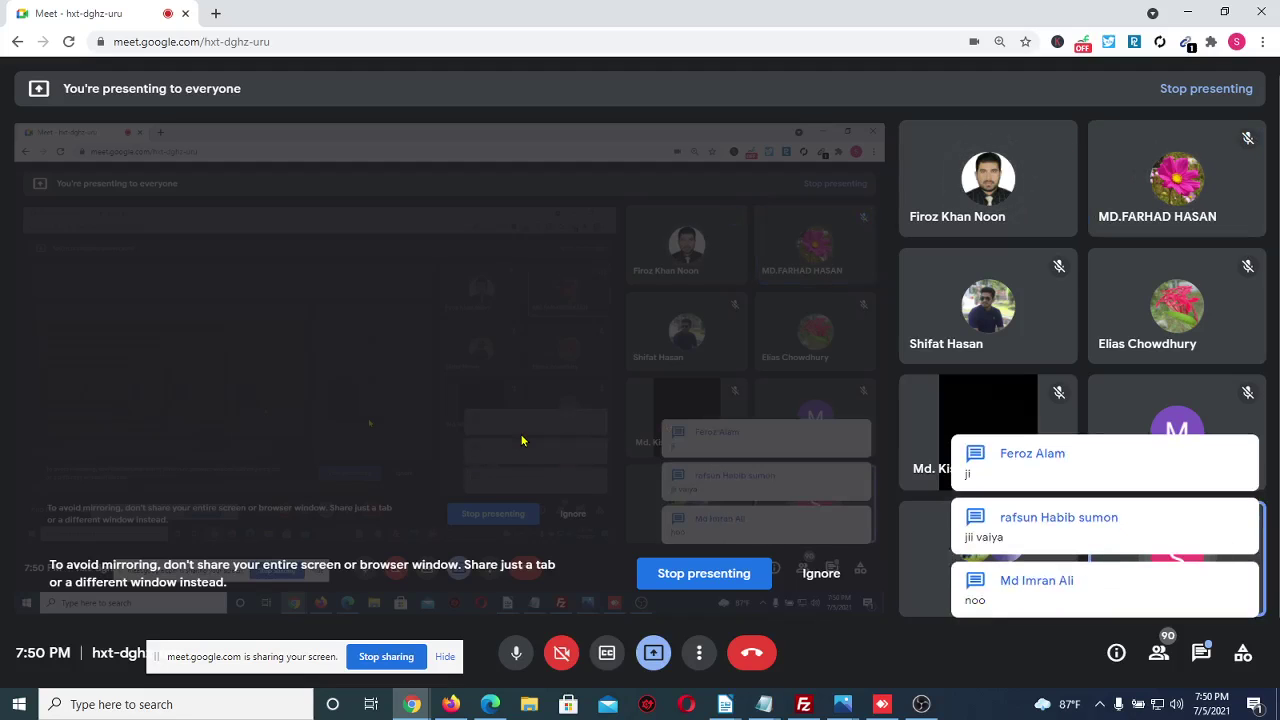
left_click(490, 704)
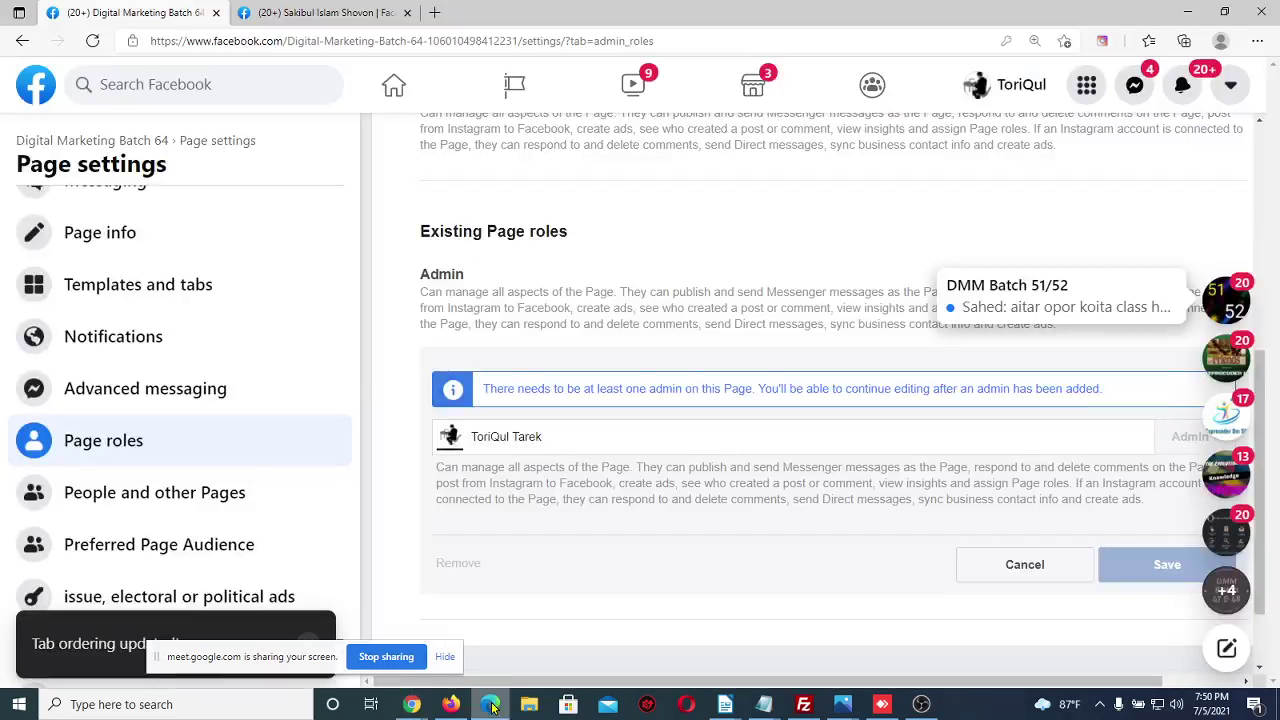
scroll(180, 290, "up", 3)
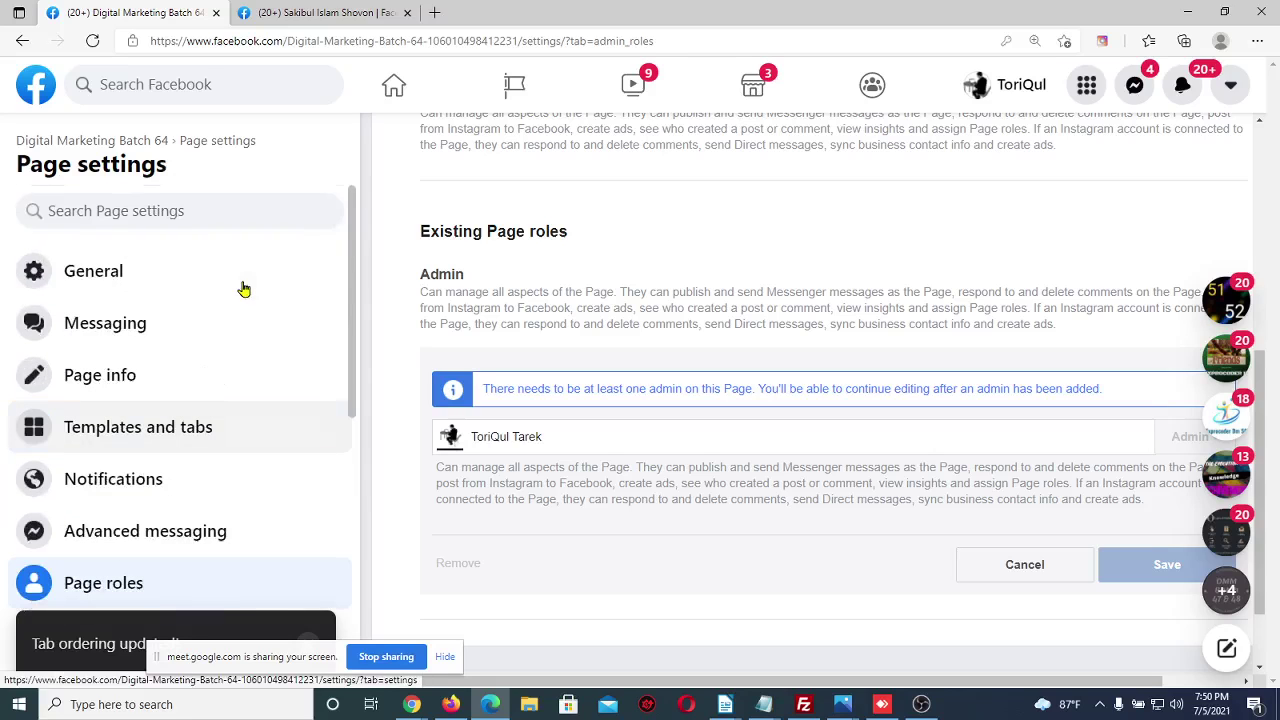
Navigate back through the settings pages and open the Pages hub of pages you manage
left_click(22, 44)
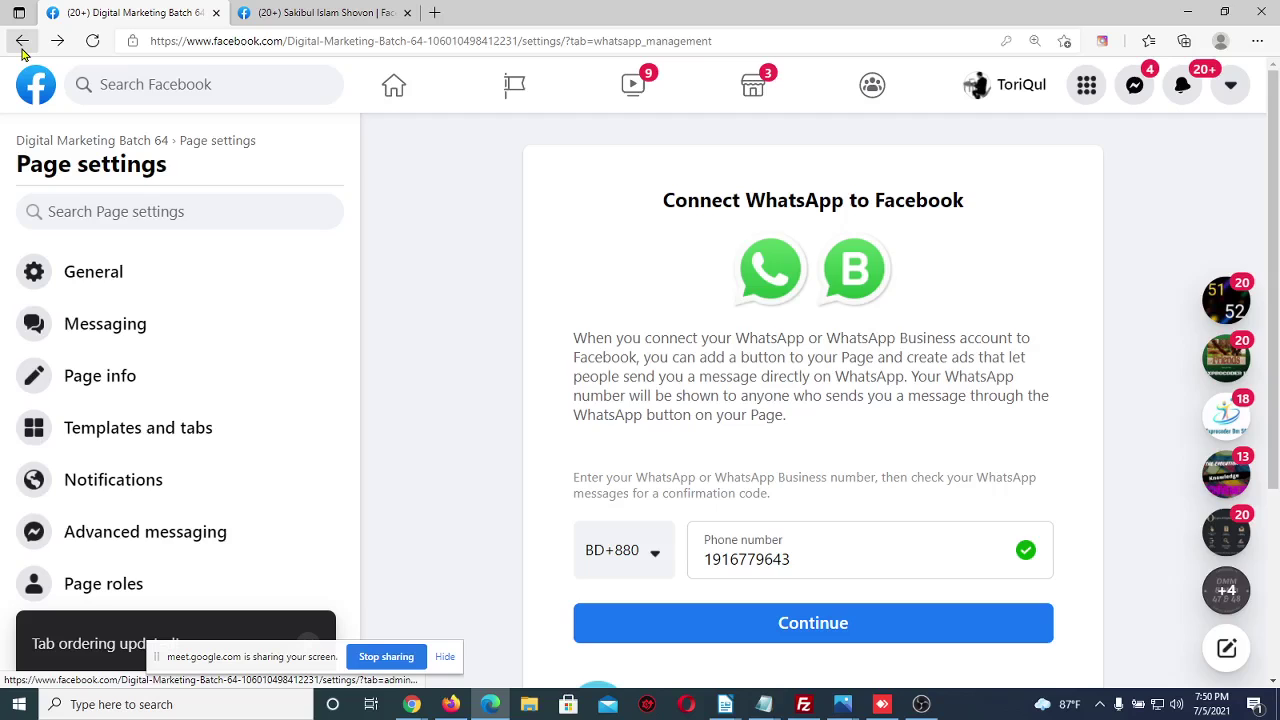
left_click(21, 41)
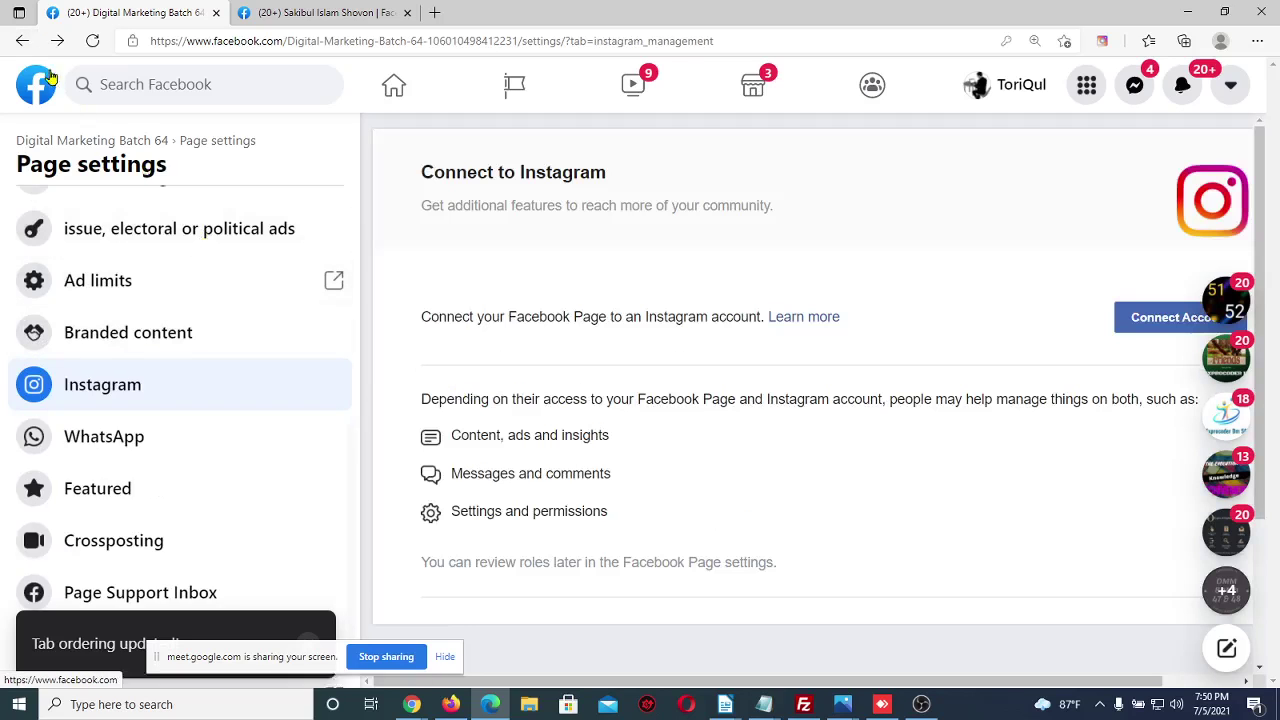
left_click(19, 41)
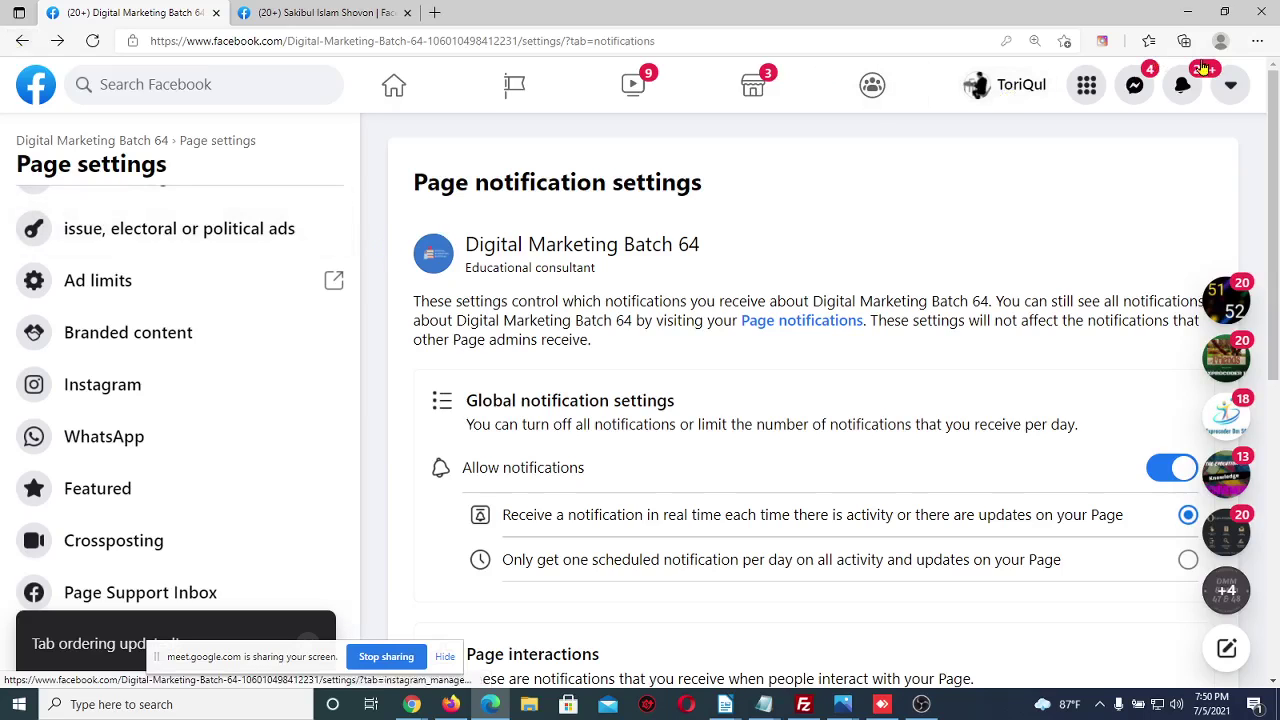
left_click(1186, 90)
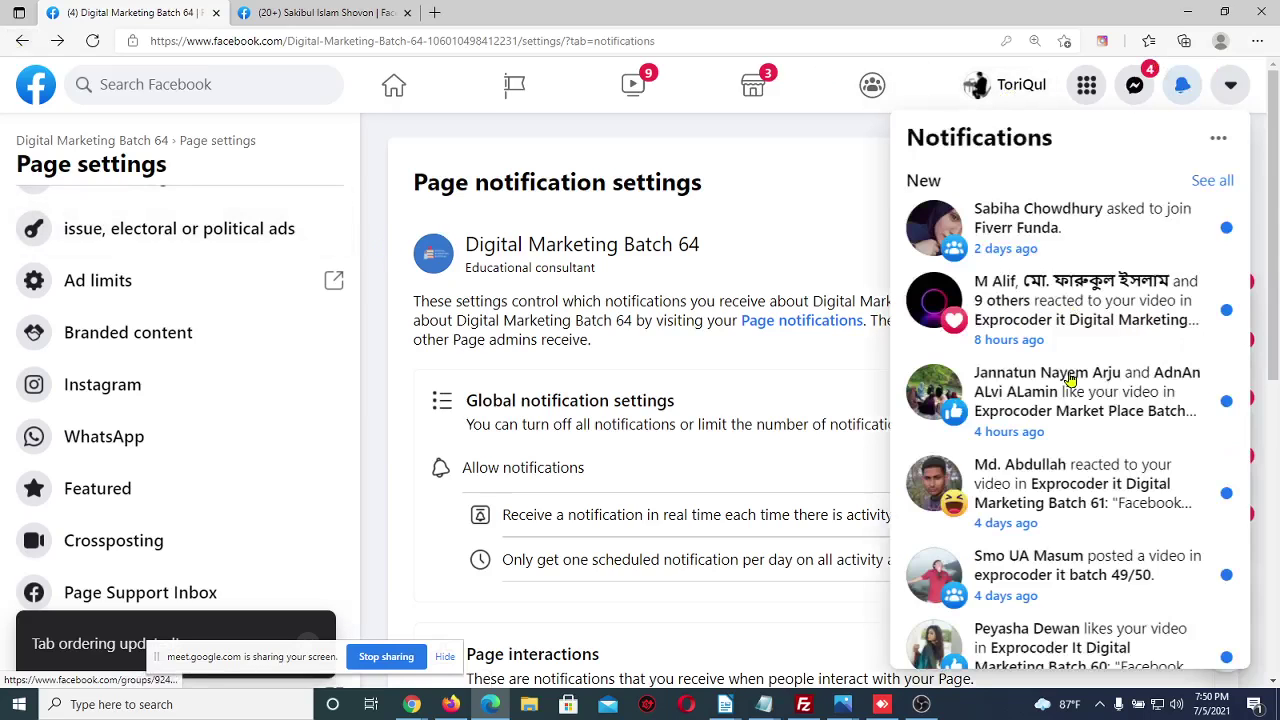
left_click(375, 289)
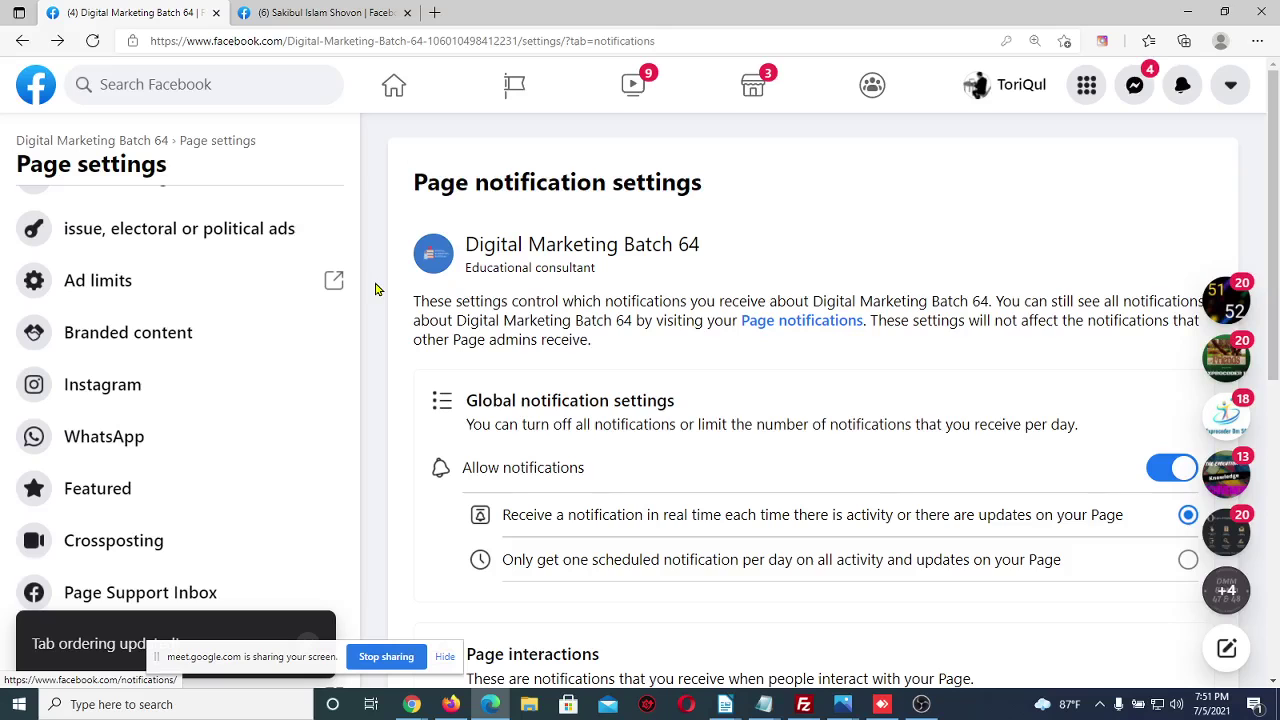
left_click(515, 90)
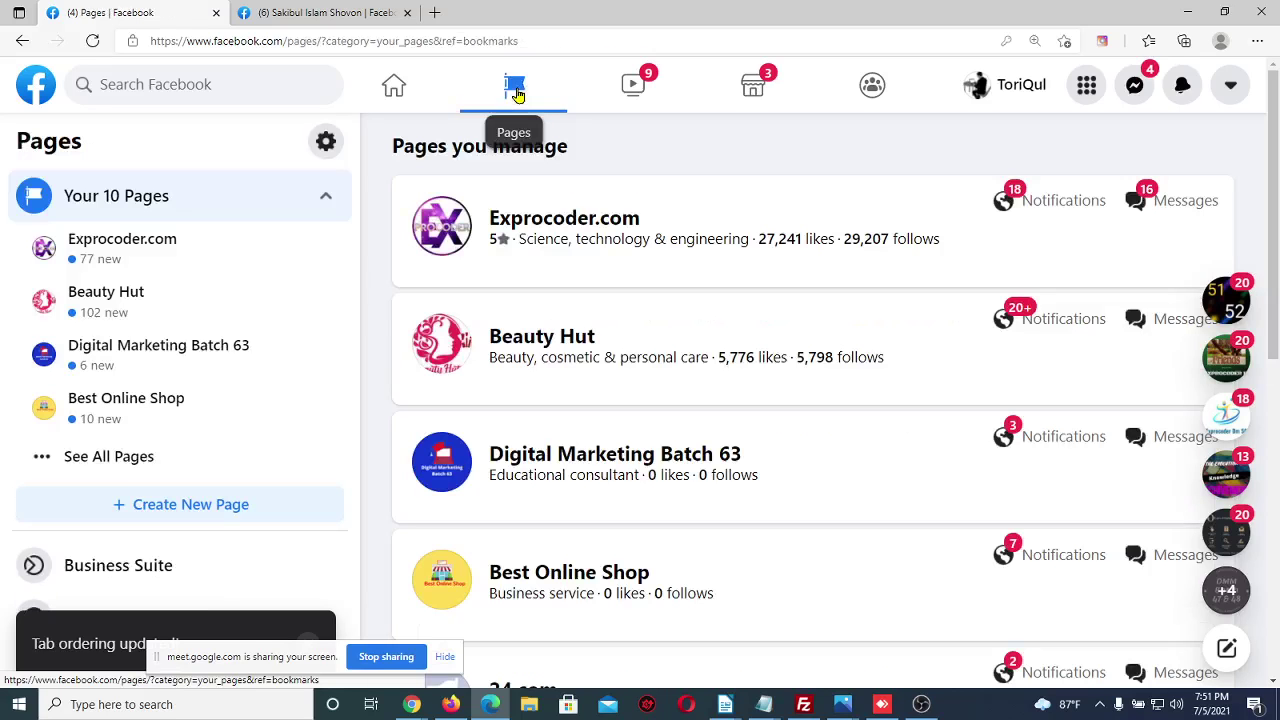
Switch to the other browser window showing the Exprocoder.com Ad Centre
scroll(560, 386, "down", 5)
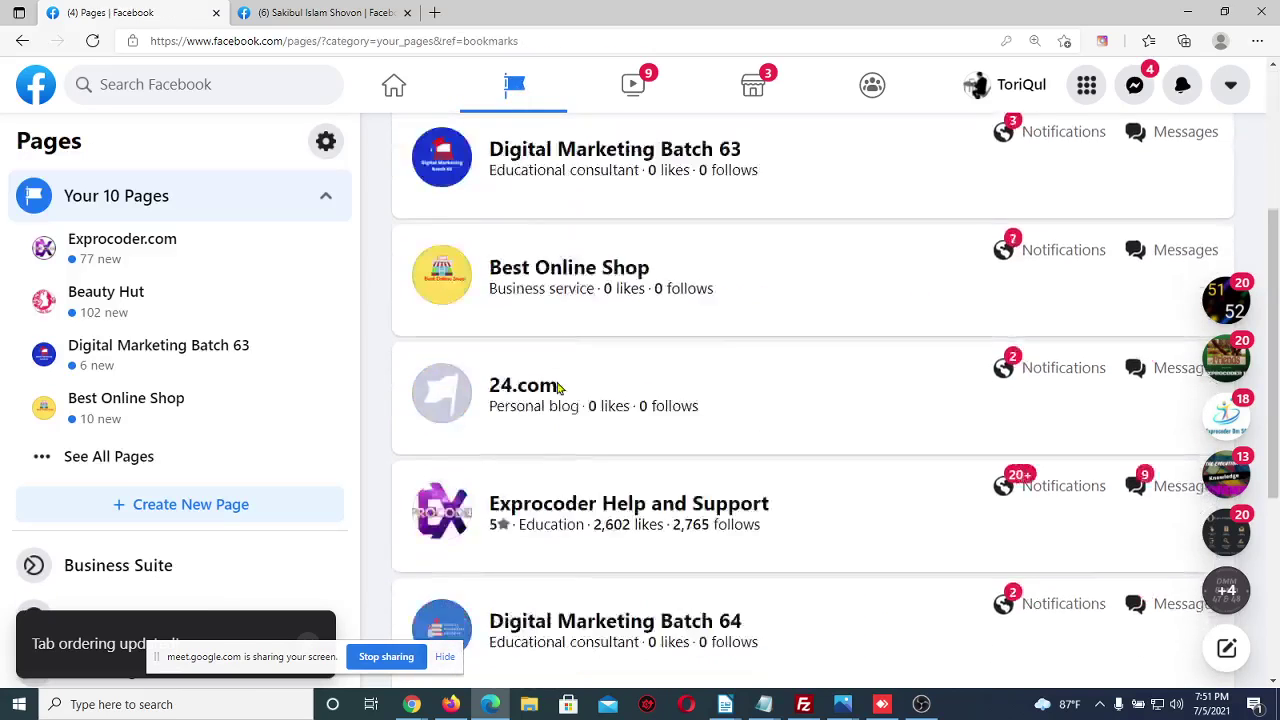
scroll(560, 384, "down", 1)
scroll(560, 386, "up", 6)
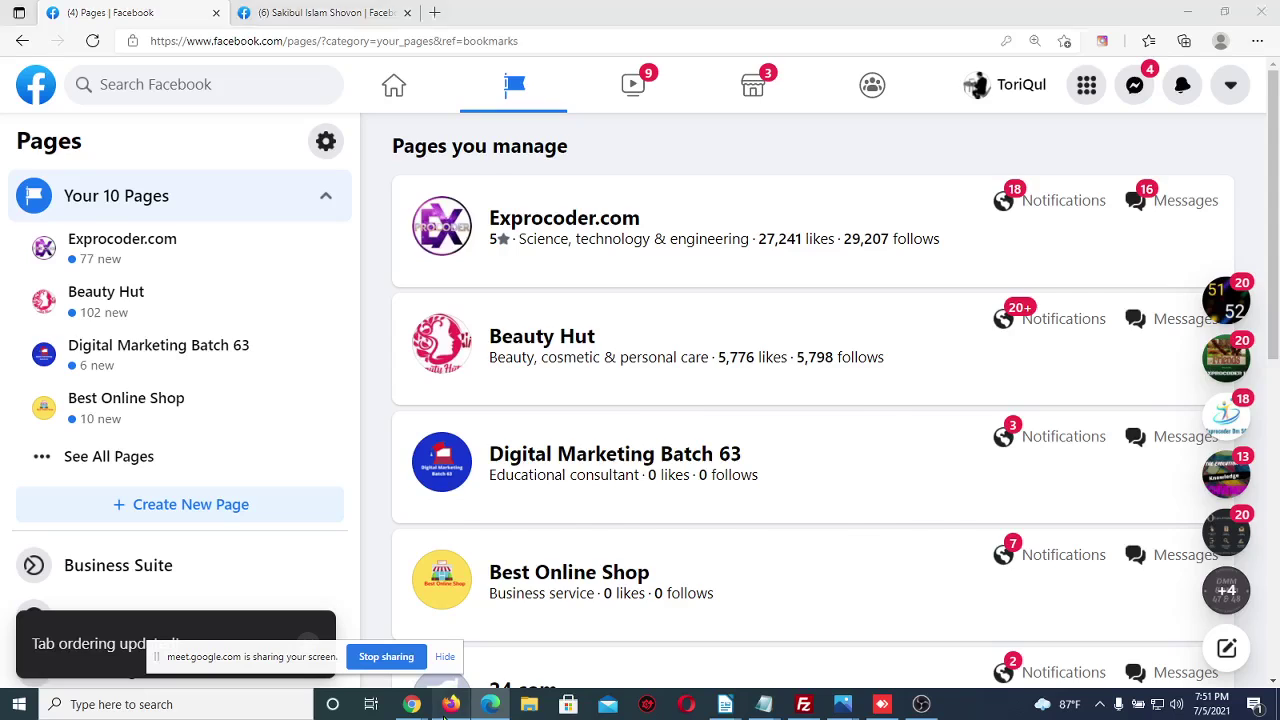
key("alt+Tab")
scroll(368, 198, "down", 3)
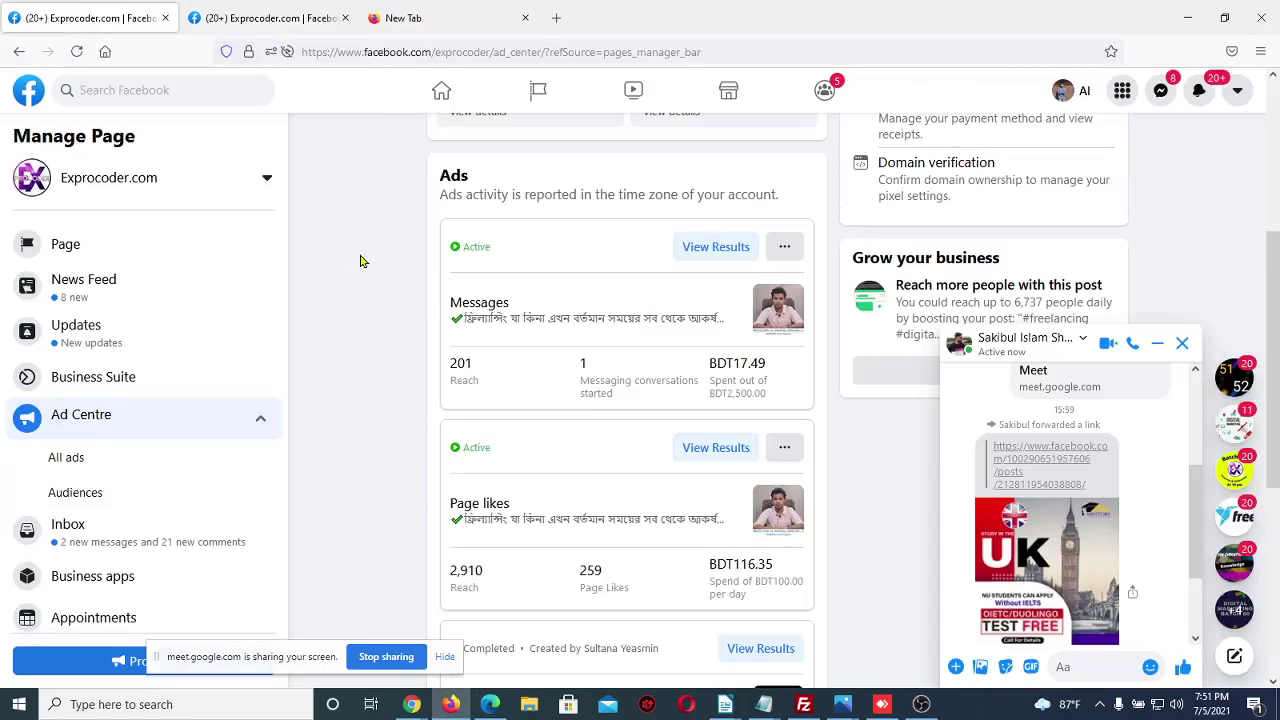
scroll(358, 265, "up", 3)
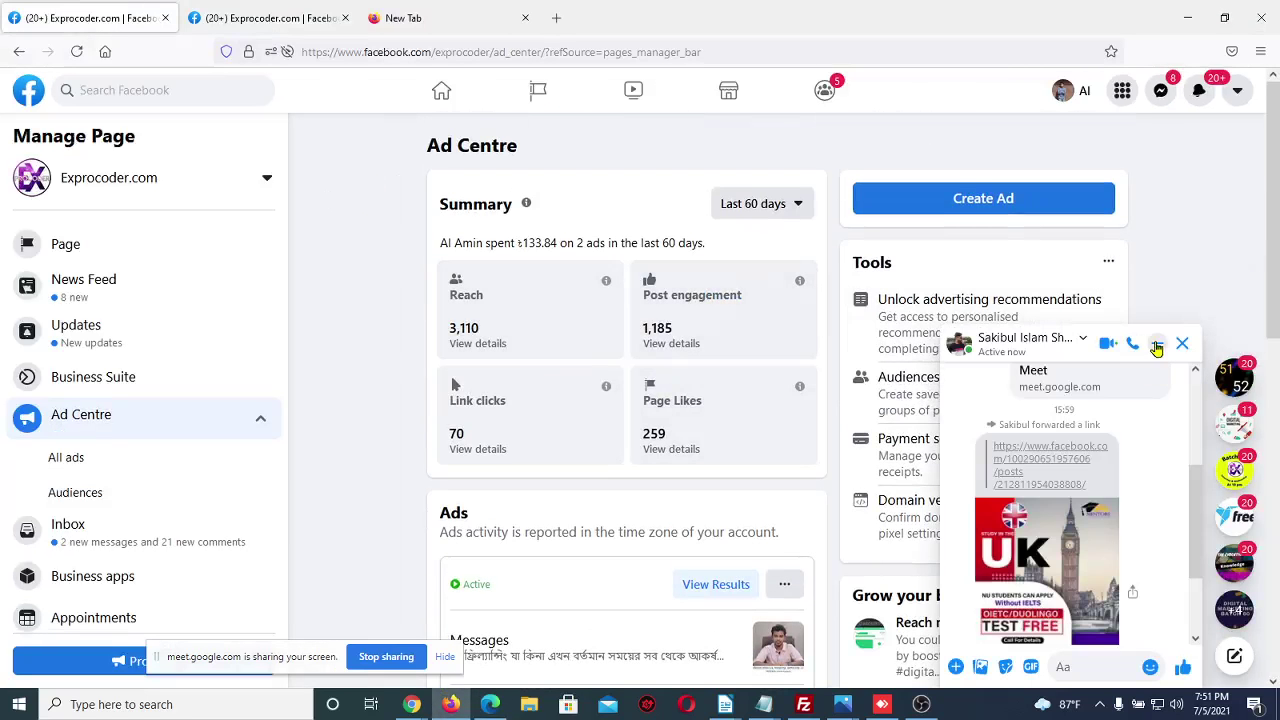
Minimize the Messenger chat and bring the Google Meet presentation call to the front
left_click(1157, 344)
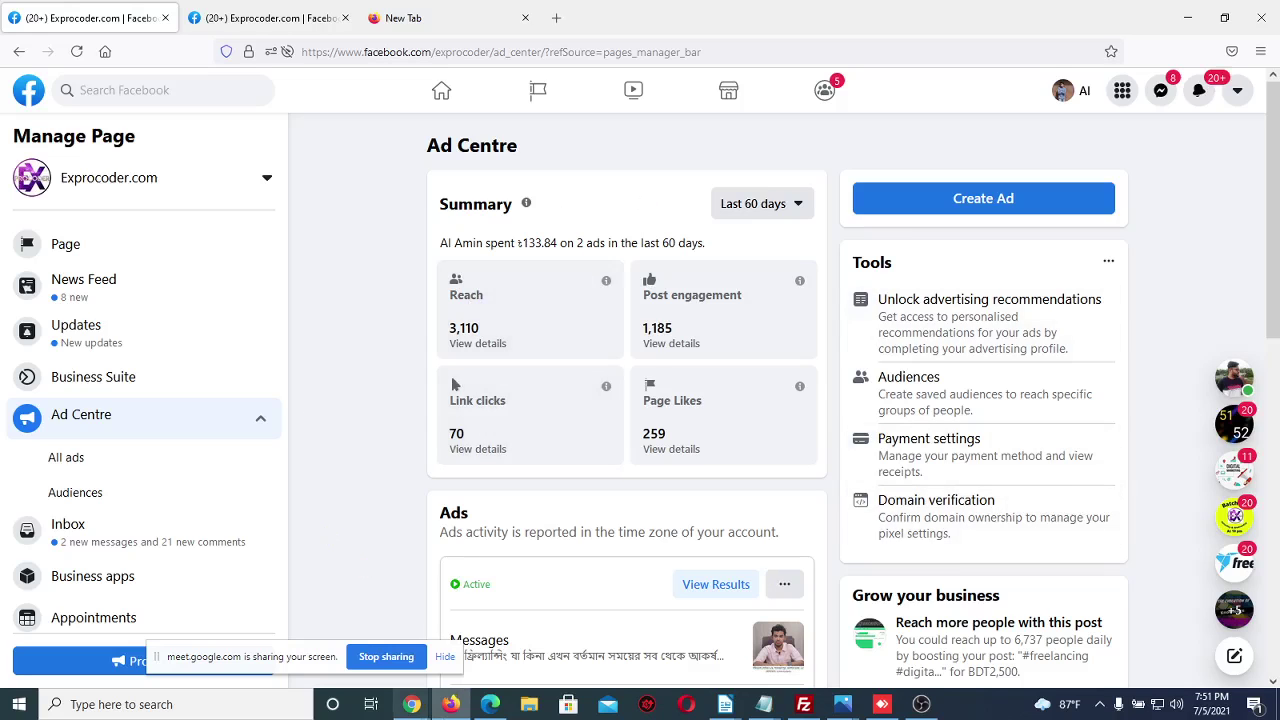
mouse_move(411, 704)
left_click(372, 668)
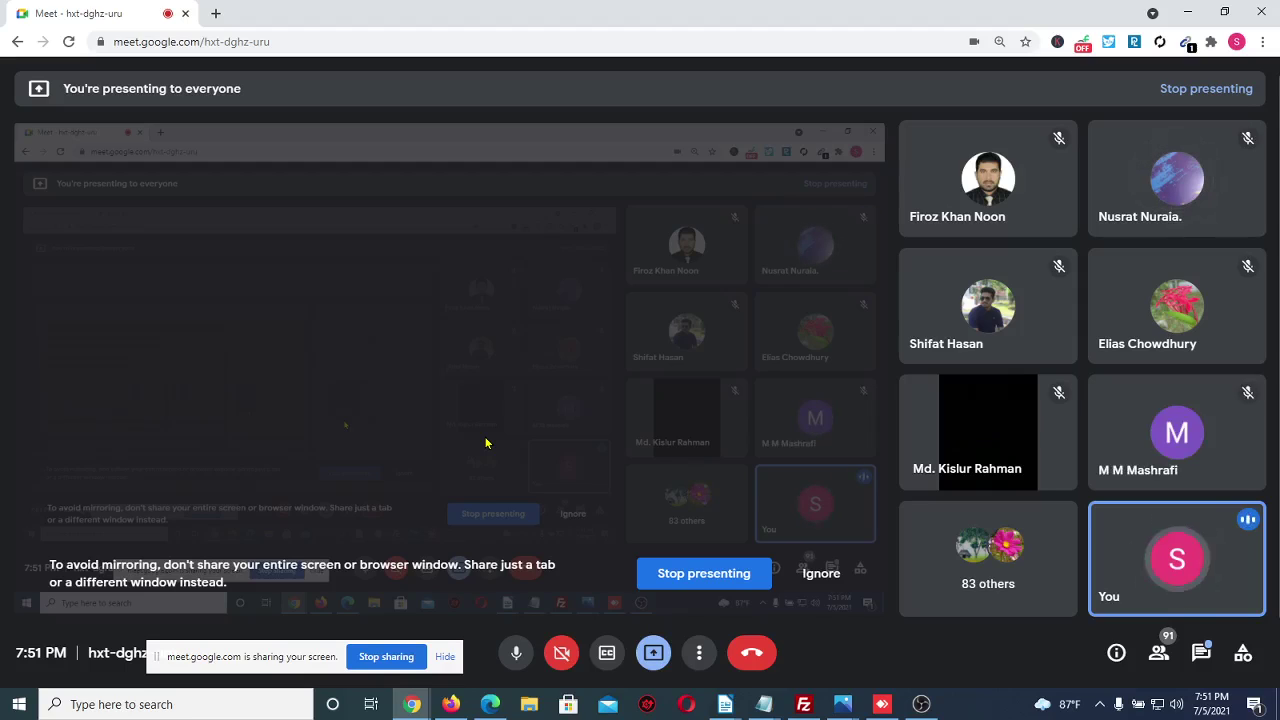
Return to the Facebook Pages list and open Digital Marketing Batch 64, scrolling its setup checklist
left_click(490, 704)
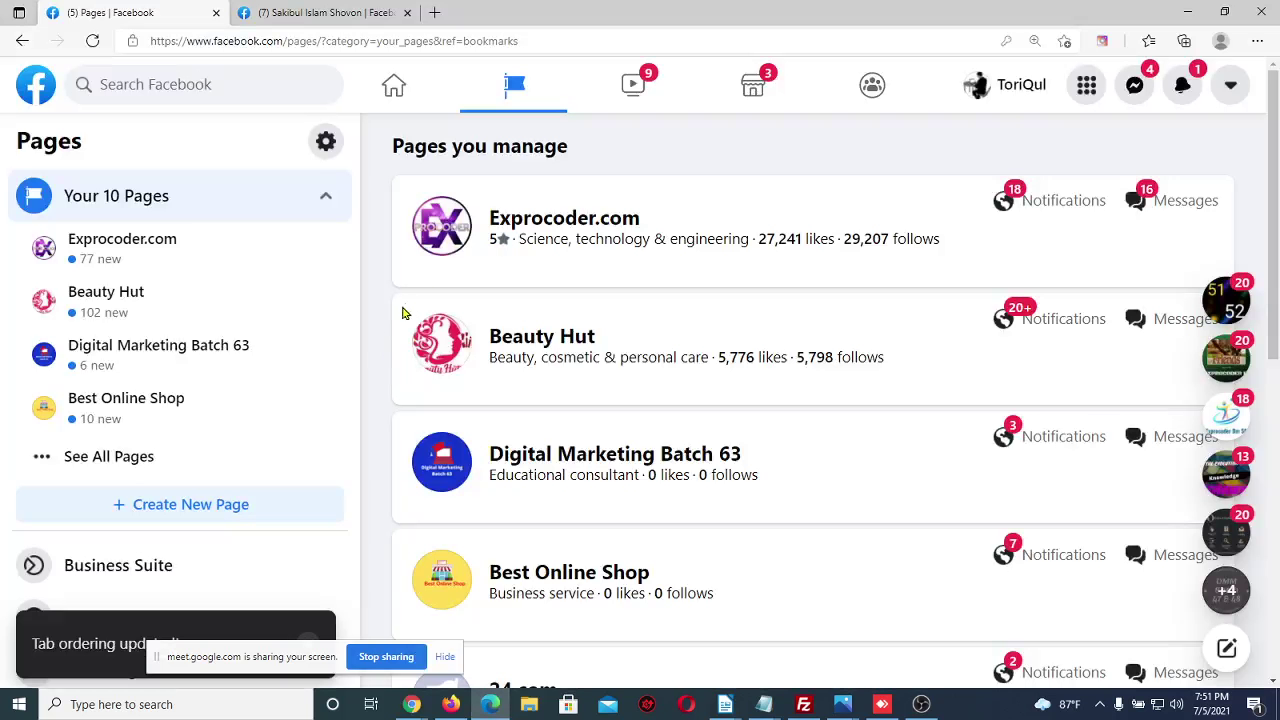
scroll(380, 351, "down", 7)
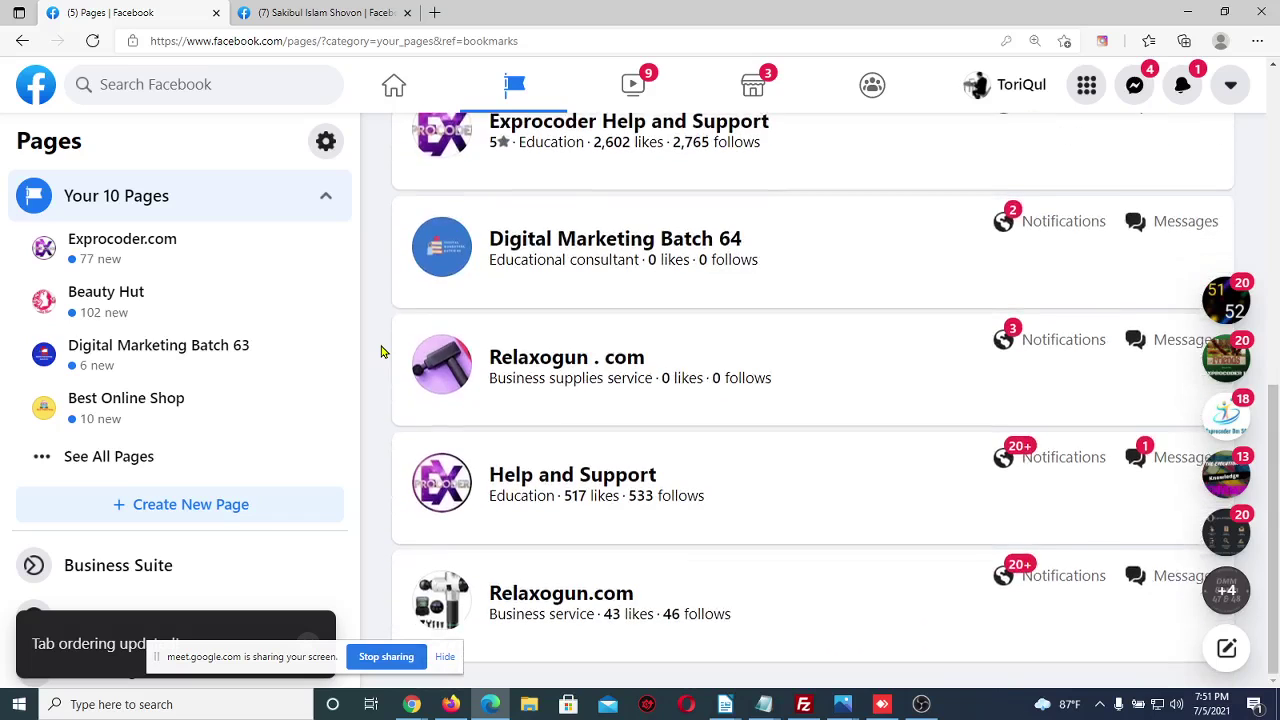
left_click(587, 249)
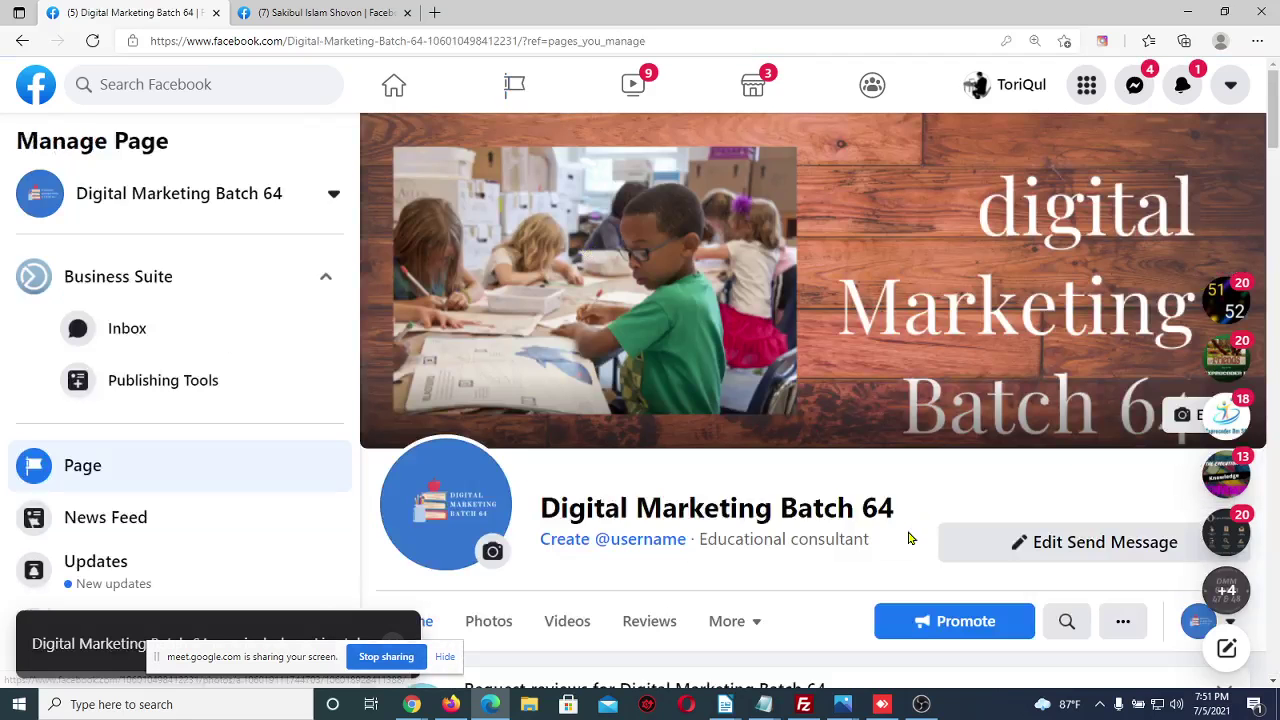
scroll(909, 538, "down", 2)
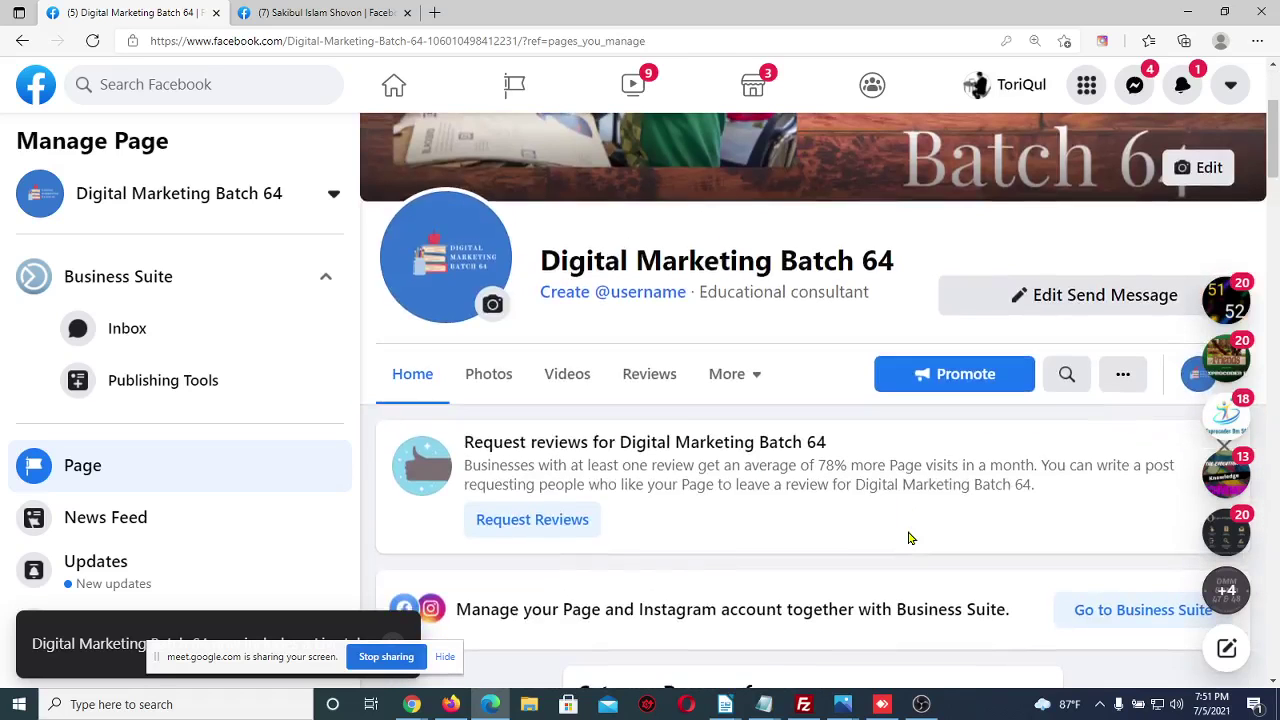
scroll(870, 548, "down", 2)
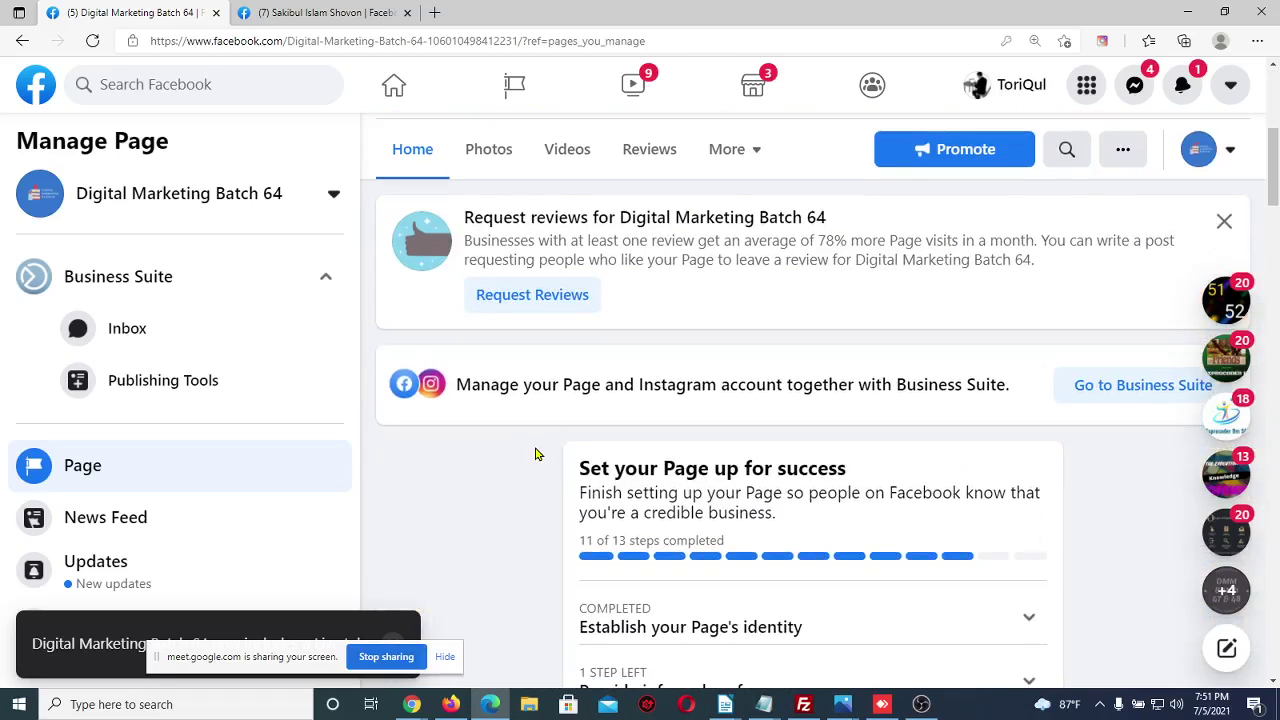
scroll(533, 464, "up", 5)
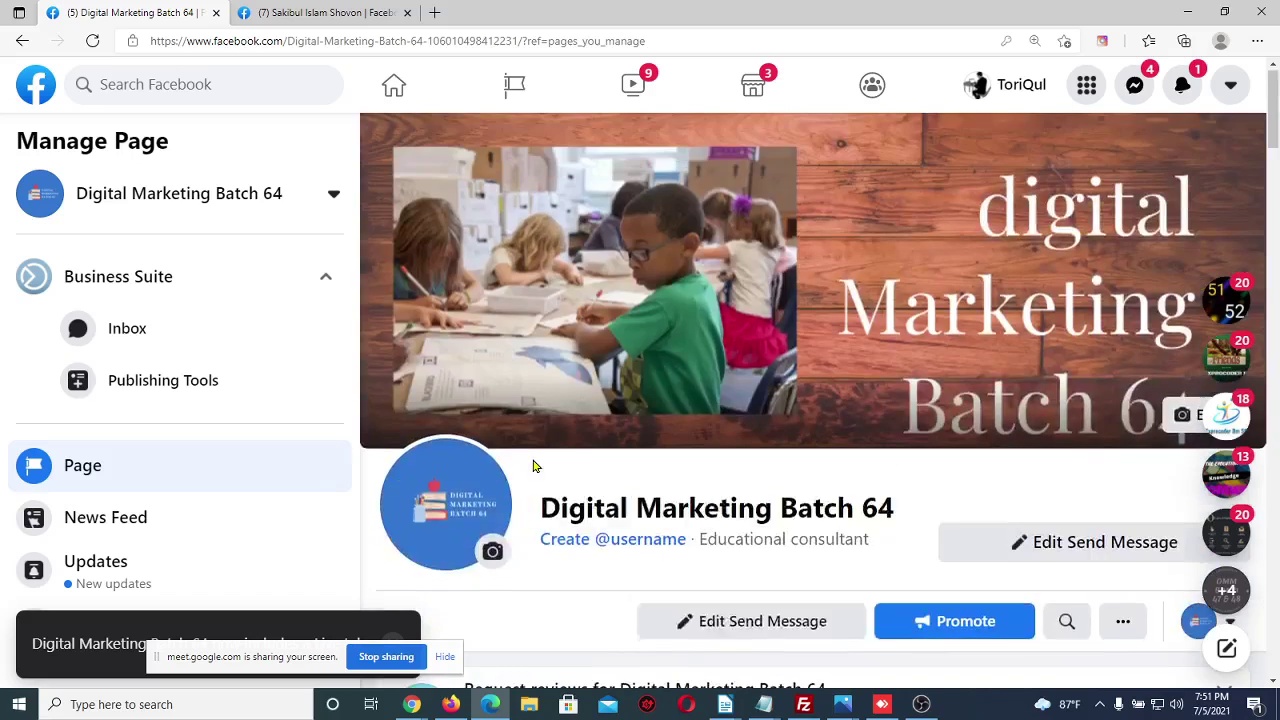
scroll(562, 479, "down", 1)
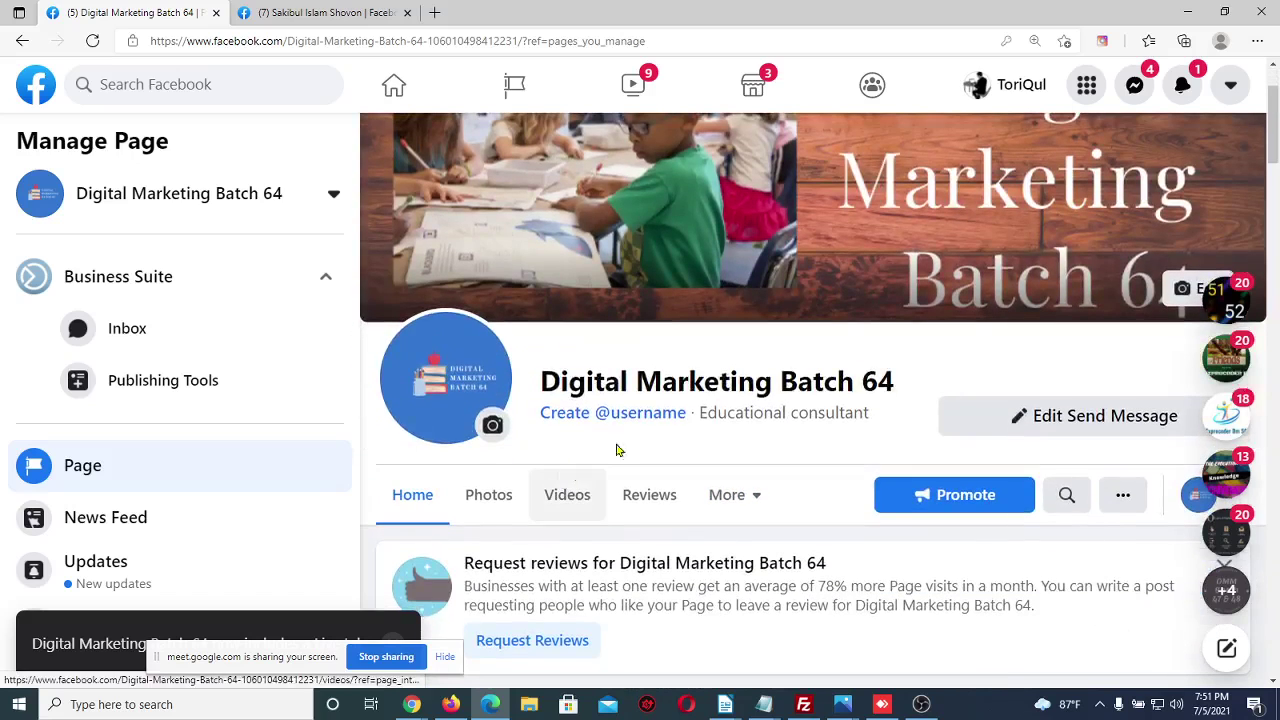
scroll(1049, 590, "down", 1)
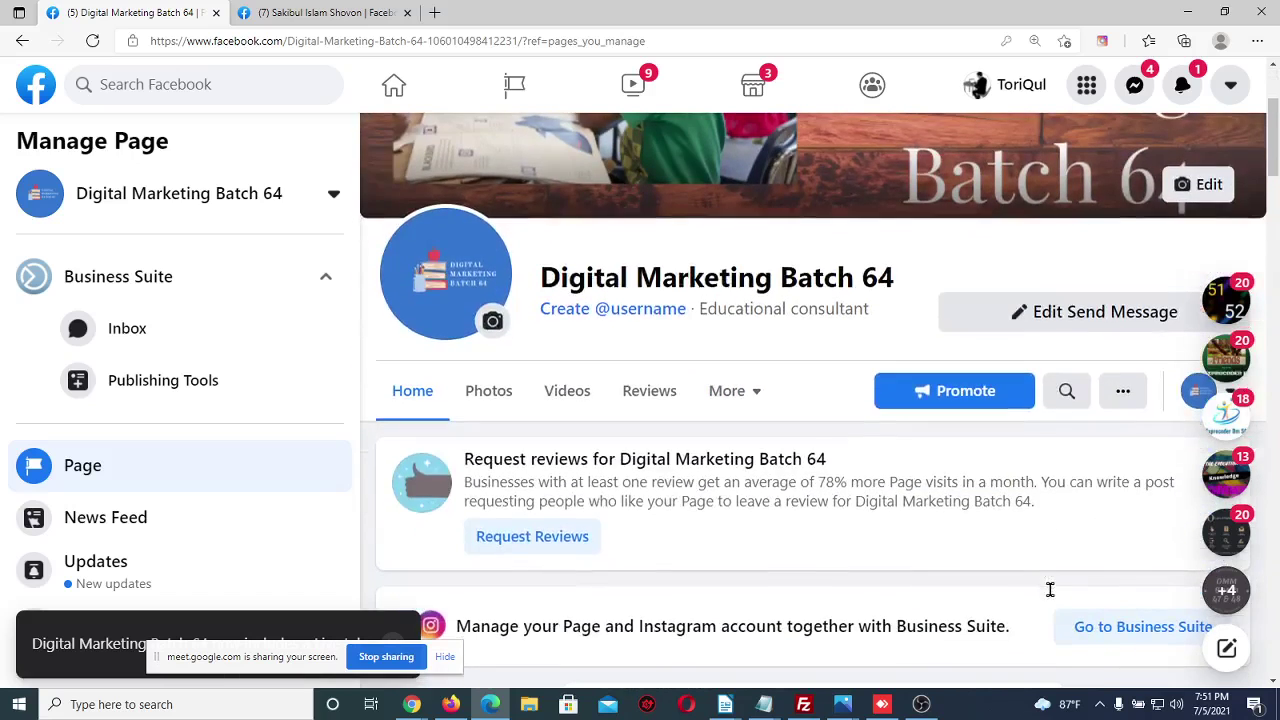
Open the Facebook home feed from the profile tab
left_click(322, 10)
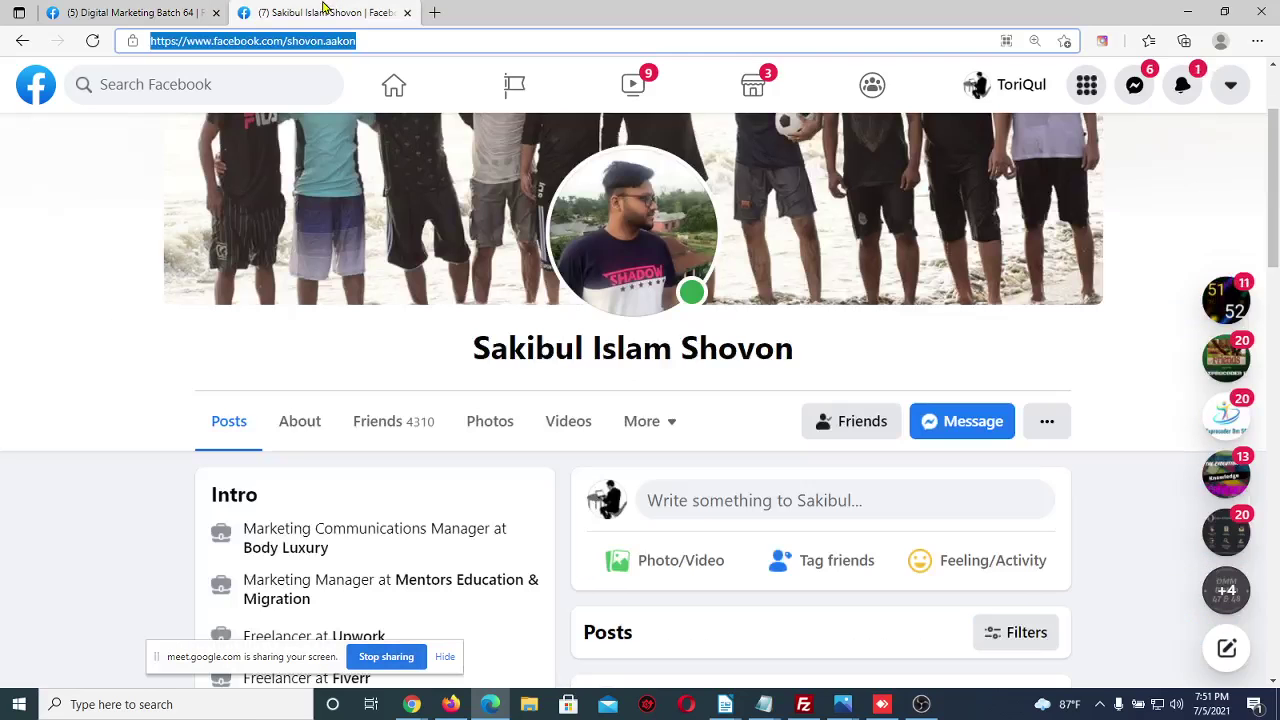
left_click(44, 88)
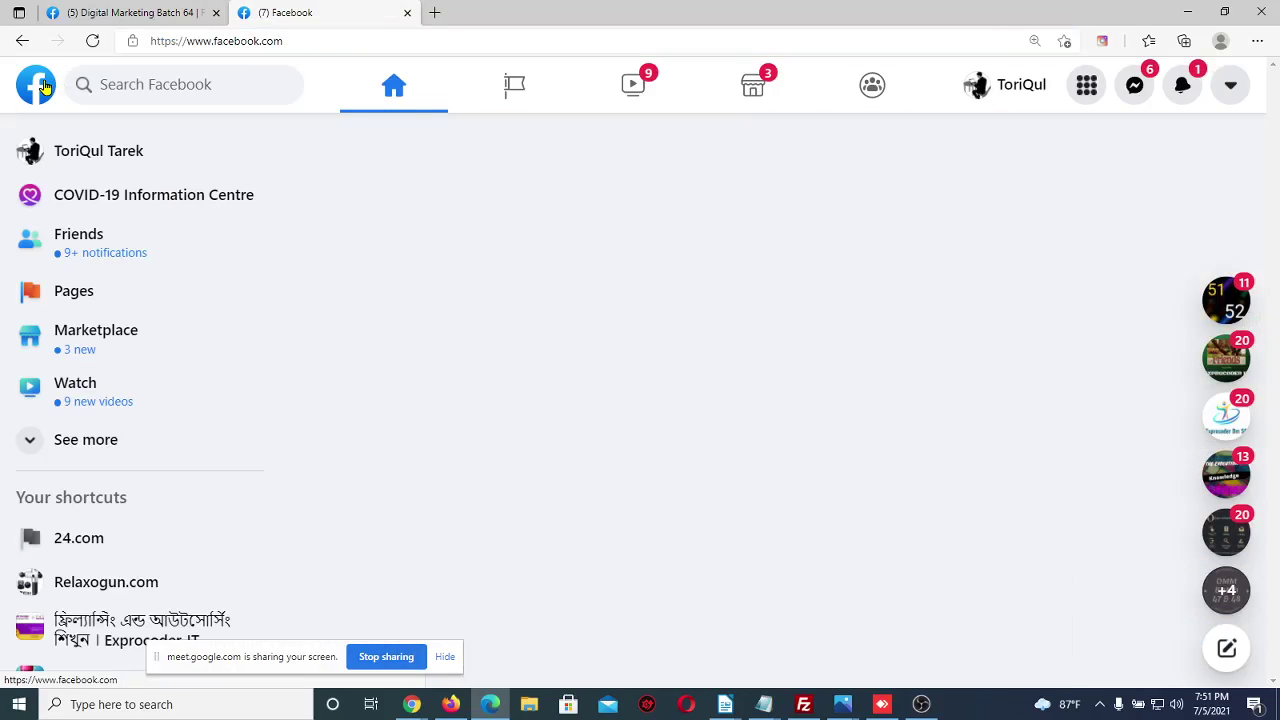
scroll(463, 329, "down", 4)
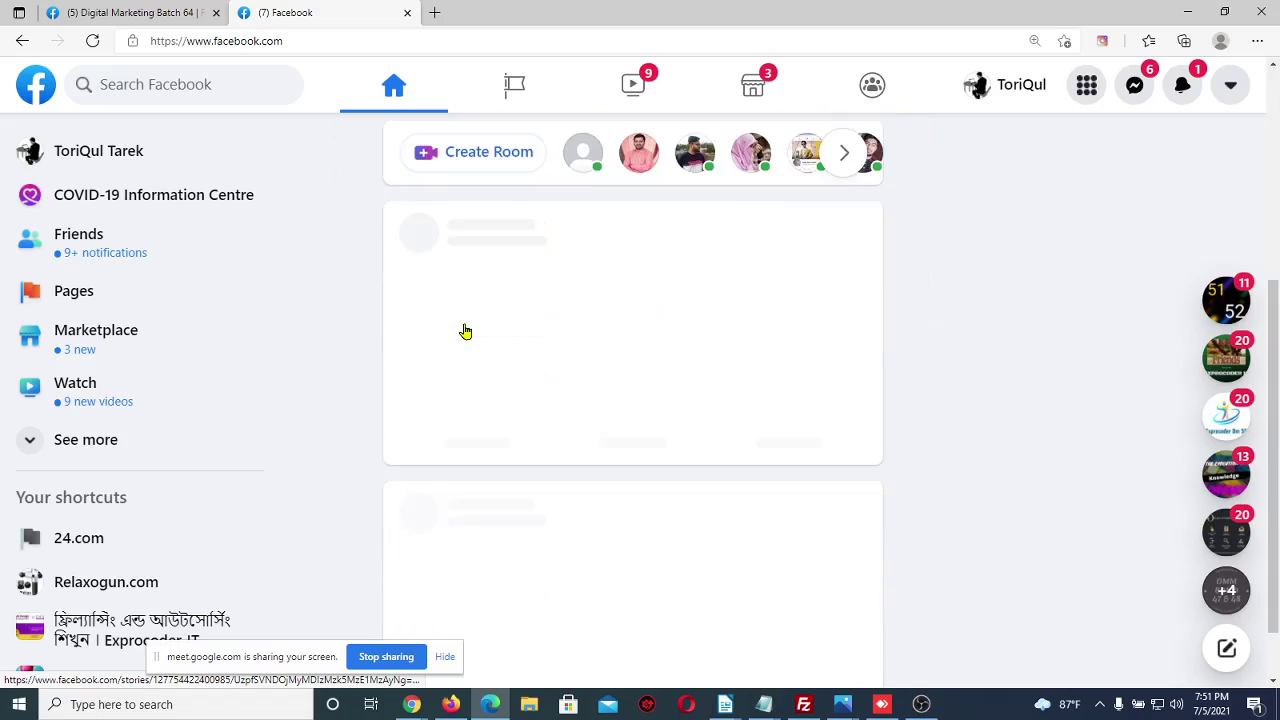
Bring the Meet call forward and admit the waiting participant
mouse_move(413, 708)
left_click(330, 630)
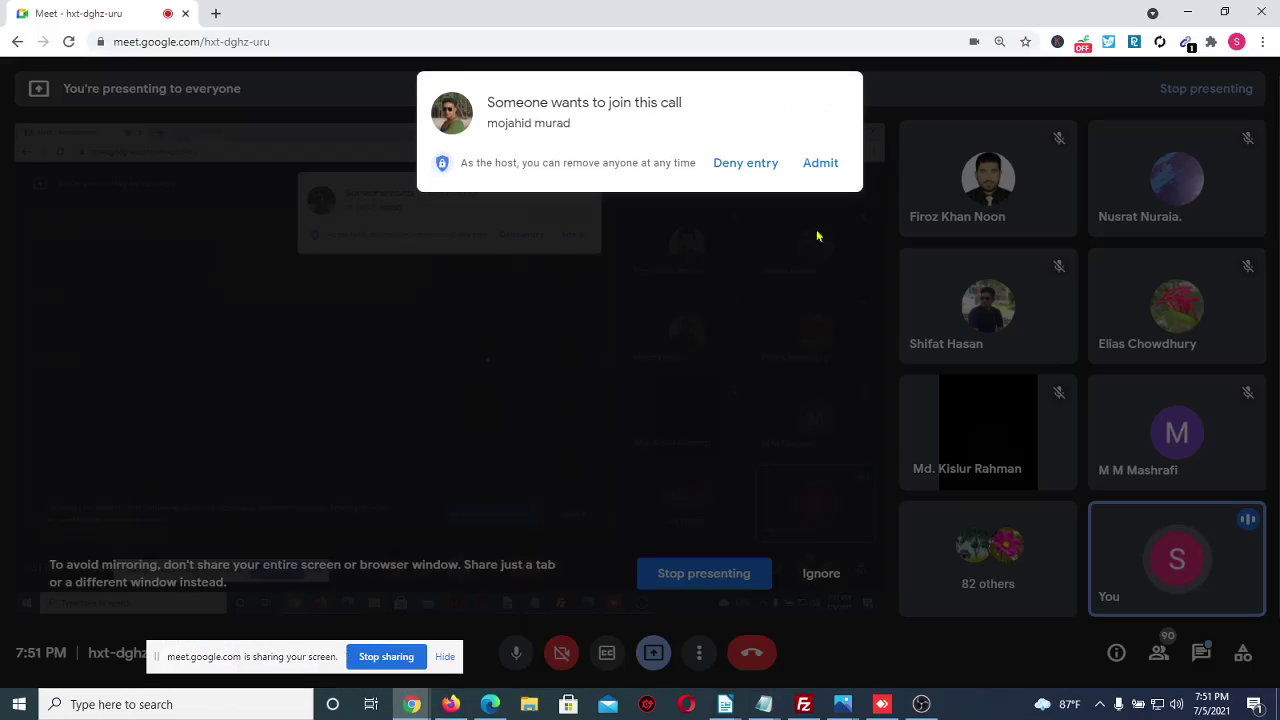
left_click(818, 163)
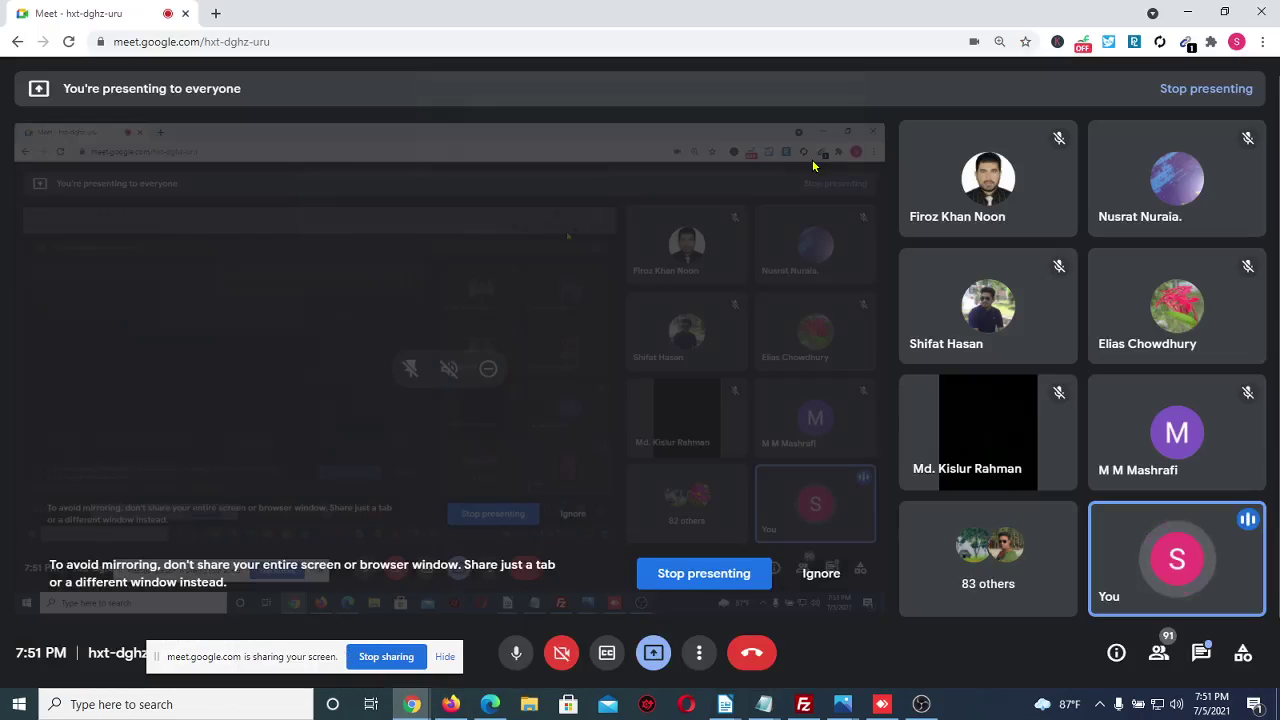
Return to Facebook and scroll the News Feed down to the sponsored Hero Wars Web ad
left_click(490, 706)
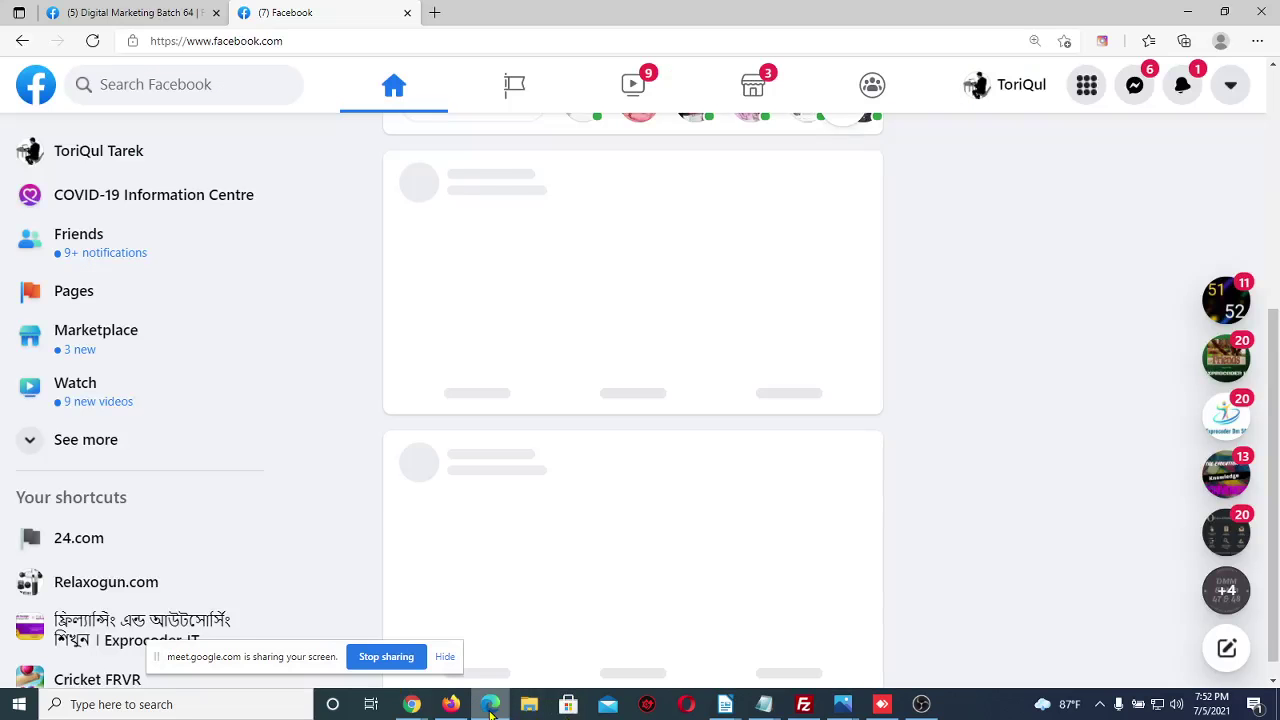
scroll(963, 344, "up", 3)
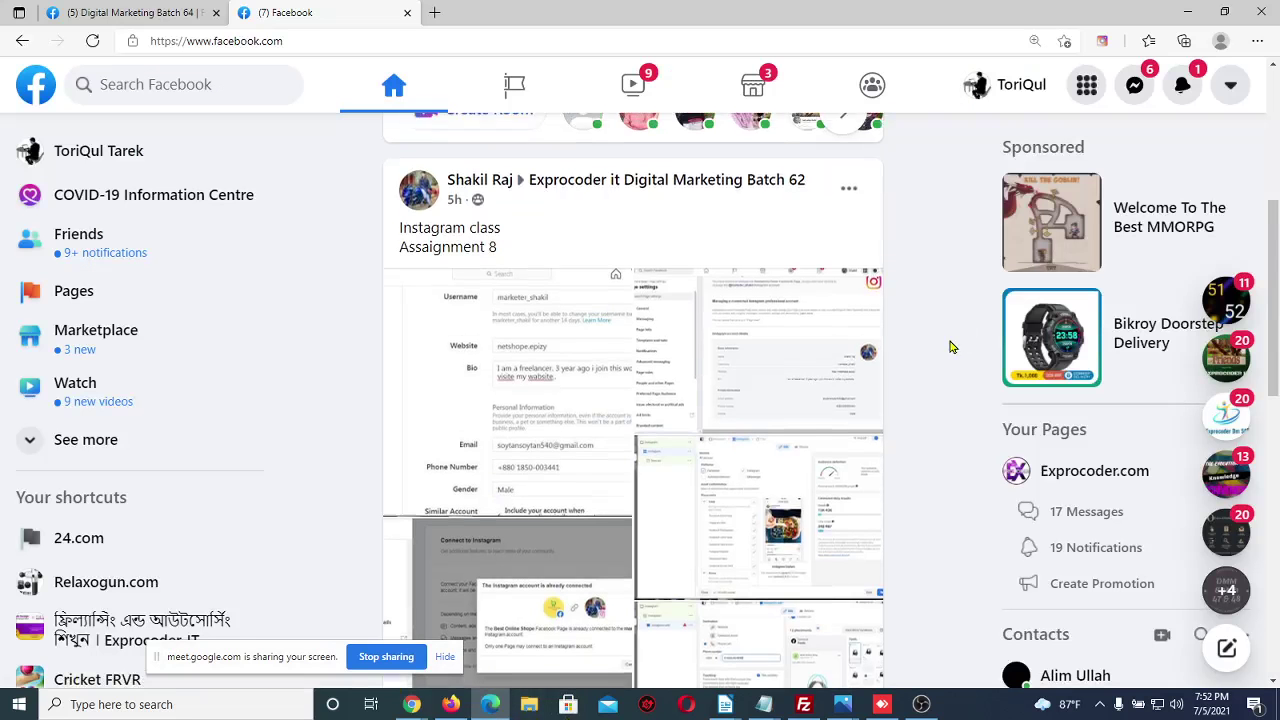
scroll(955, 346, "down", 9)
scroll(952, 346, "down", 3)
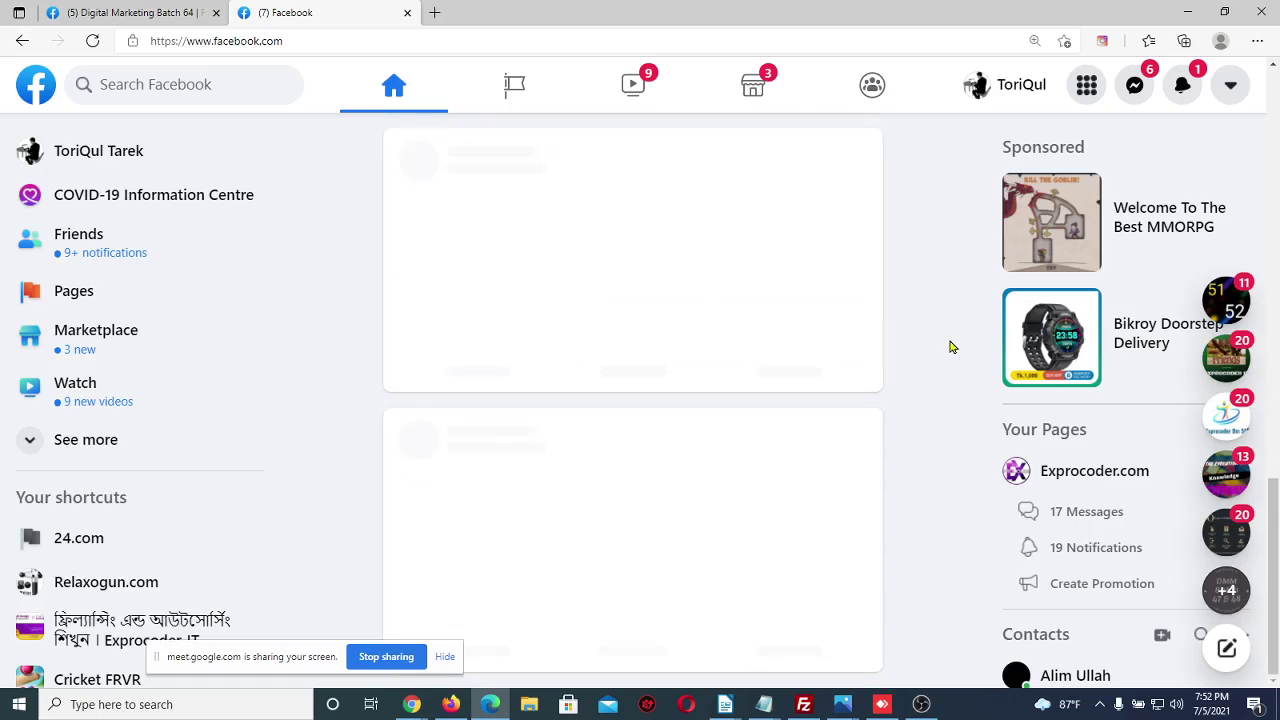
scroll(952, 348, "up", 1)
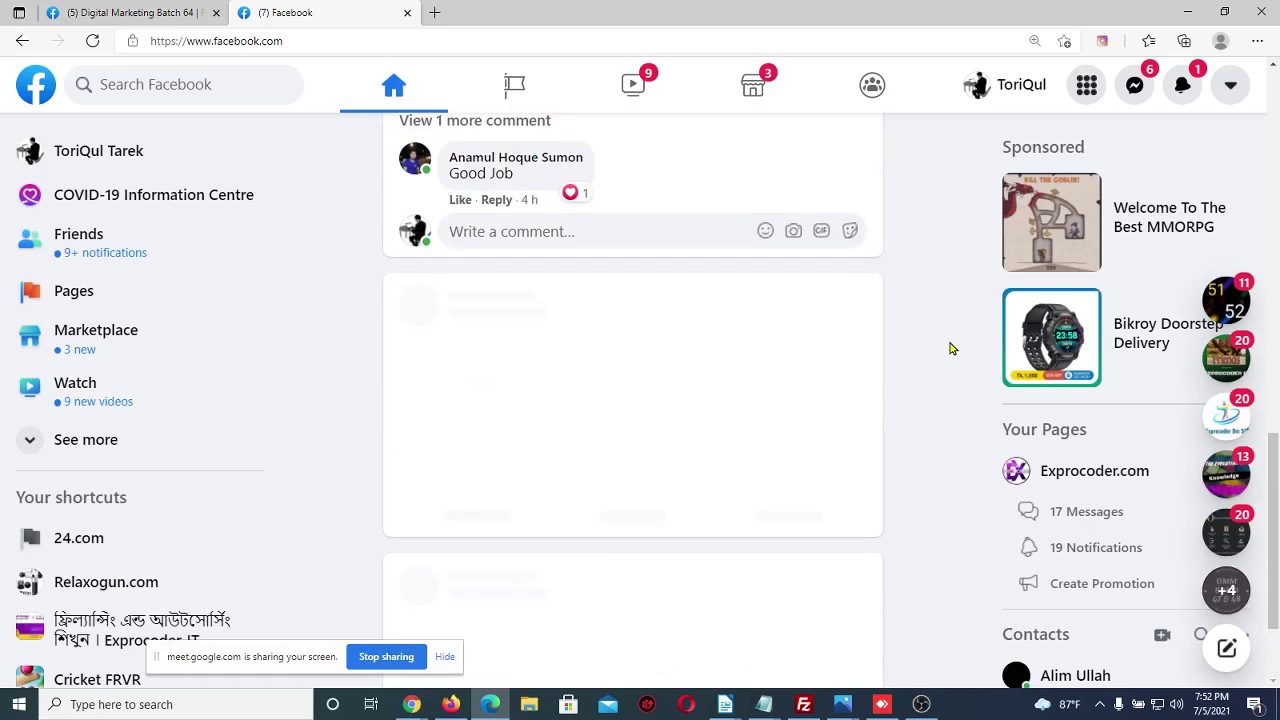
scroll(957, 607, "down", 3)
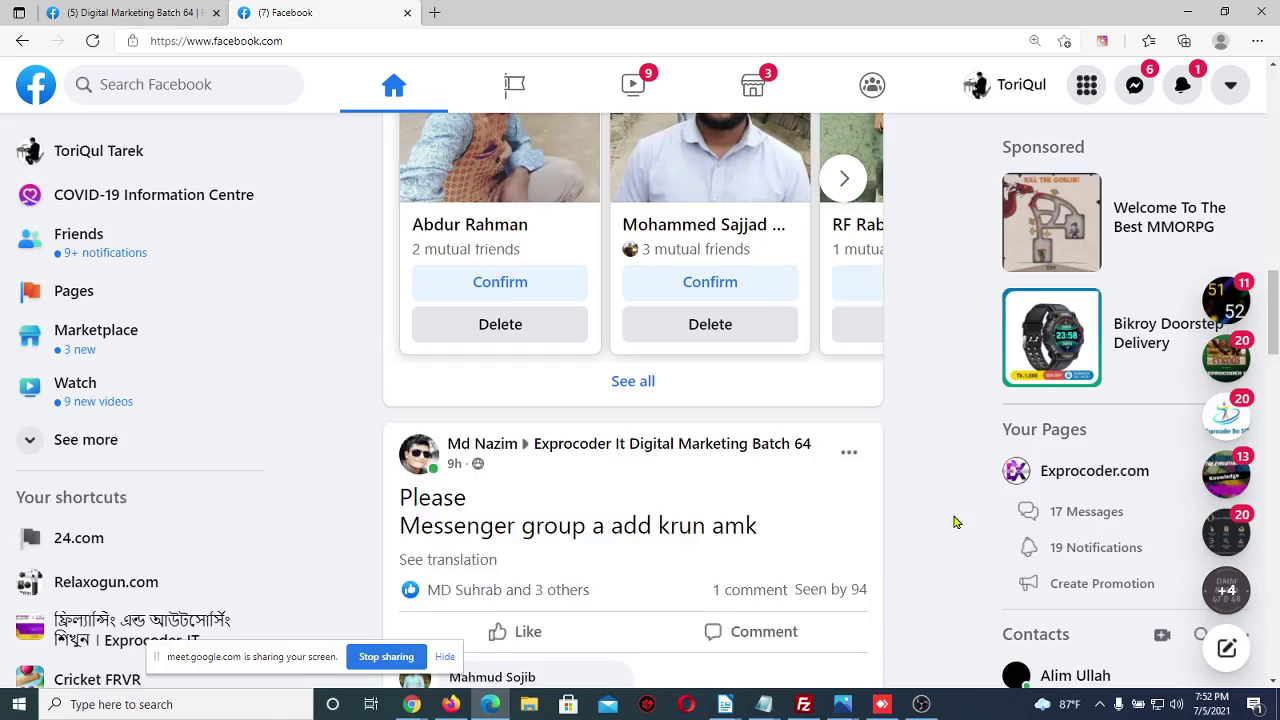
scroll(954, 521, "down", 3)
scroll(954, 521, "down", 10)
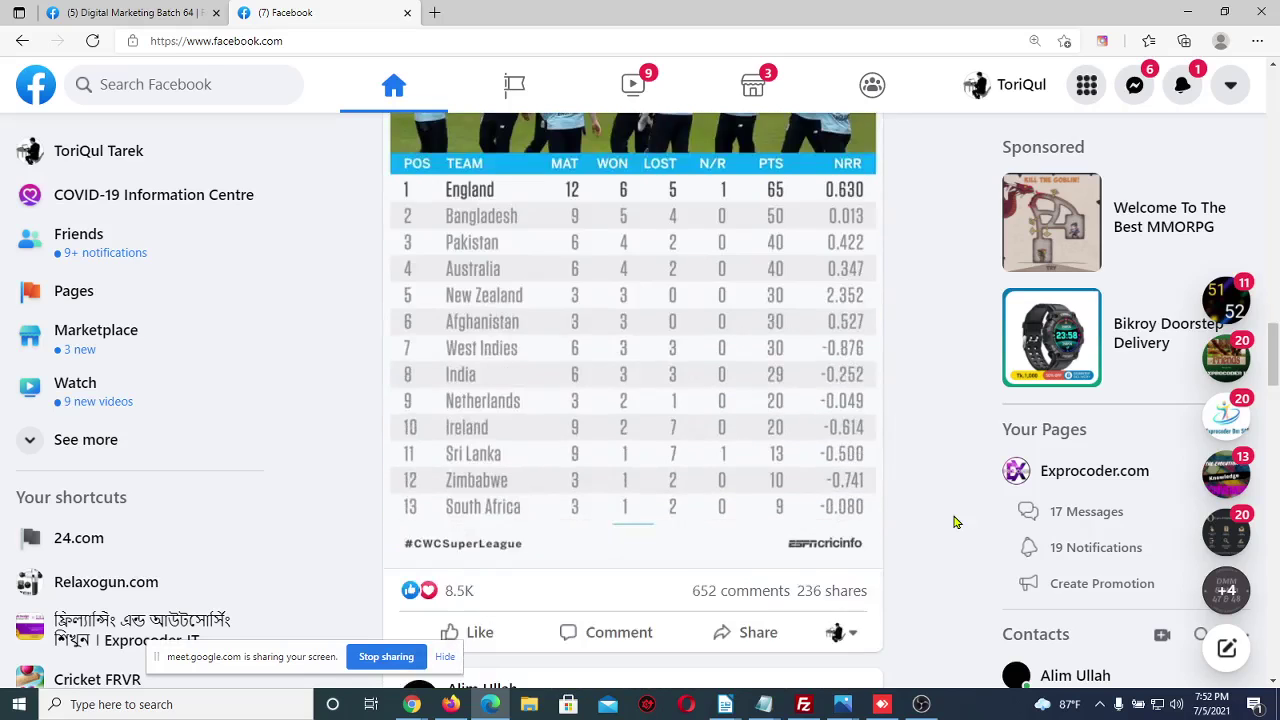
scroll(954, 521, "down", 8)
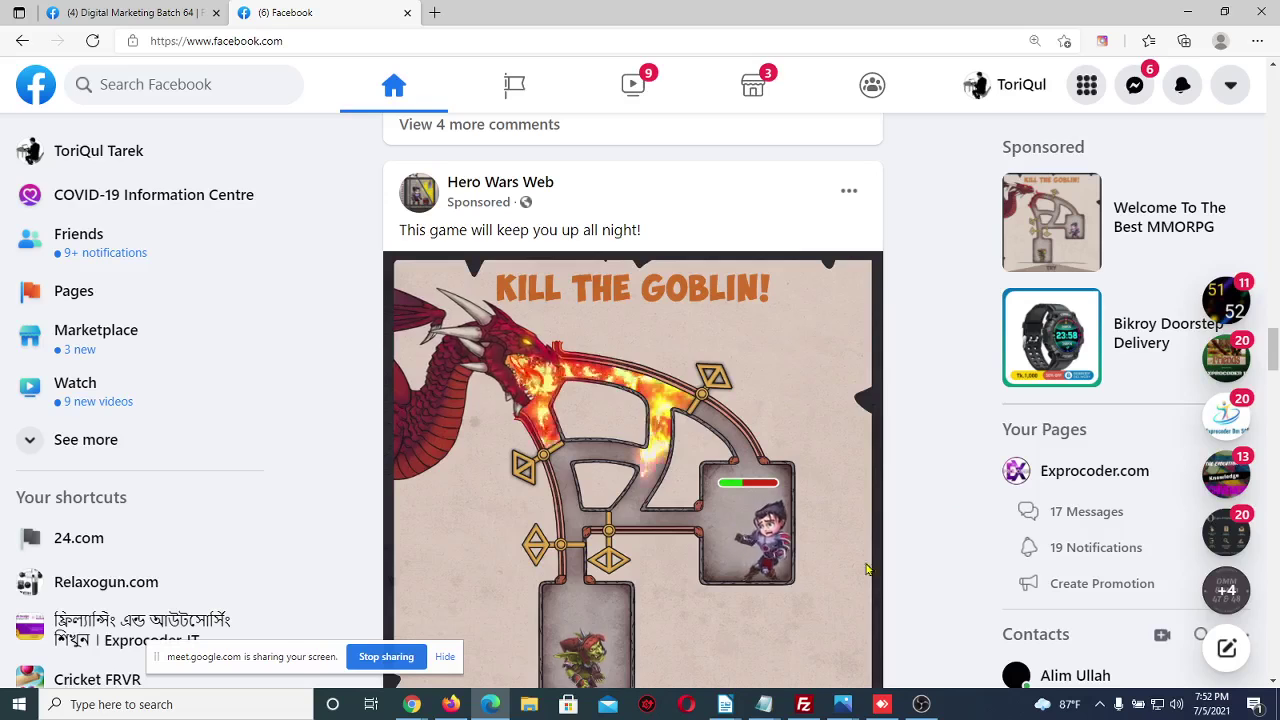
left_click(410, 705)
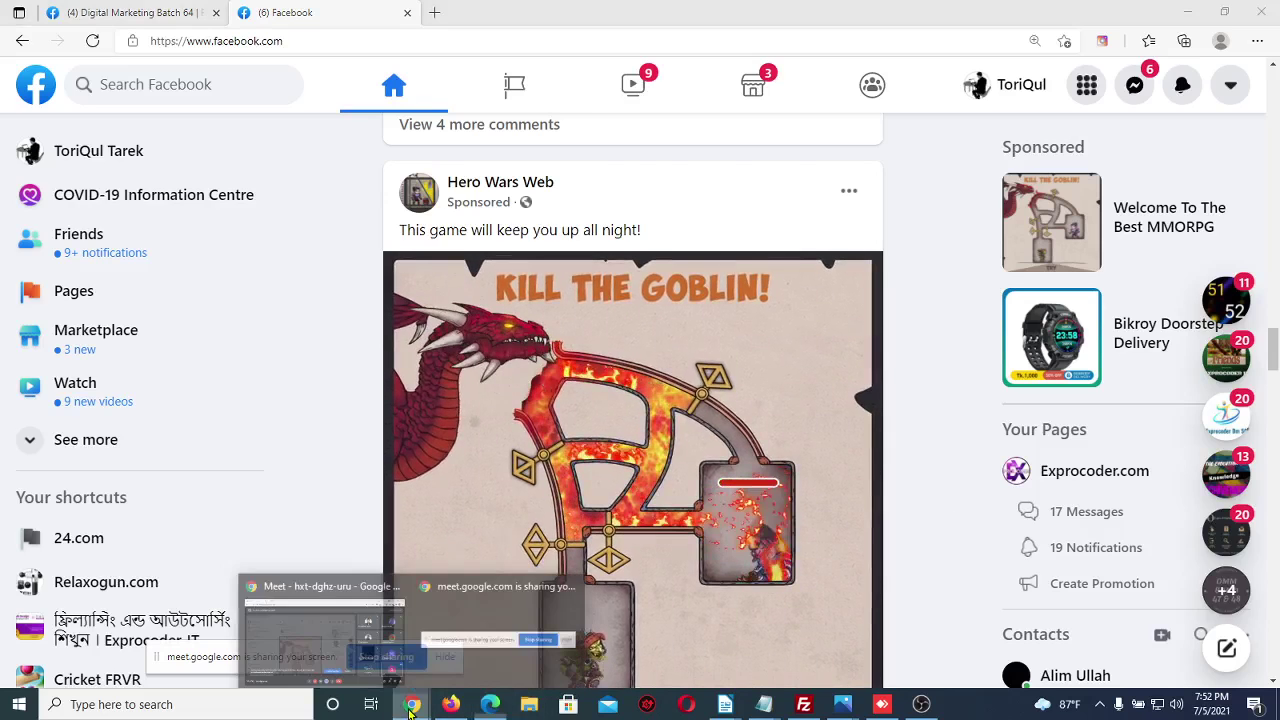
Bring the Google Meet call forward and admit the person asking to join
left_click(322, 630)
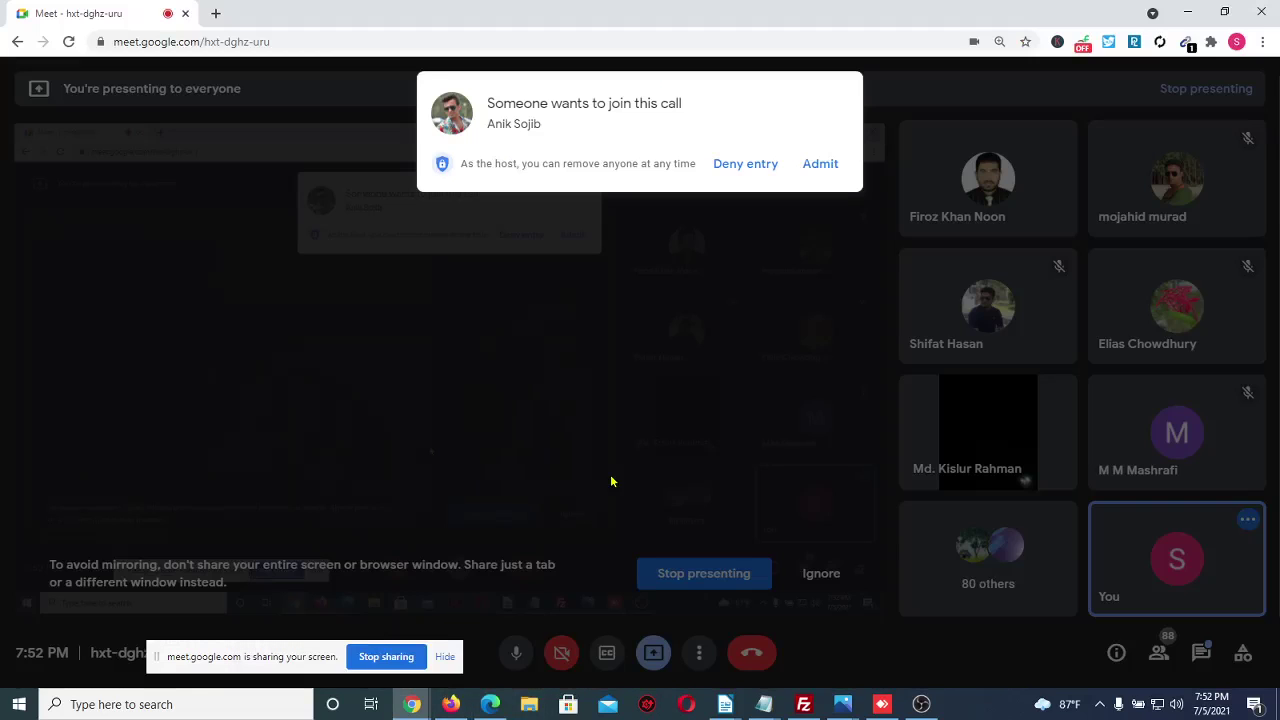
left_click(811, 167)
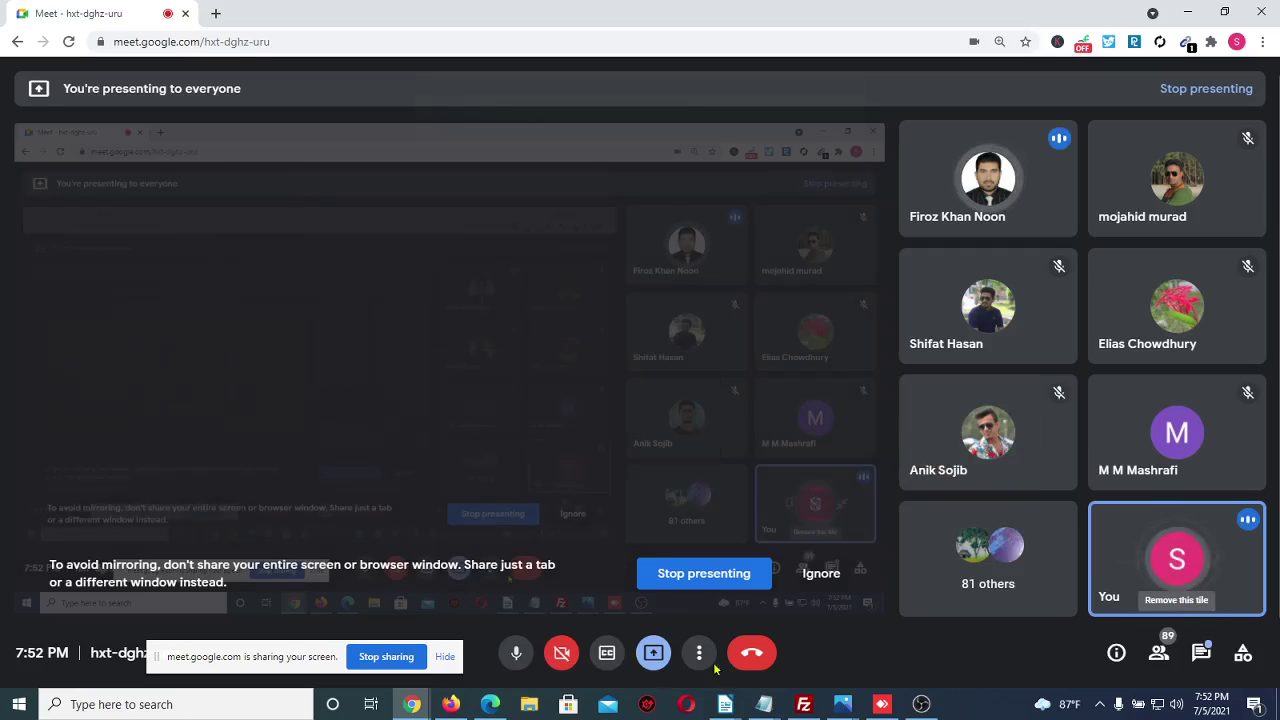
mouse_move(494, 708)
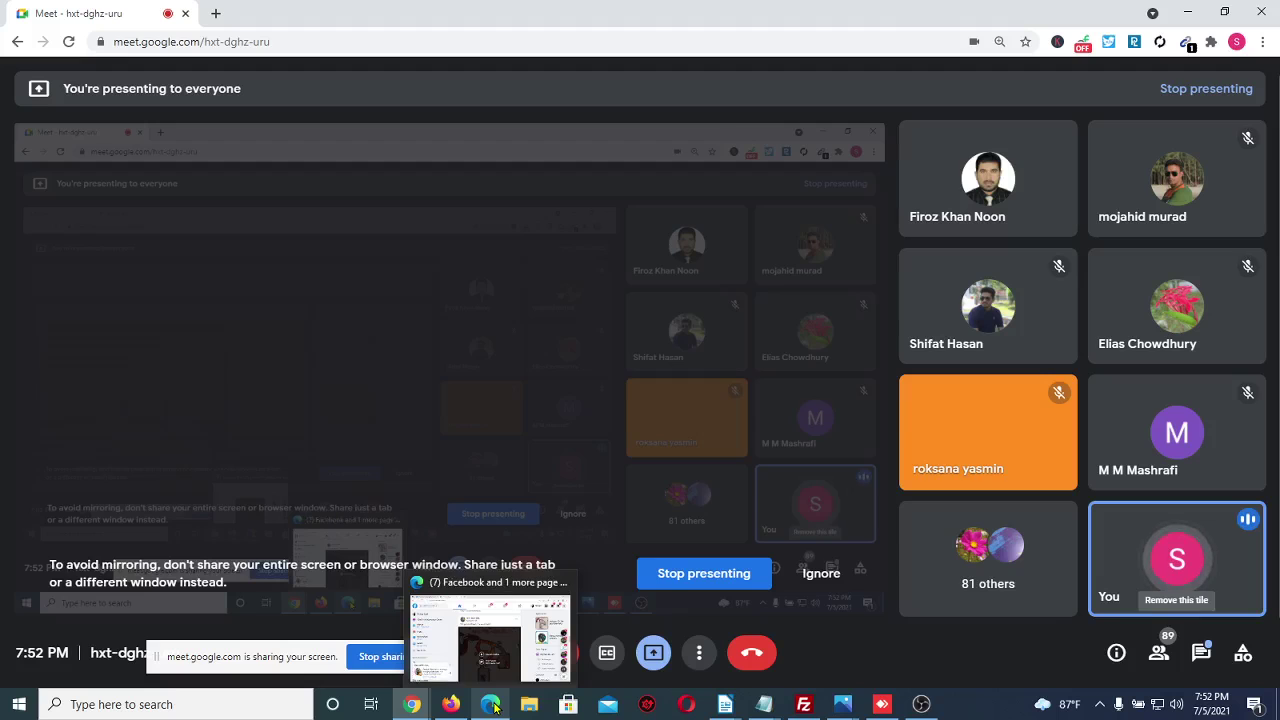
Return to the Facebook feed and scroll down to the University of Portsmouth sponsored post
left_click(494, 708)
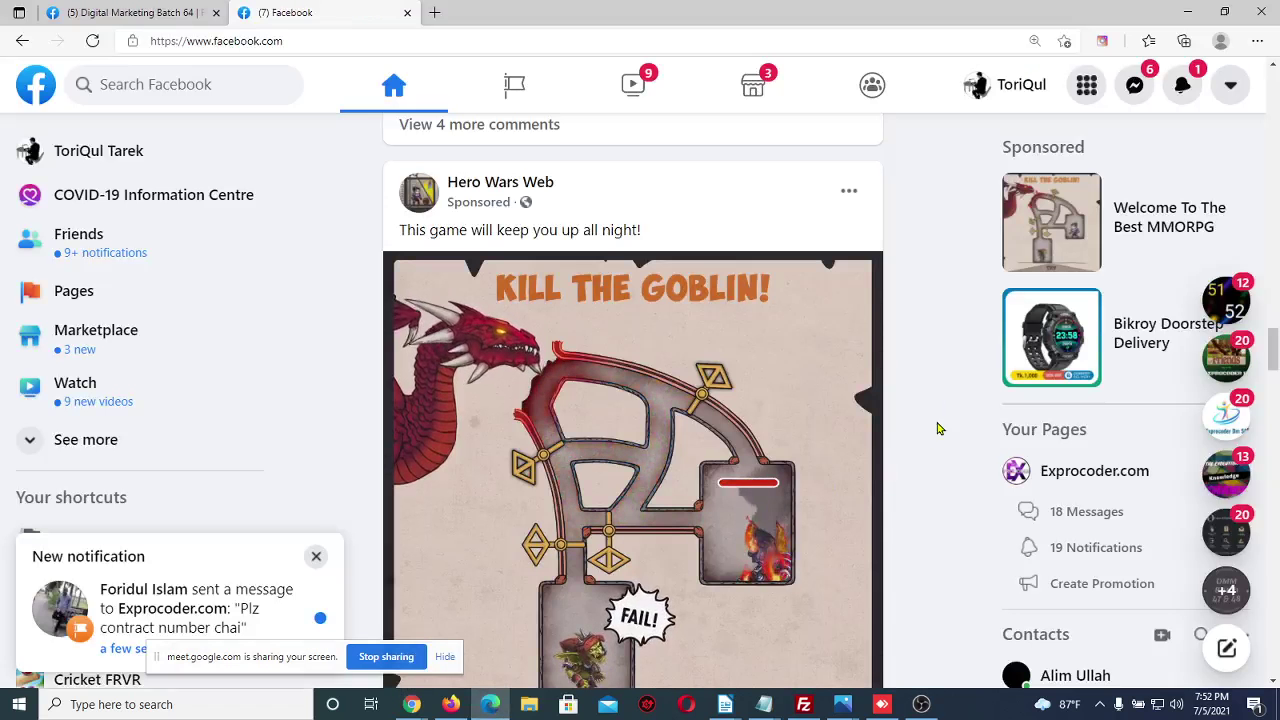
scroll(908, 410, "down", 2)
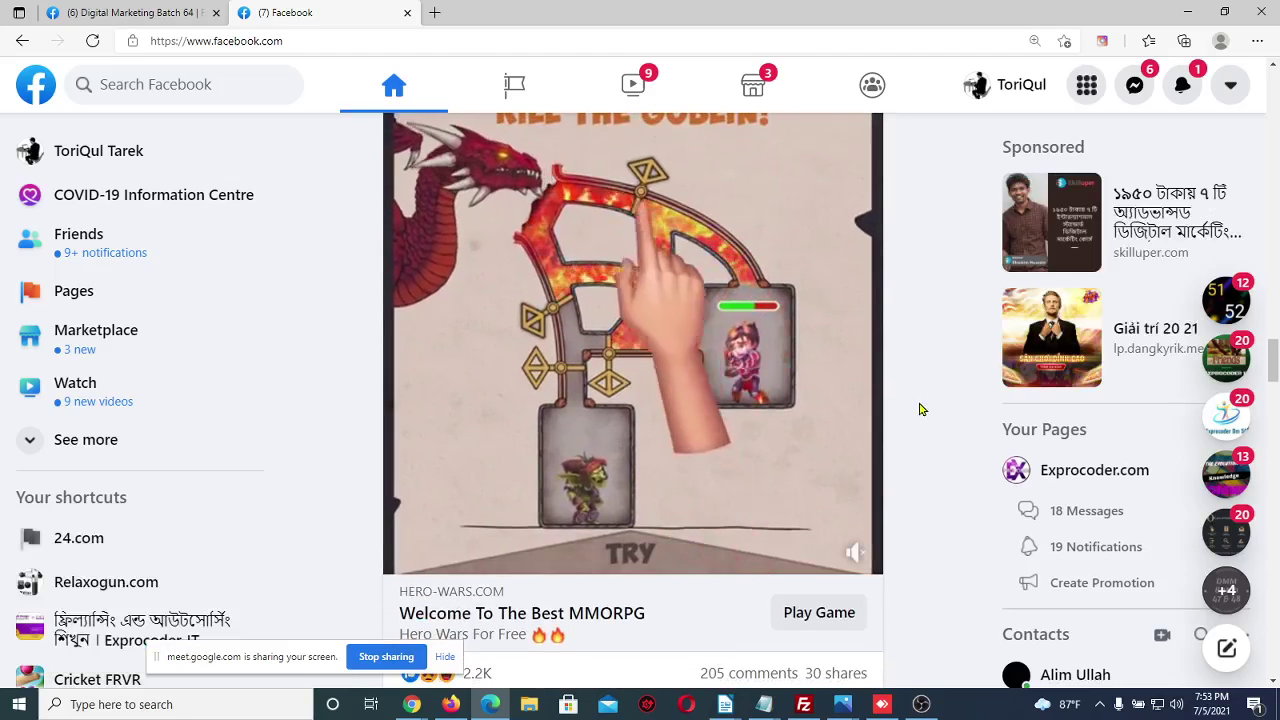
scroll(920, 409, "up", 1)
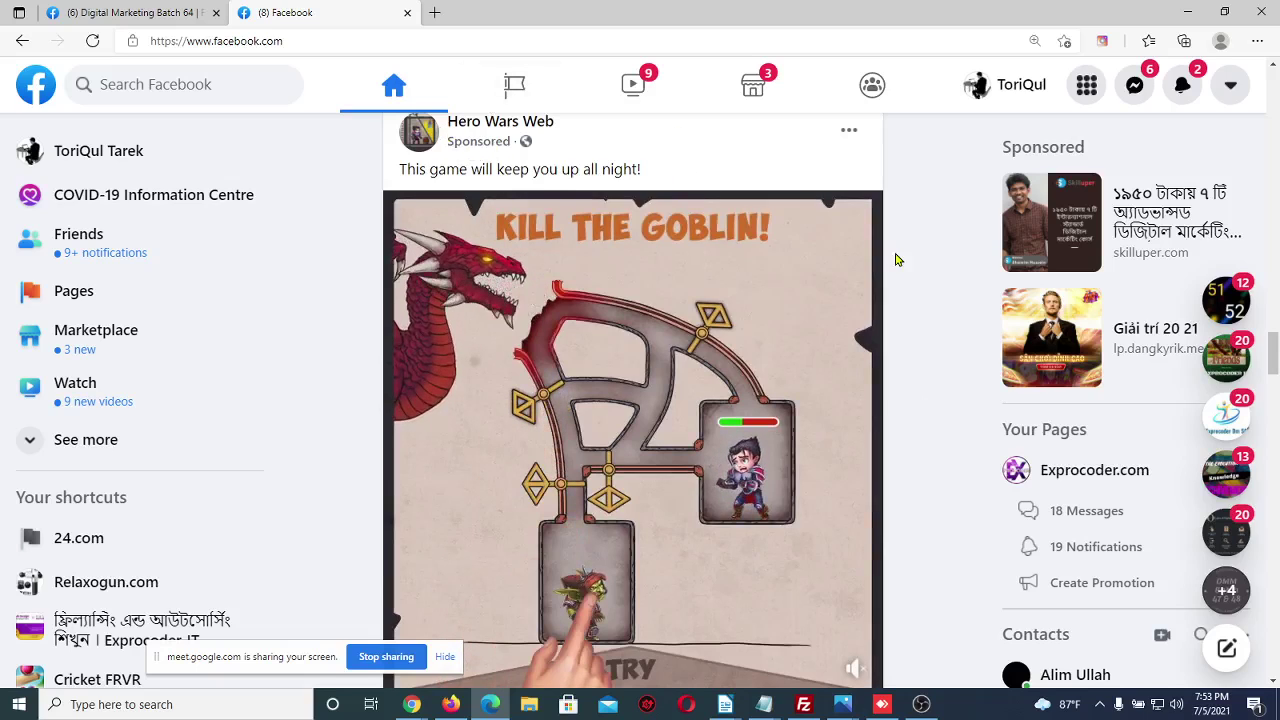
scroll(968, 409, "down", 4)
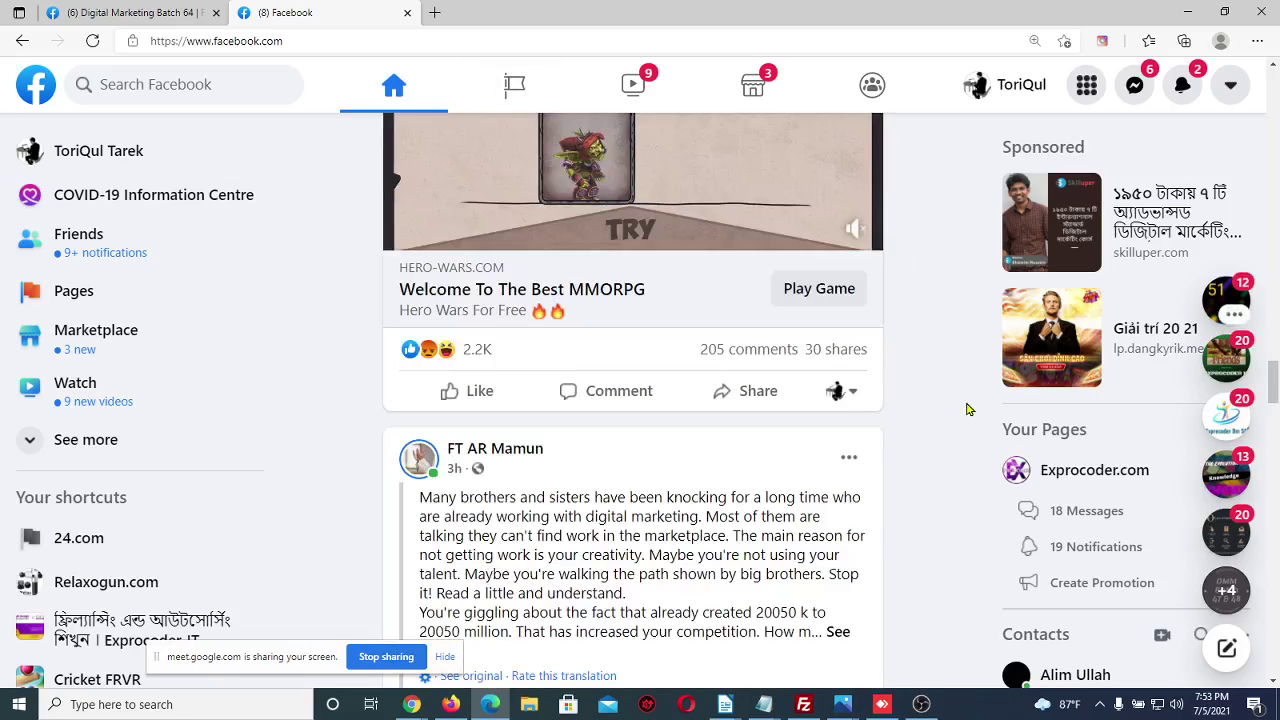
scroll(968, 409, "down", 15)
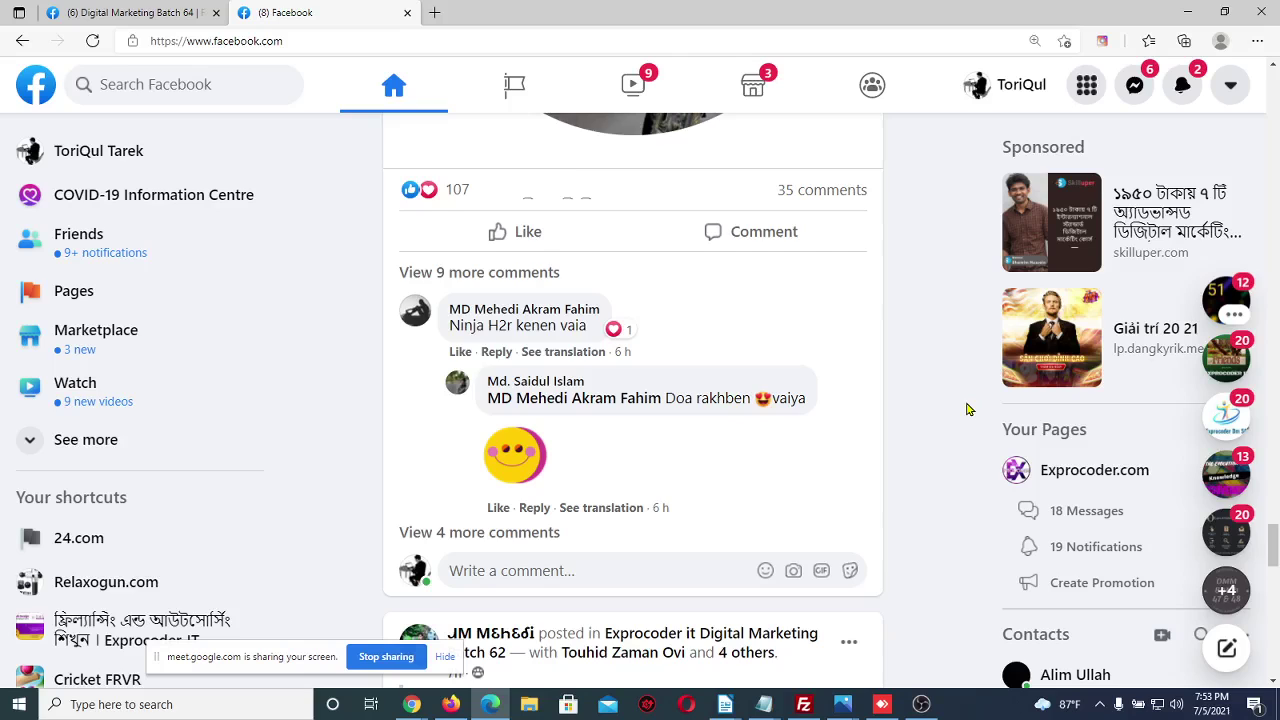
scroll(968, 409, "down", 5)
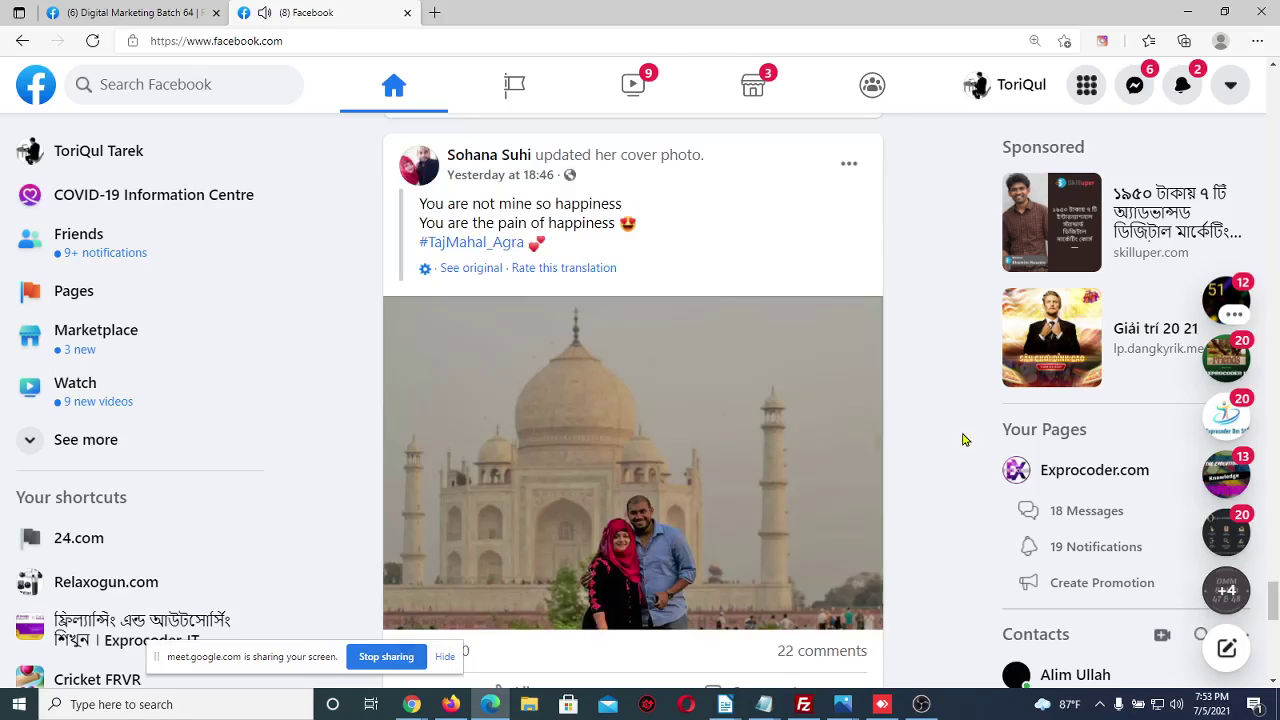
scroll(943, 511, "down", 10)
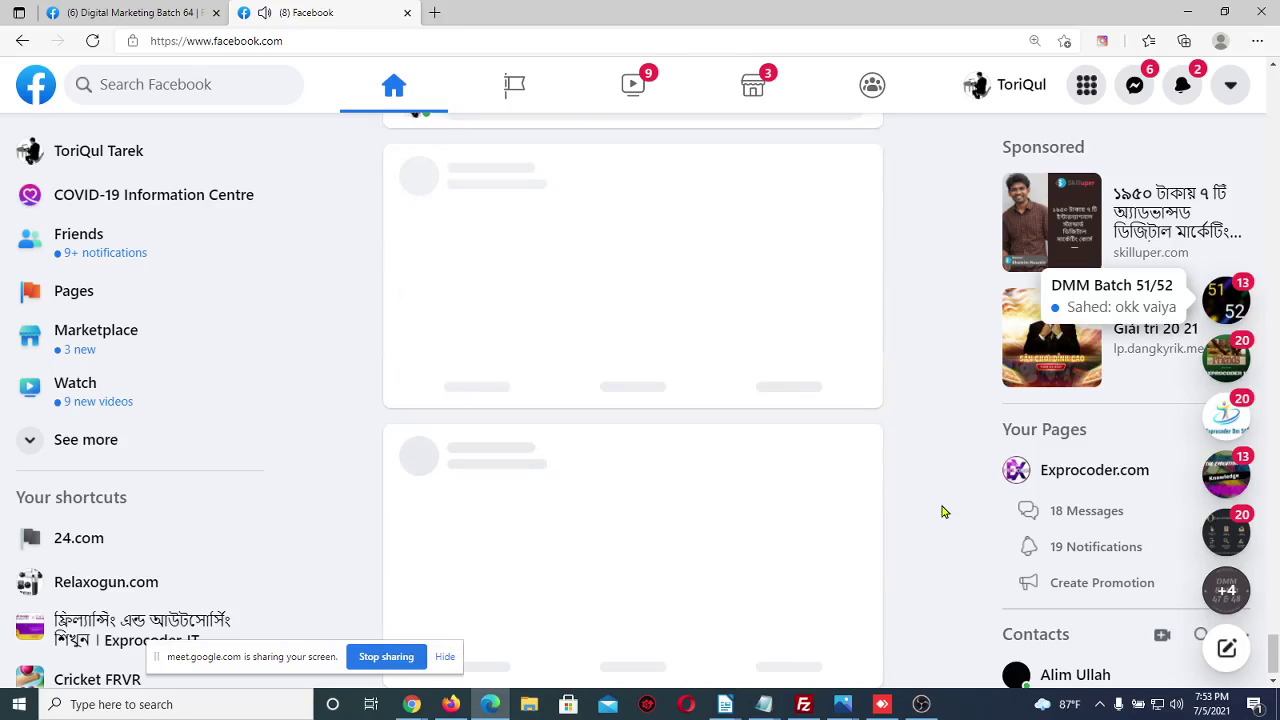
scroll(940, 490, "down", 5)
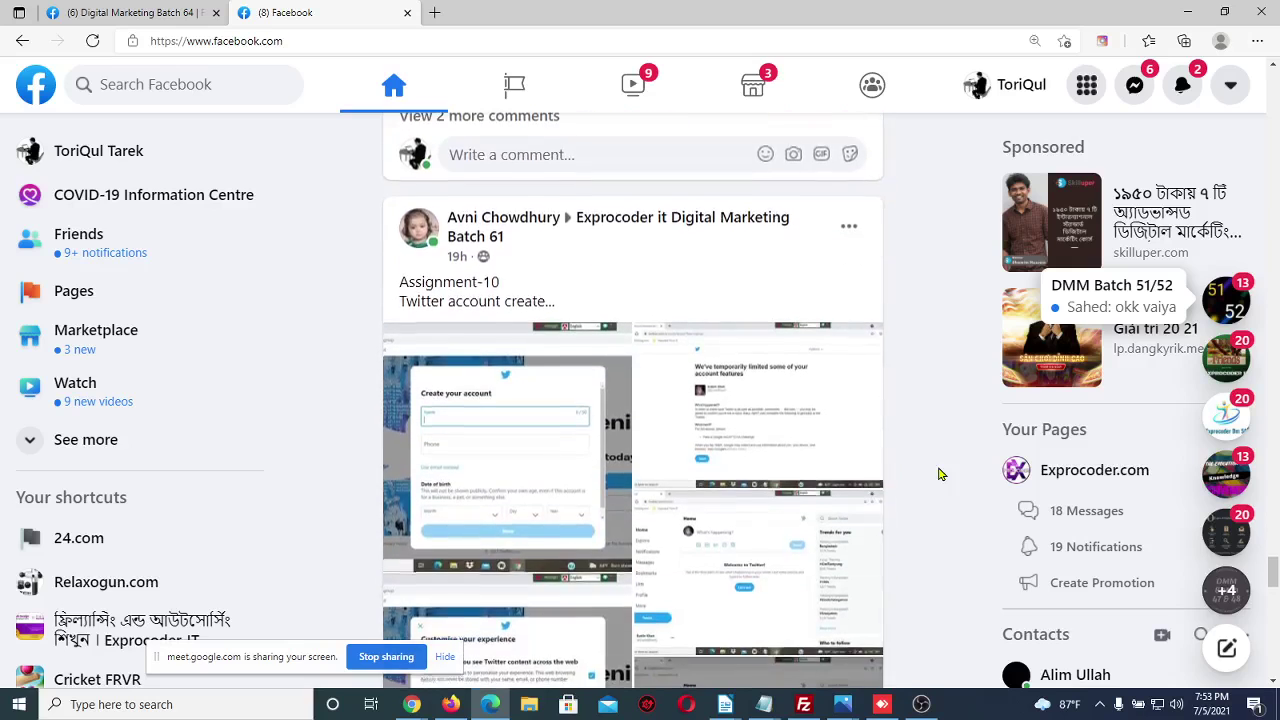
scroll(940, 474, "down", 8)
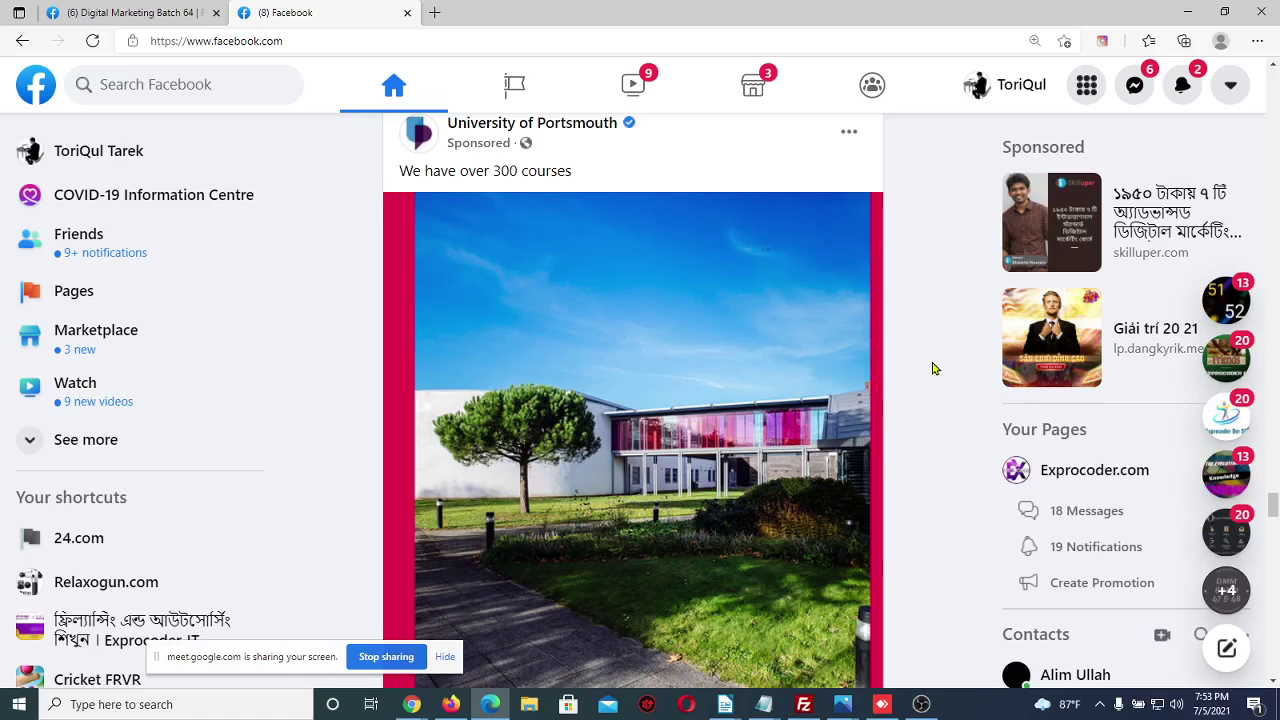
scroll(932, 369, "up", 1)
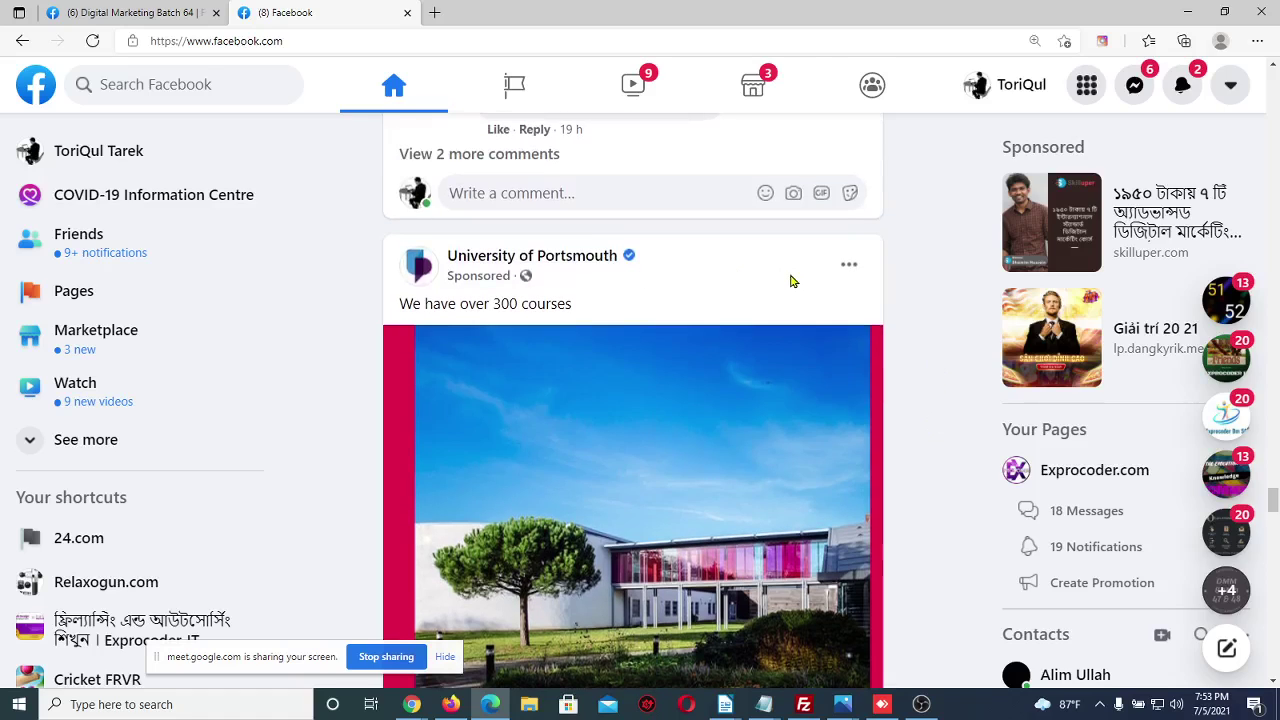
scroll(910, 355, "down", 1)
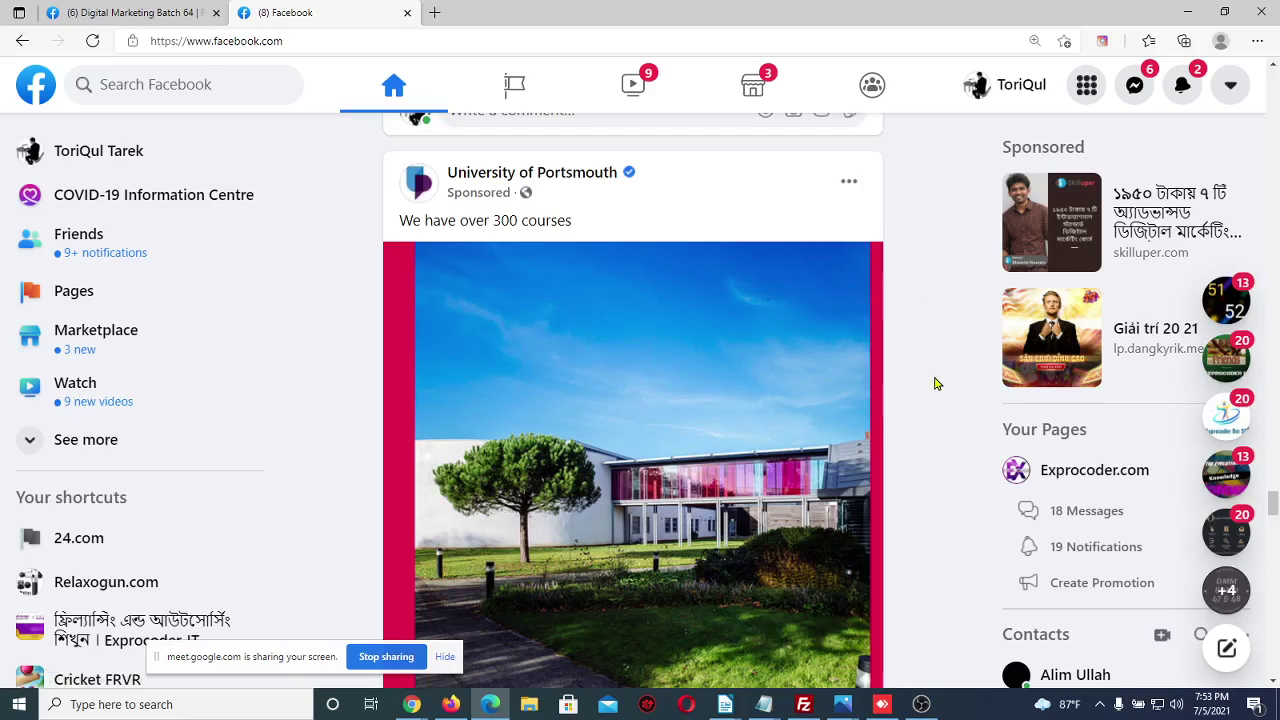
scroll(935, 383, "down", 1)
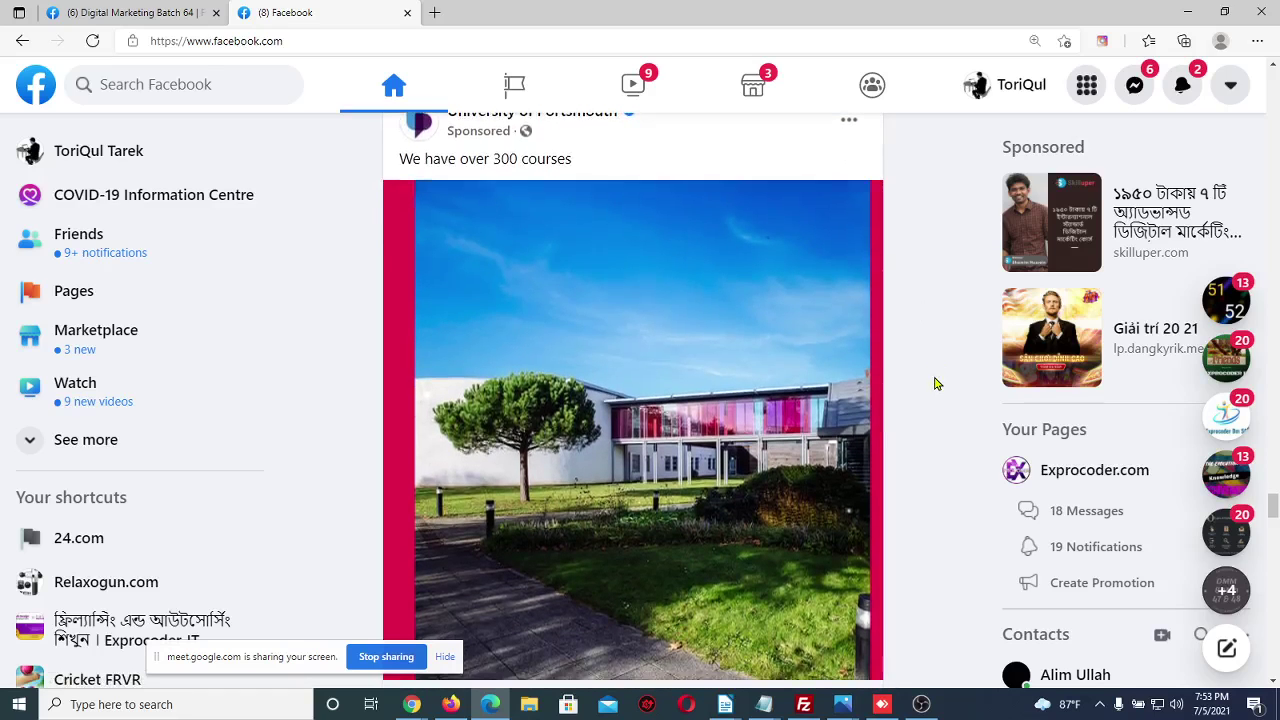
scroll(935, 383, "down", 1)
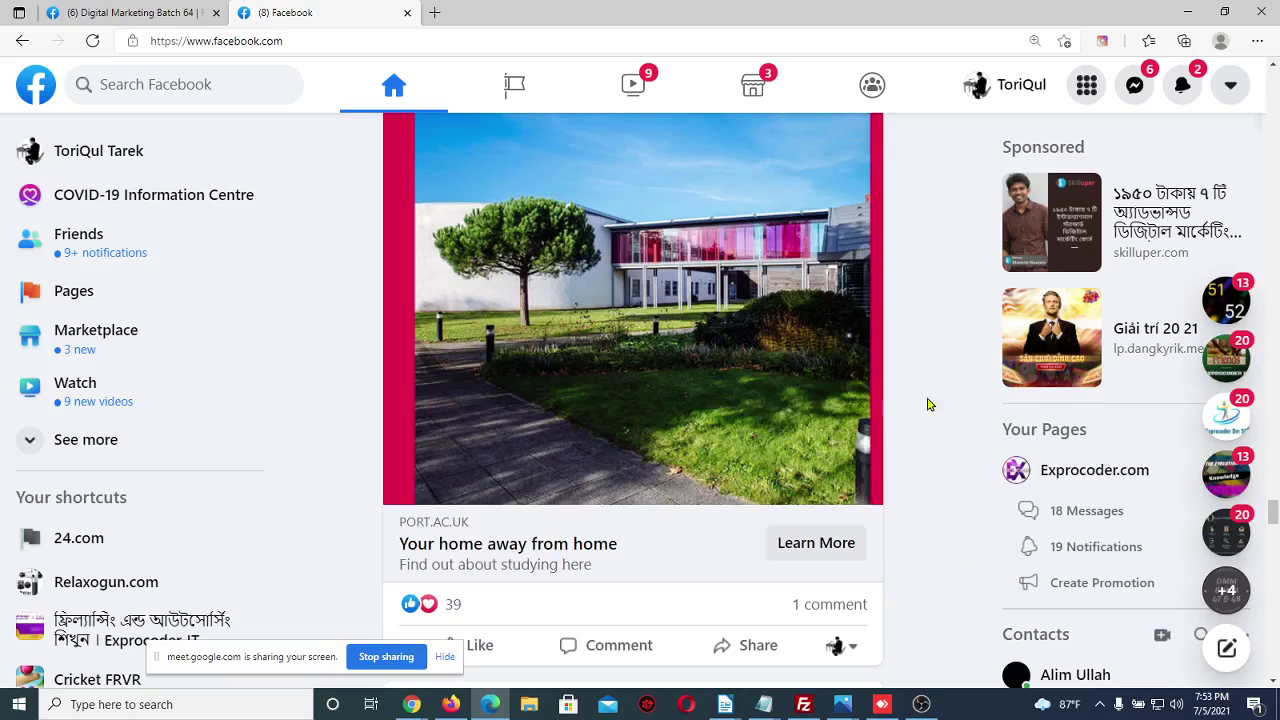
scroll(929, 423, "up", 1)
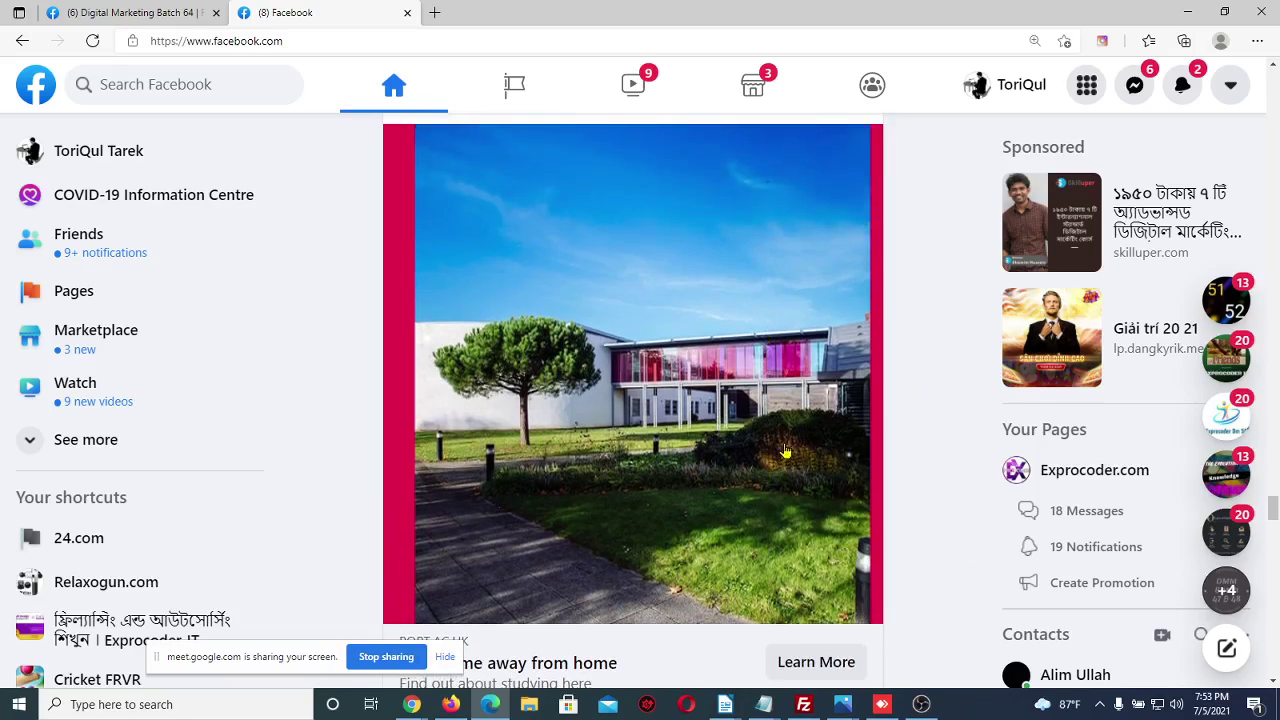
scroll(740, 557, "down", 2)
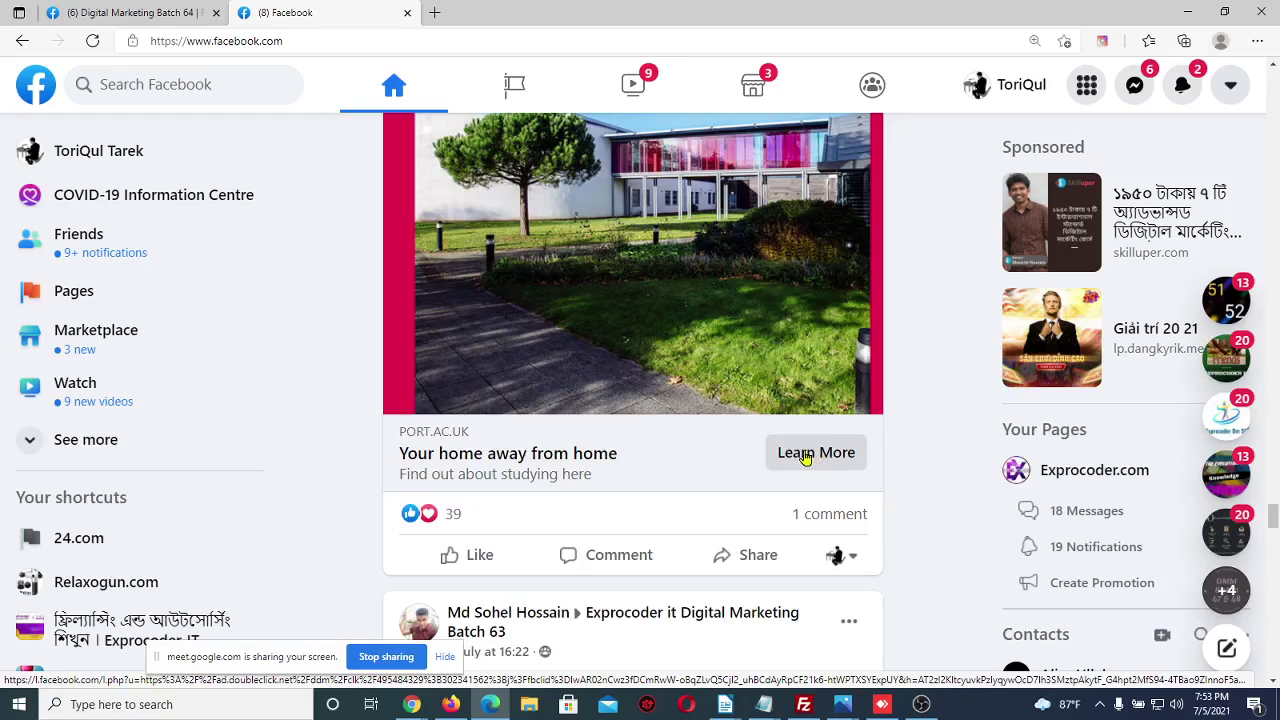
Open the University of Portsmouth ad link, then switch to the Digital Marketing Batch 64 page tab
left_click(806, 457)
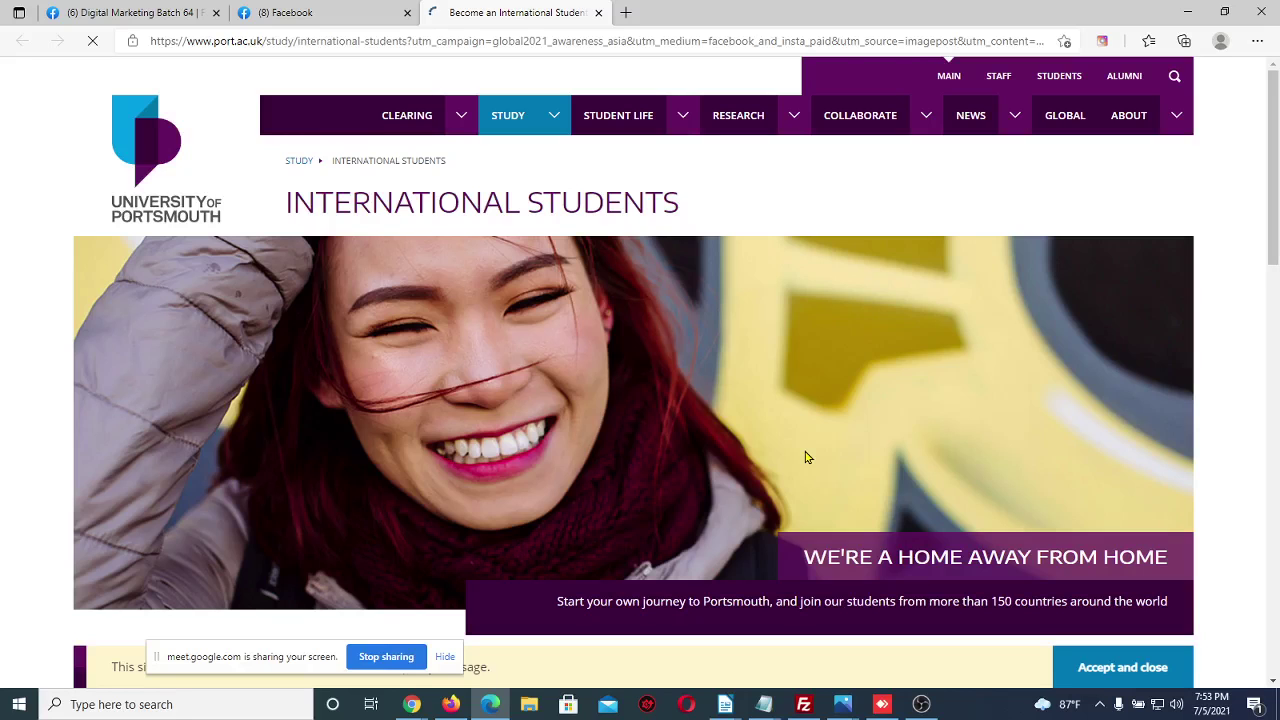
left_click(305, 12)
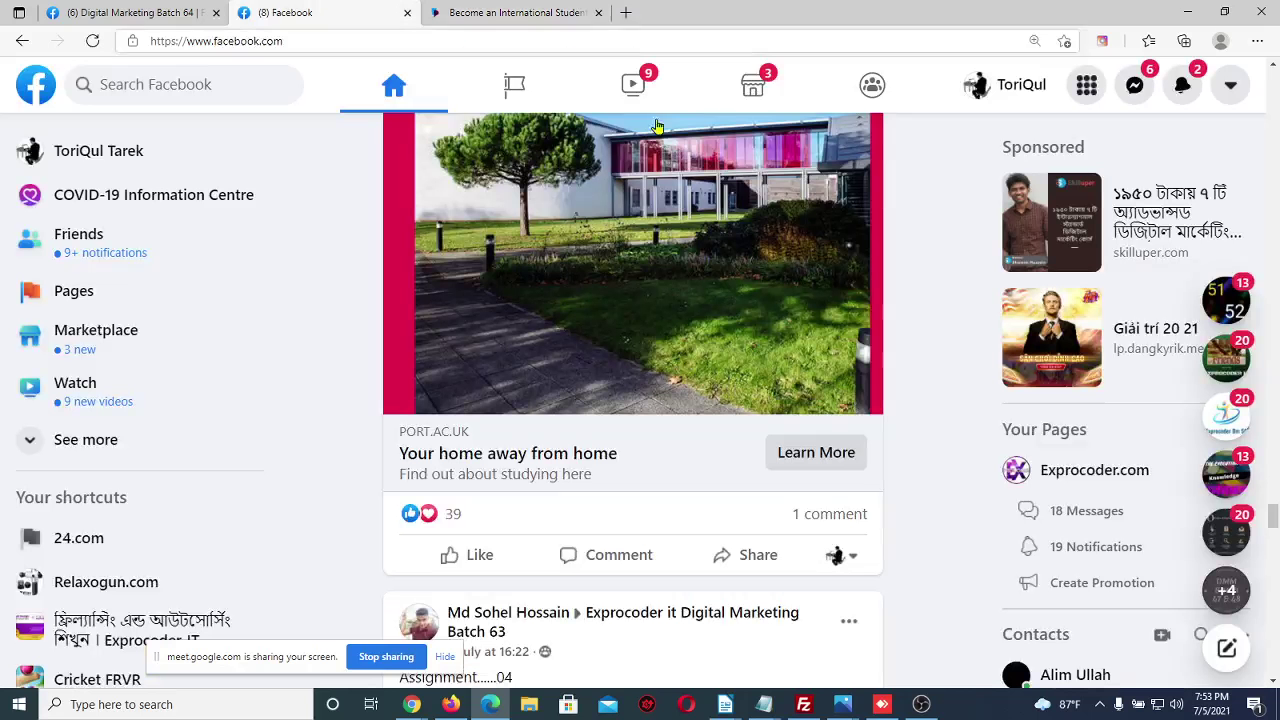
left_click(460, 10)
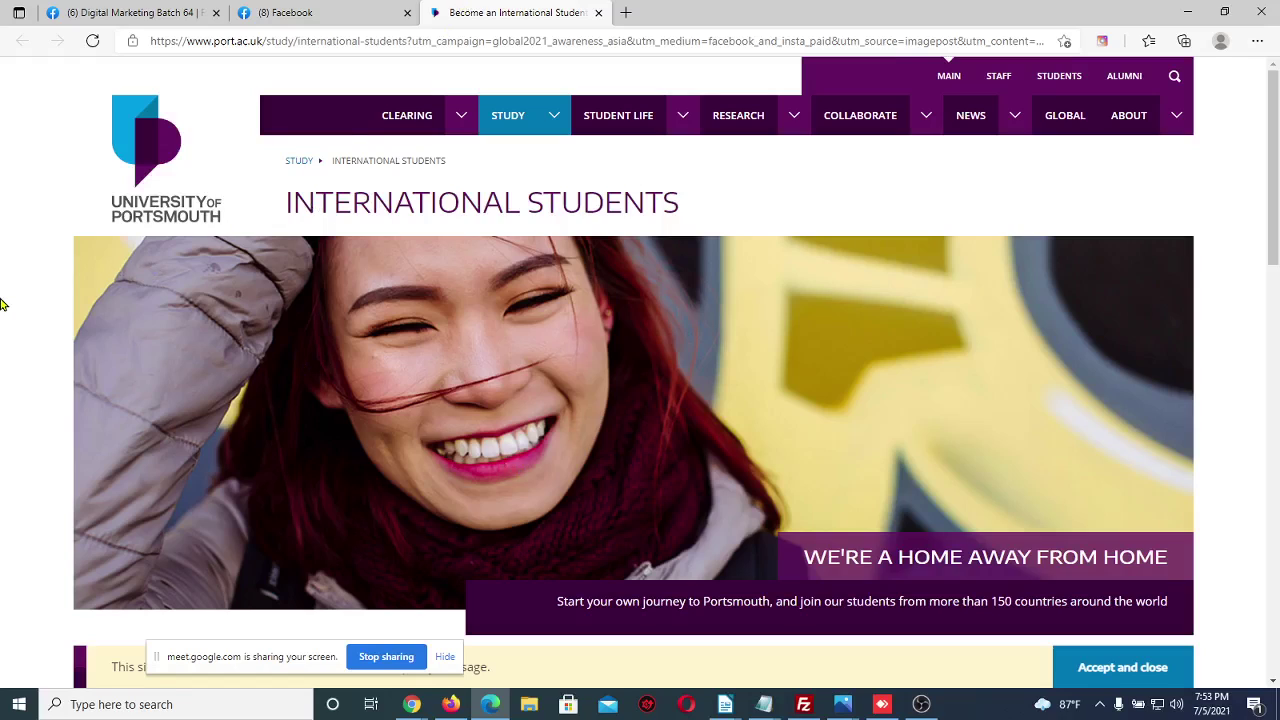
left_click(290, 12)
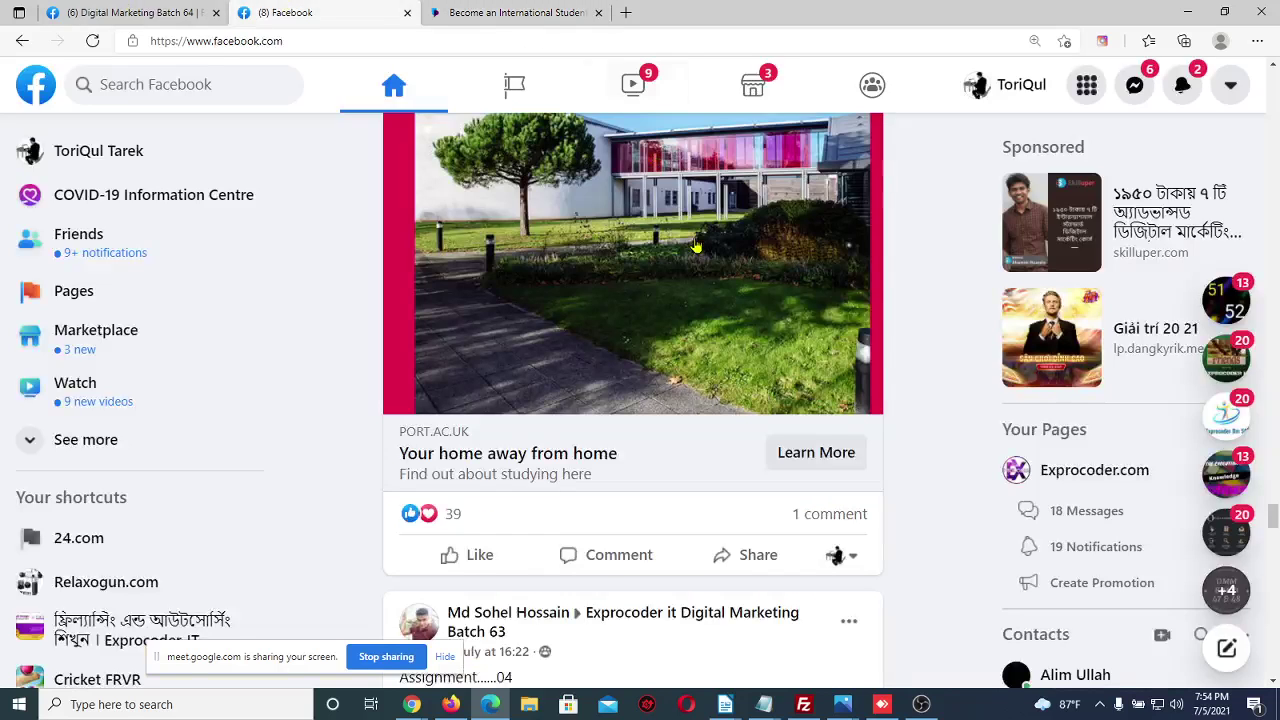
scroll(926, 310, "up", 3)
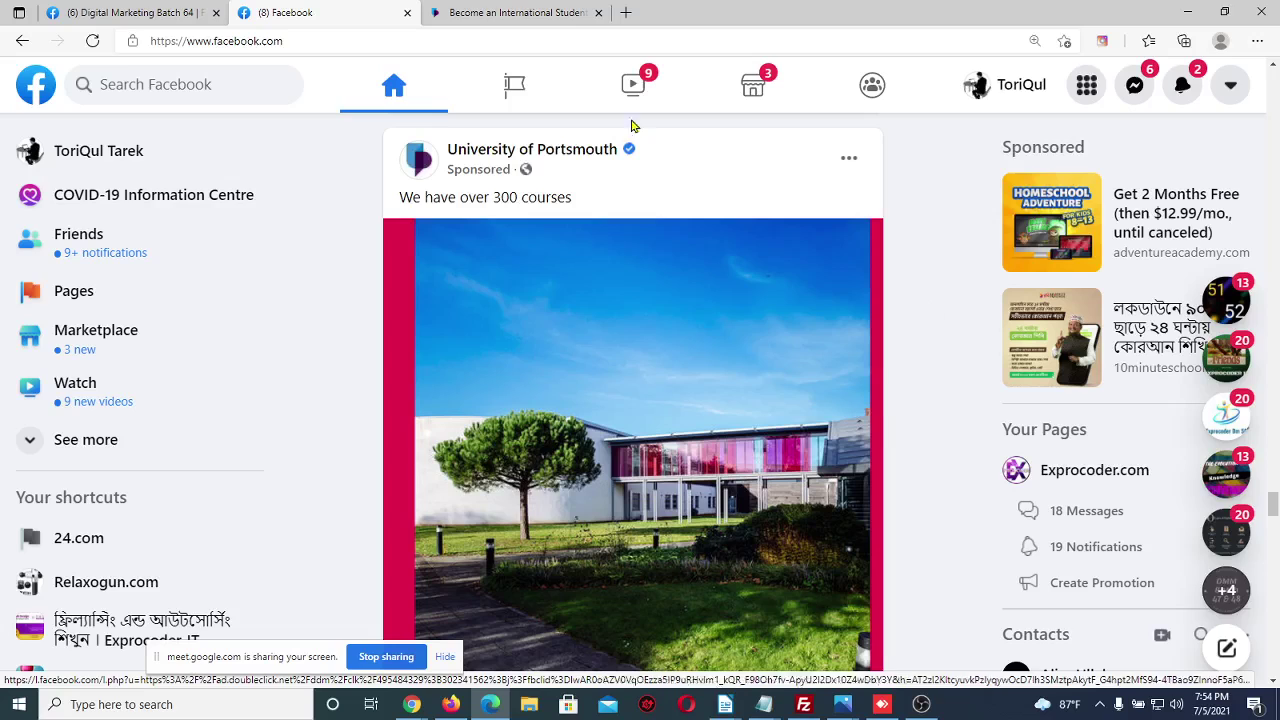
left_click(95, 10)
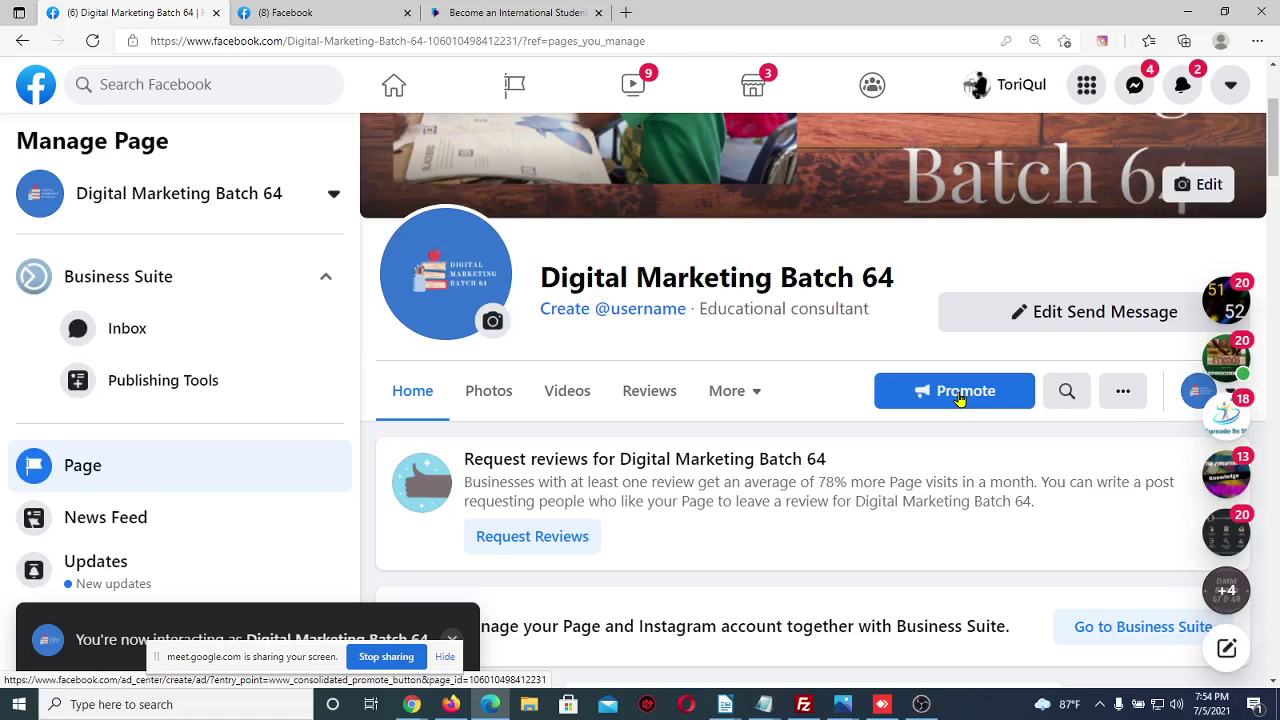
Start promoting the Digital Marketing Batch 64 page, then bring the Google Meet call forward
left_click(959, 399)
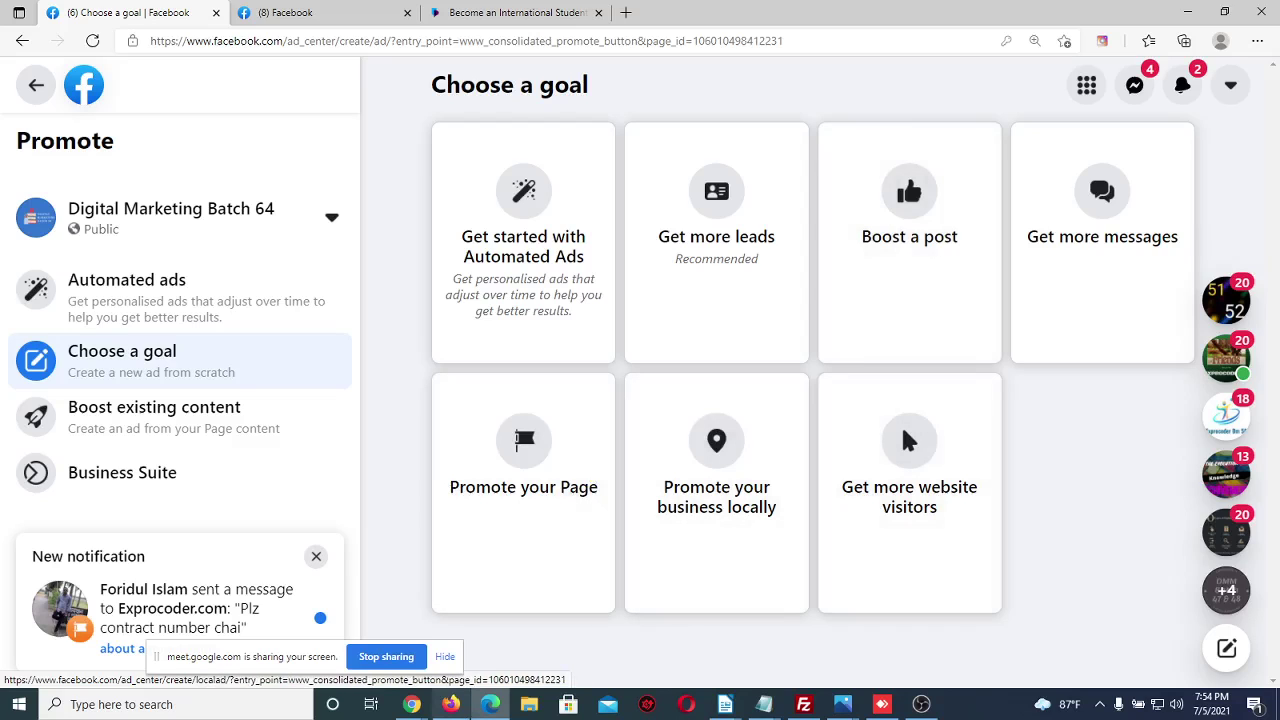
mouse_move(411, 704)
left_click(369, 661)
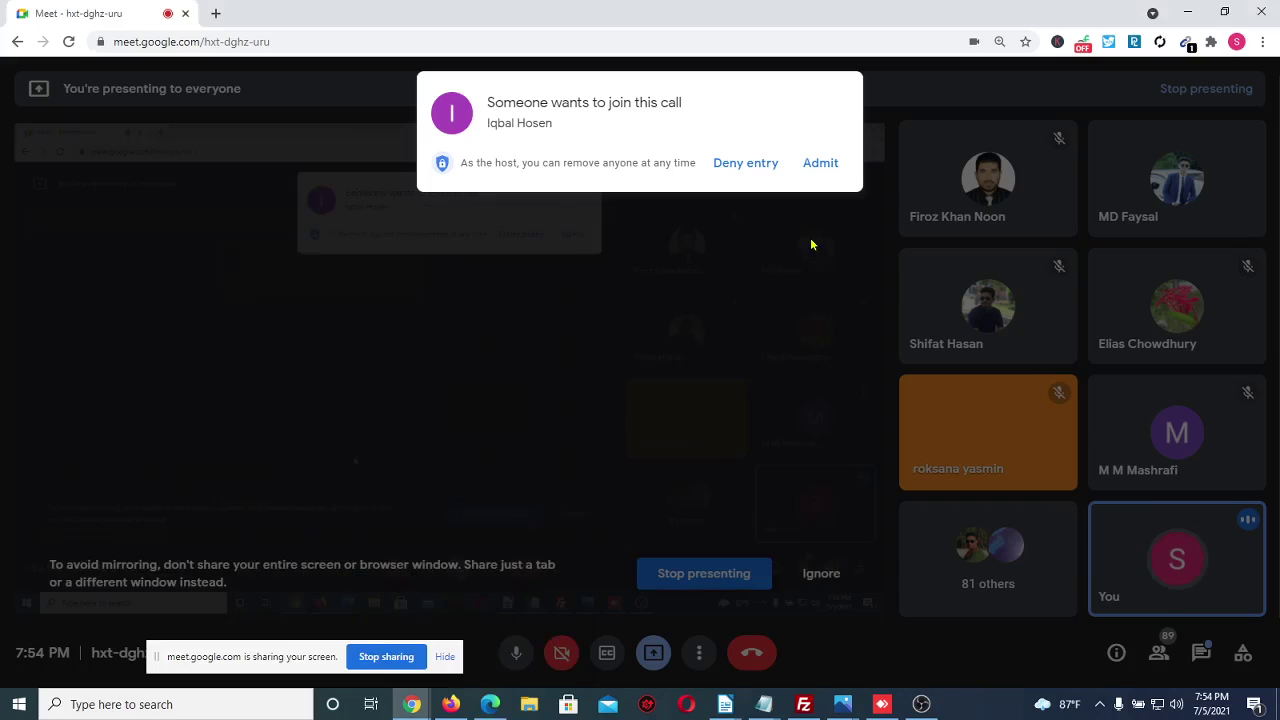
Admit the waiting participant and return to Facebook's Choose a goal page
left_click(820, 164)
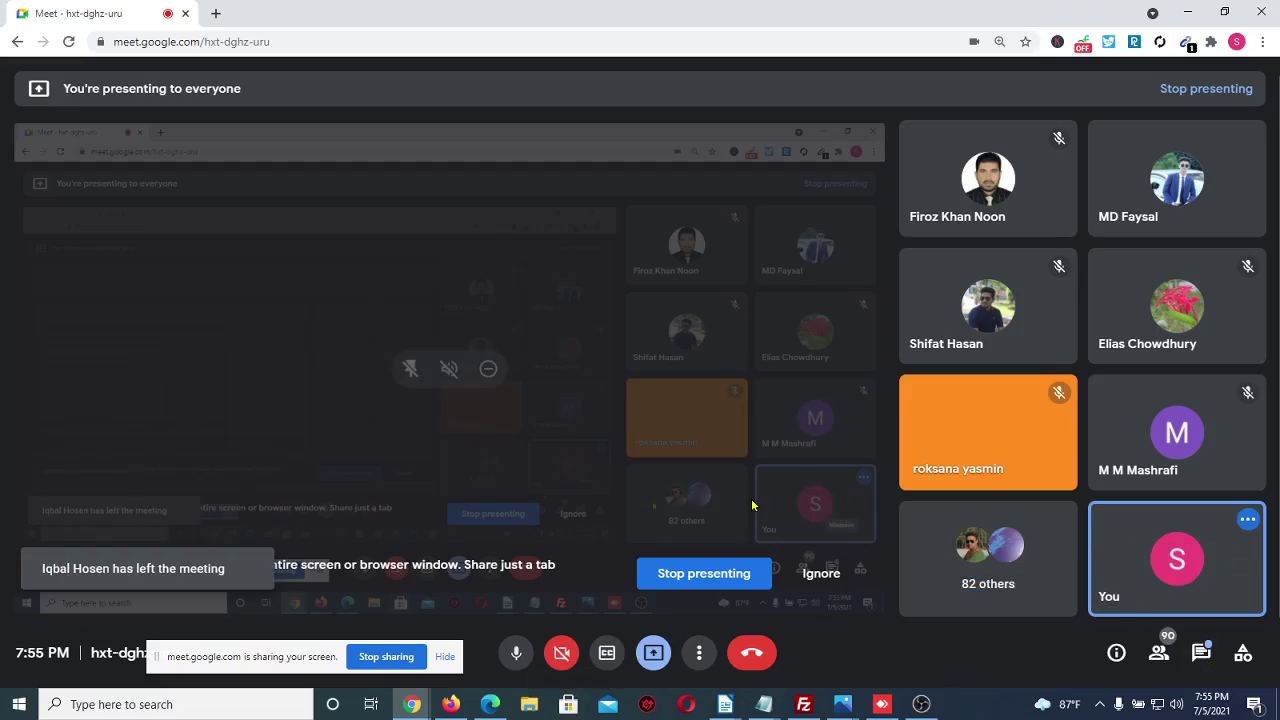
left_click(490, 704)
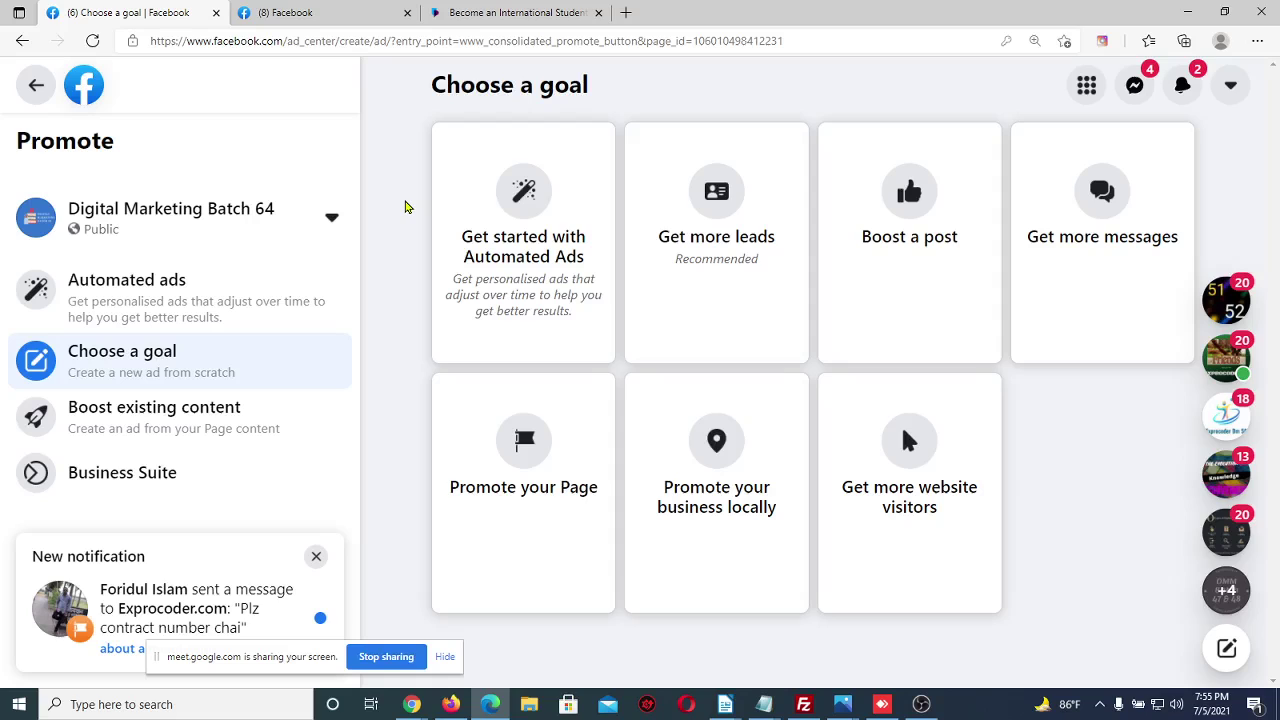
left_click(1132, 80)
scroll(1057, 366, "down", 1)
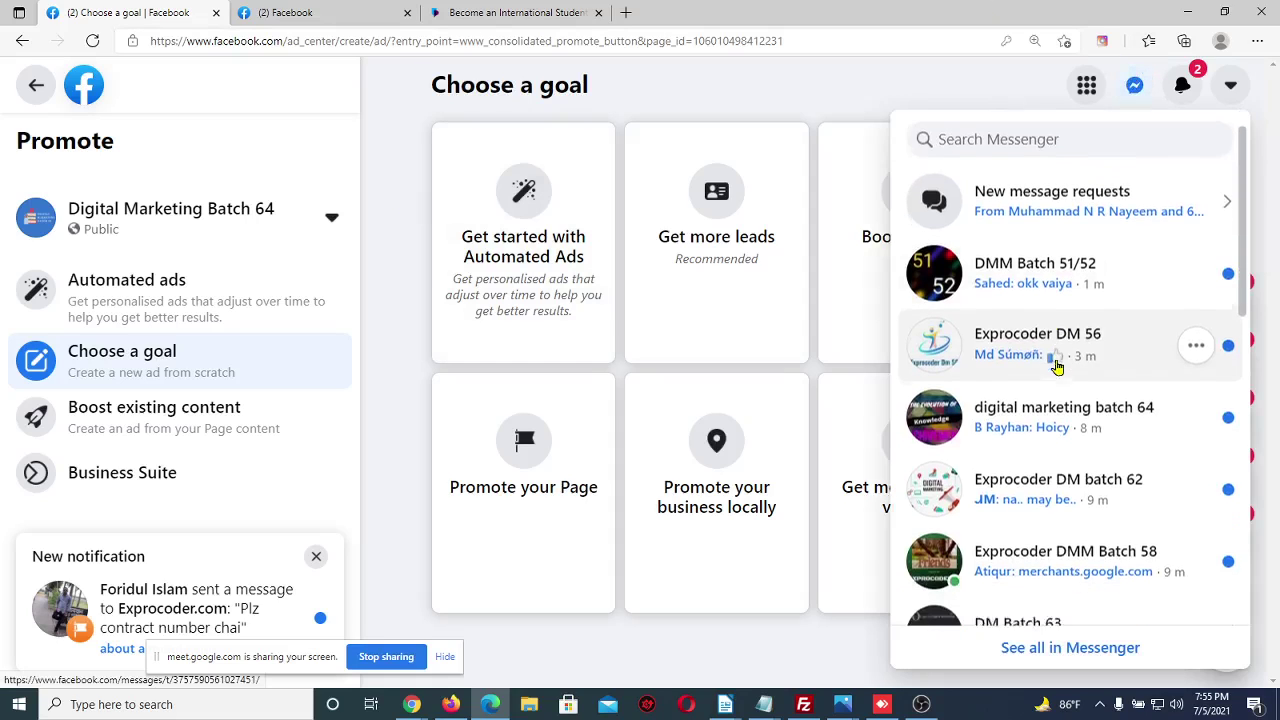
scroll(1057, 366, "down", 6)
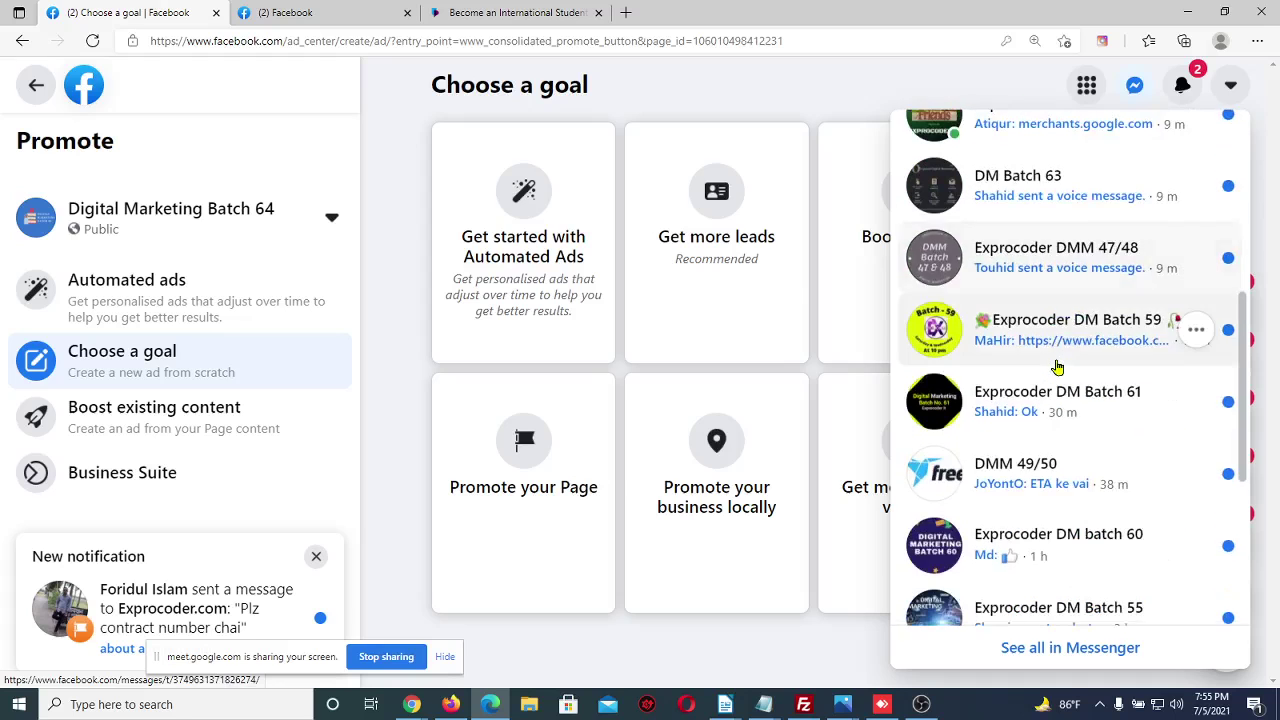
scroll(1057, 366, "down", 2)
scroll(1057, 366, "up", 3)
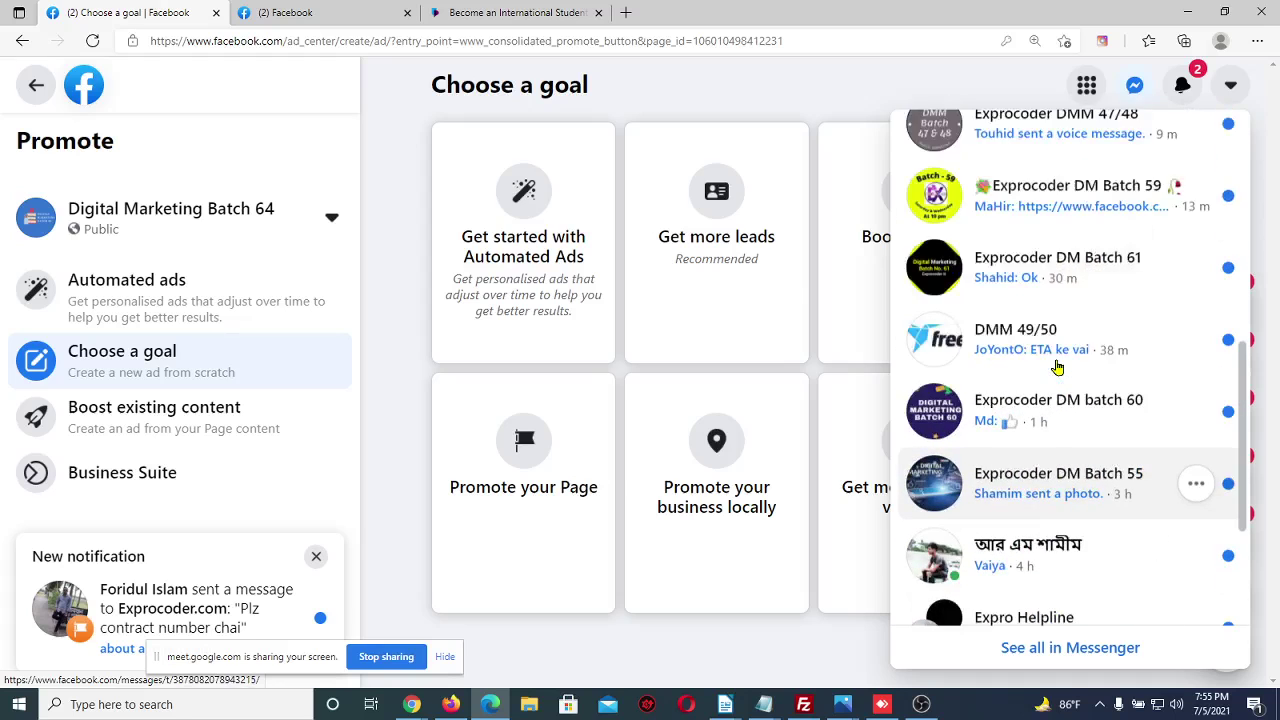
scroll(1057, 366, "up", 6)
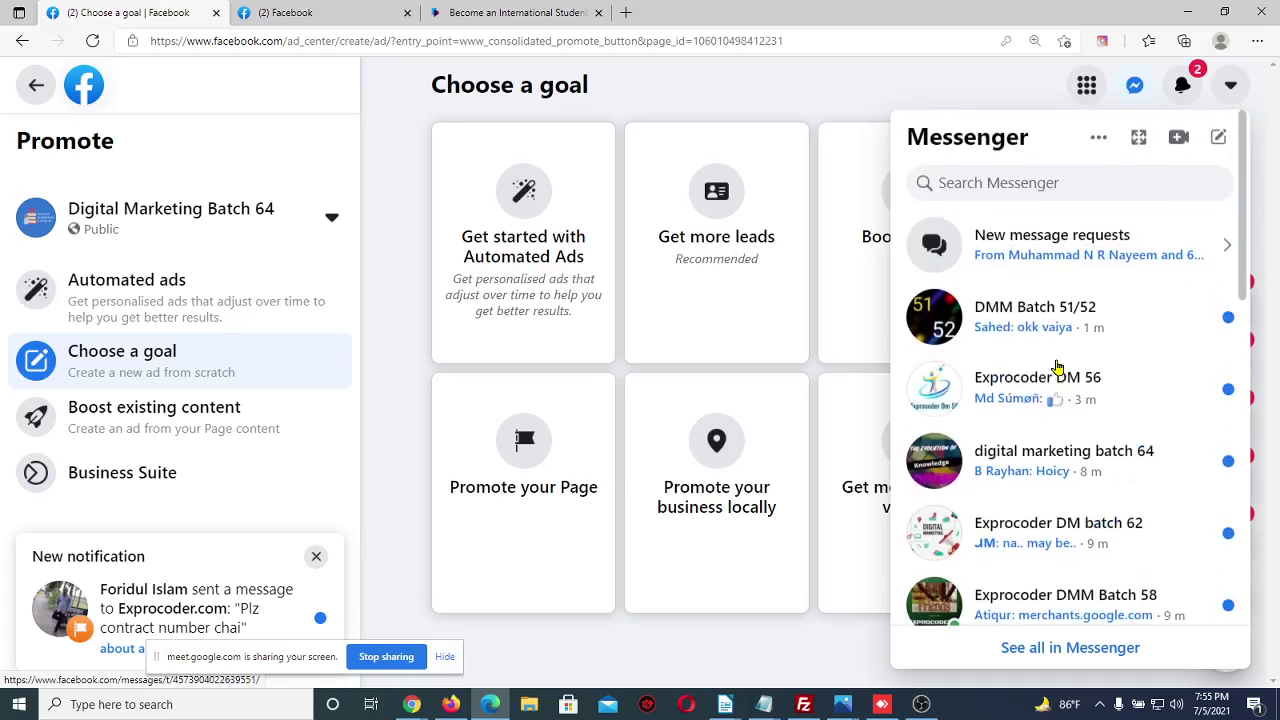
left_click(393, 285)
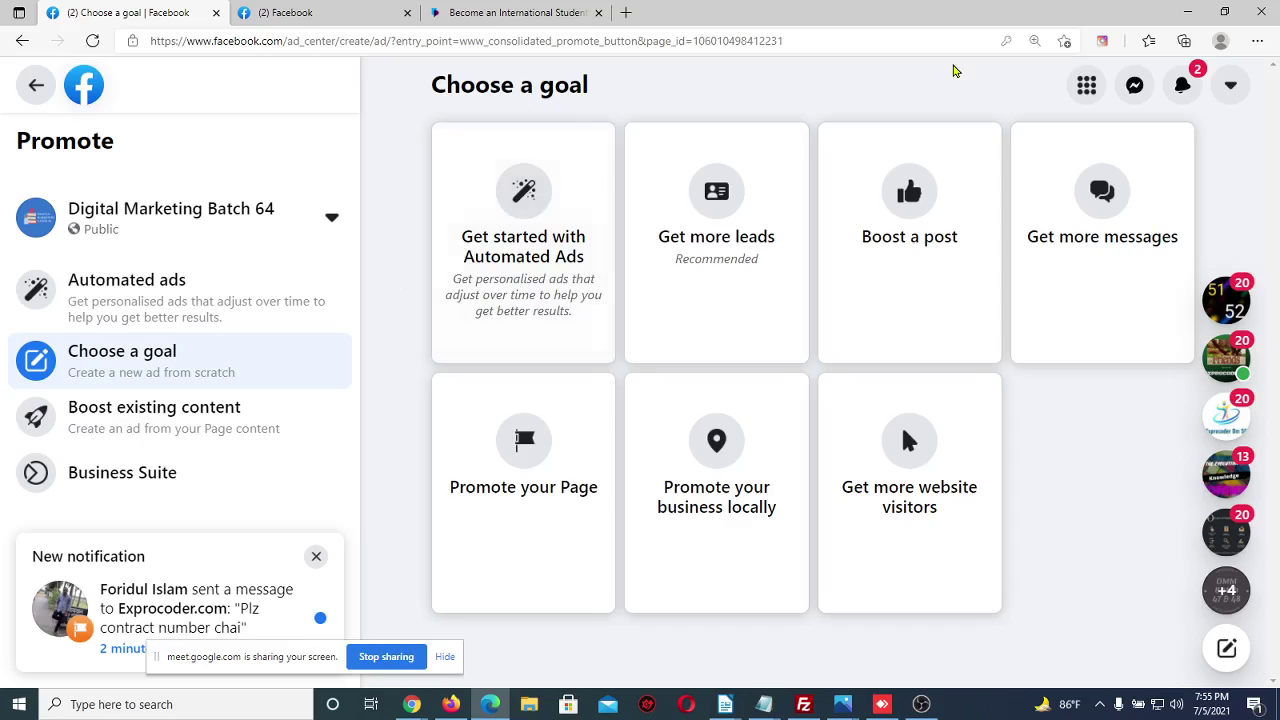
left_click(1145, 90)
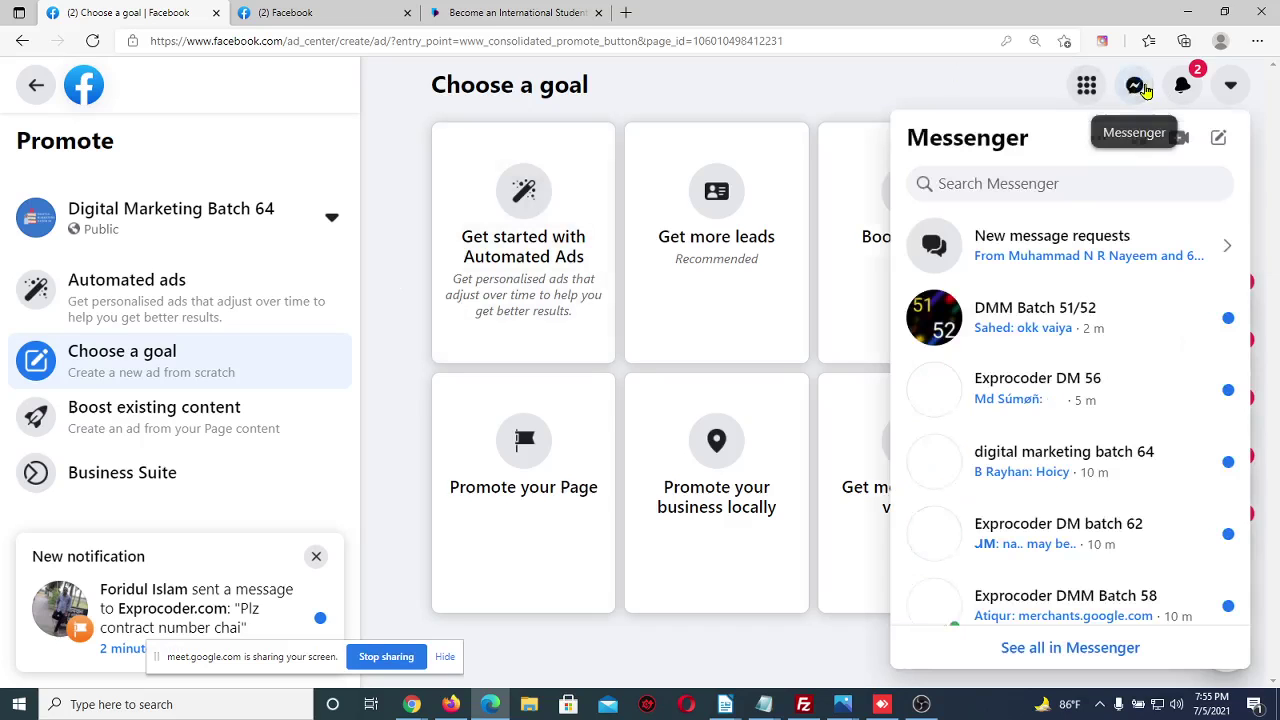
scroll(1093, 384, "down", 1)
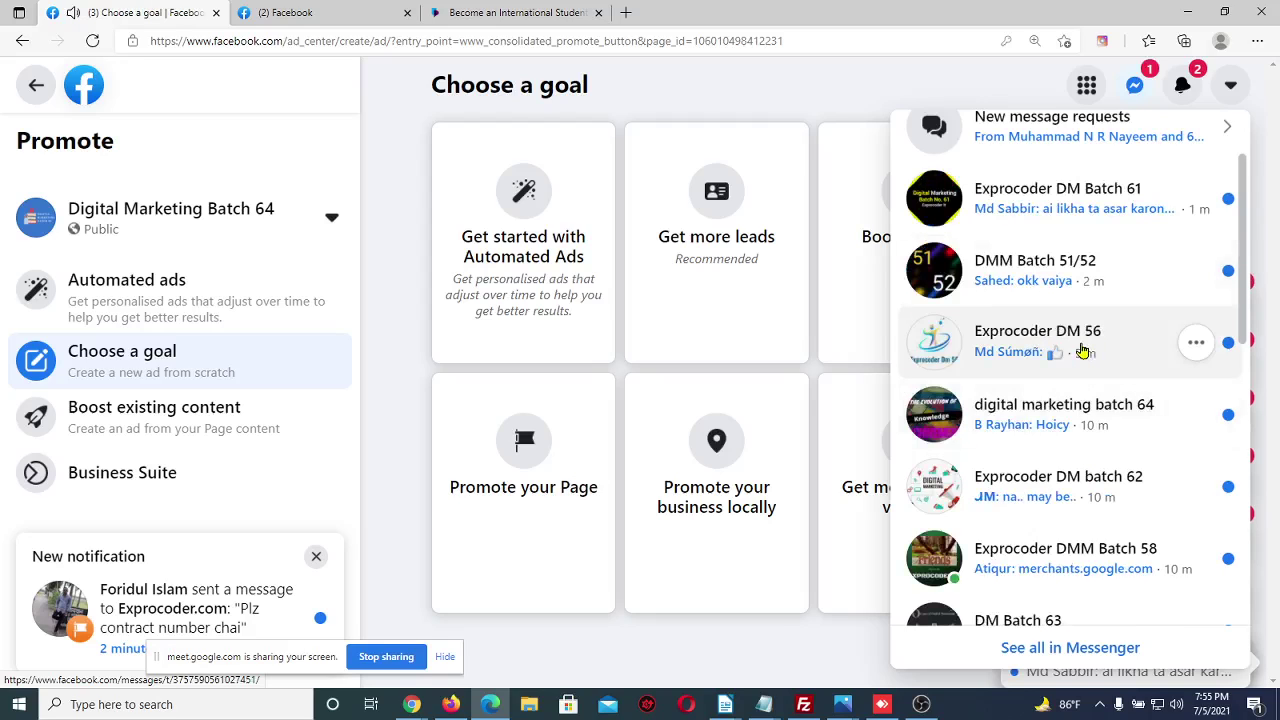
left_click(408, 303)
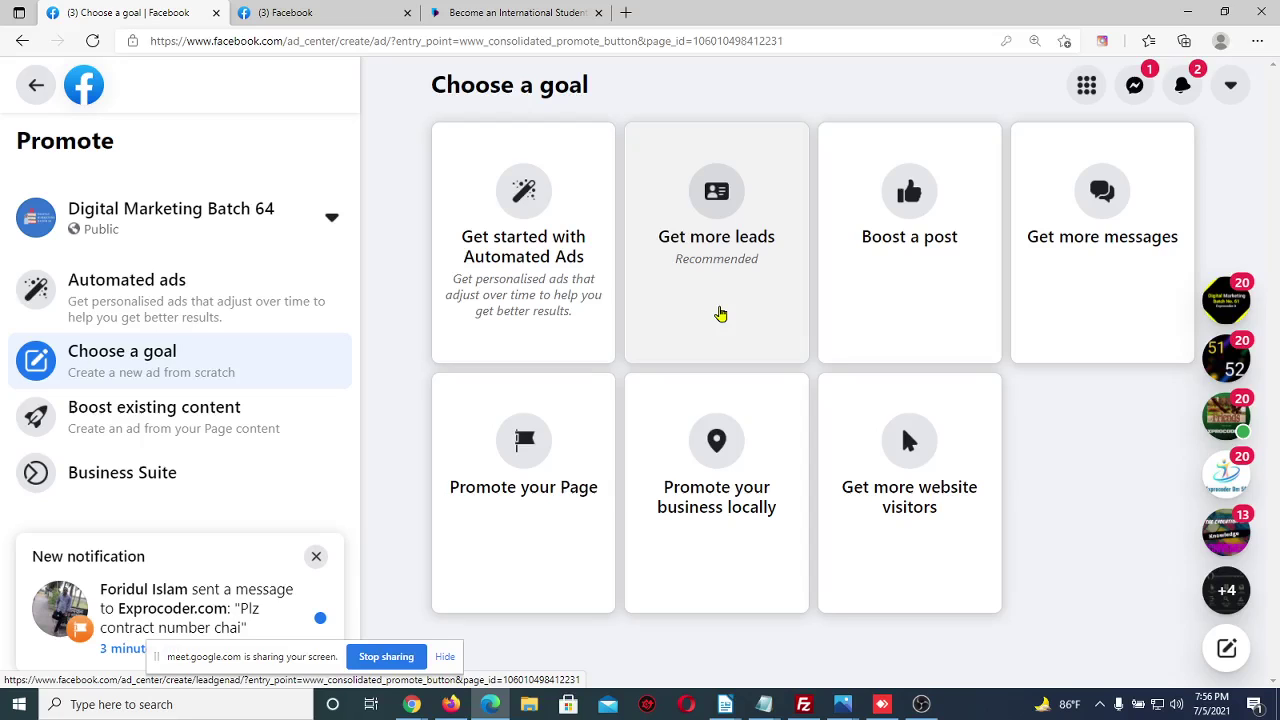
Choose the Get more leads goal and point out the Full name and Email preview fields
left_click(720, 314)
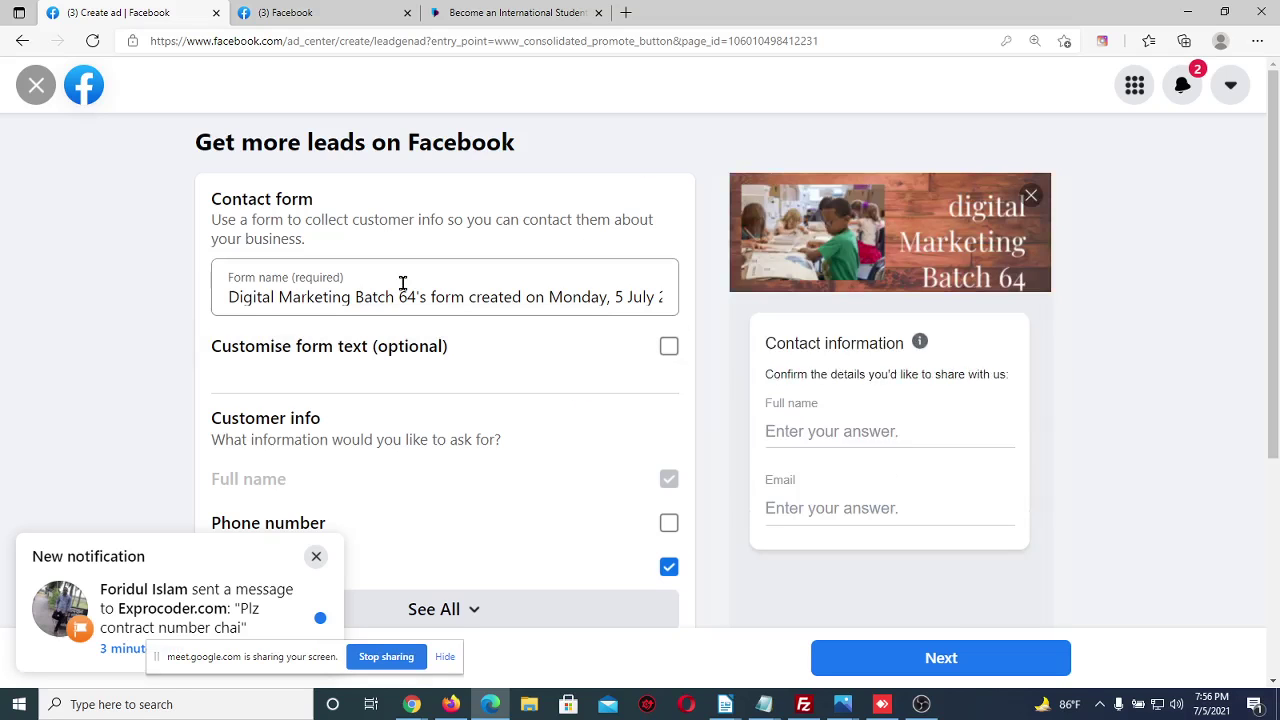
scroll(710, 373, "down", 1)
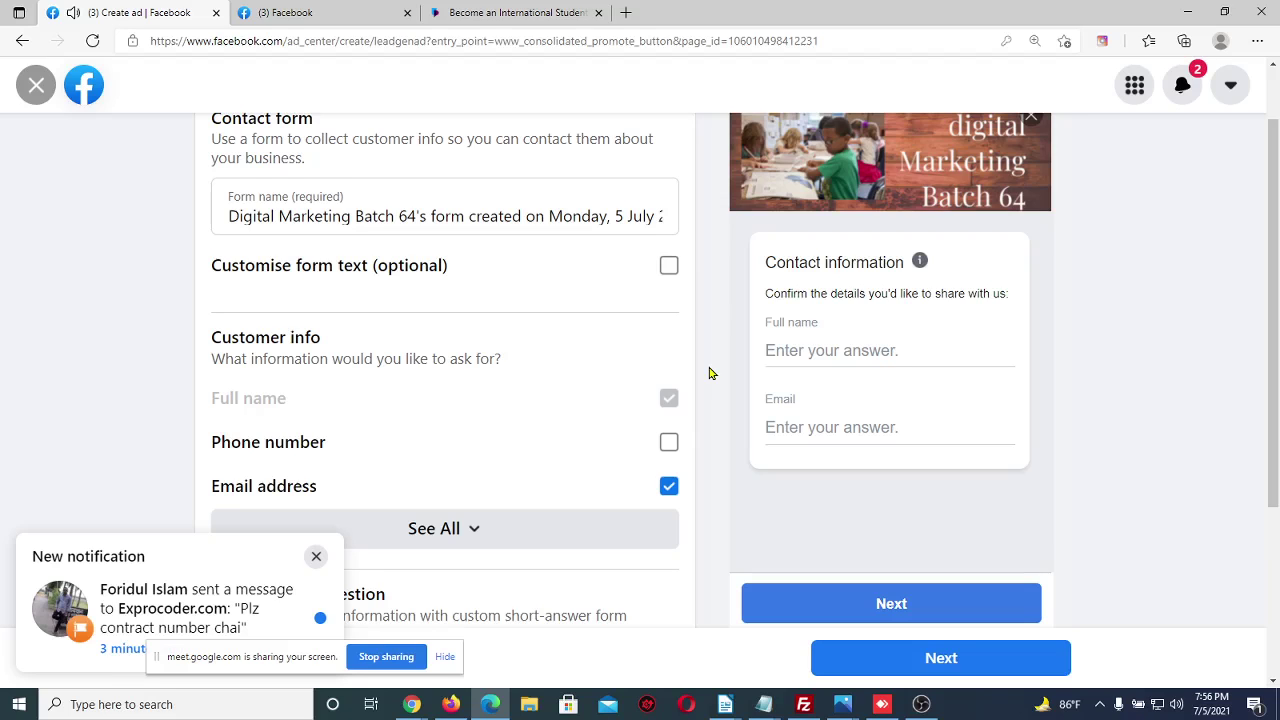
scroll(897, 384, "up", 1)
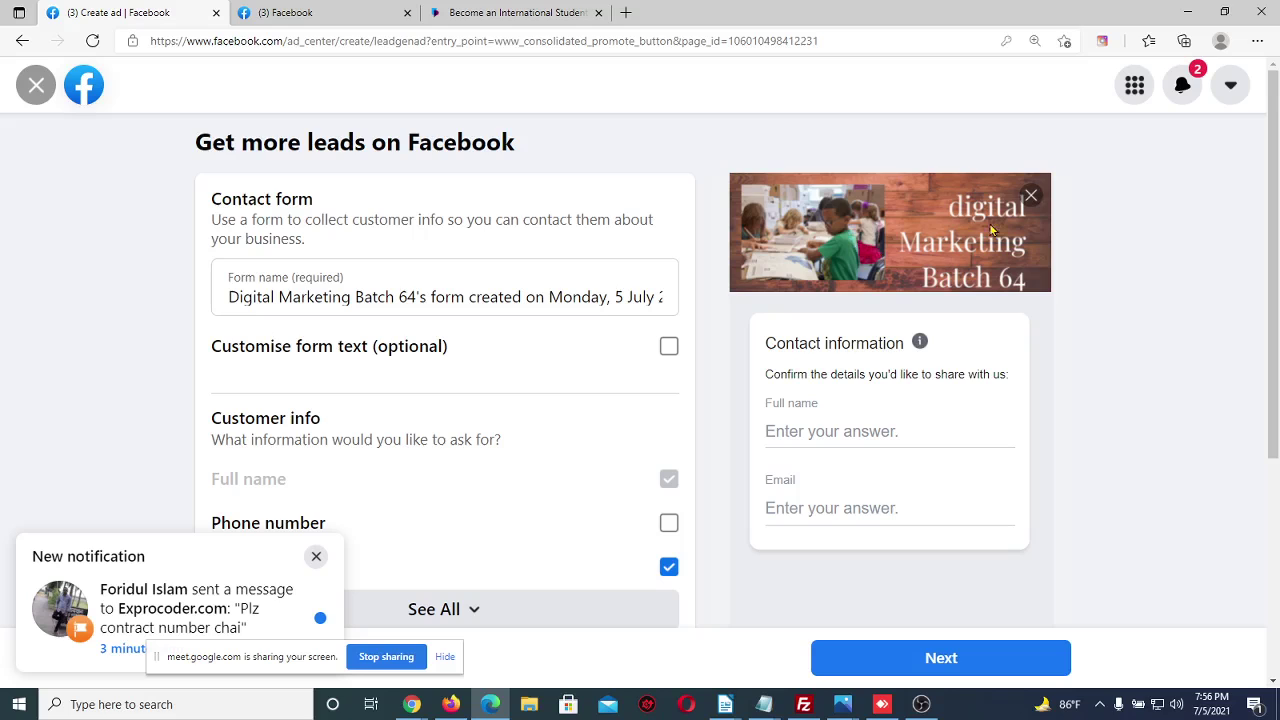
scroll(829, 329, "down", 1)
left_click_drag(766, 263, 903, 262)
left_click(855, 294)
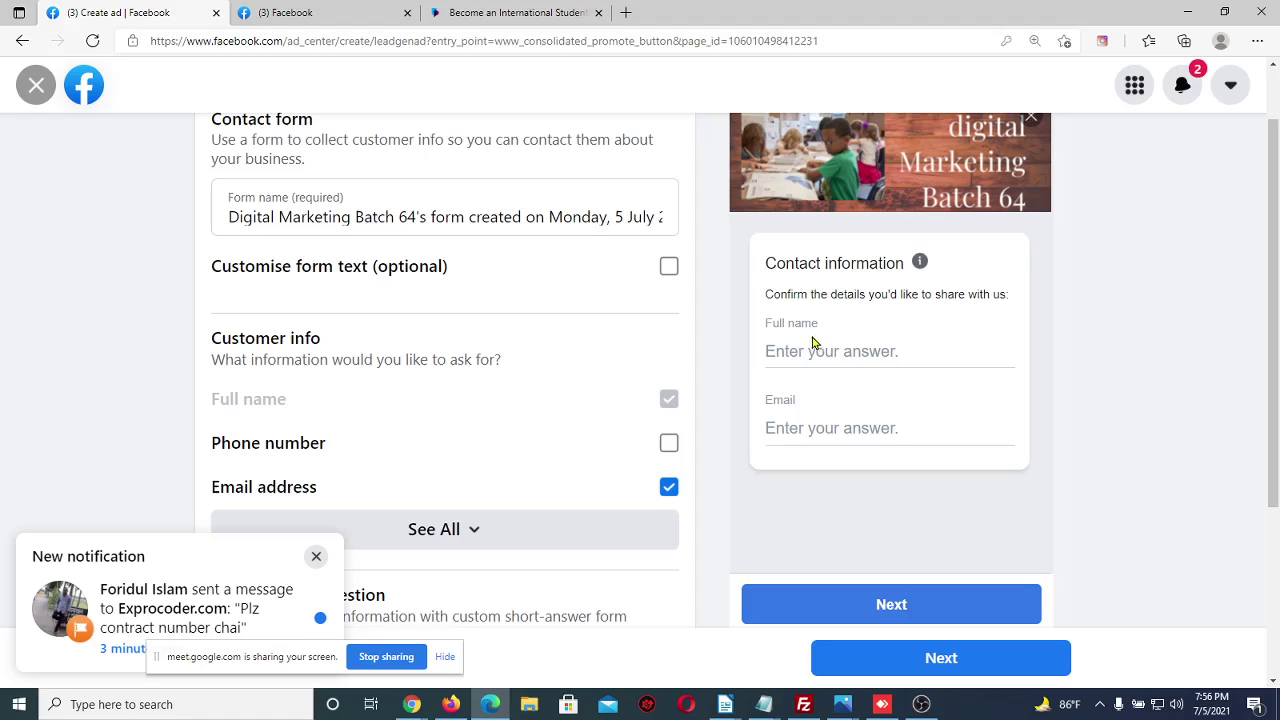
left_click_drag(819, 323, 766, 327)
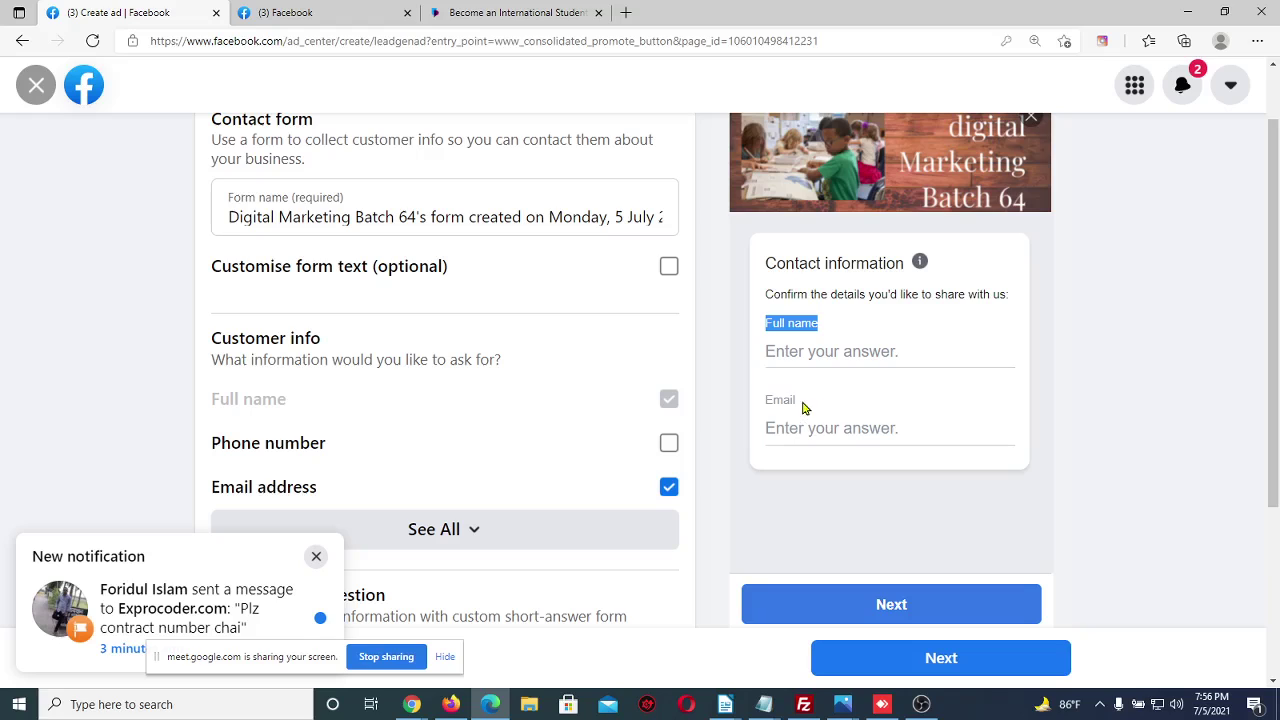
left_click_drag(803, 401, 766, 400)
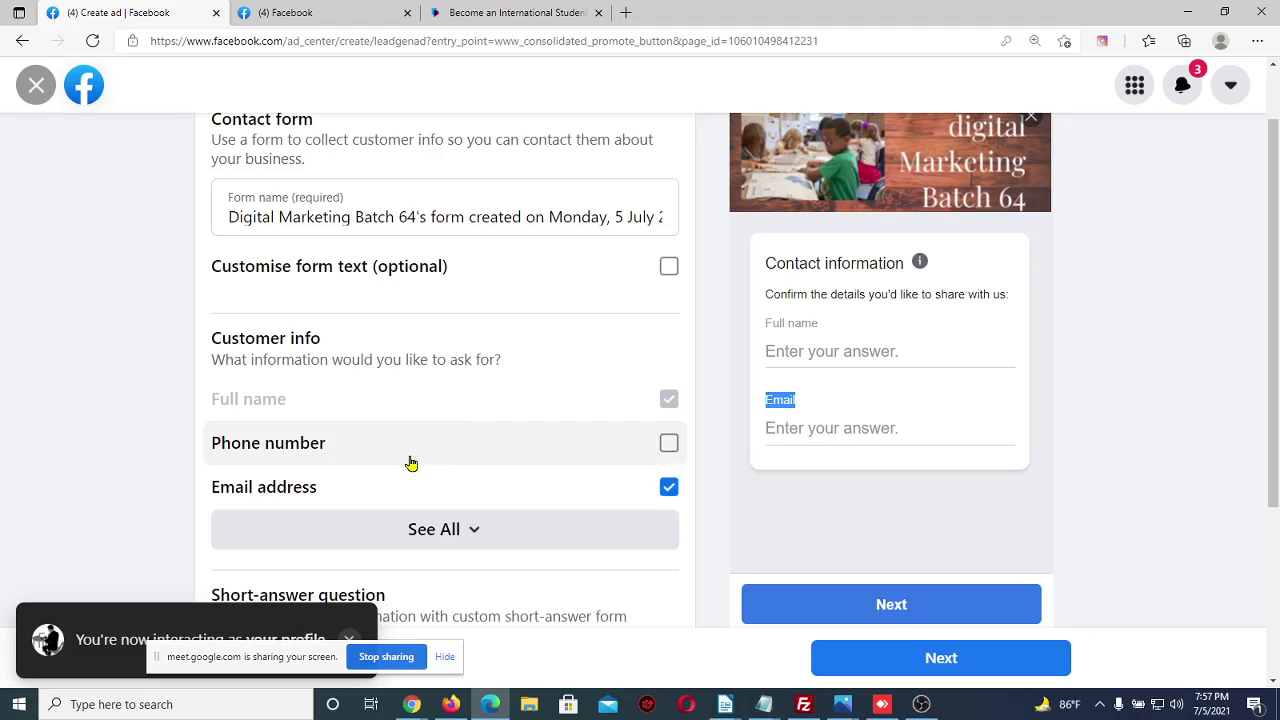
Add Phone number and Street address to the lead form's customer info fields
left_click(669, 450)
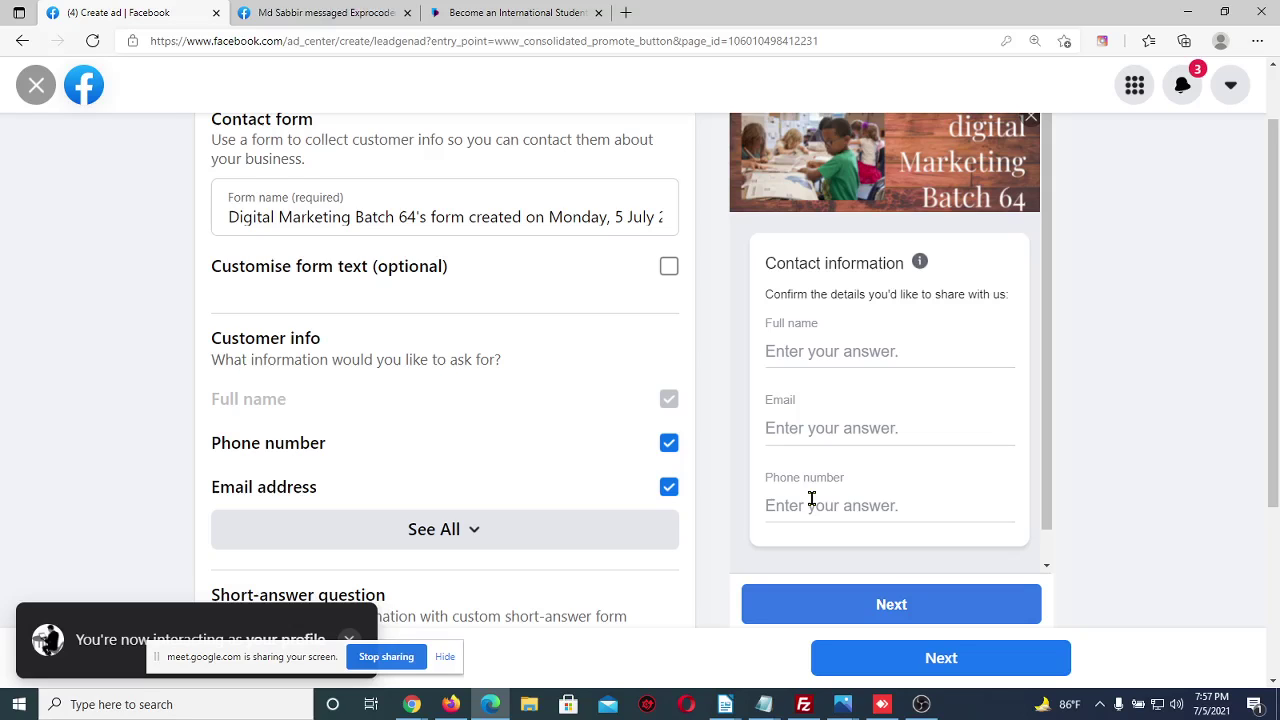
left_click(474, 537)
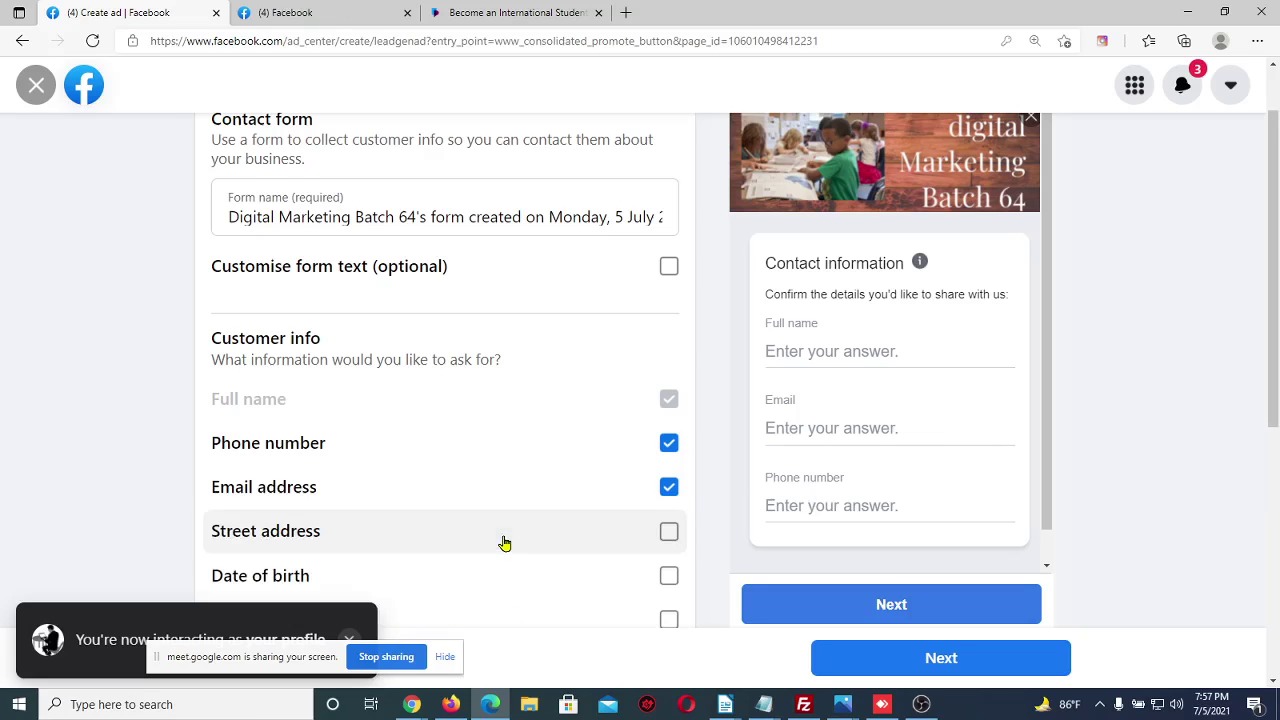
scroll(504, 543, "down", 3)
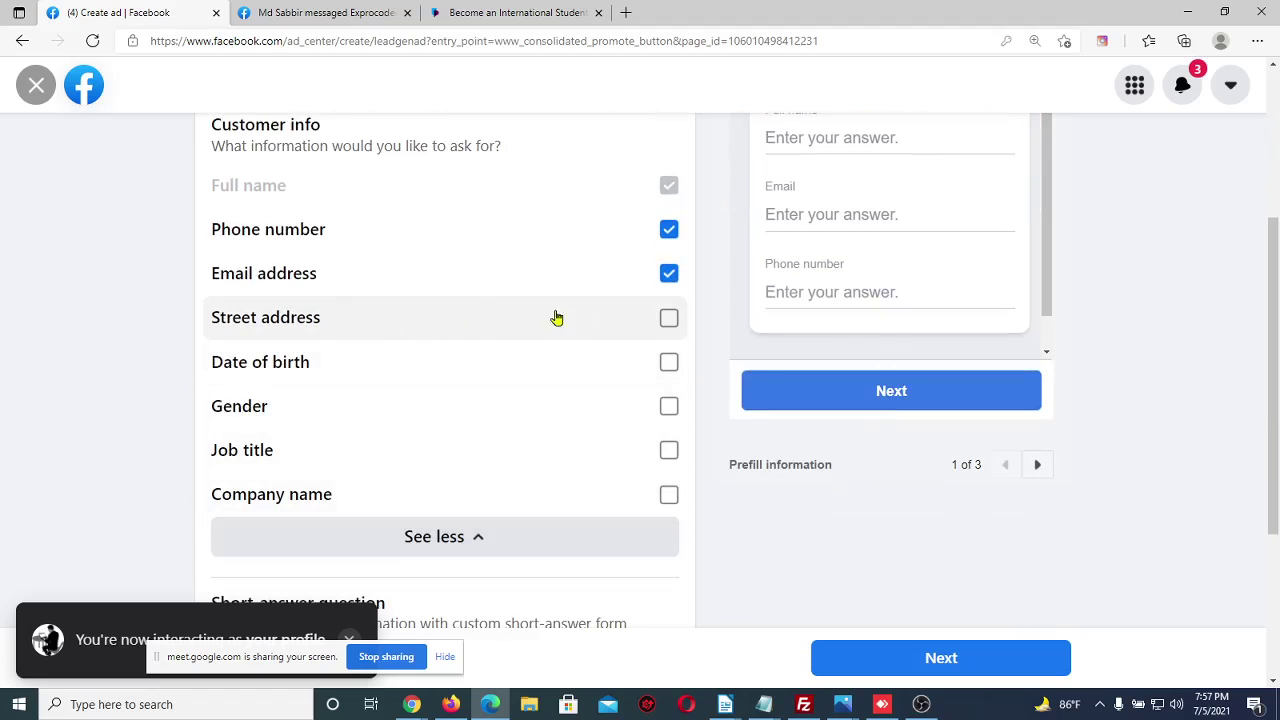
left_click(668, 318)
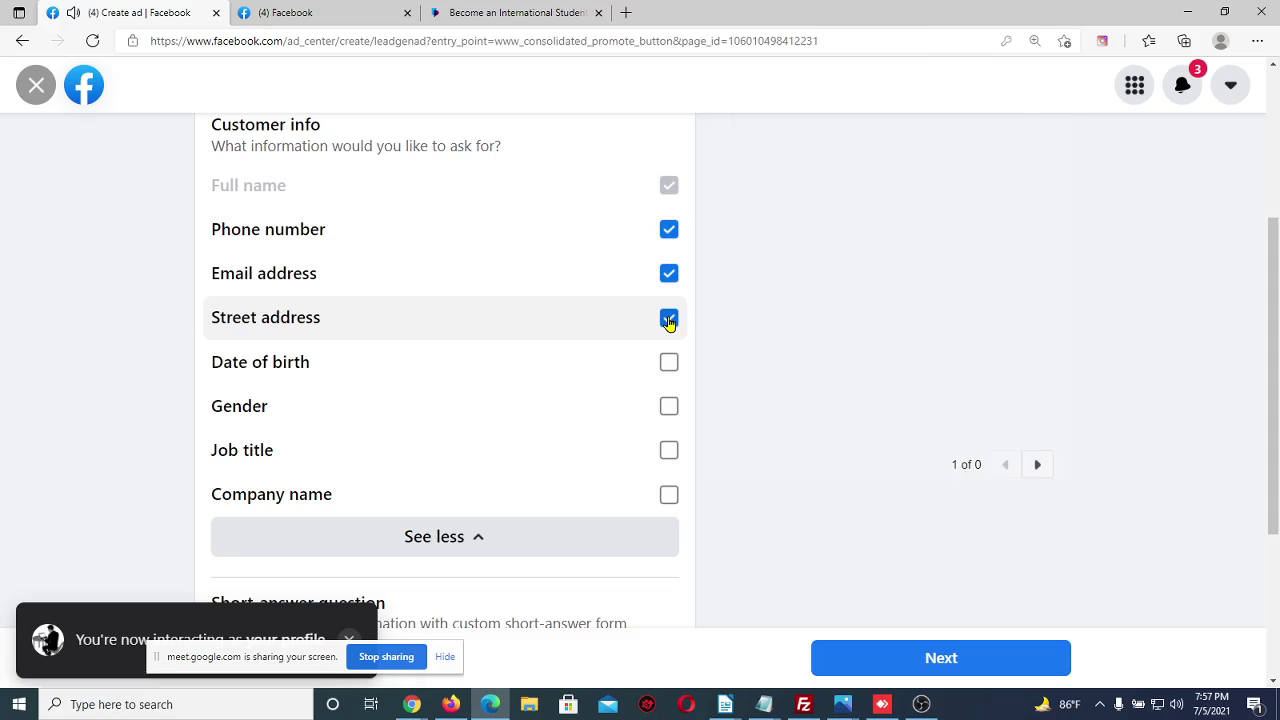
scroll(894, 294, "down", 2)
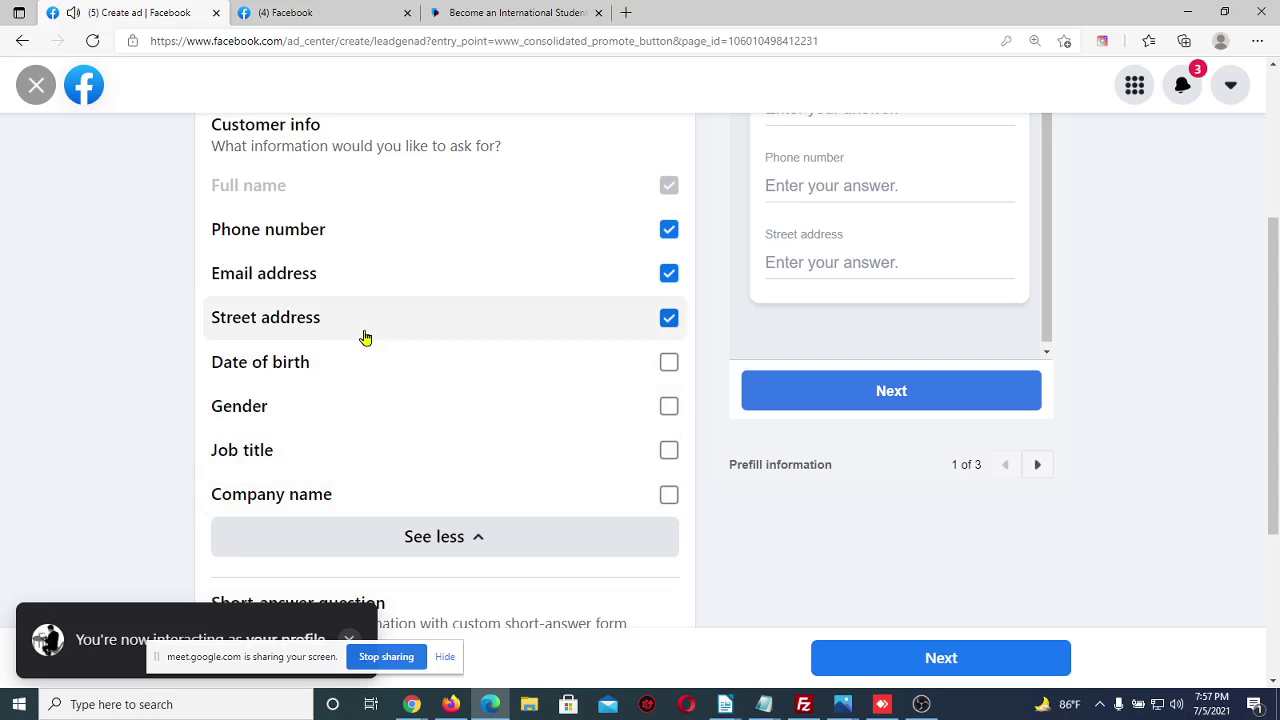
scroll(505, 585, "down", 3)
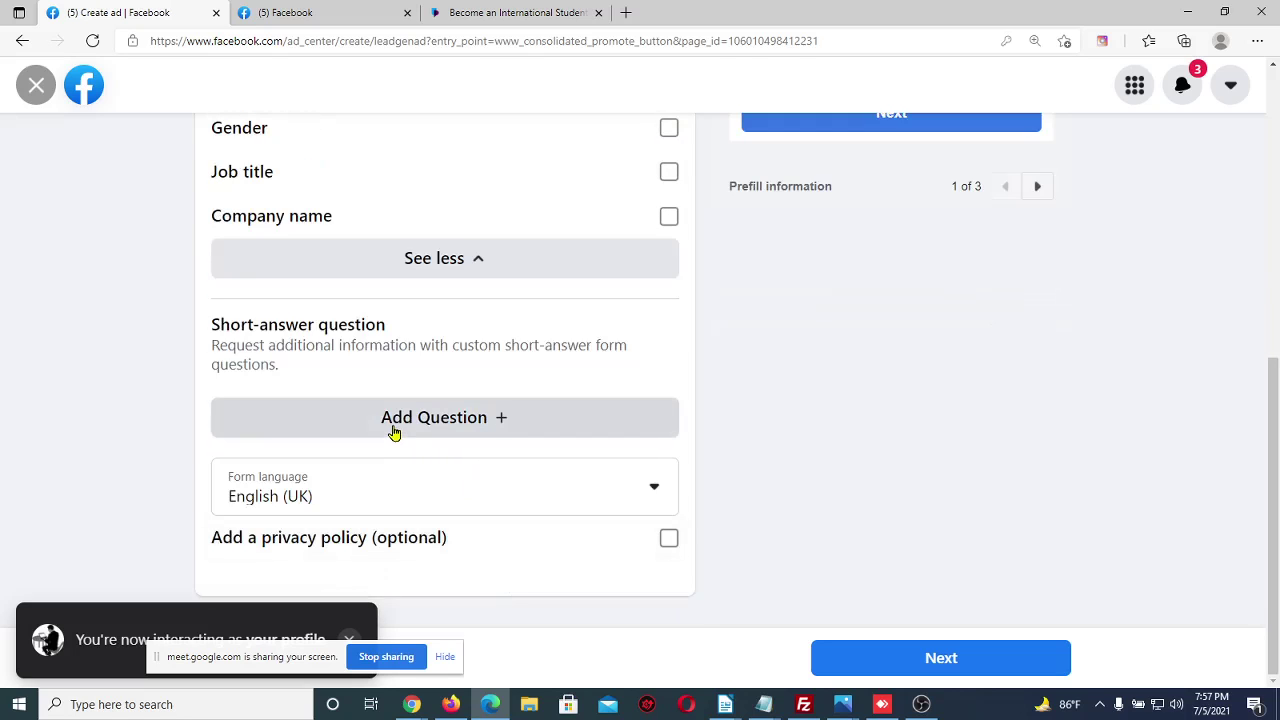
Add the short-answer custom question 'What is your educational qualification?' to the lead form
left_click(393, 431)
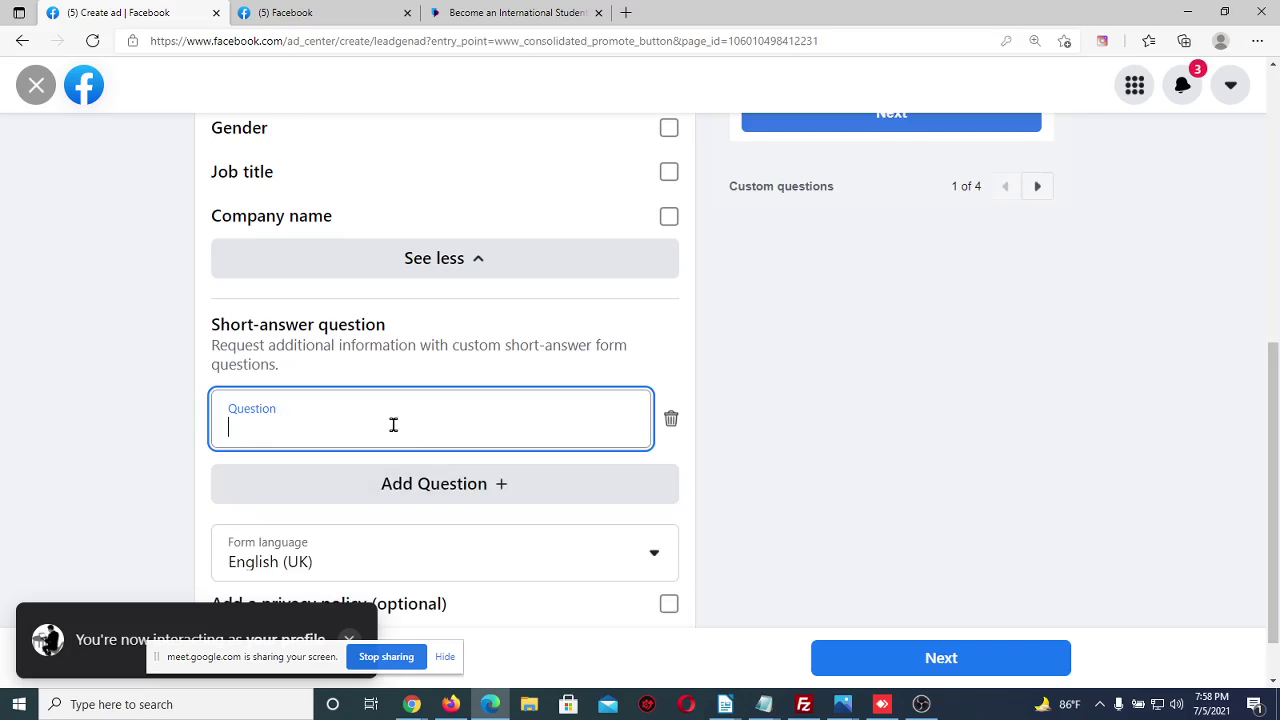
type("WHAT")
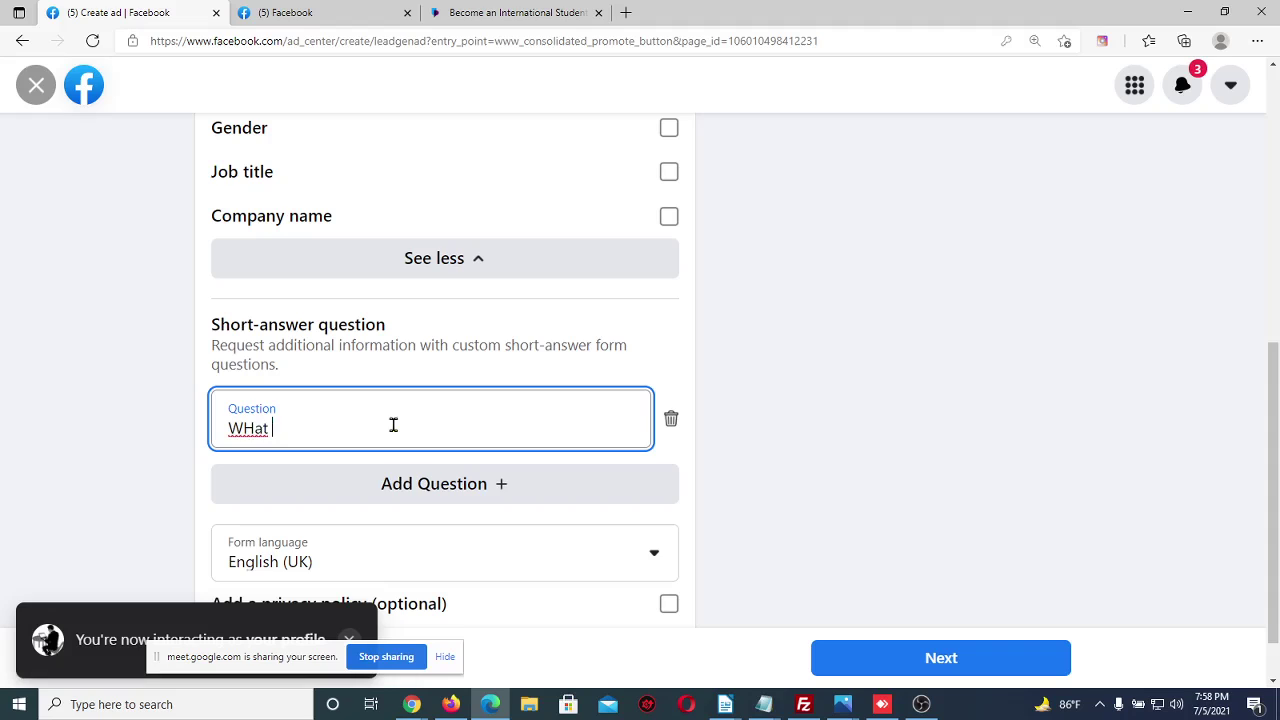
key("BackSpace")
key("BackSpace")
key("BackSpace")
type("hat is your a")
key("BackSpace")
type("educa")
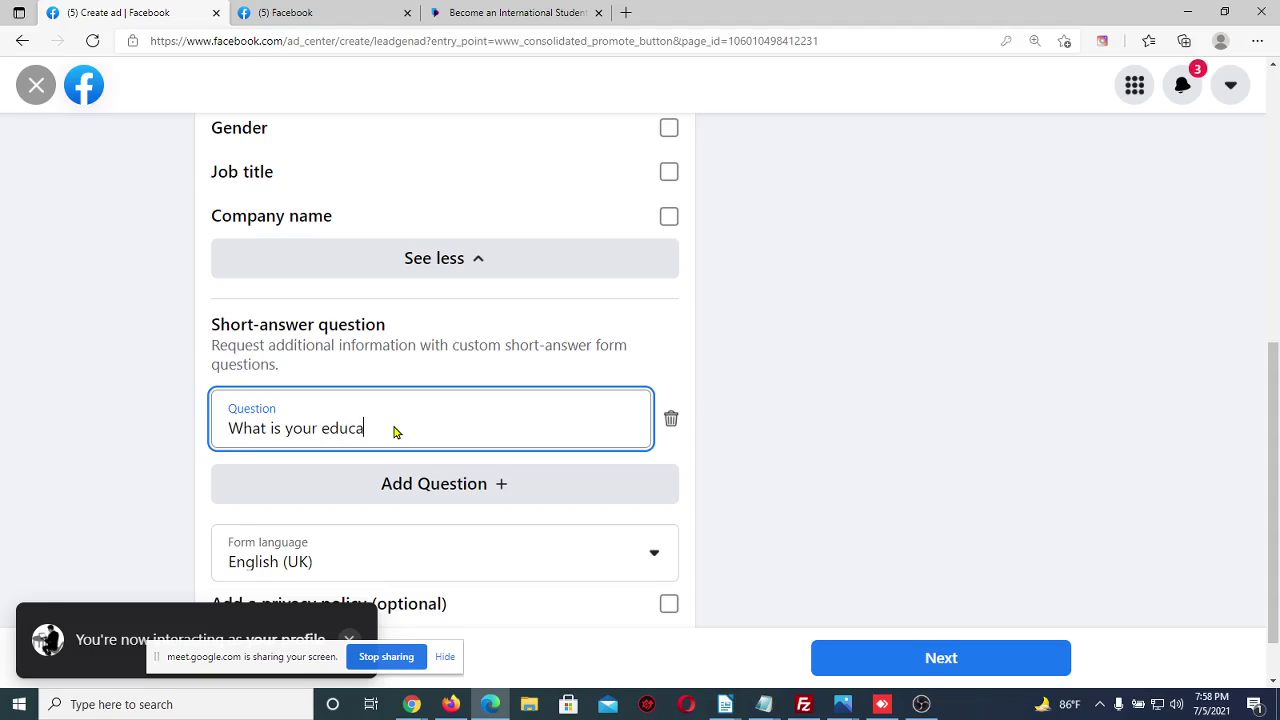
type("tional qualification")
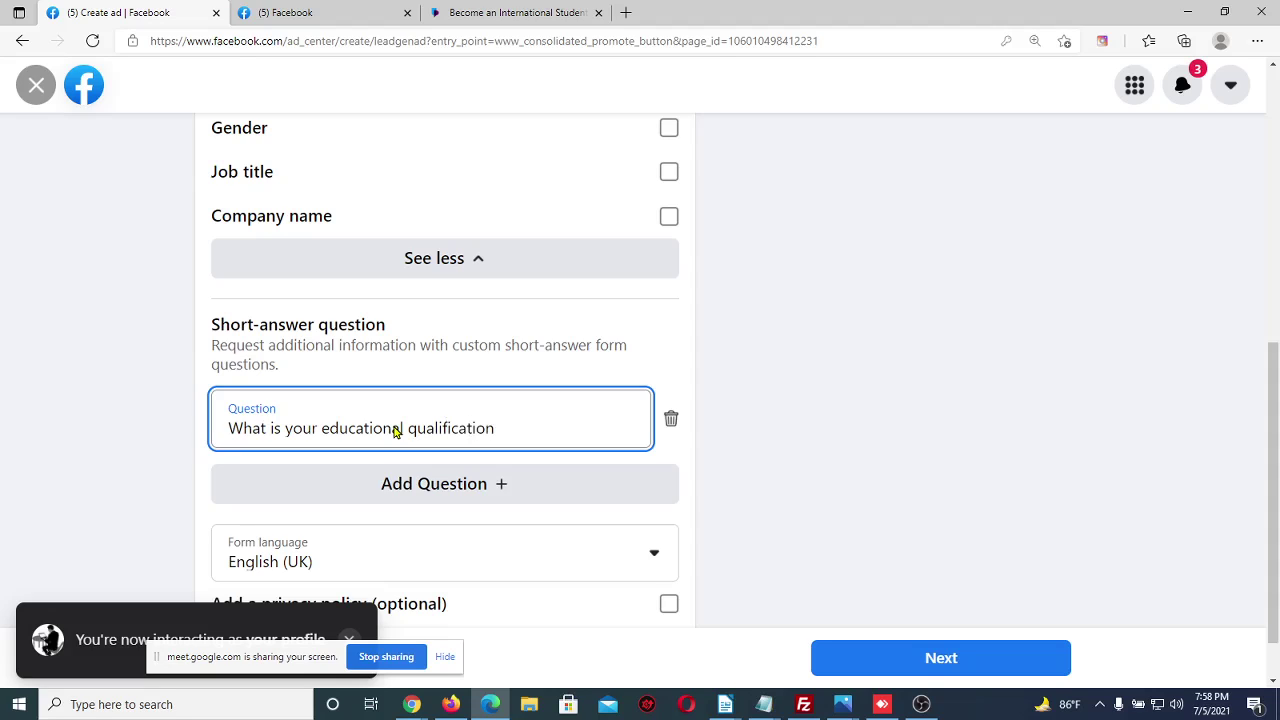
type("?")
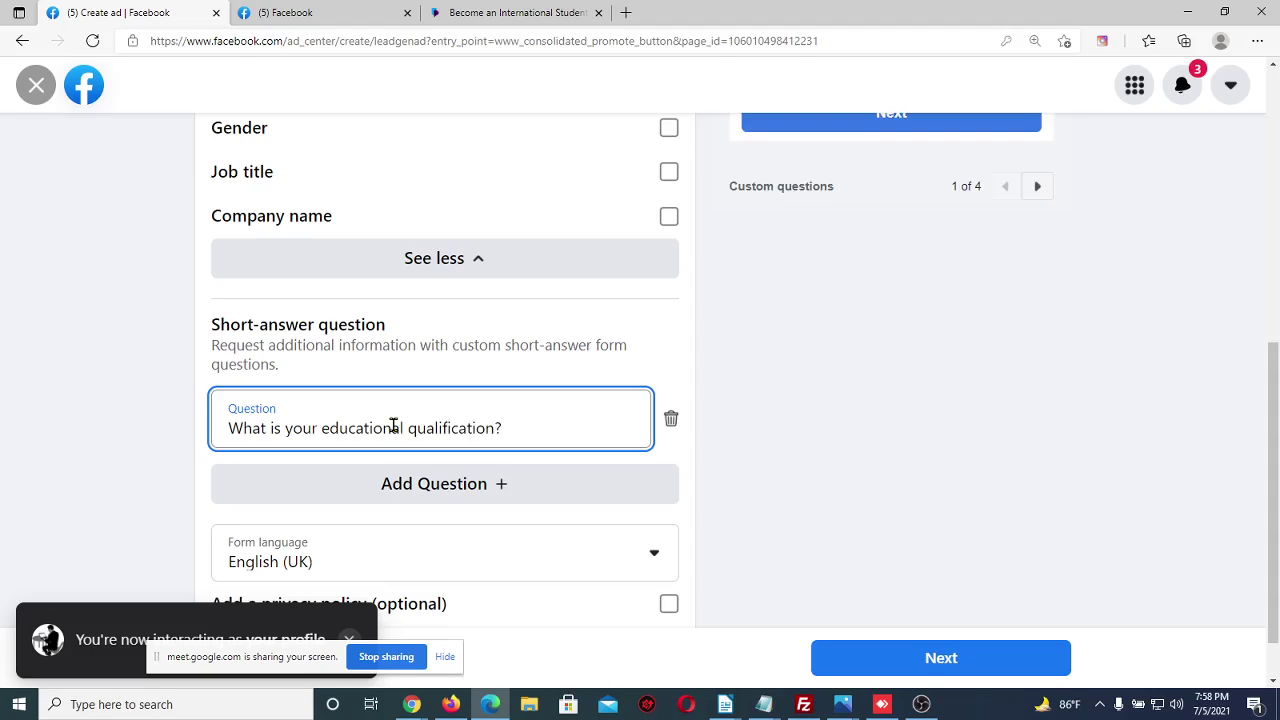
left_click(687, 316)
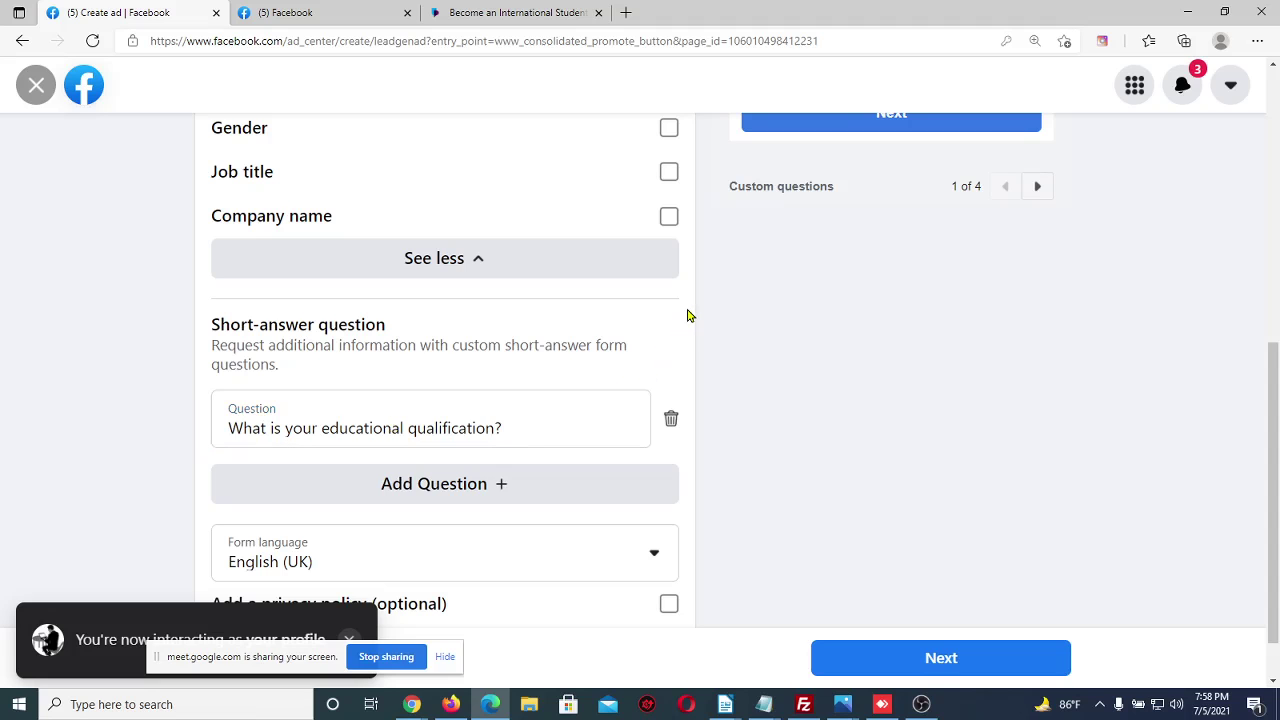
scroll(689, 314, "up", 4)
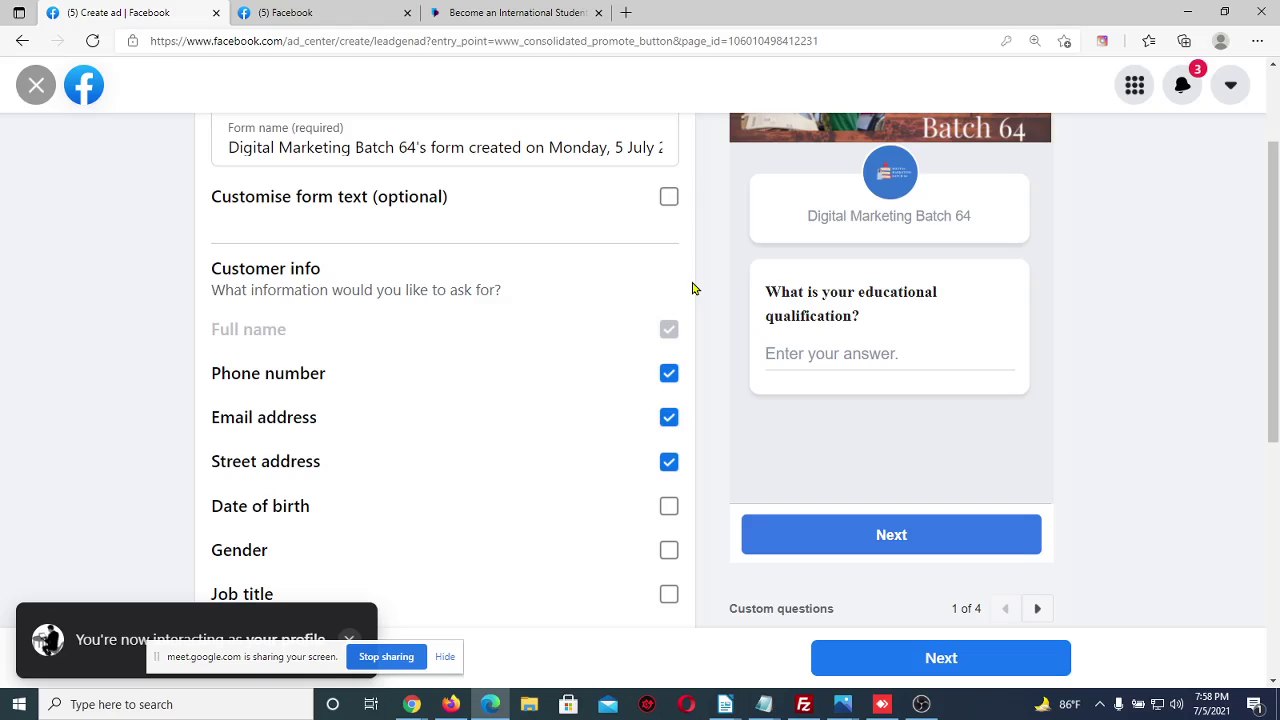
scroll(692, 288, "up", 2)
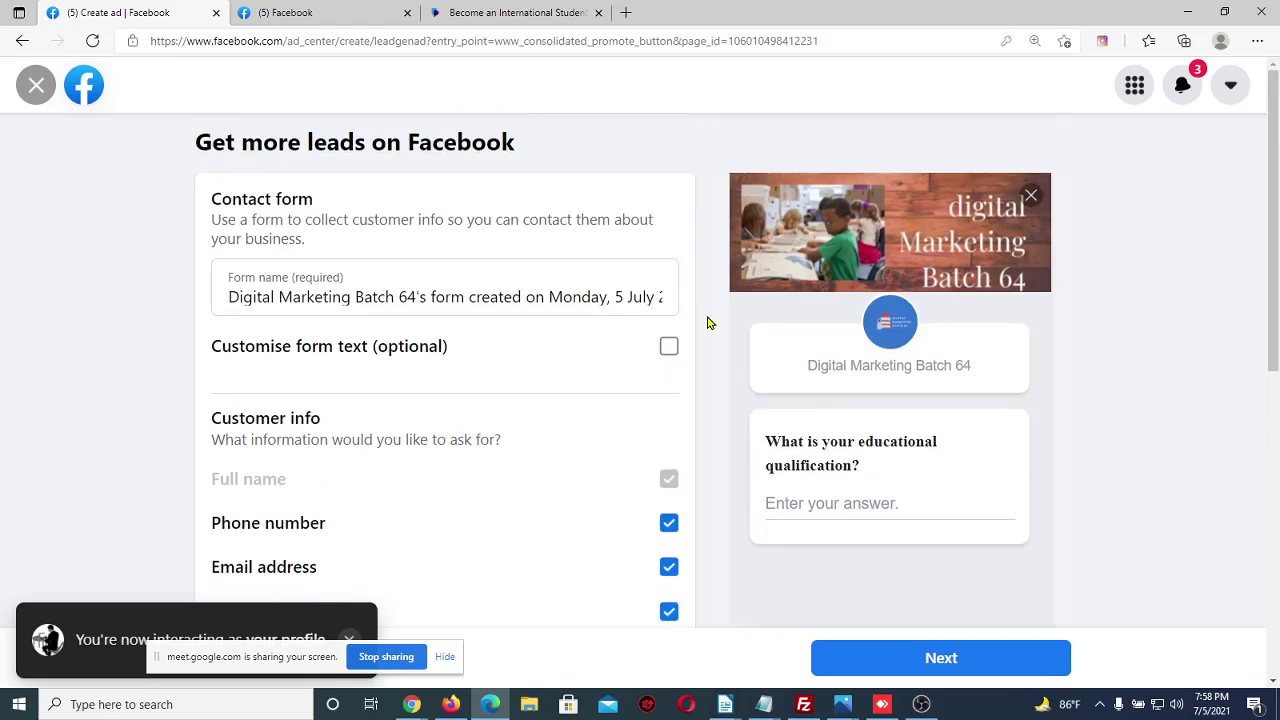
Check the feed and Portsmouth website tabs, then return to the lead form and exit it
left_click(312, 12)
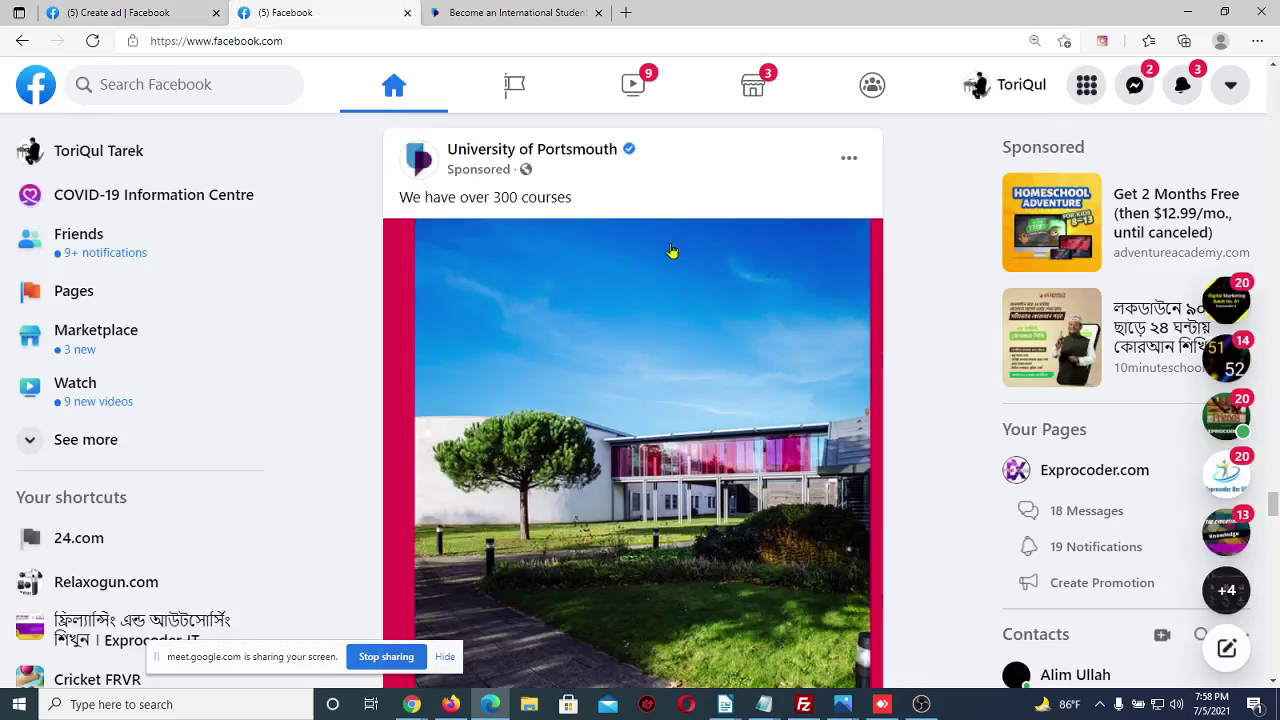
scroll(617, 380, "down", 1)
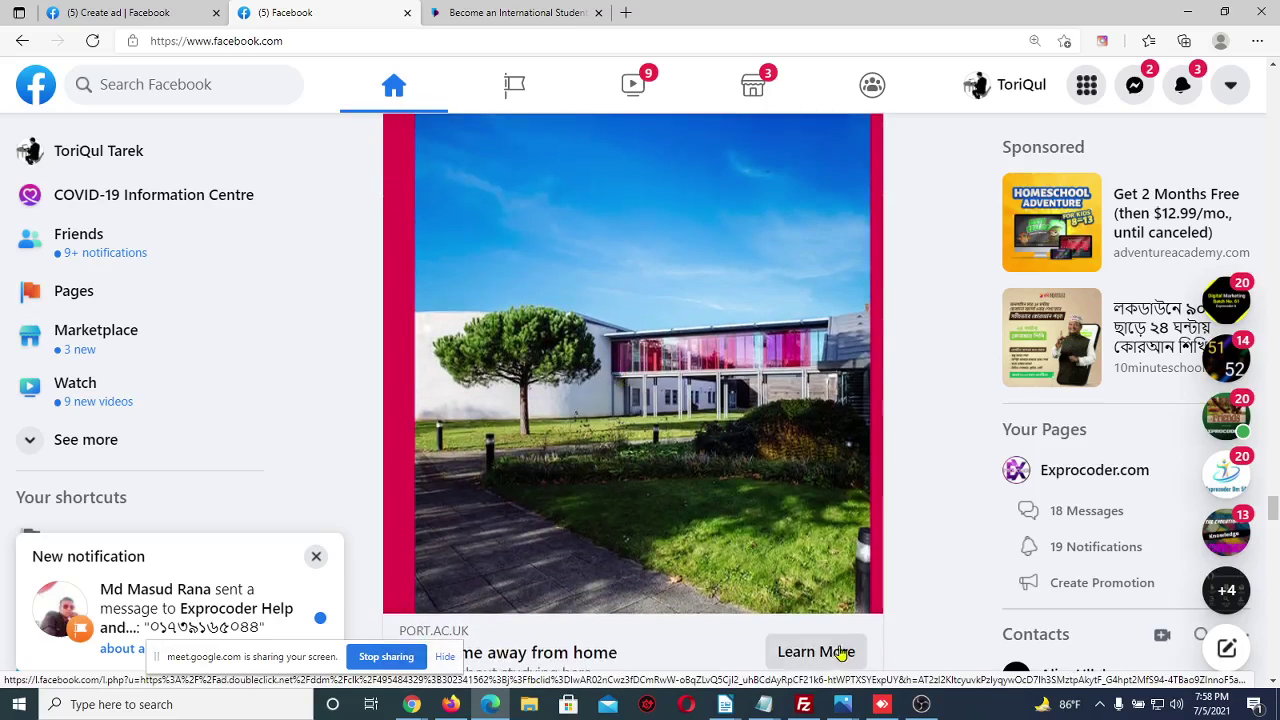
scroll(840, 651, "down", 1)
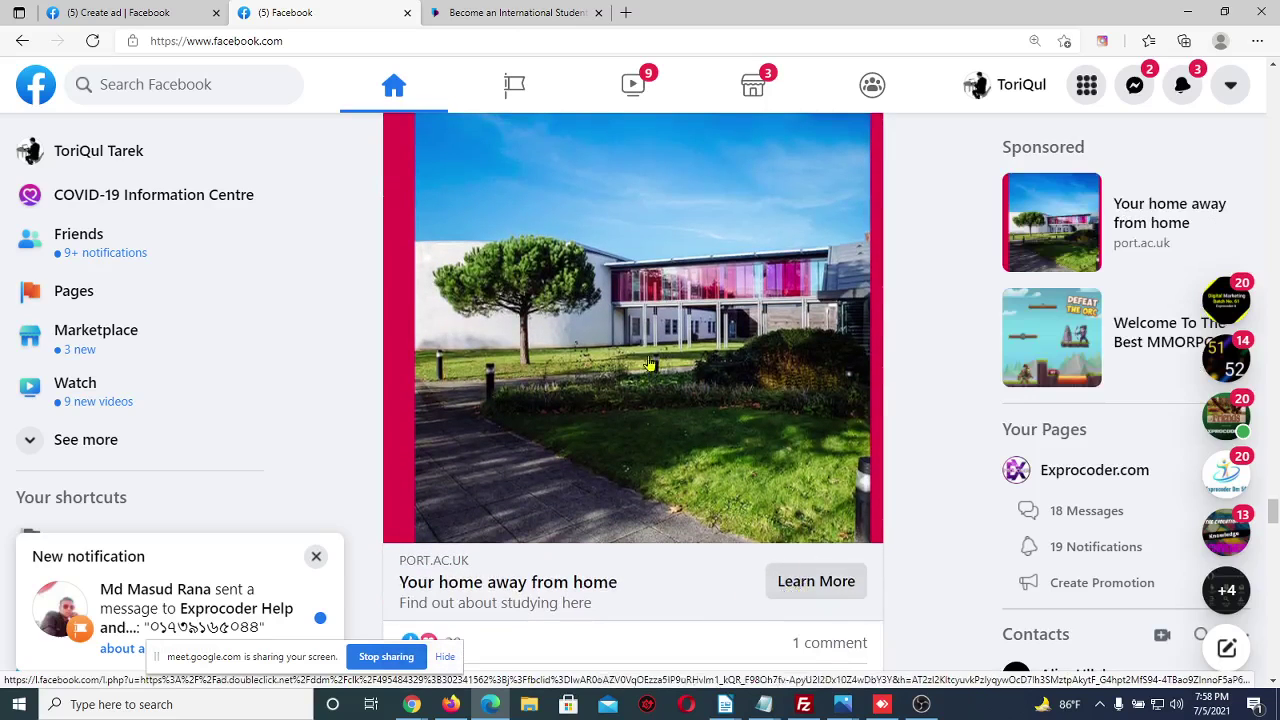
left_click(519, 10)
left_click(104, 10)
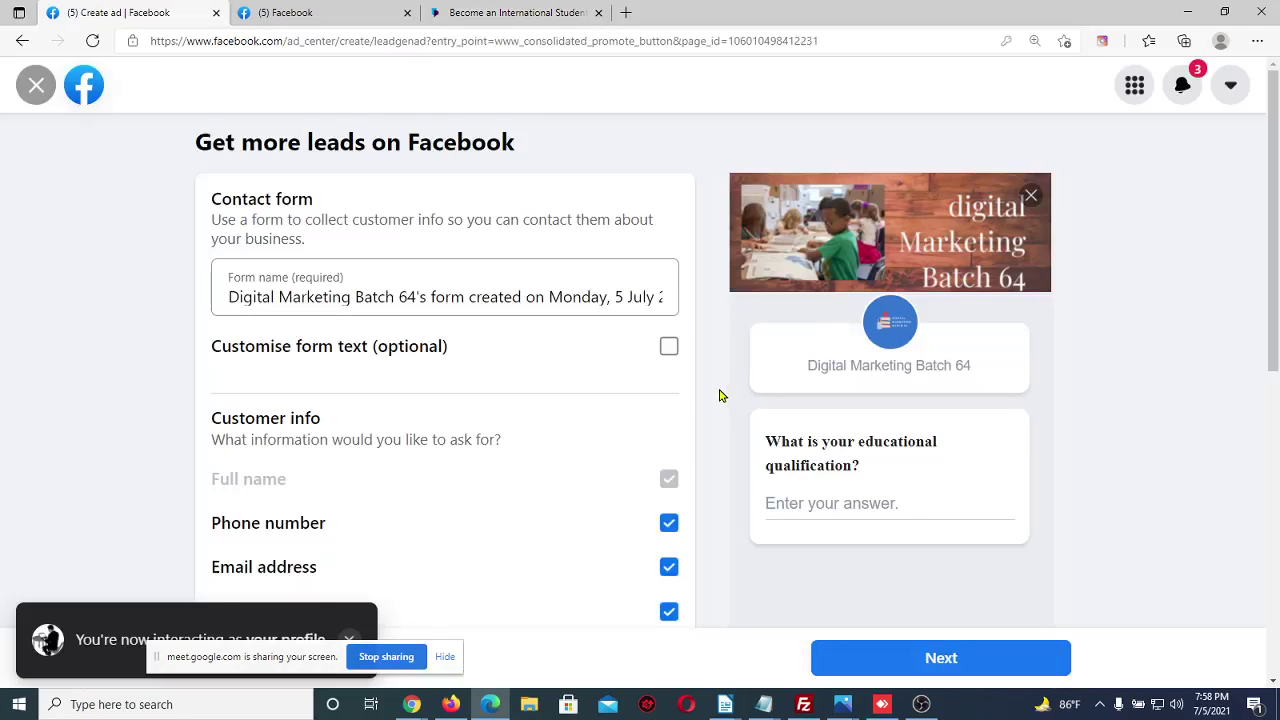
scroll(718, 395, "down", 1)
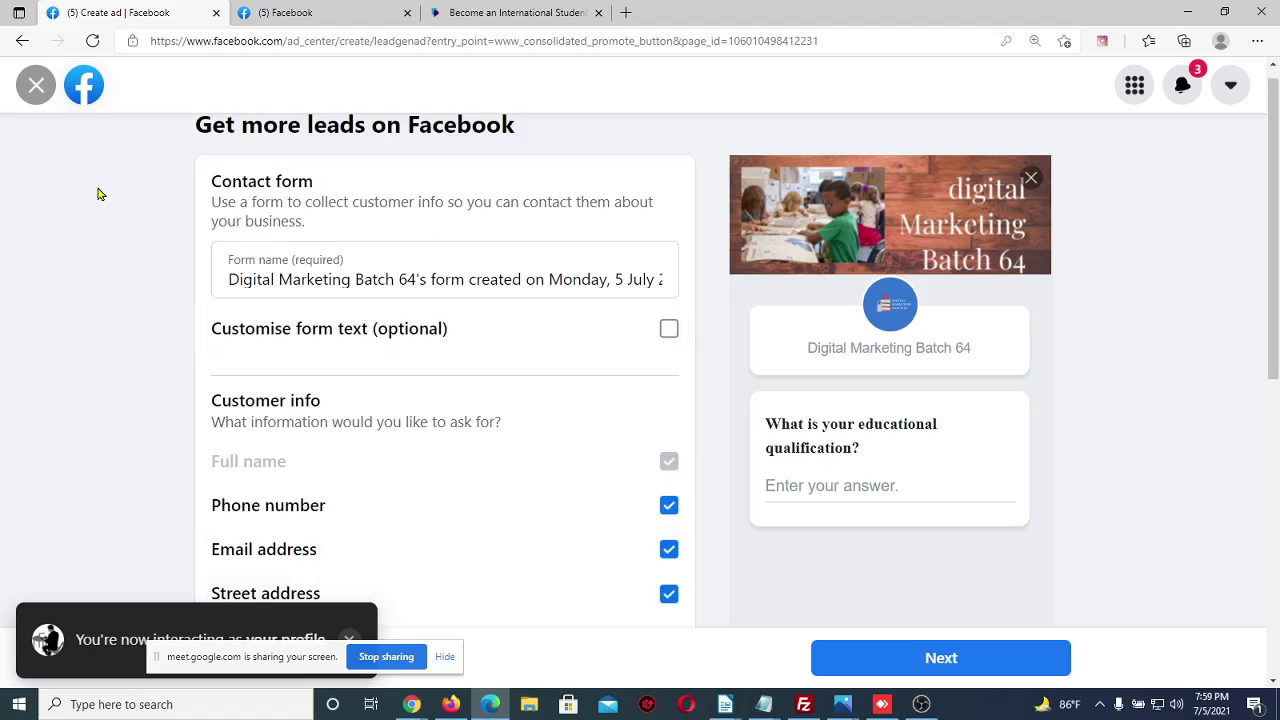
left_click(28, 81)
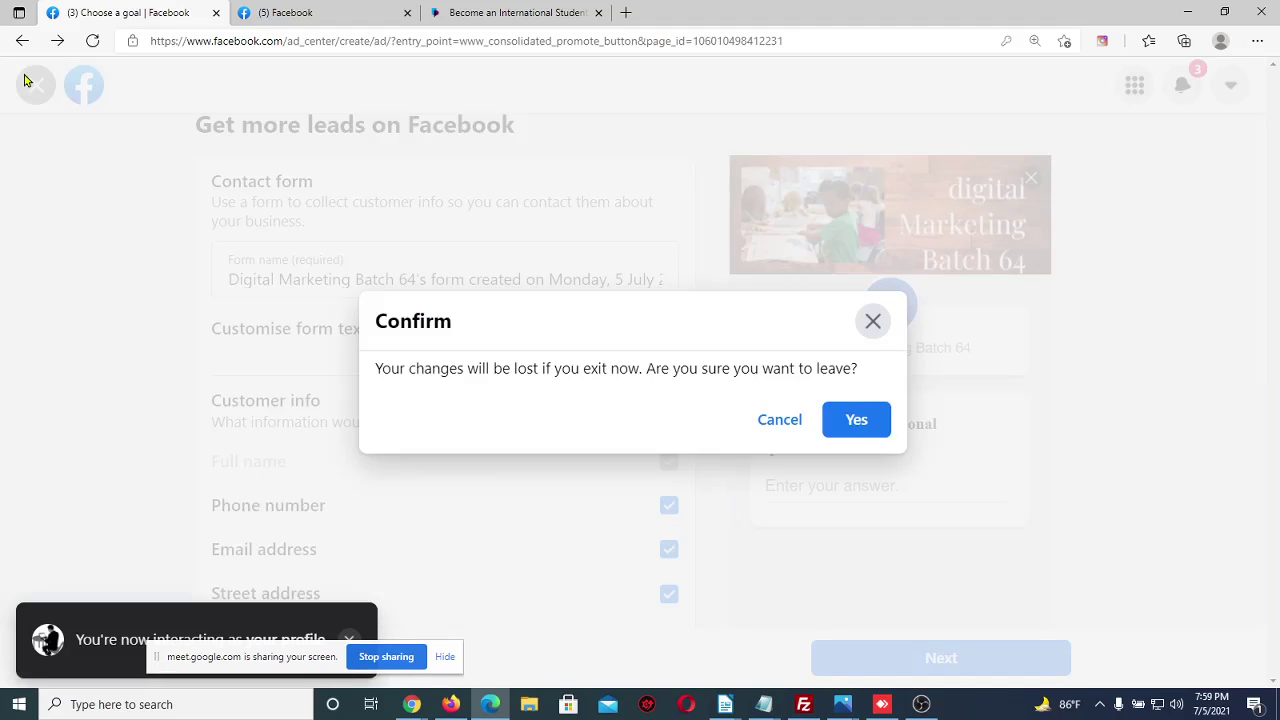
Discard the lead form, look at Boost a post, then go back to the goal list
left_click(845, 421)
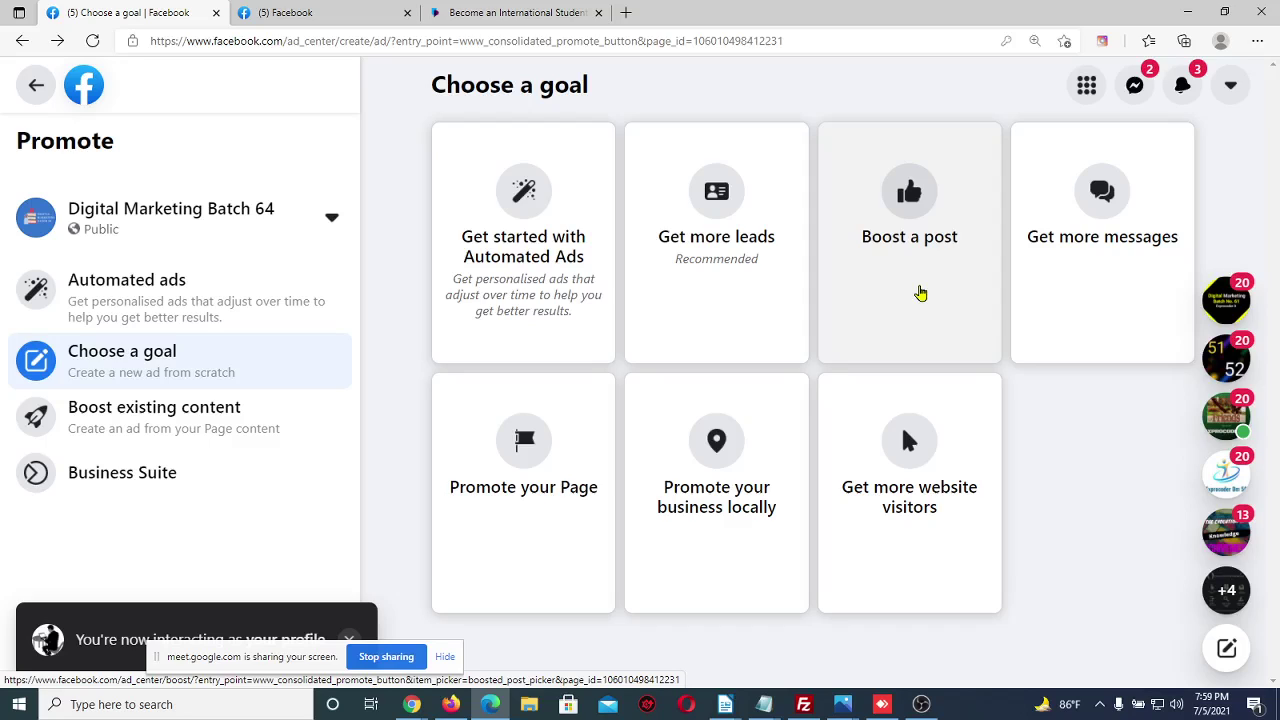
left_click(920, 292)
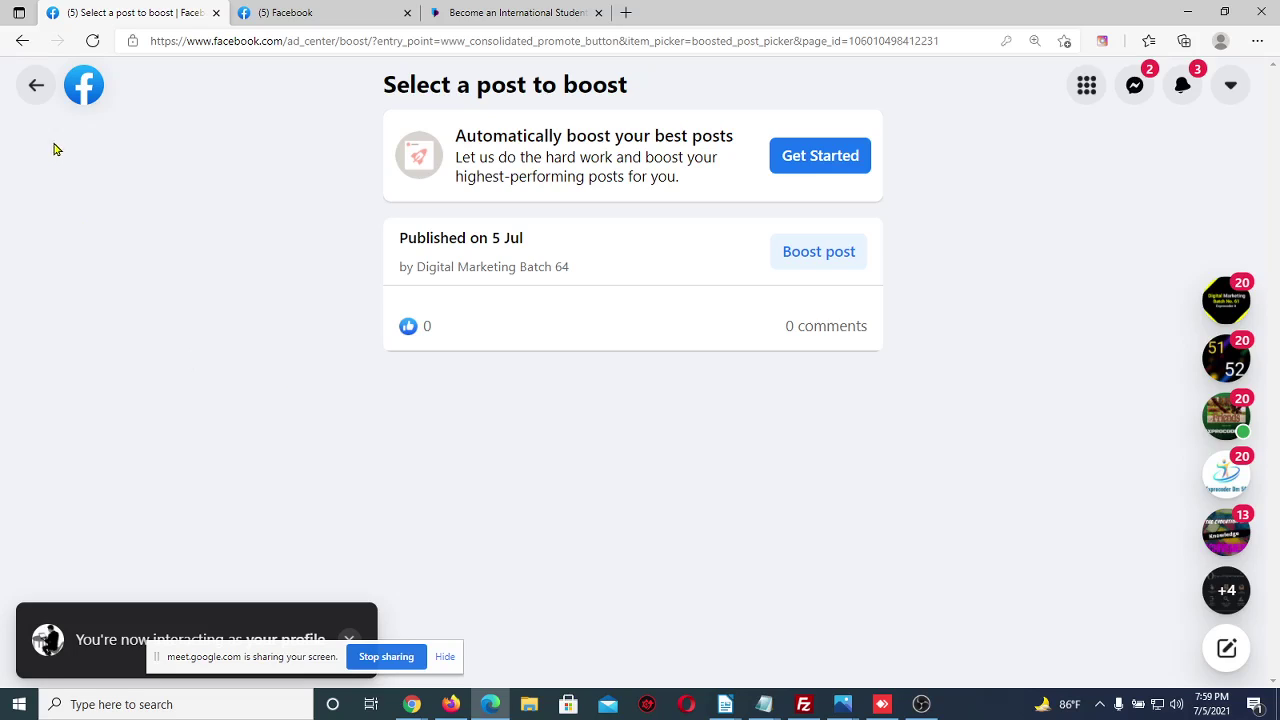
left_click(34, 85)
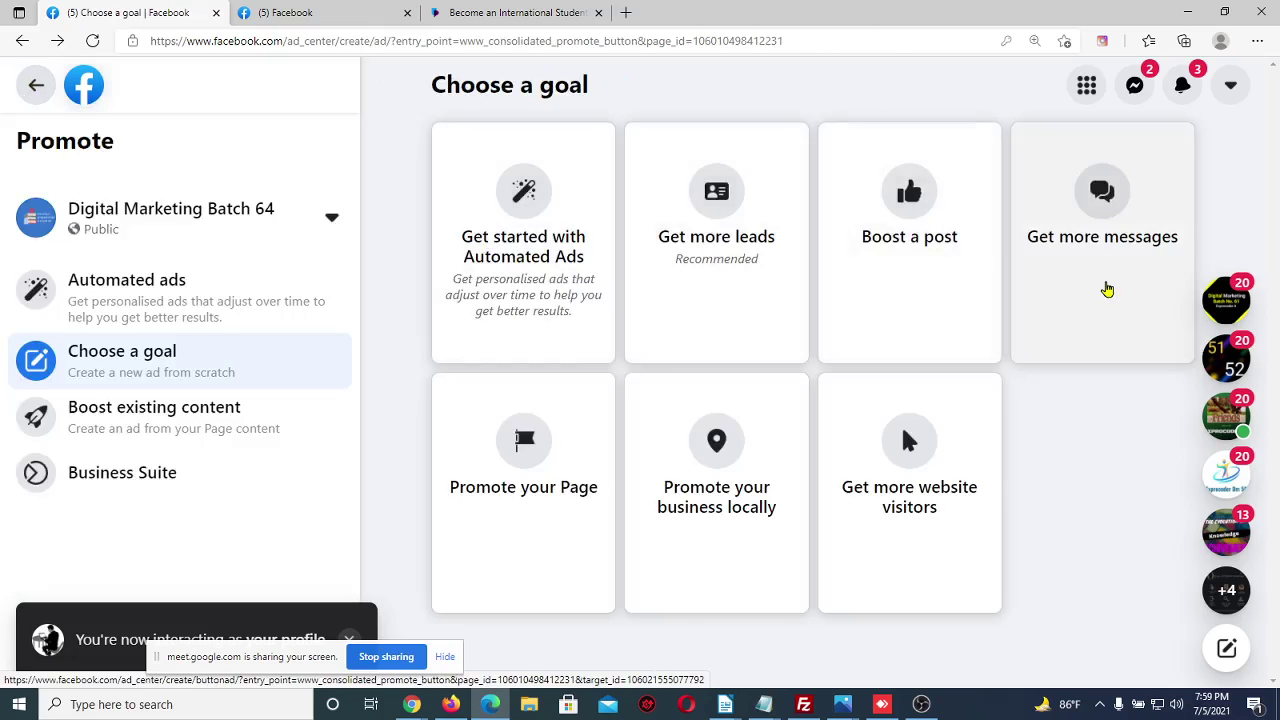
Start a Get more messages ad and admit the waiting participant in Google Meet
left_click(1107, 289)
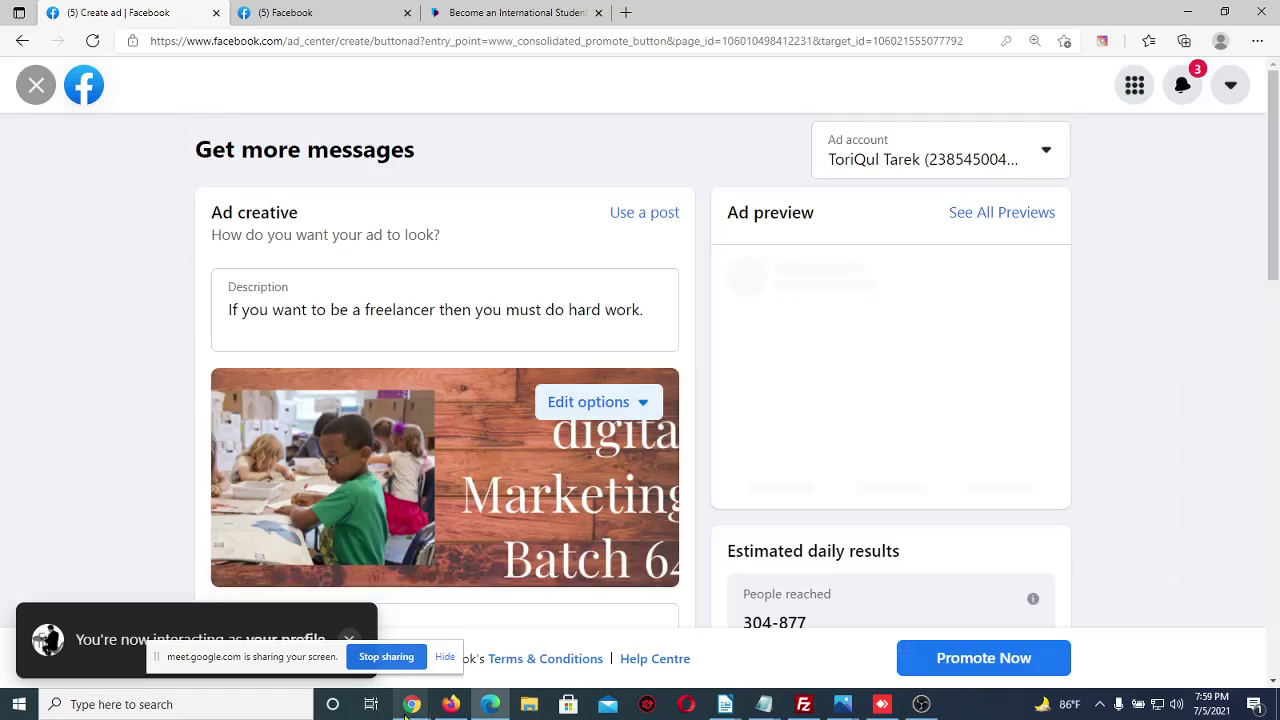
mouse_move(410, 705)
left_click(335, 635)
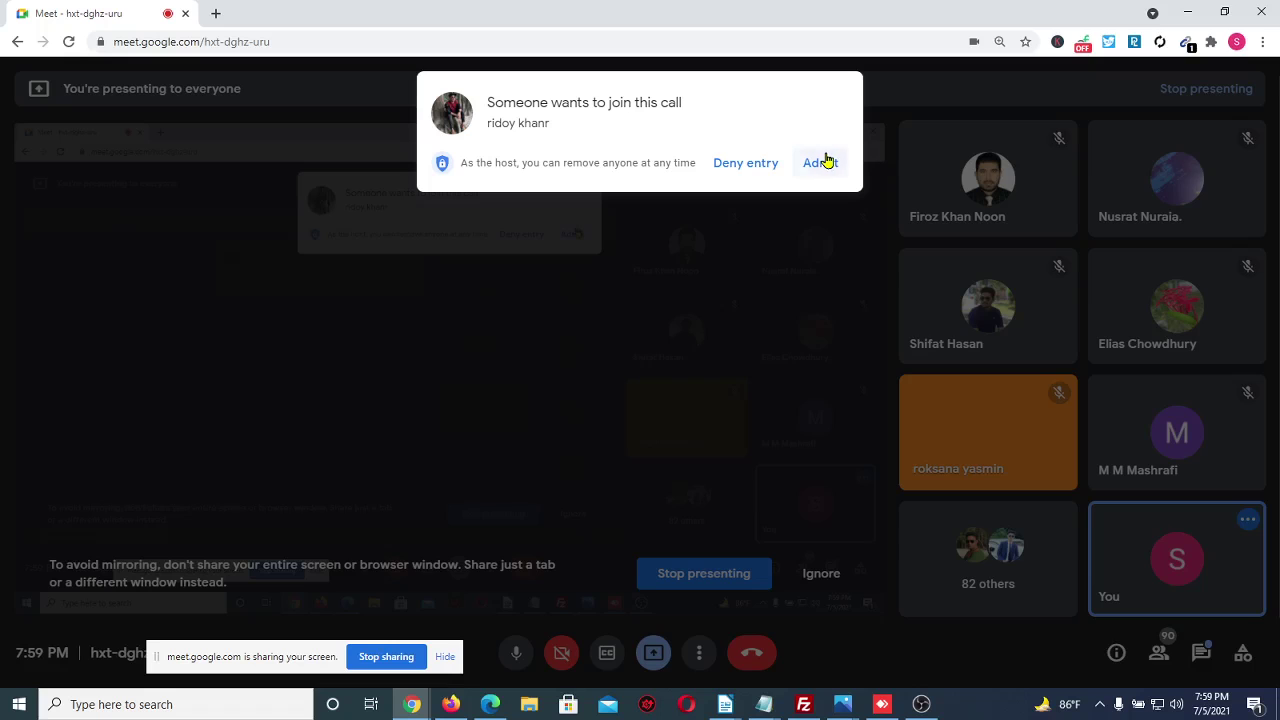
left_click(822, 162)
left_click(490, 704)
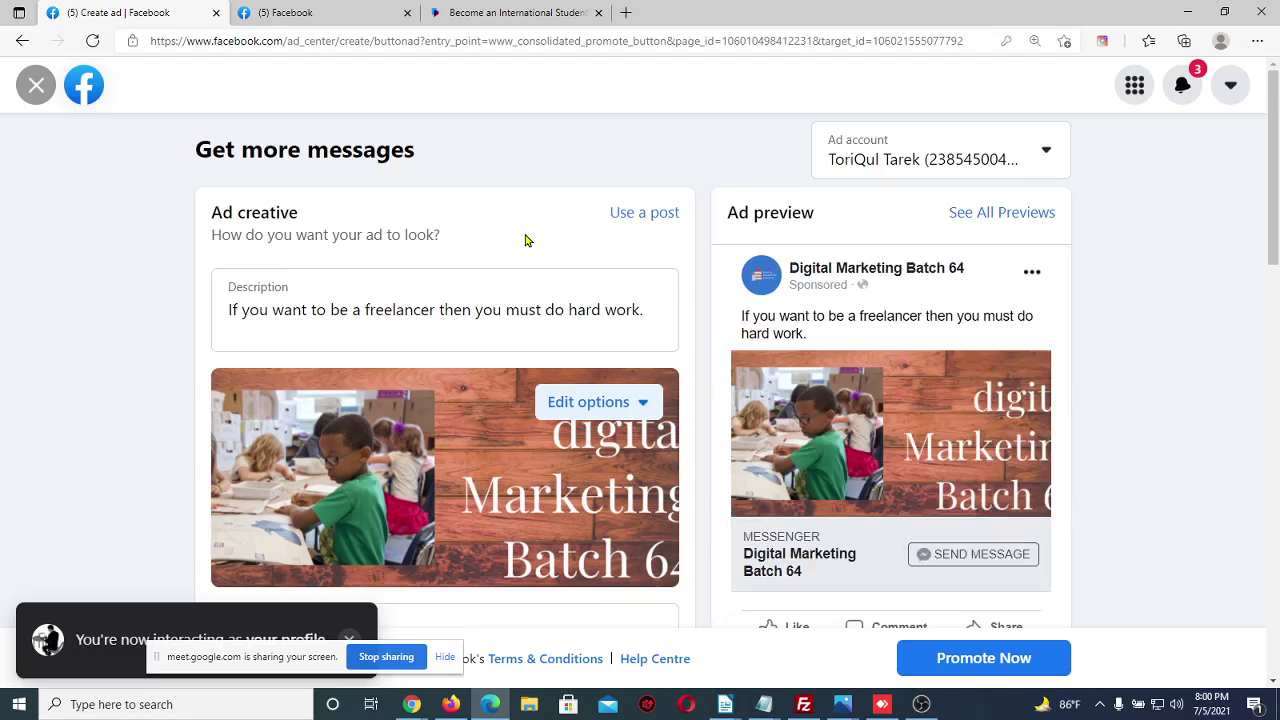
Scroll through the messages ad creative, then switch to the news feed tab
scroll(527, 240, "down", 1)
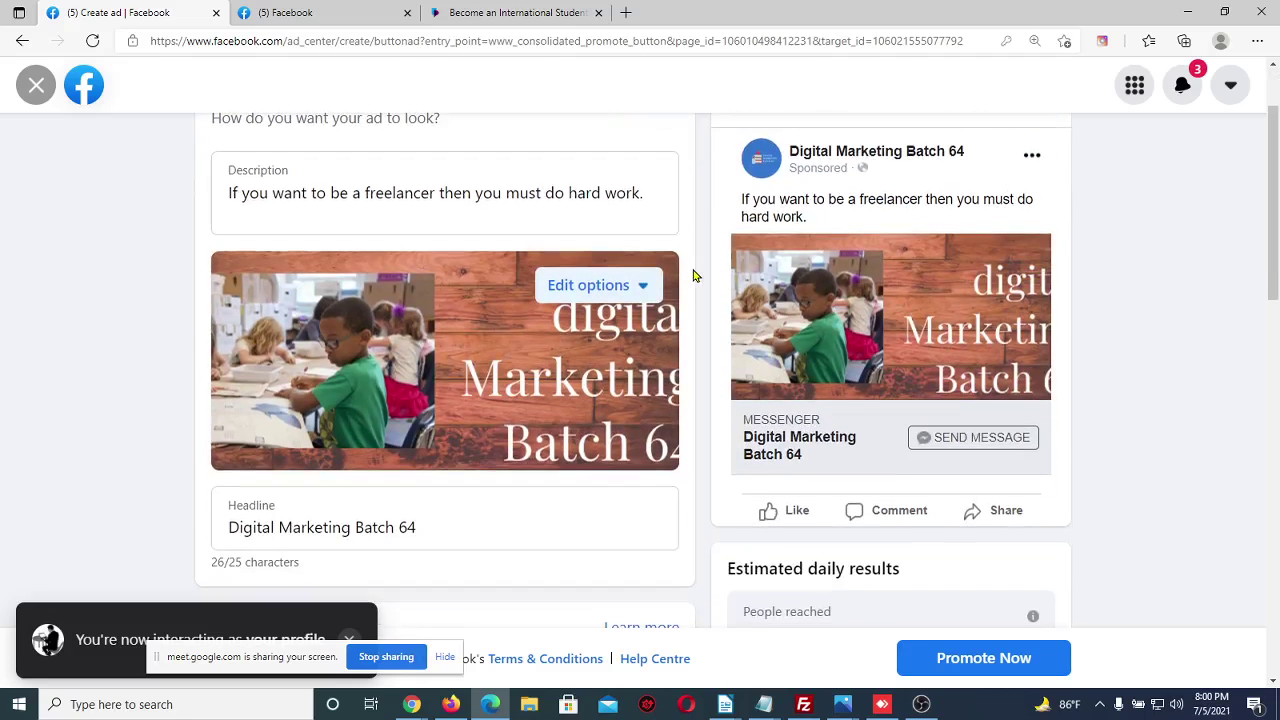
scroll(697, 276, "up", 1)
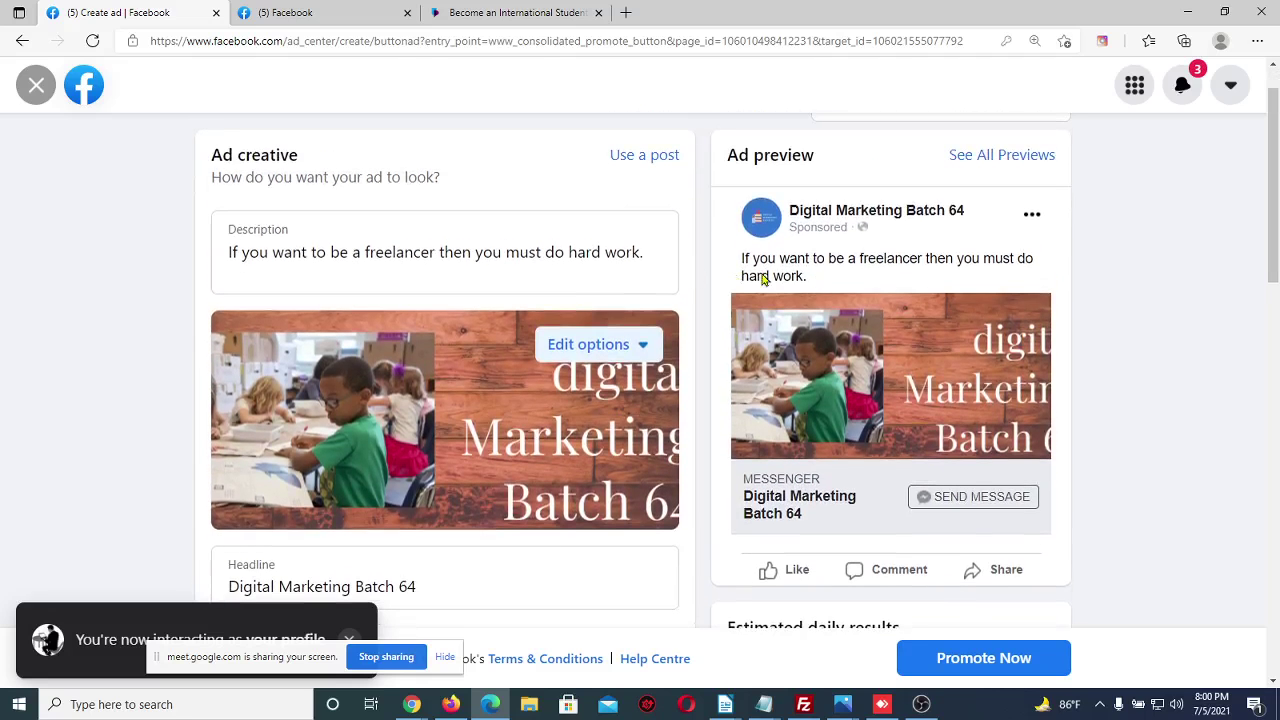
left_click(315, 12)
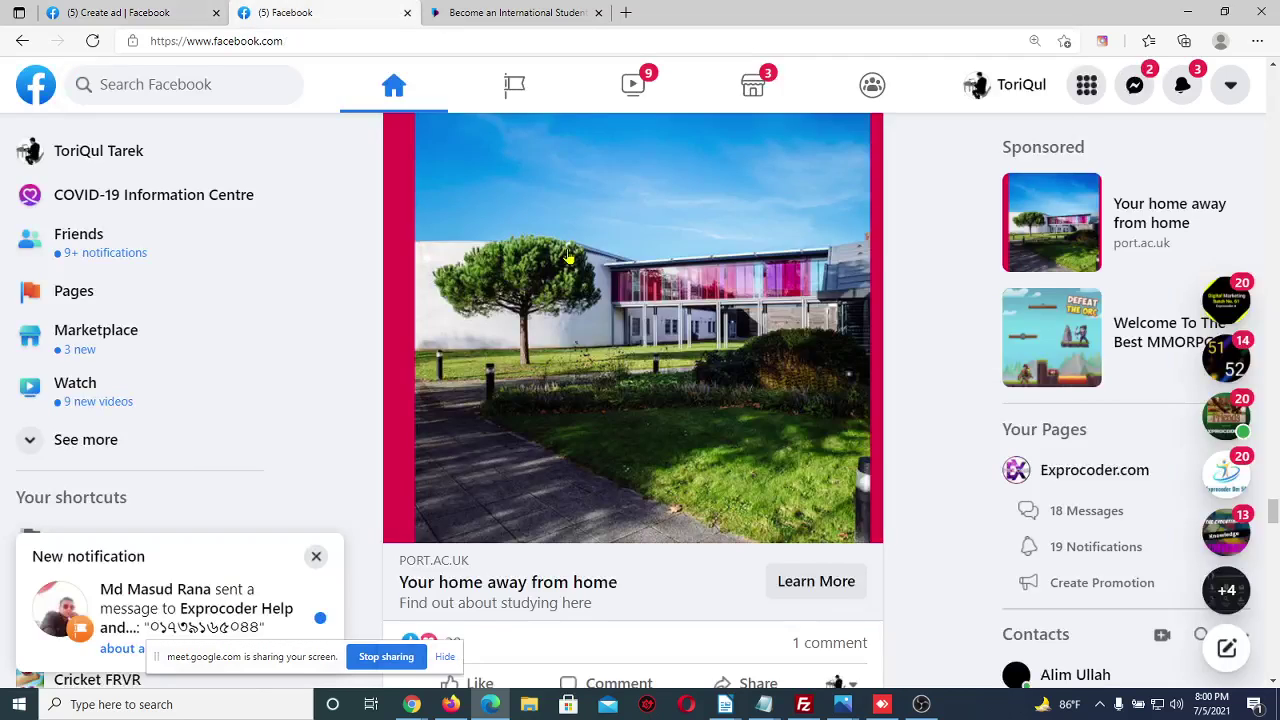
Compare the Get more messages ad draft with the sponsored post in the news feed tab
scroll(568, 256, "up", 2)
scroll(568, 256, "up", 1)
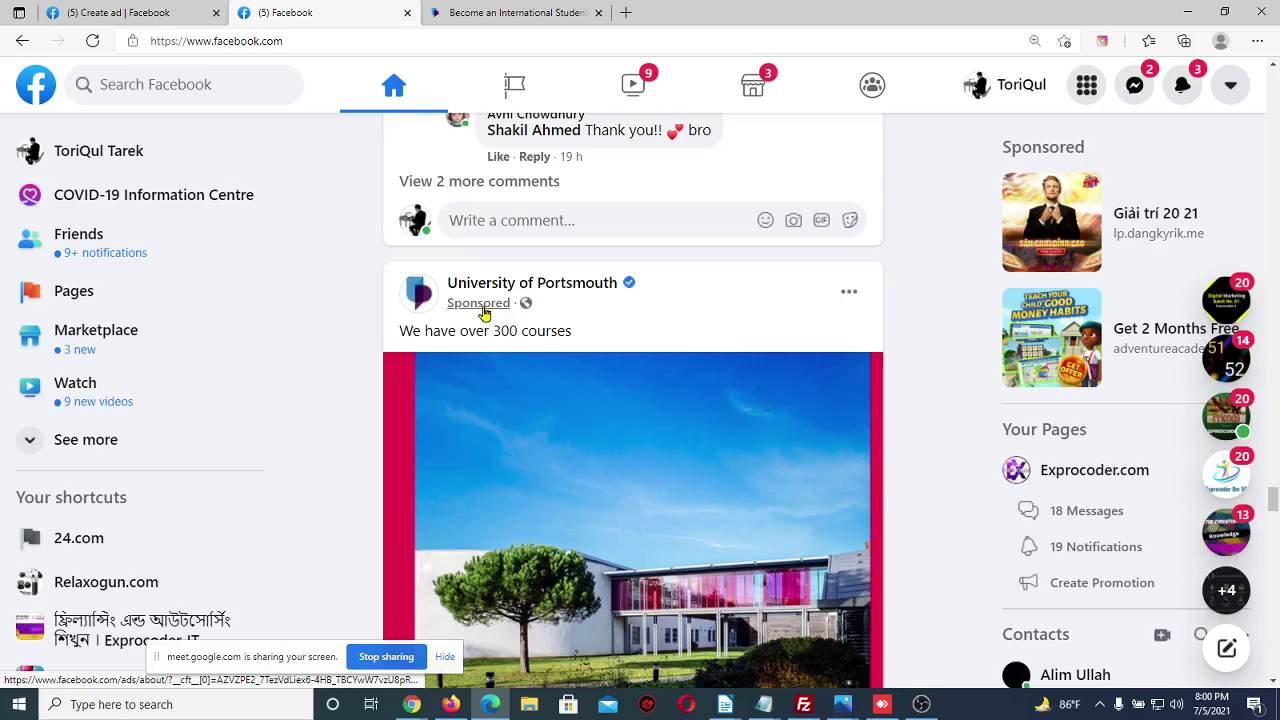
left_click(137, 10)
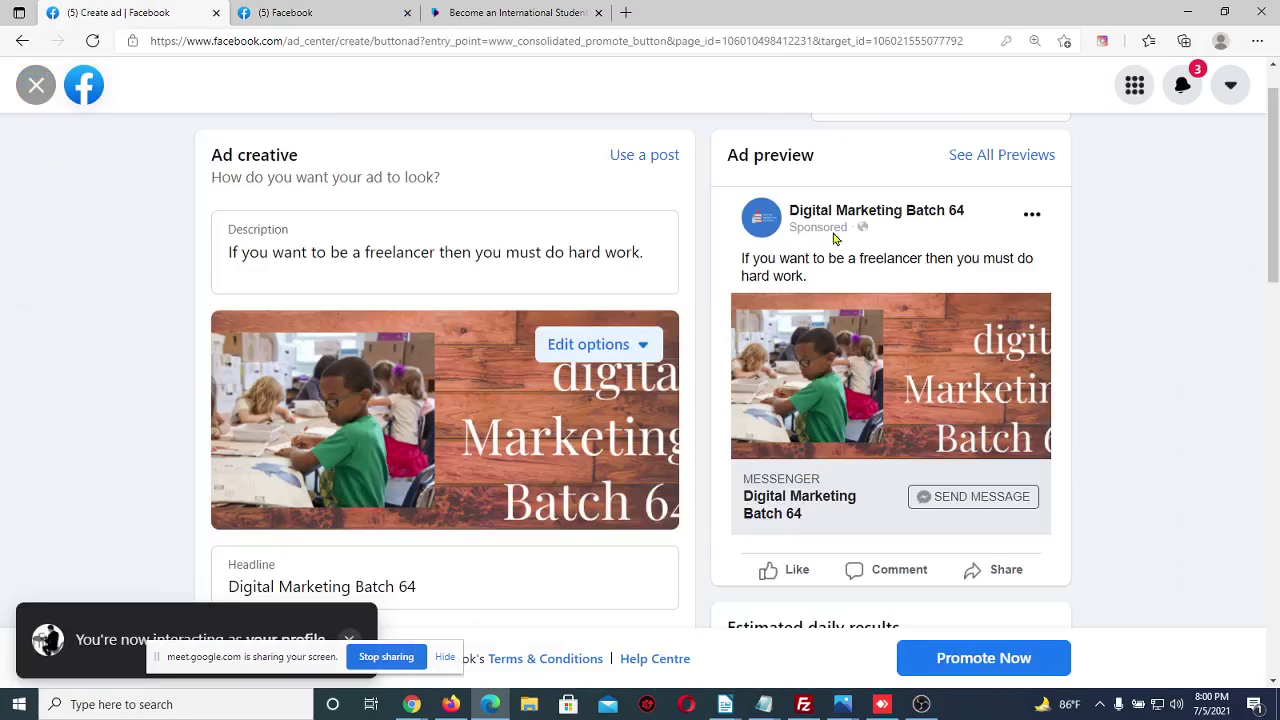
left_click(300, 12)
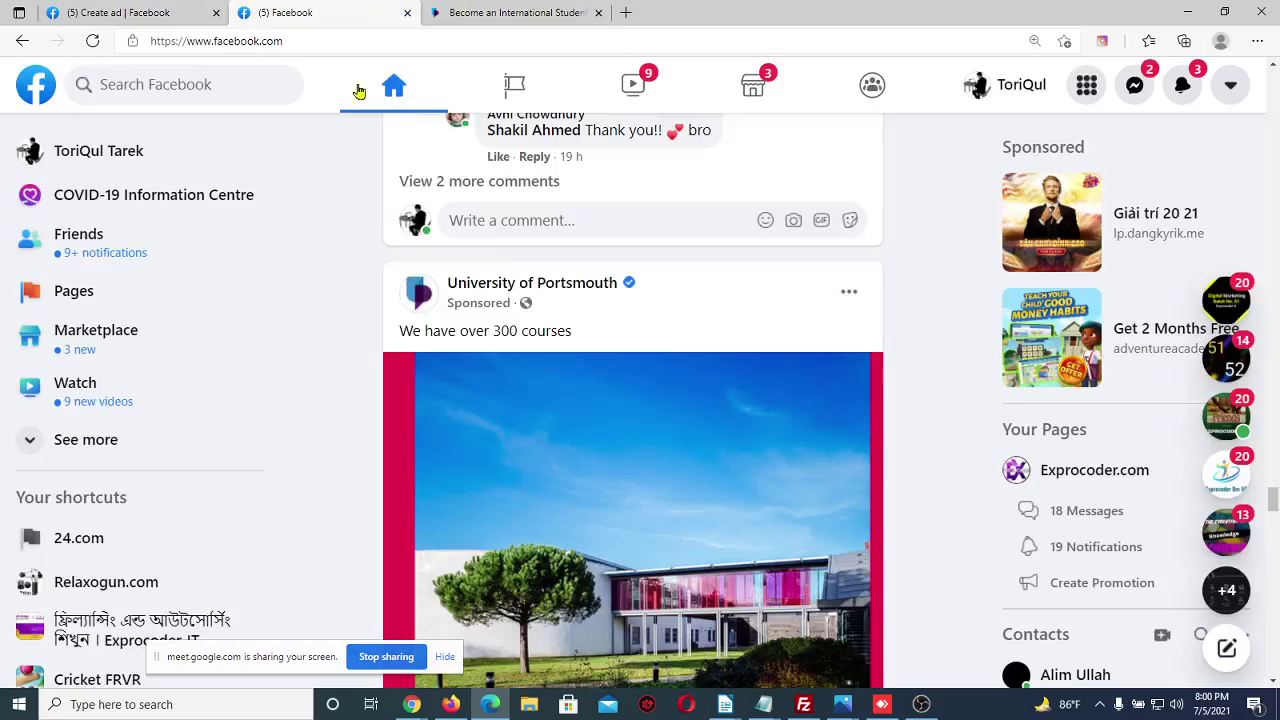
left_click(78, 10)
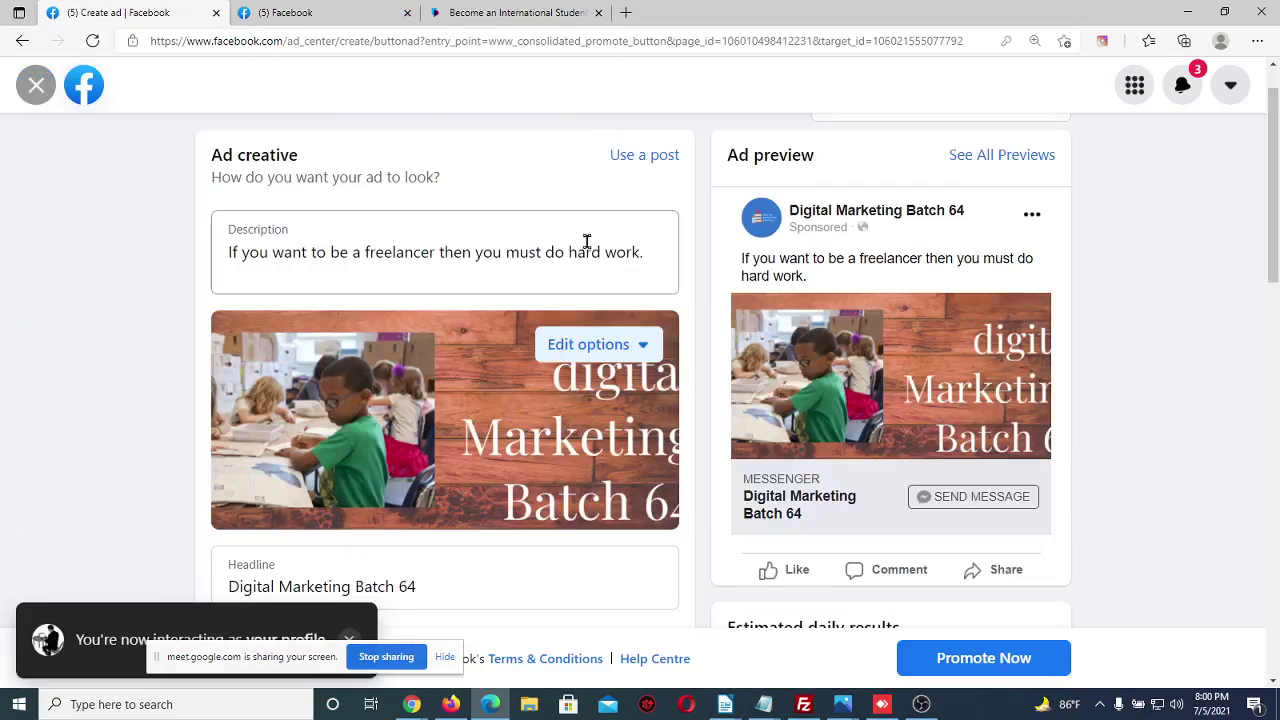
left_click(353, 10)
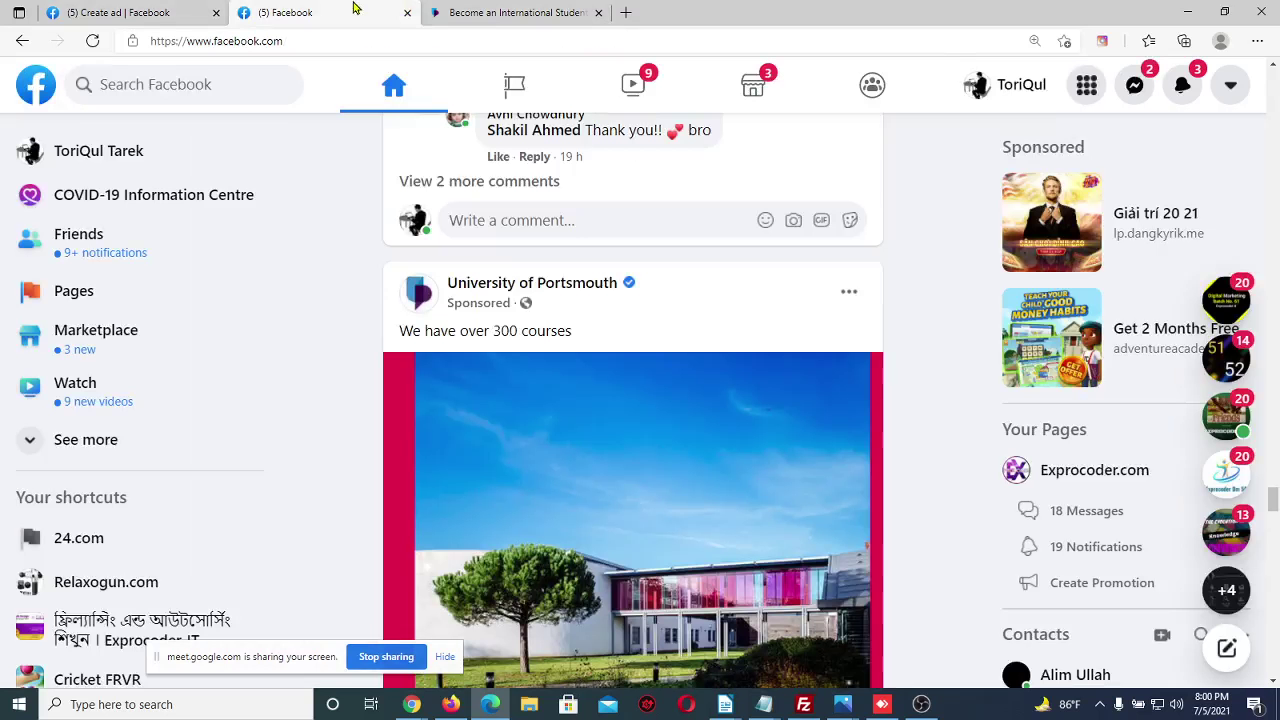
left_click(67, 10)
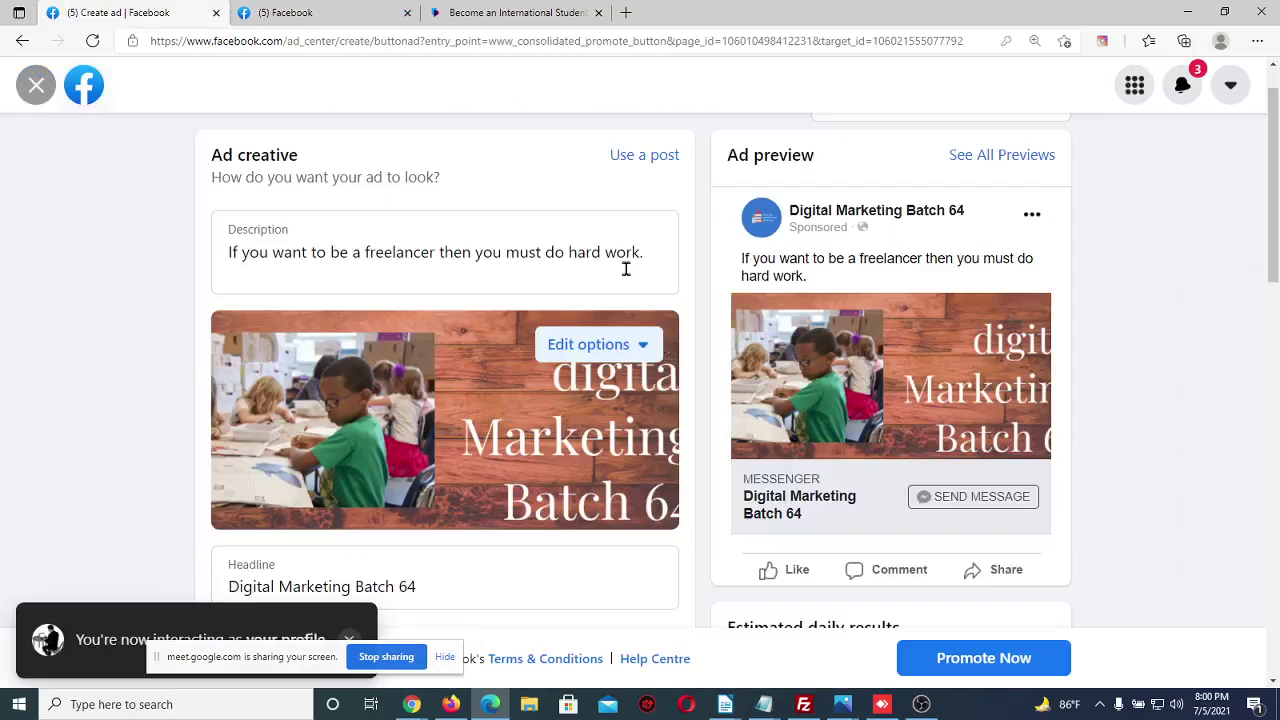
left_click(323, 10)
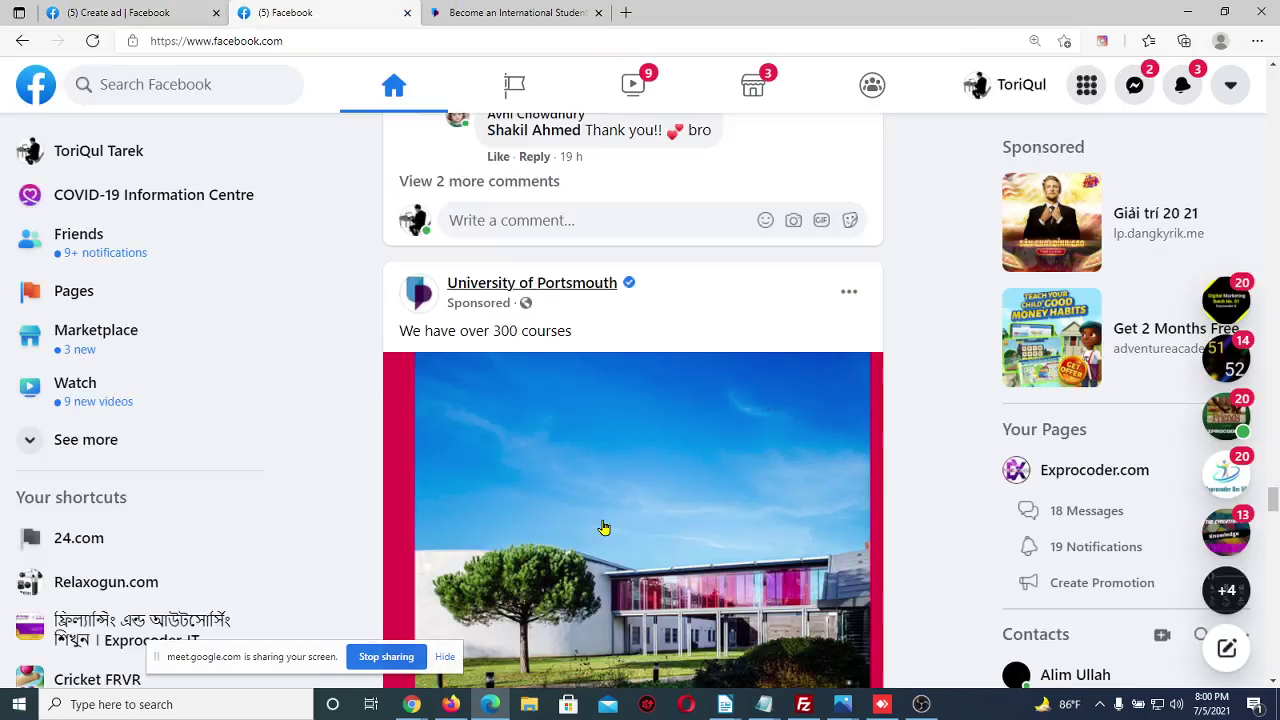
scroll(604, 527, "down", 3)
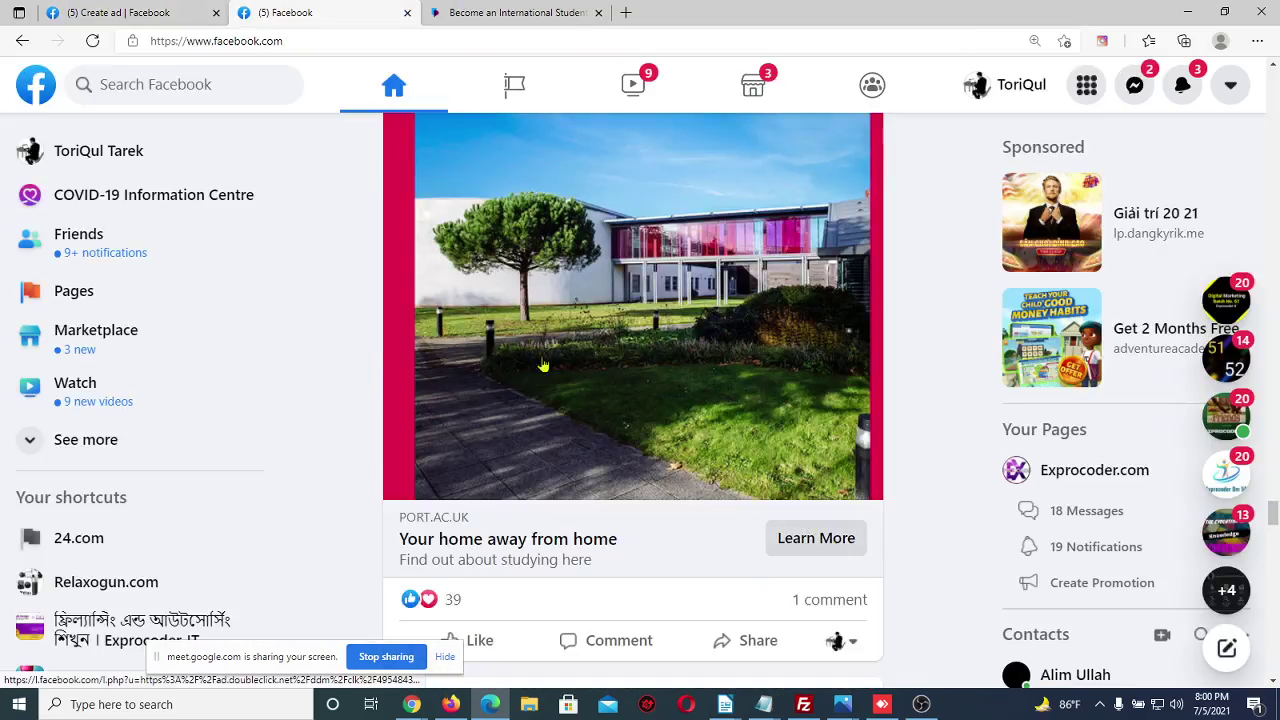
left_click(175, 10)
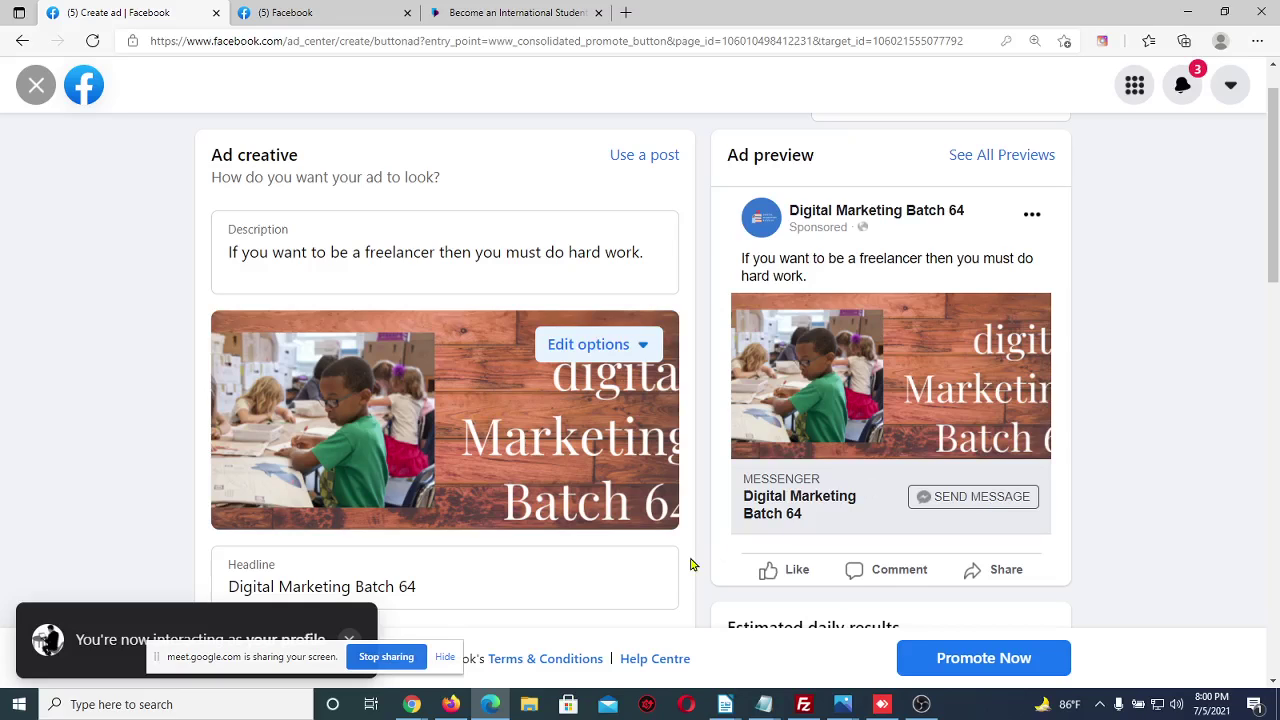
Discard the messages ad draft and start a Promote your Page ad instead
left_click(35, 85)
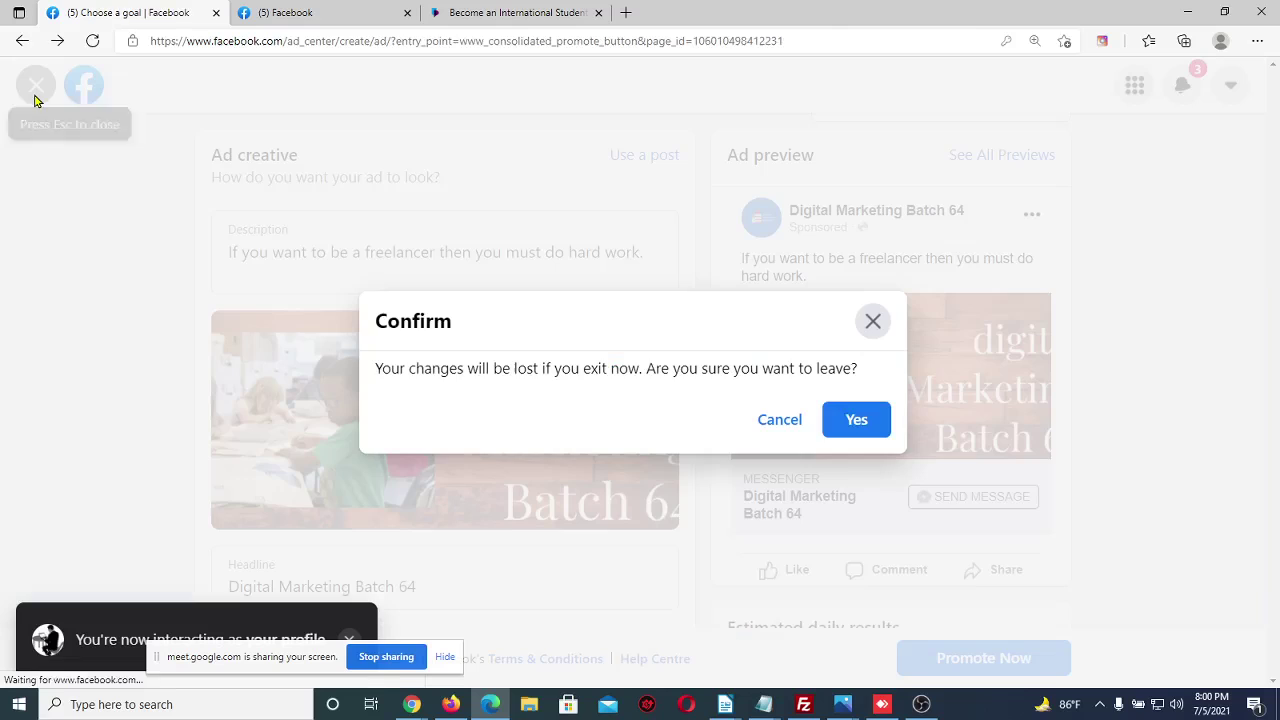
left_click(834, 406)
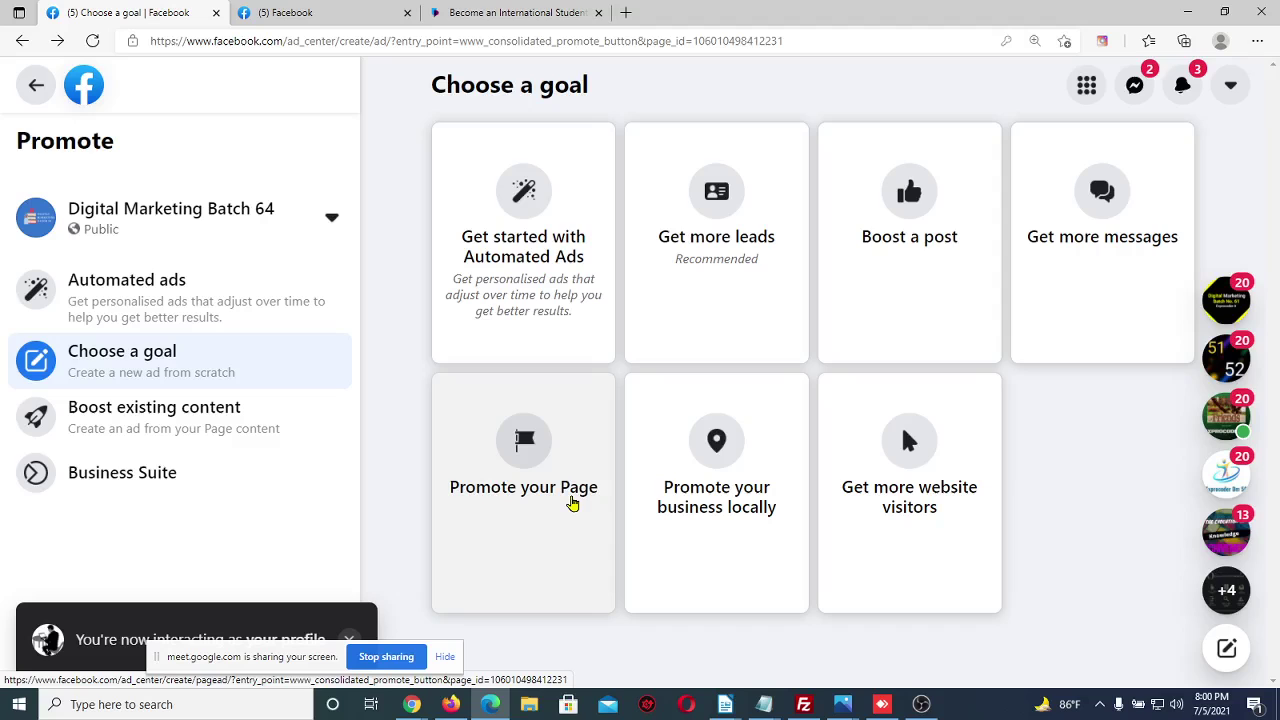
left_click(572, 503)
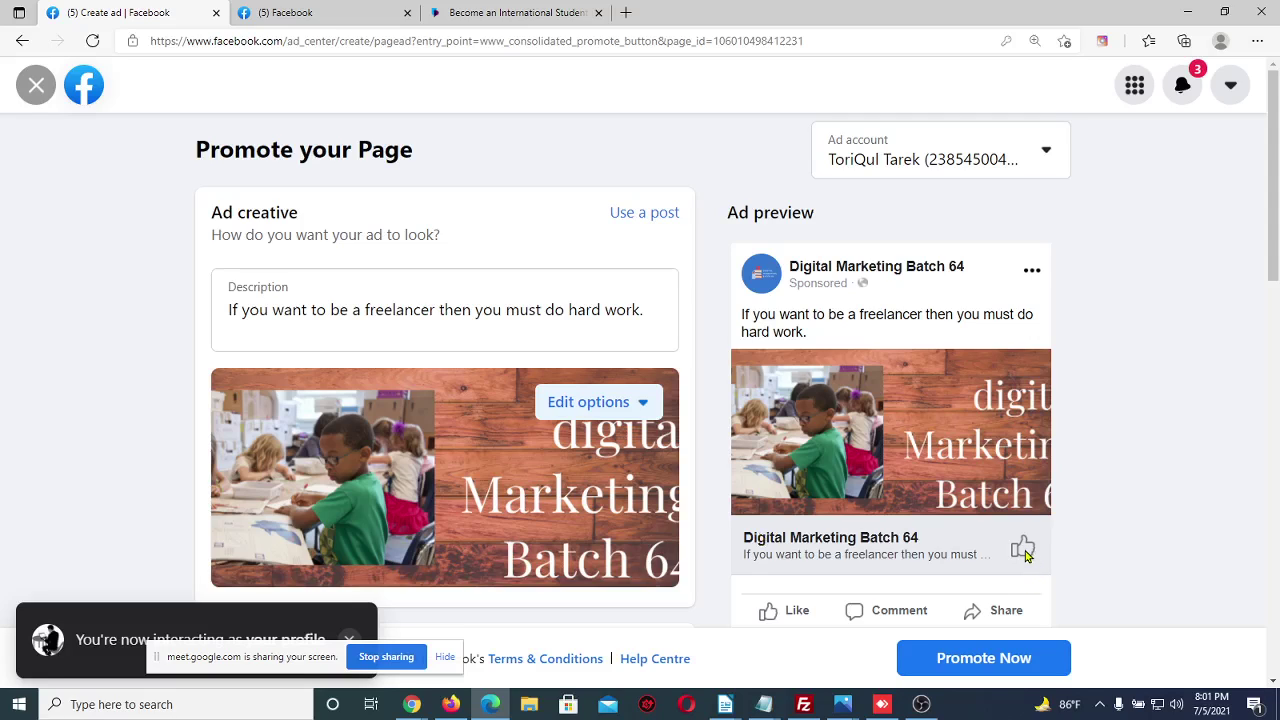
Reload Facebook Ad Centre in Firefox, review the page likes spend, then return to Edge
left_click(451, 704)
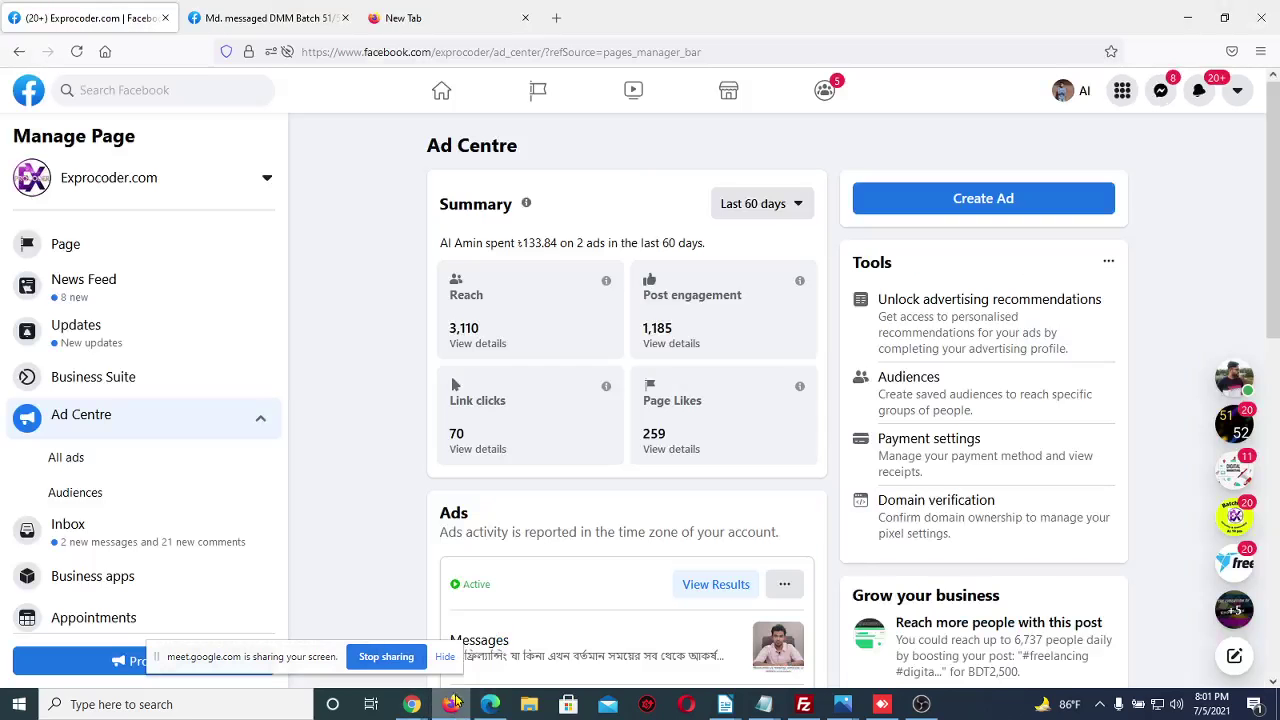
scroll(377, 380, "down", 5)
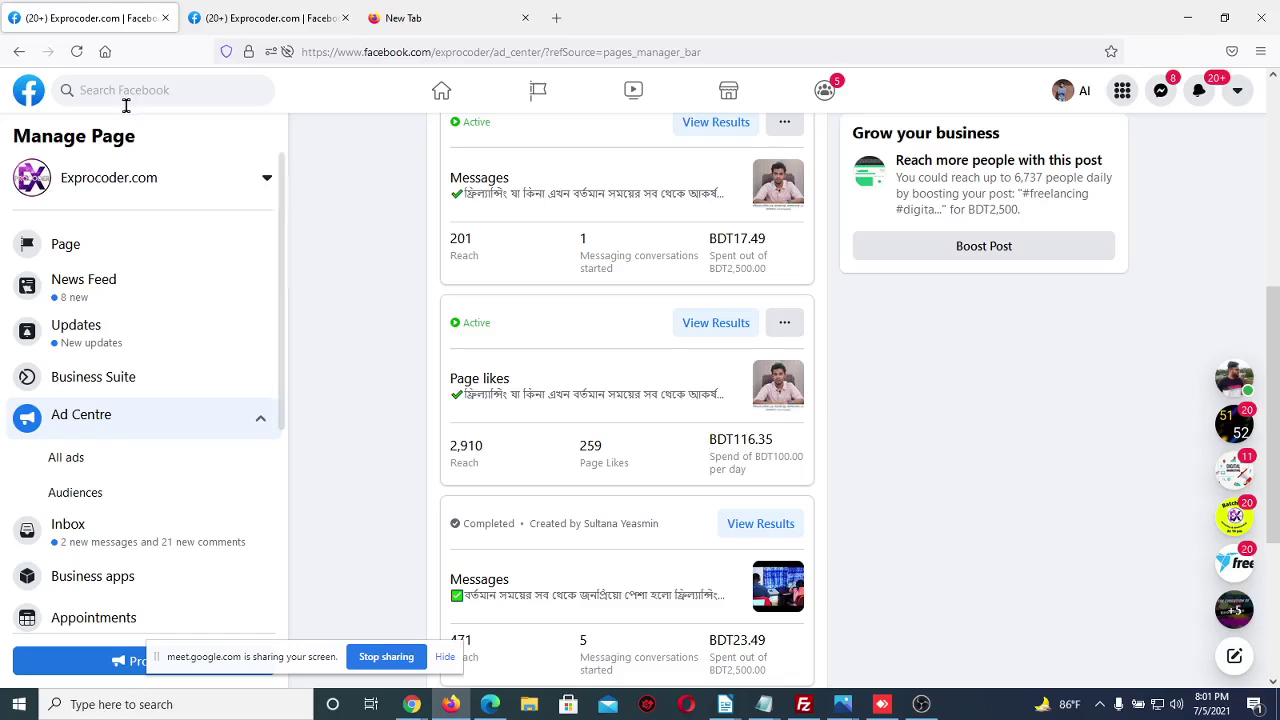
left_click(76, 51)
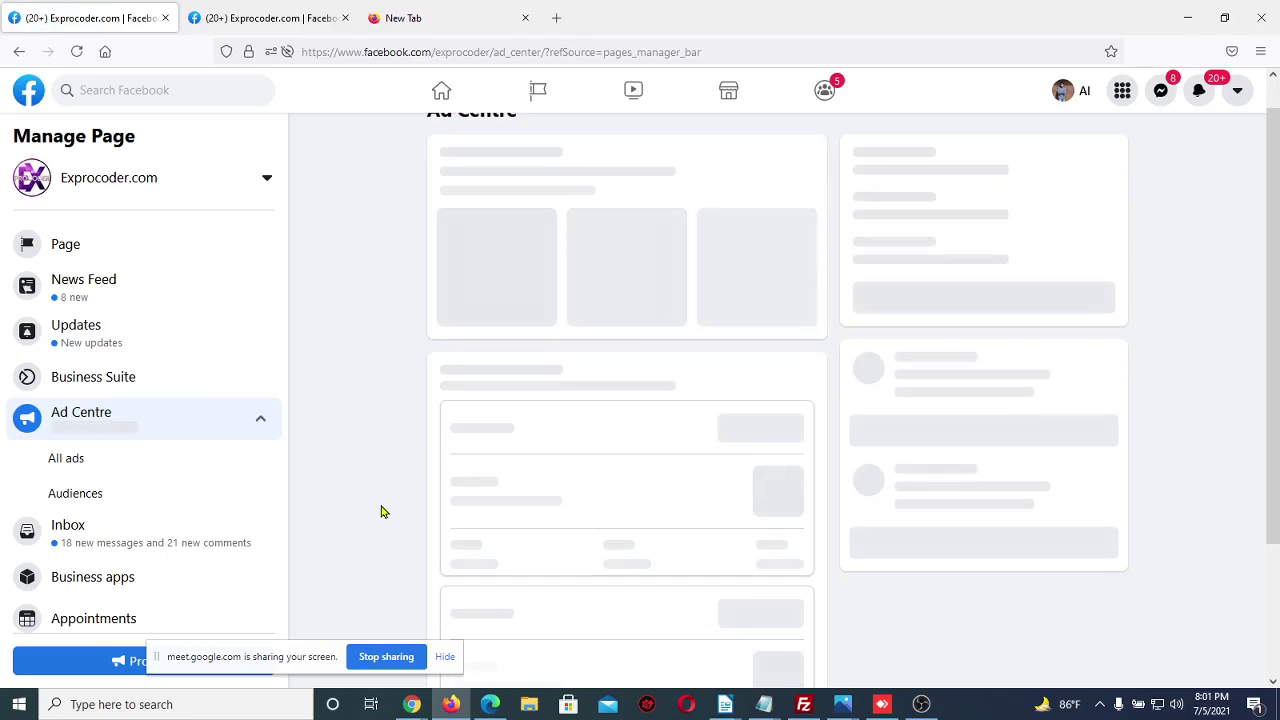
scroll(381, 512, "down", 5)
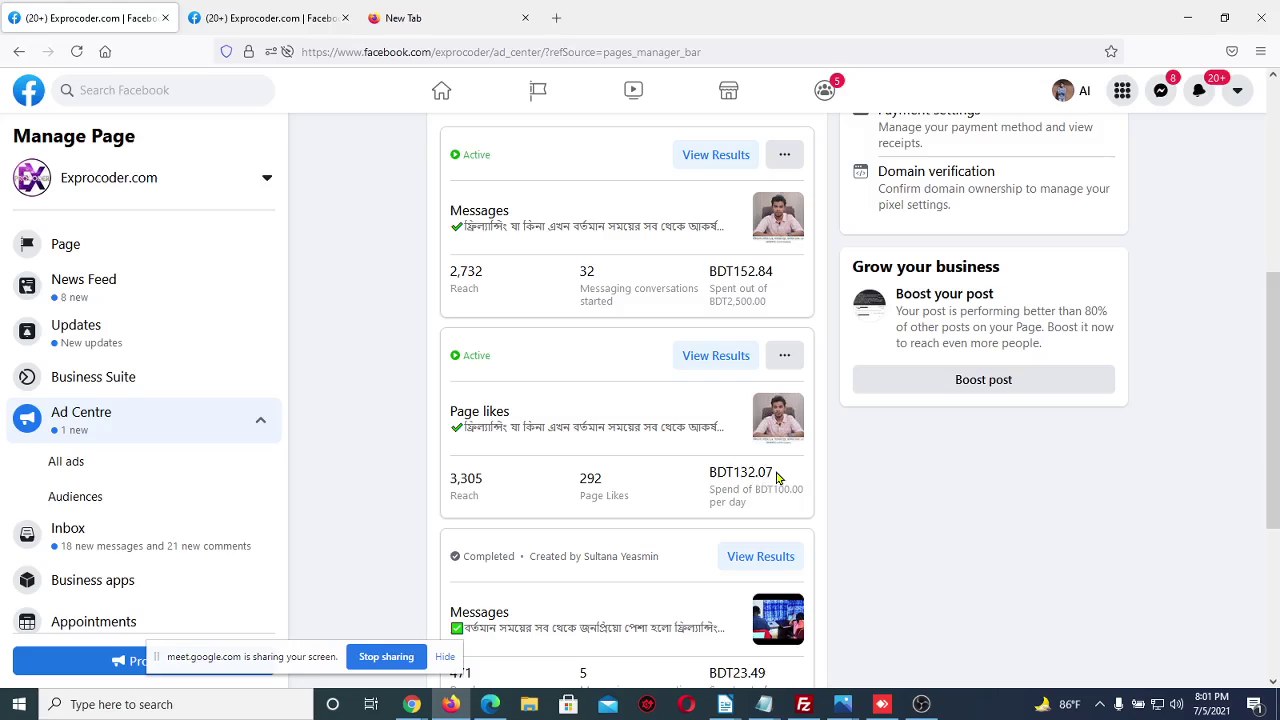
left_click_drag(760, 472, 722, 472)
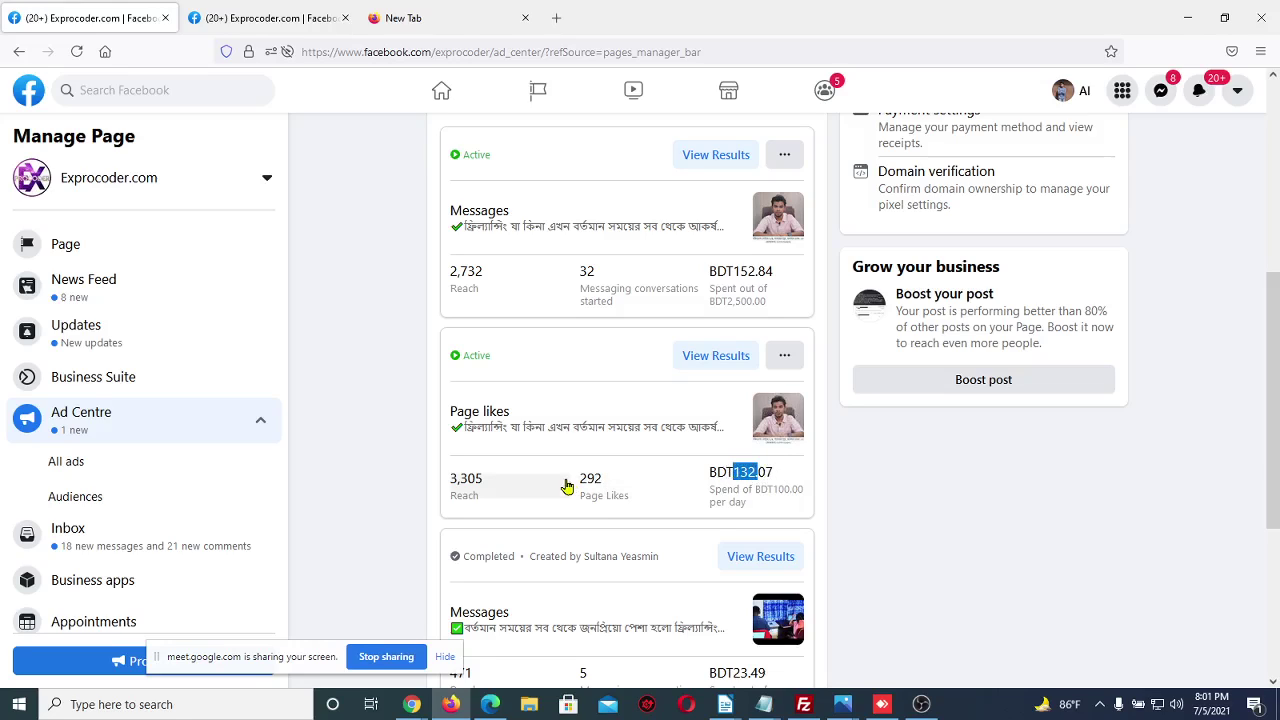
left_click(418, 478)
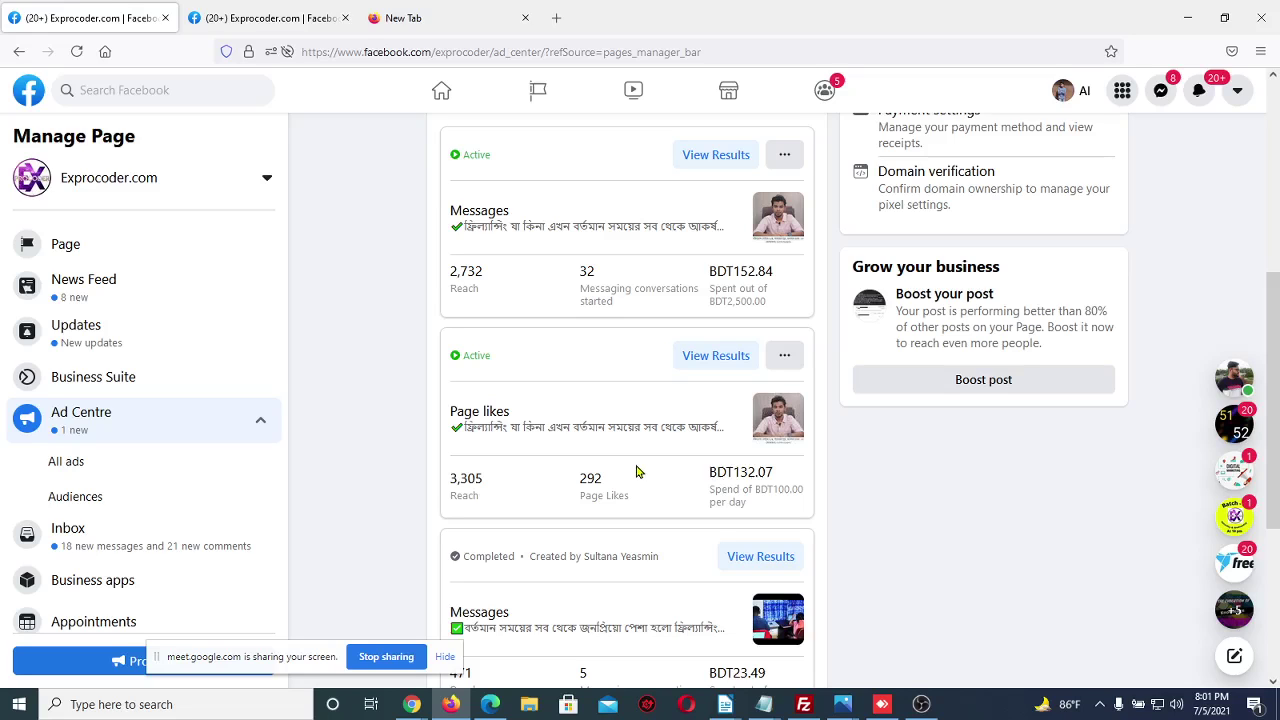
scroll(640, 472, "up", 1)
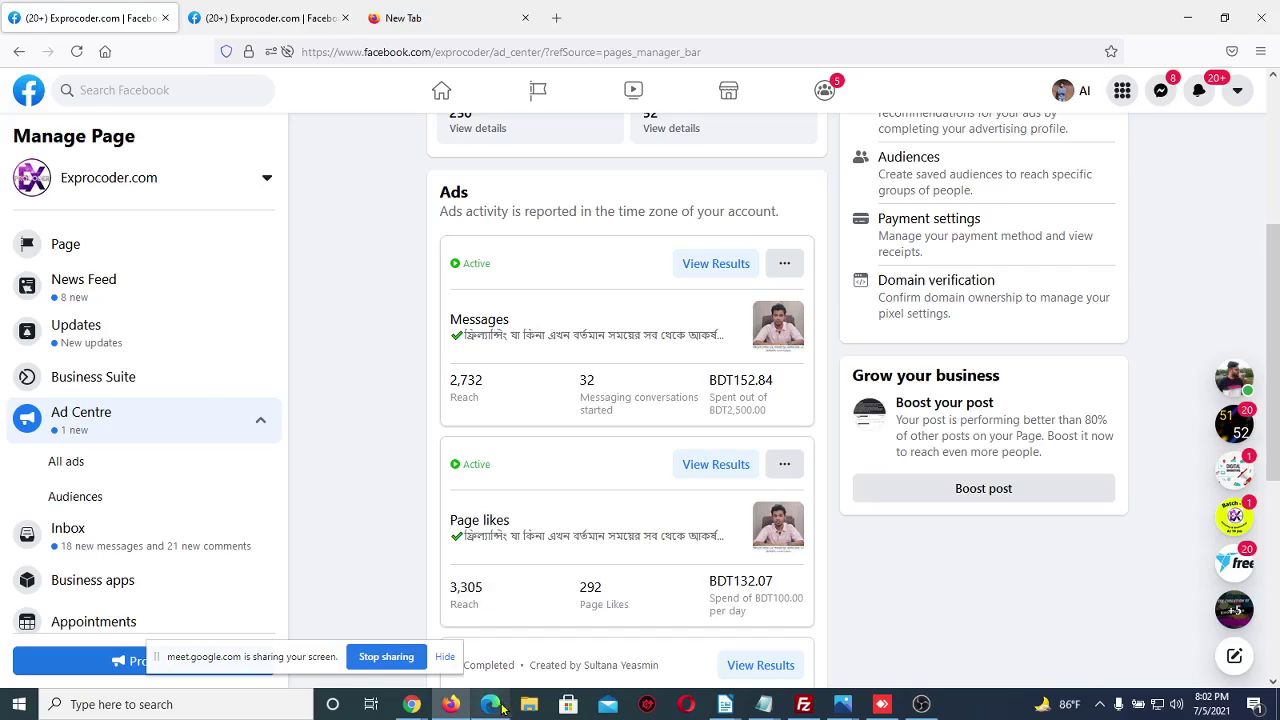
key("alt+Tab")
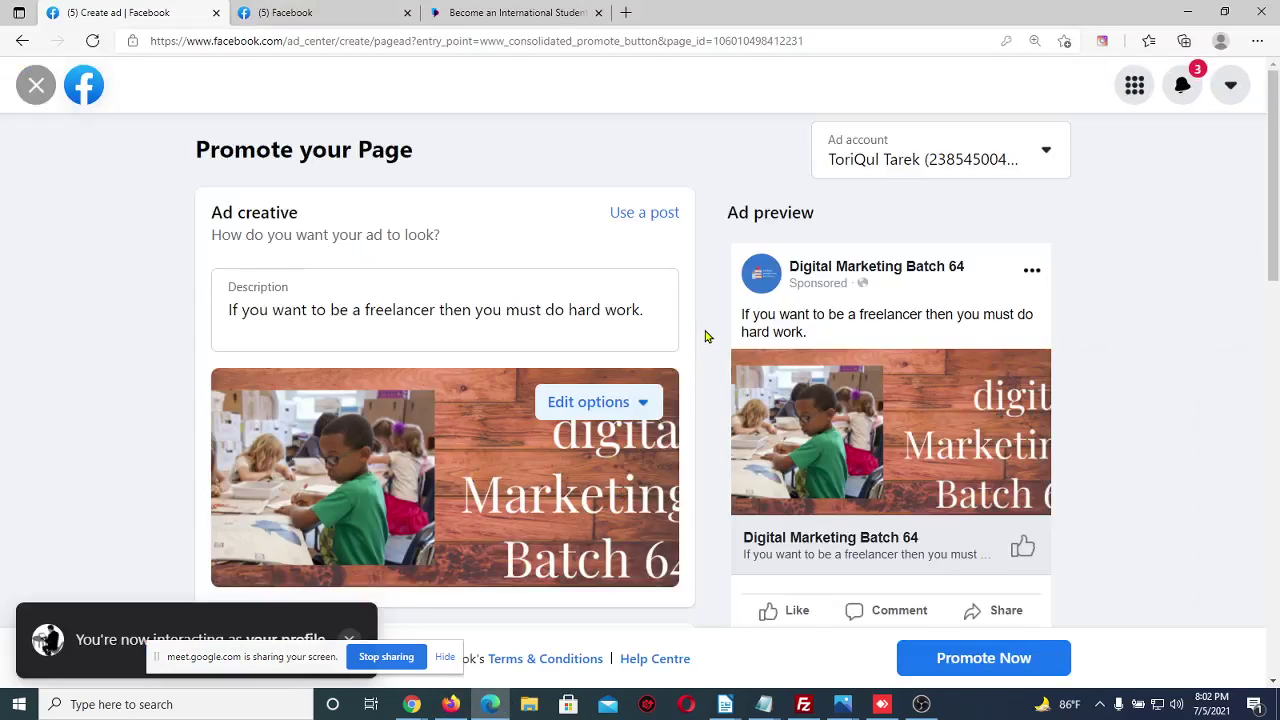
Close the Promote your Page ad form and confirm discarding its draft
scroll(706, 334, "down", 1)
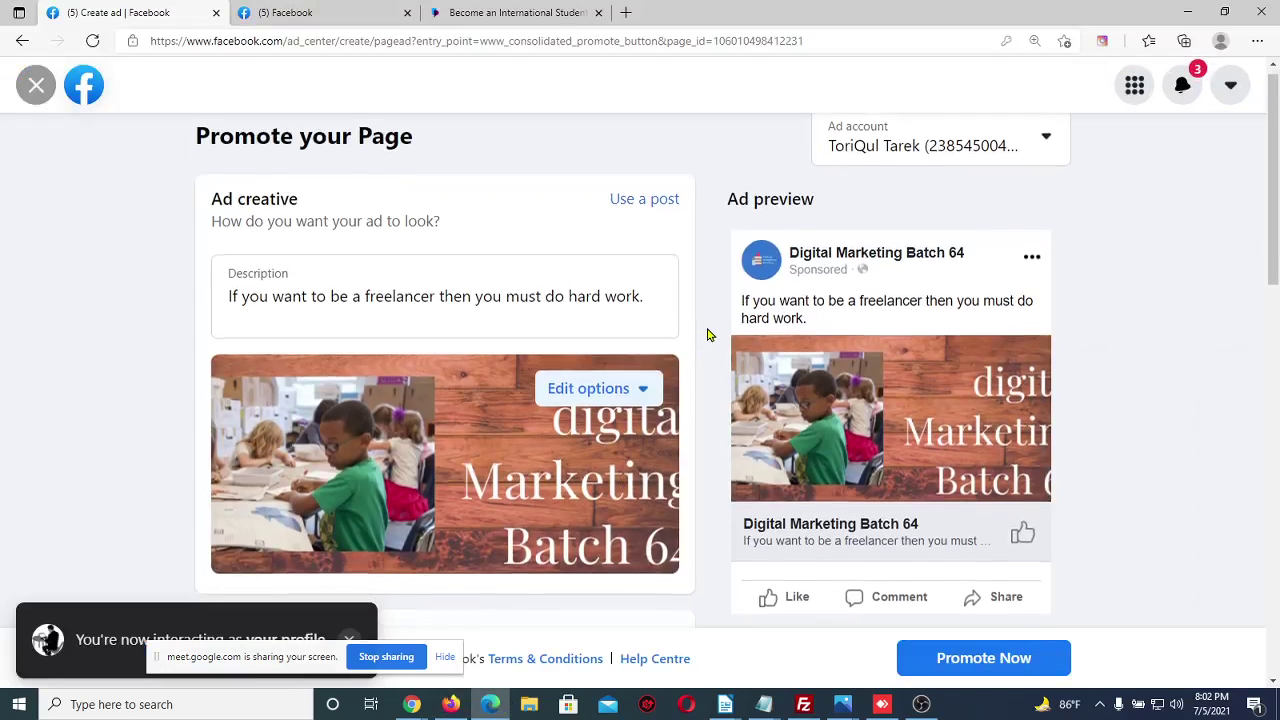
left_click(36, 85)
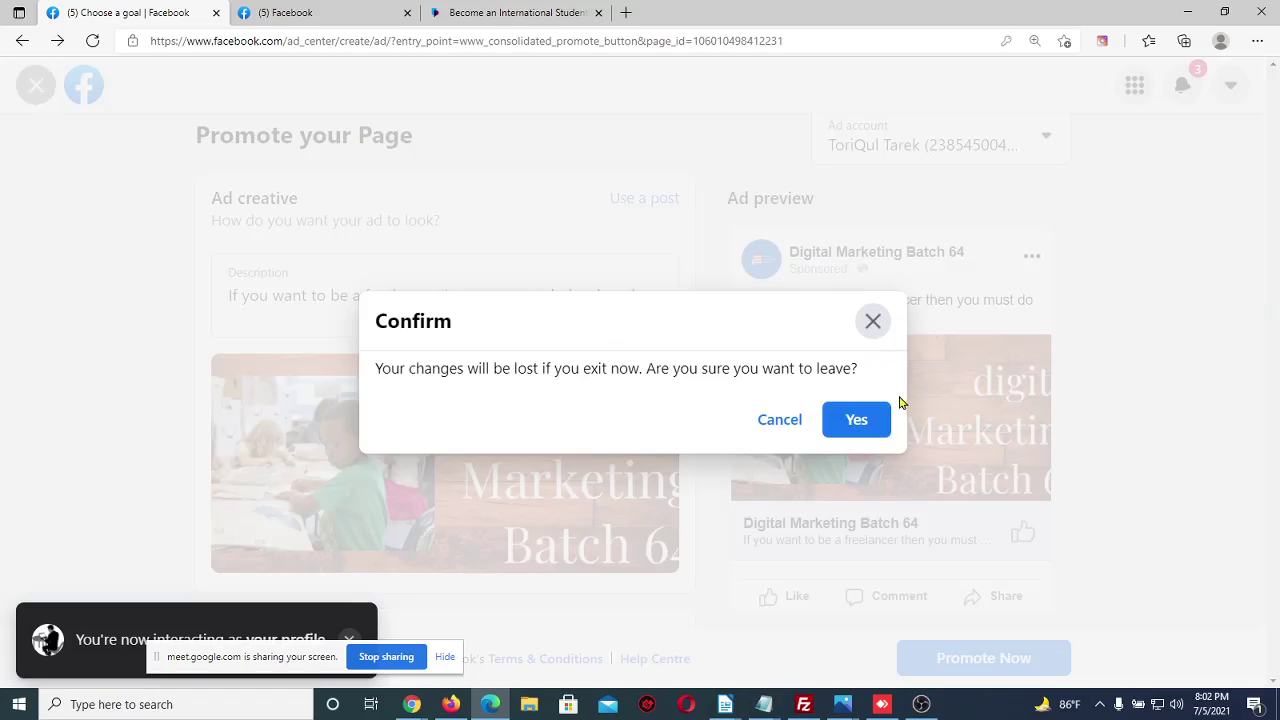
left_click(855, 419)
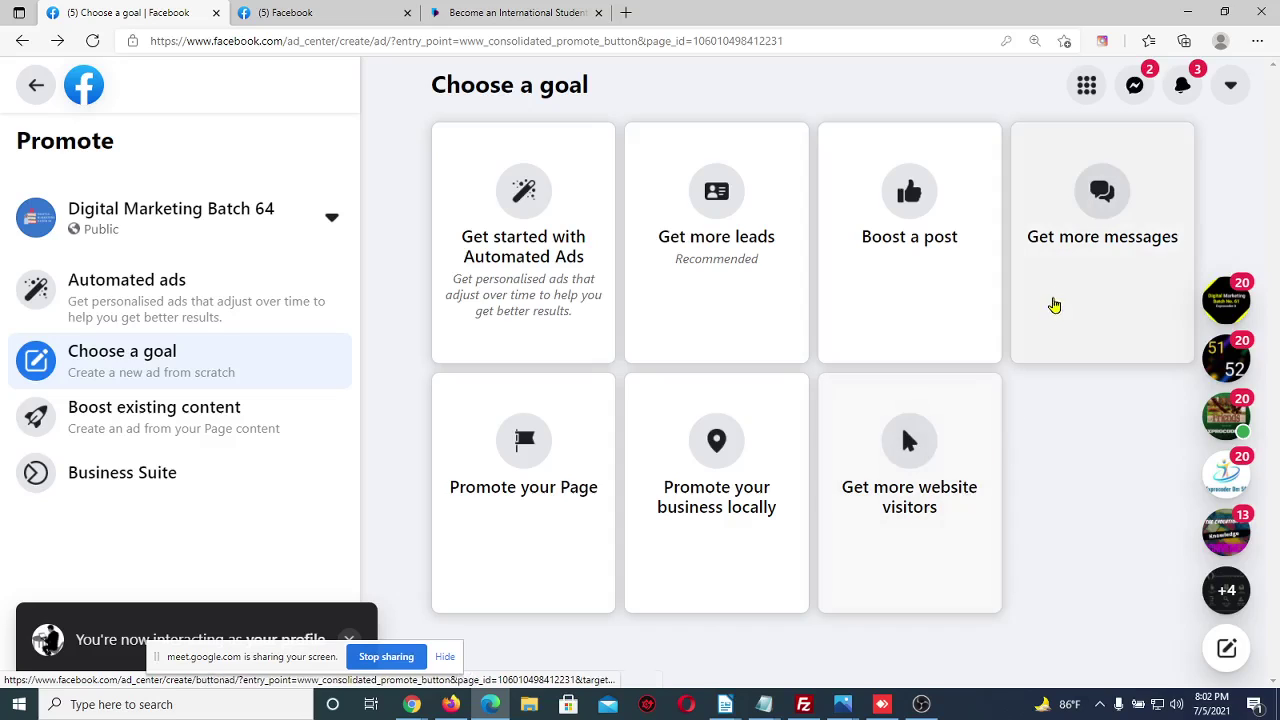
Start a Get more website visitors ad and compare it with the news feed post
left_click(970, 442)
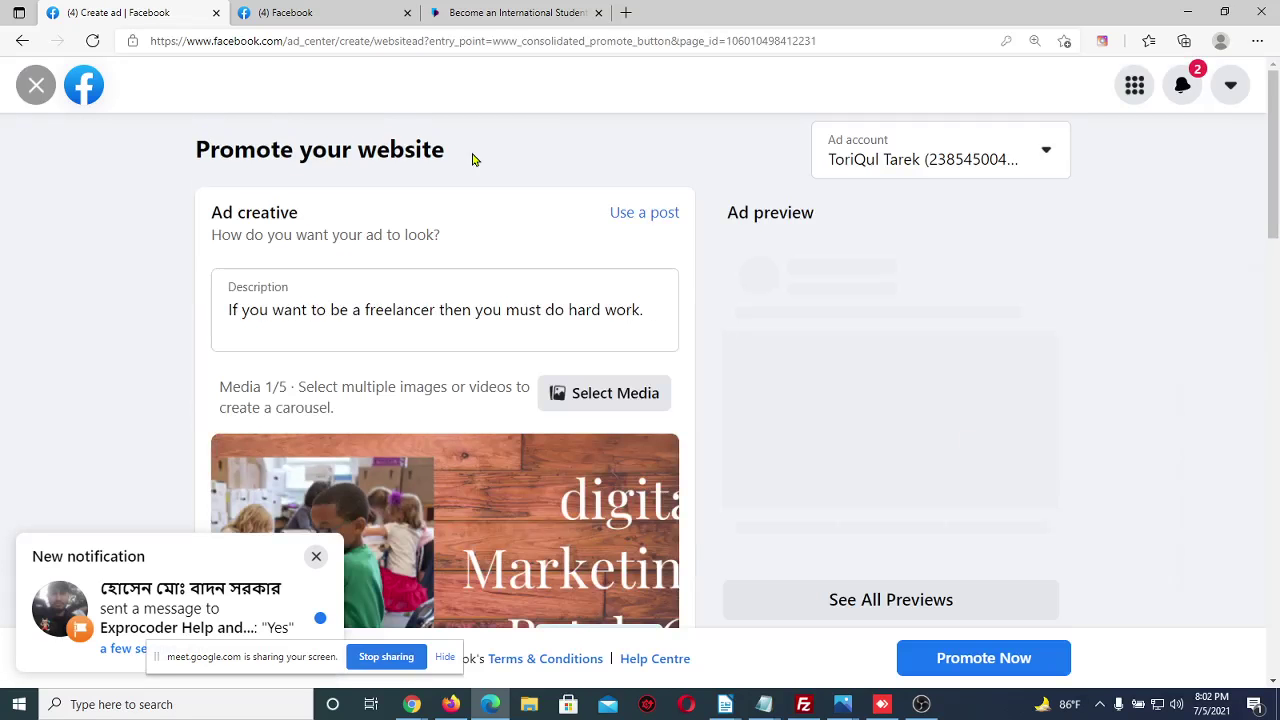
left_click(320, 10)
scroll(684, 342, "up", 3)
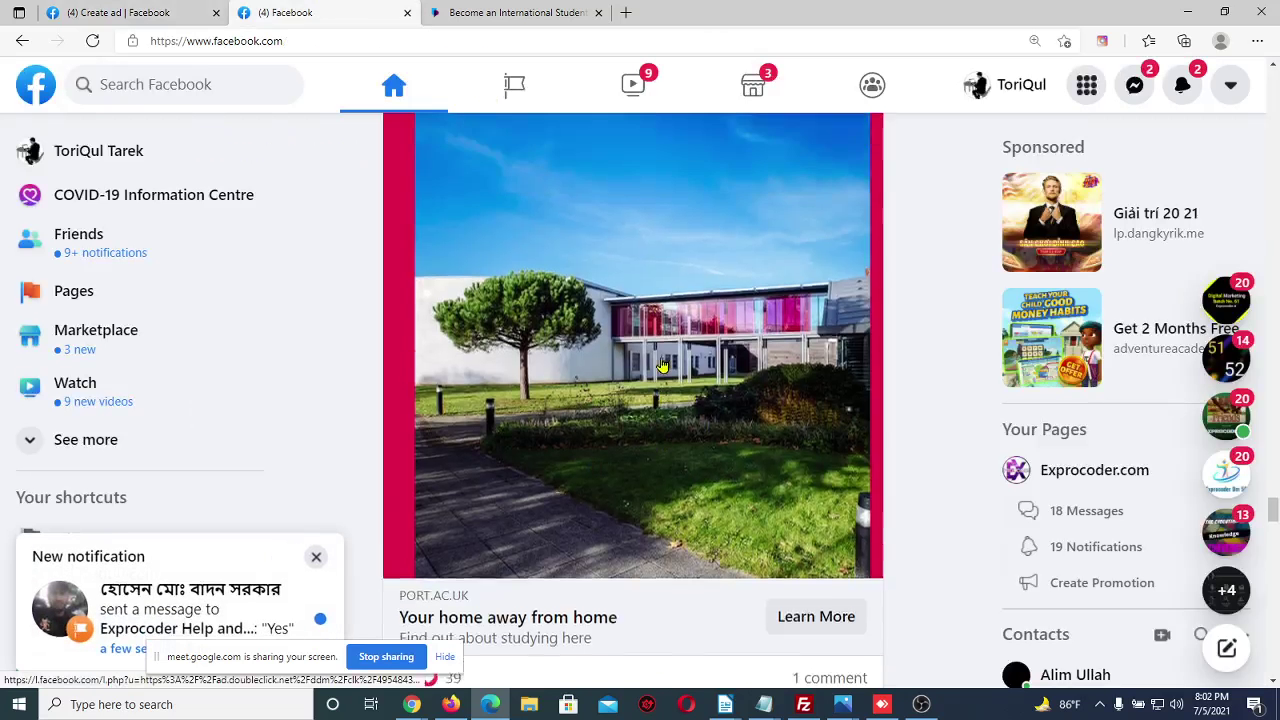
left_click(184, 8)
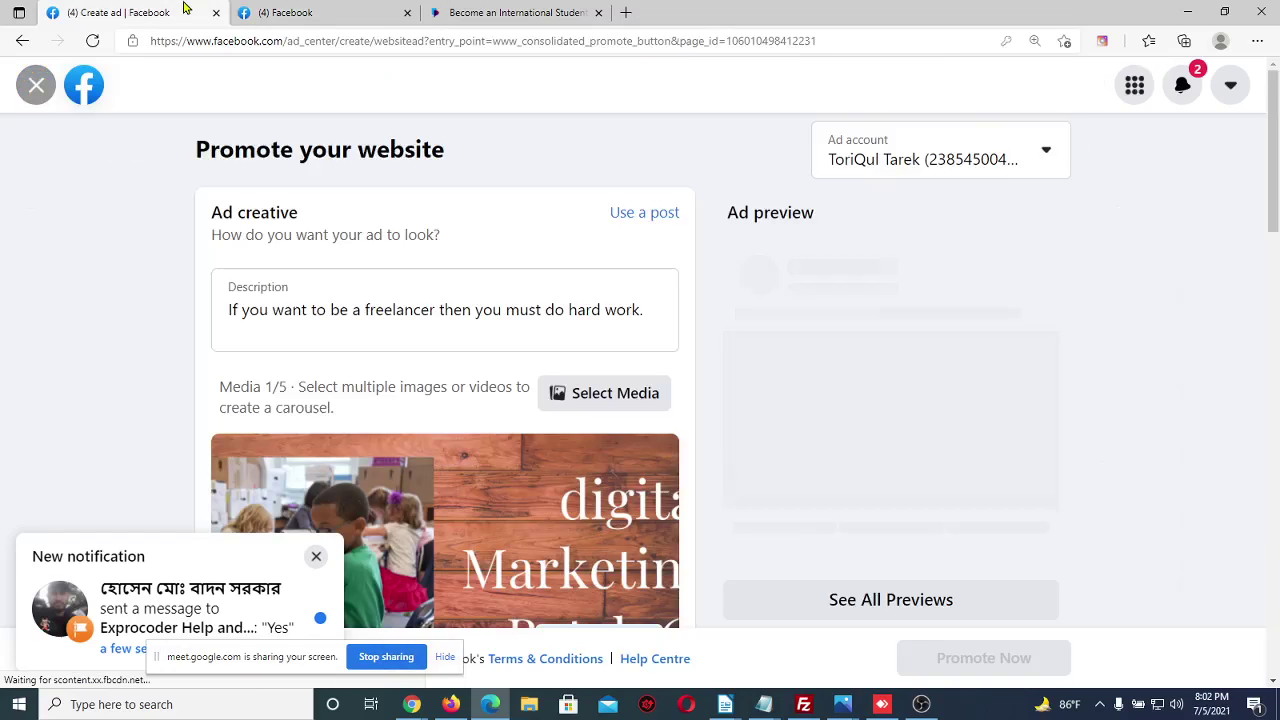
left_click(323, 8)
scroll(930, 271, "up", 1)
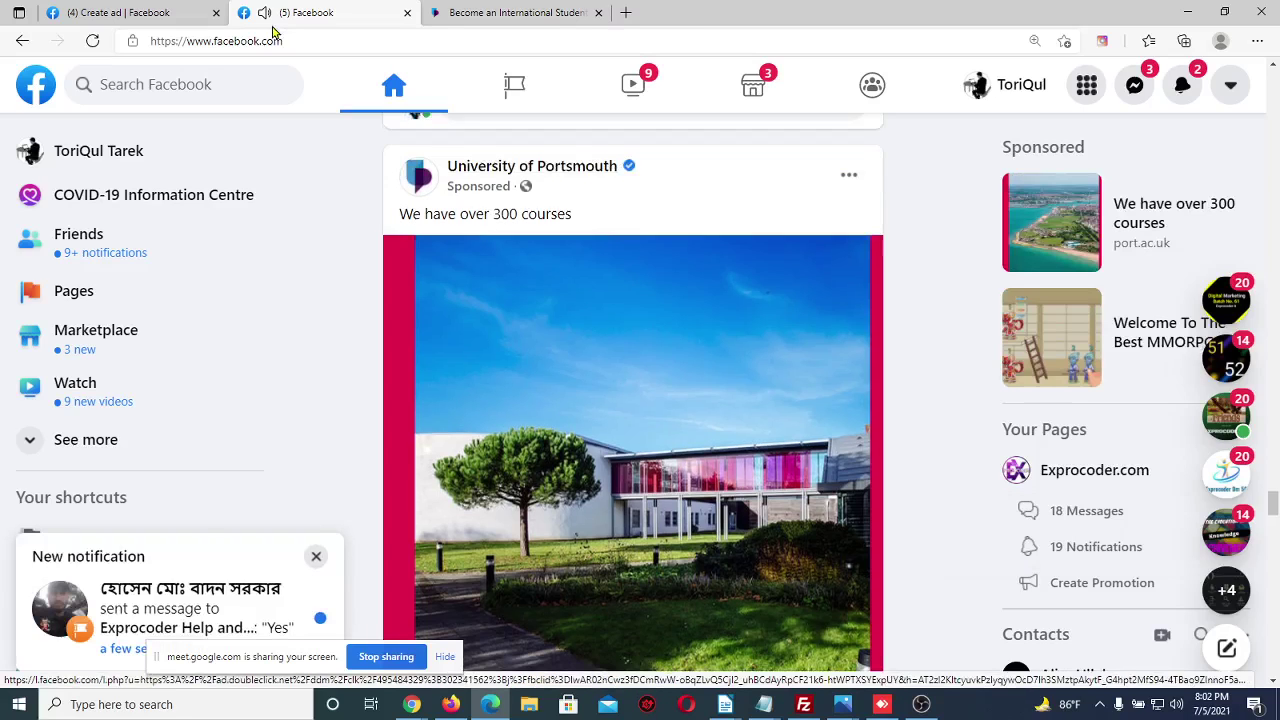
left_click(130, 8)
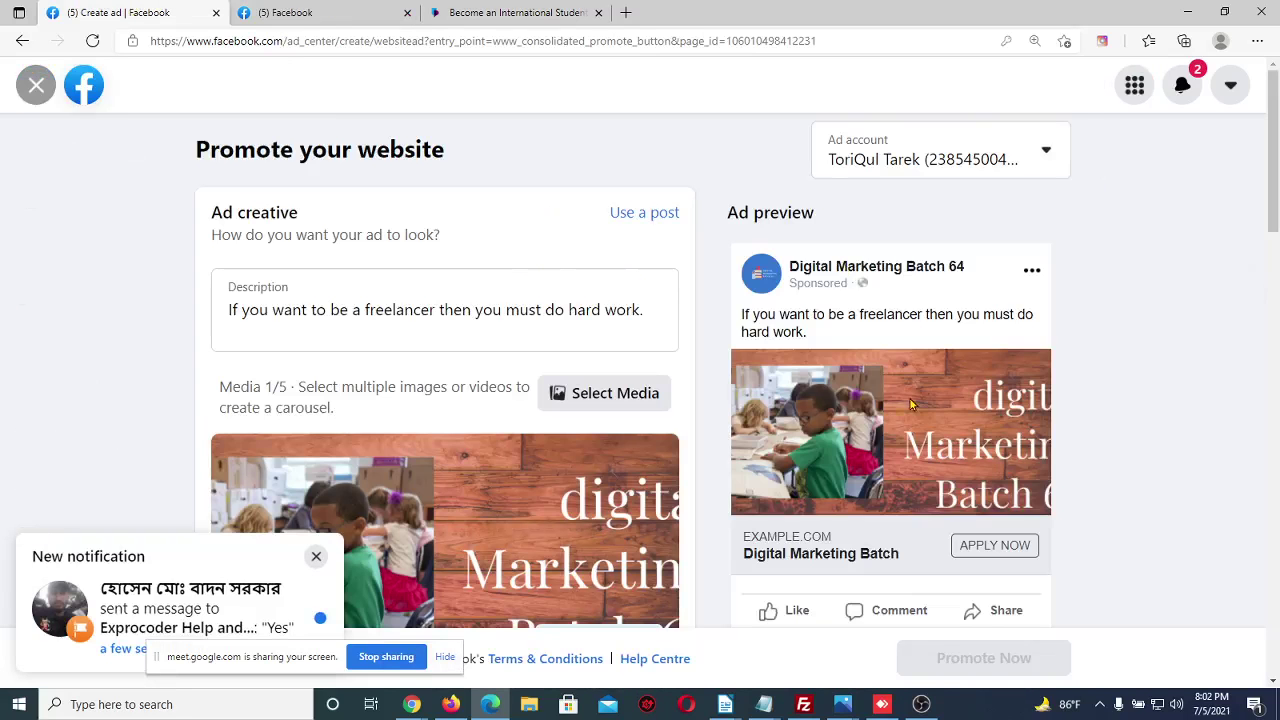
Set the website ad's button label to Learn More and close the form
scroll(744, 363, "down", 1)
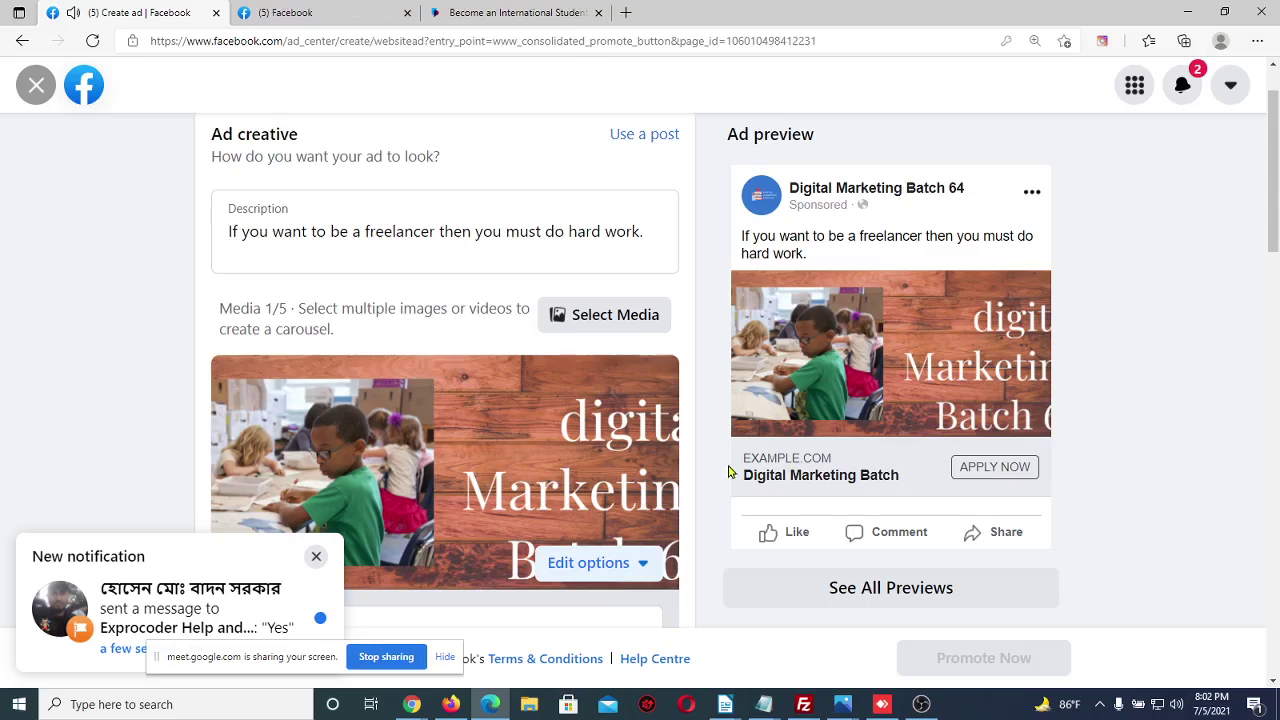
scroll(683, 483, "down", 3)
scroll(683, 483, "down", 3)
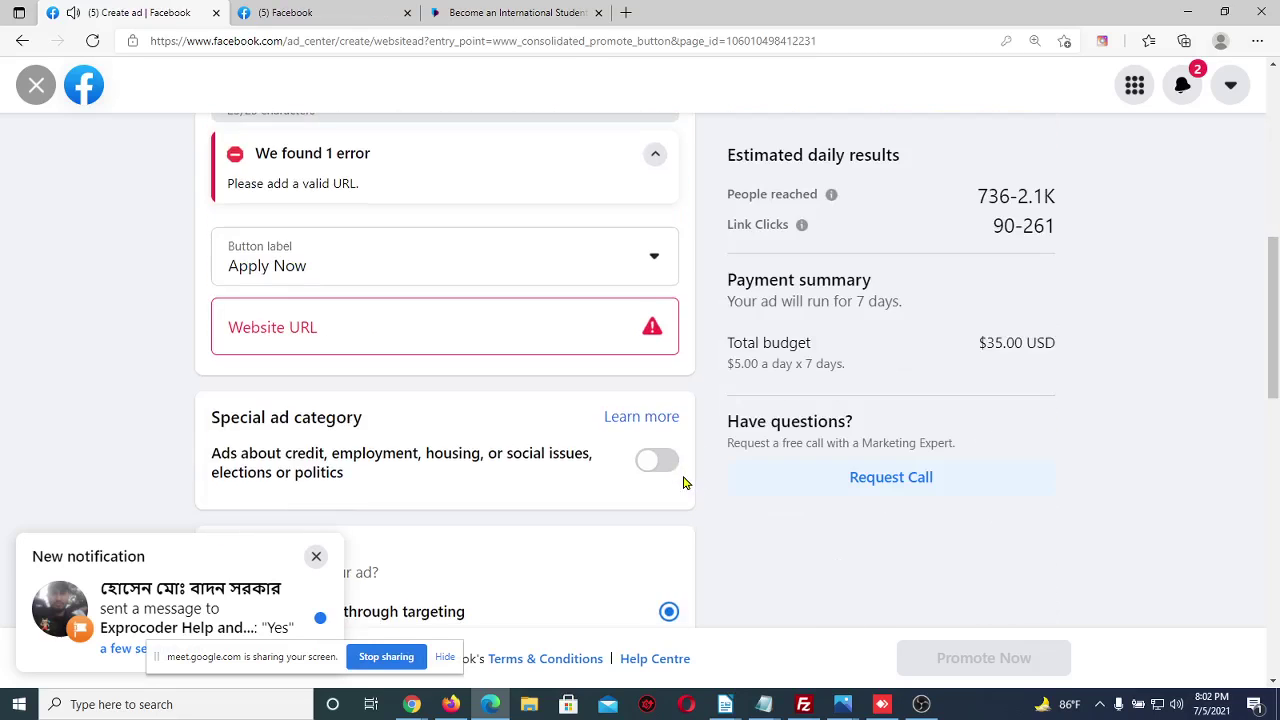
left_click(478, 271)
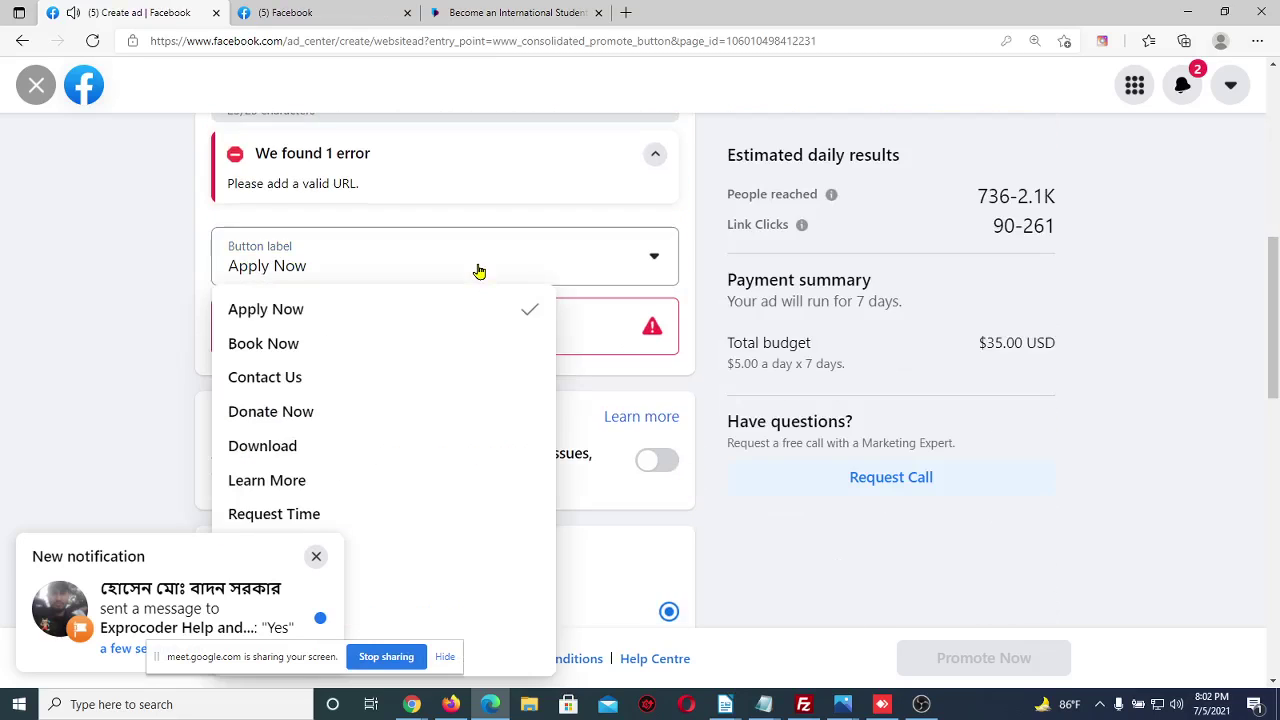
left_click(296, 480)
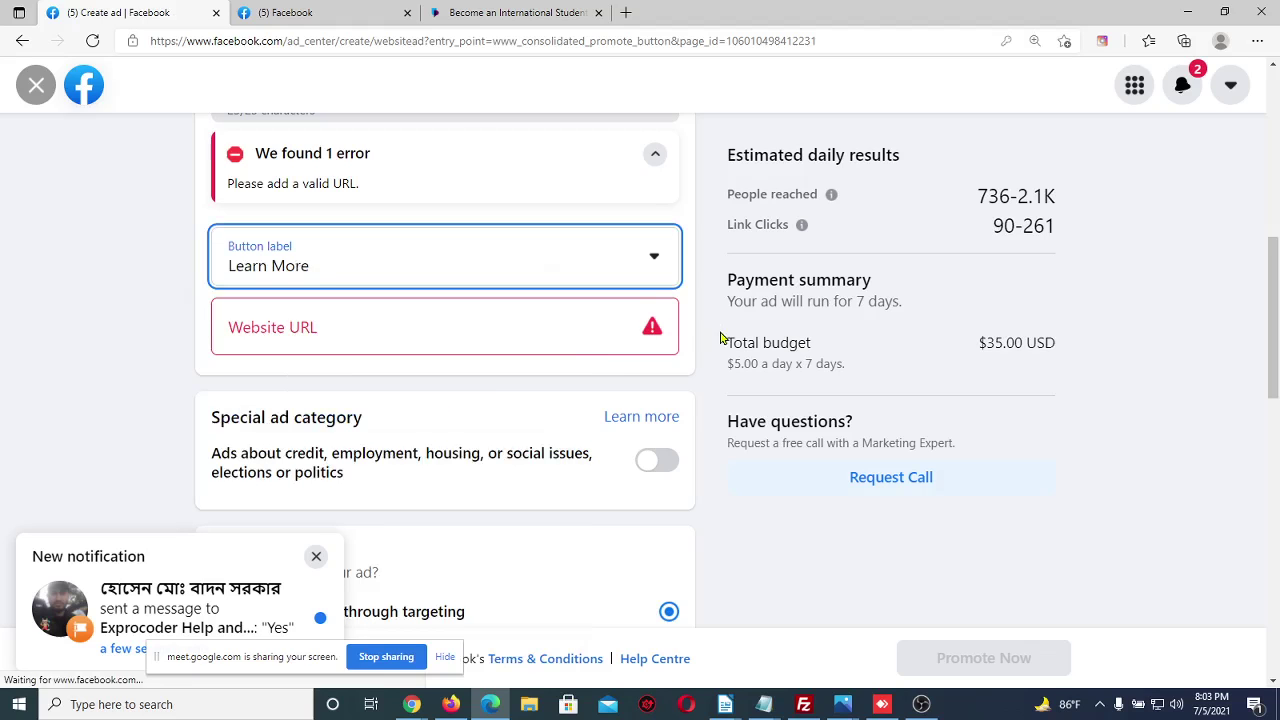
scroll(720, 336, "up", 6)
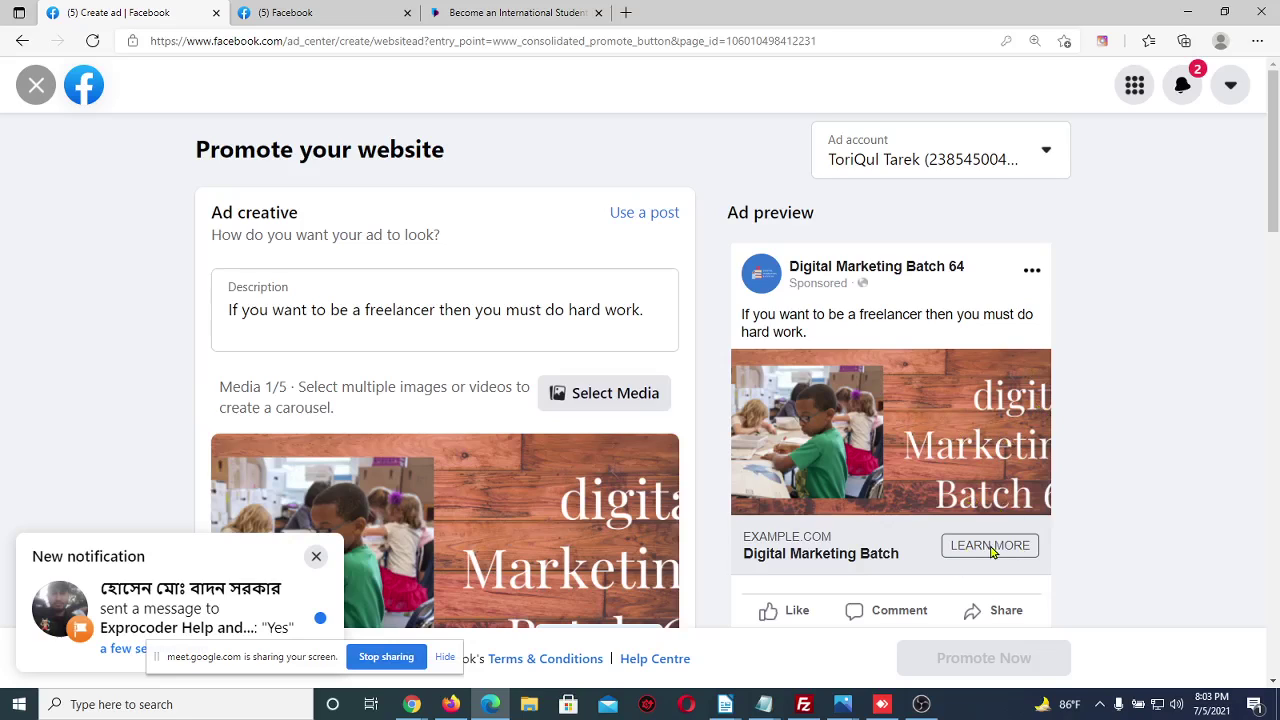
left_click(36, 95)
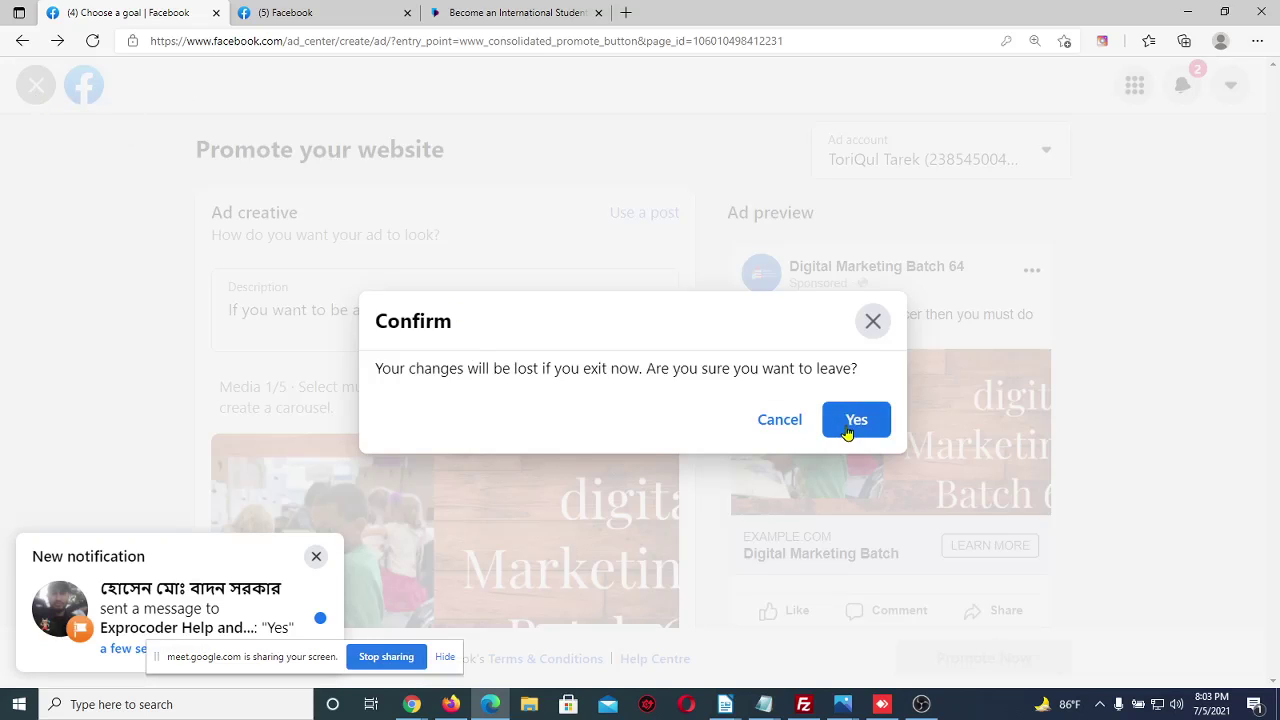
Discard the website ad draft and start a fresh Get more messages ad
left_click(847, 425)
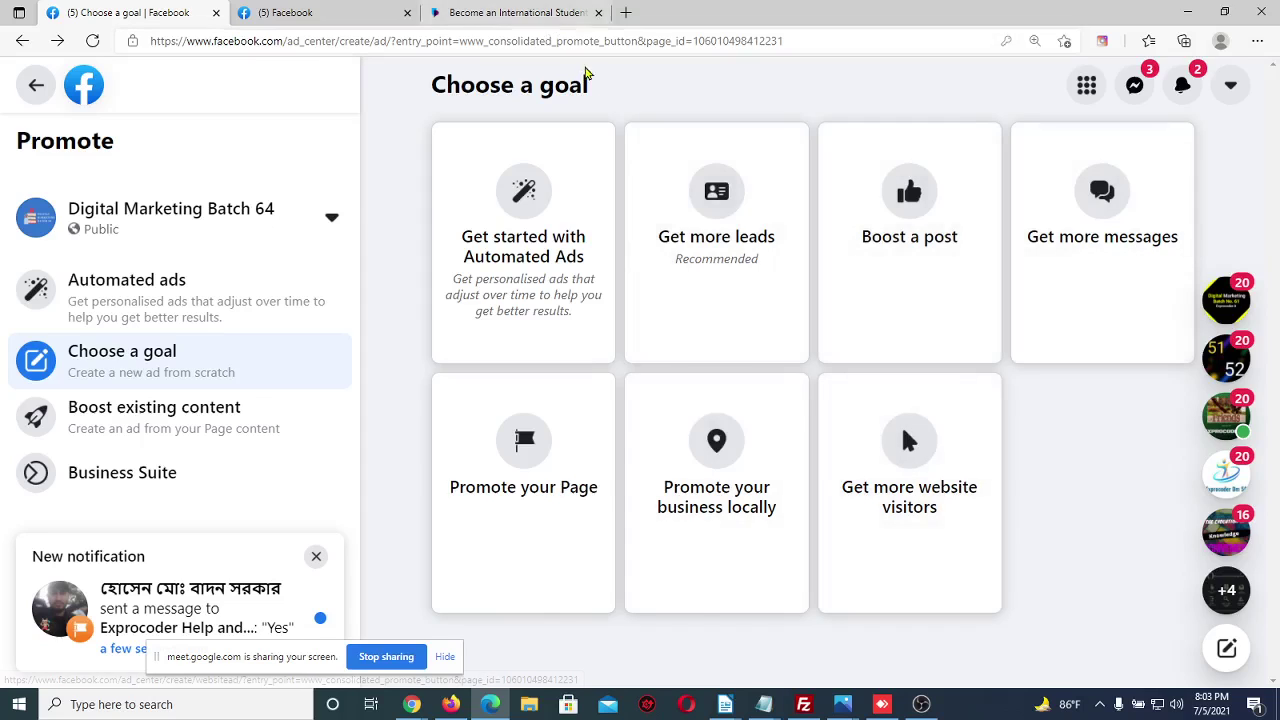
left_click_drag(603, 91, 553, 86)
left_click(621, 97)
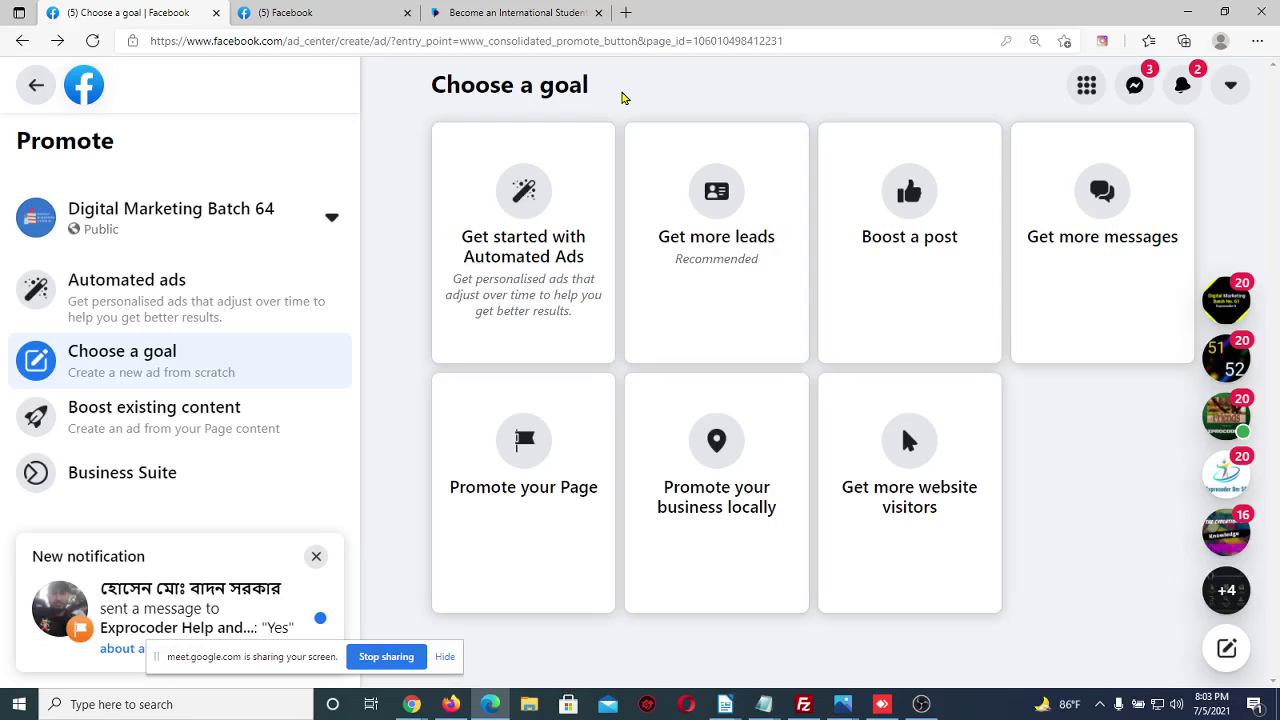
left_click(1044, 234)
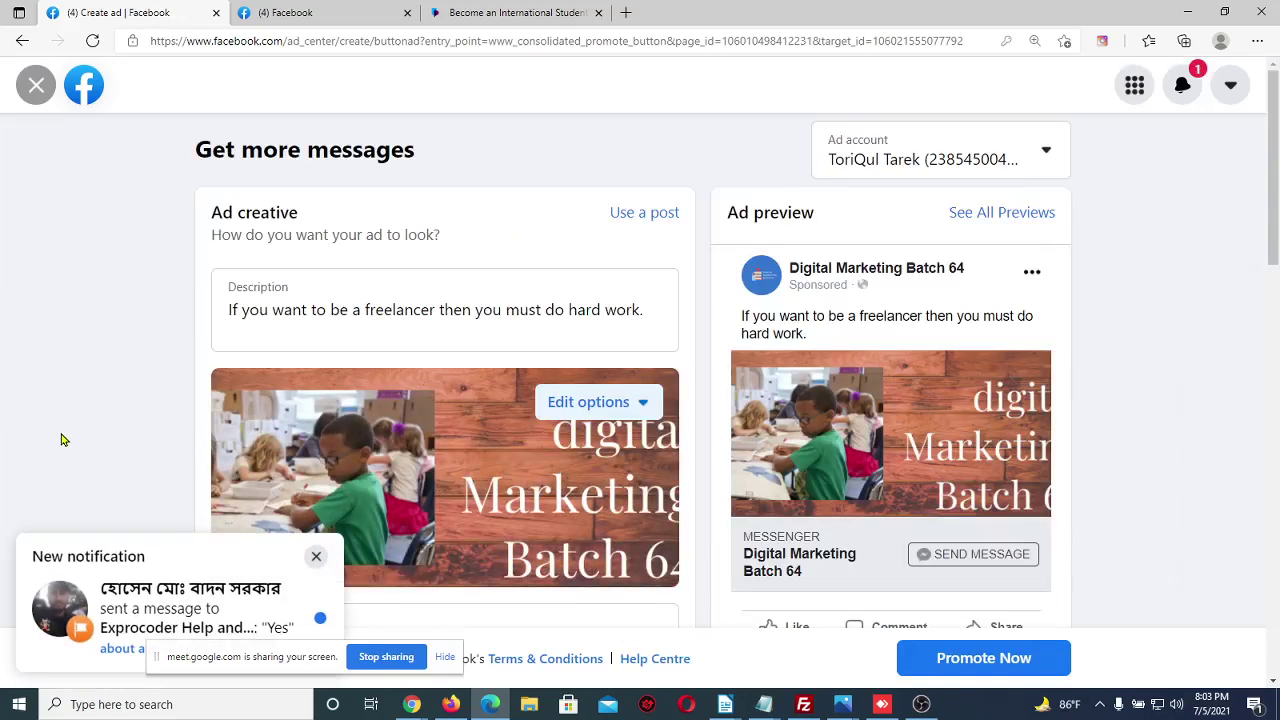
scroll(63, 437, "down", 1)
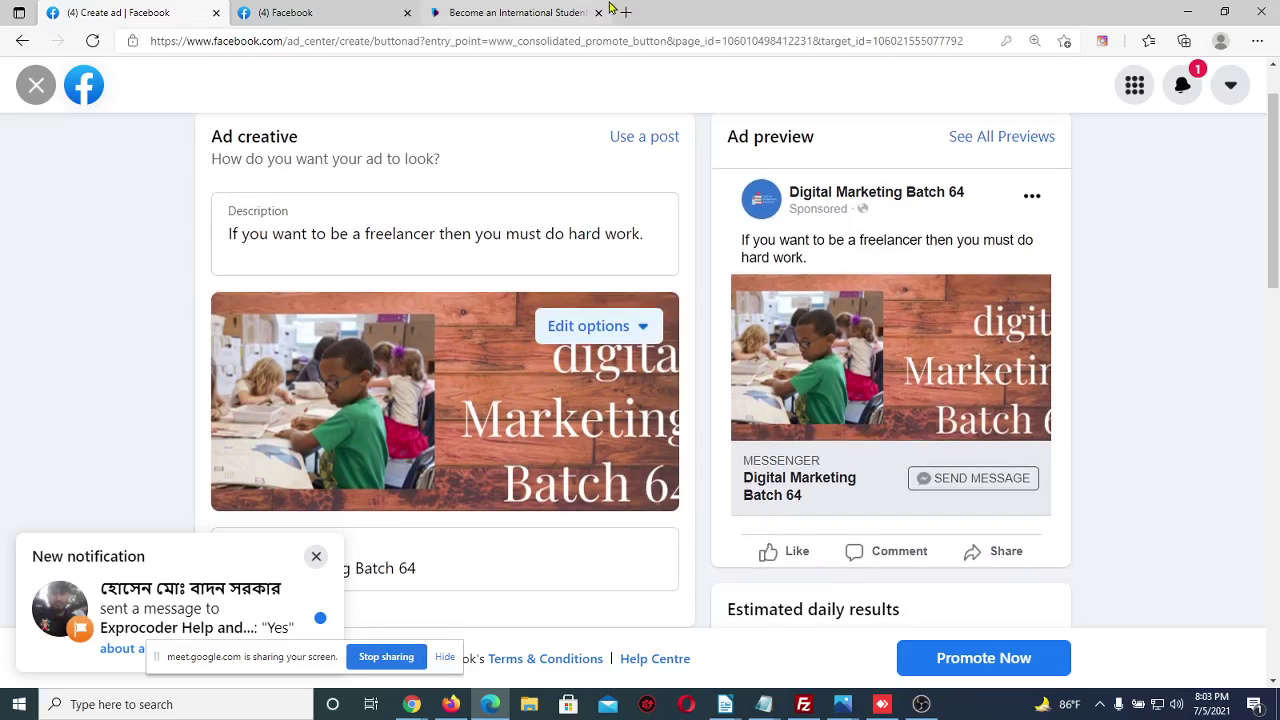
In a new browser tab, search 'star' to load the Star Tech laptop listing
left_click(413, 705)
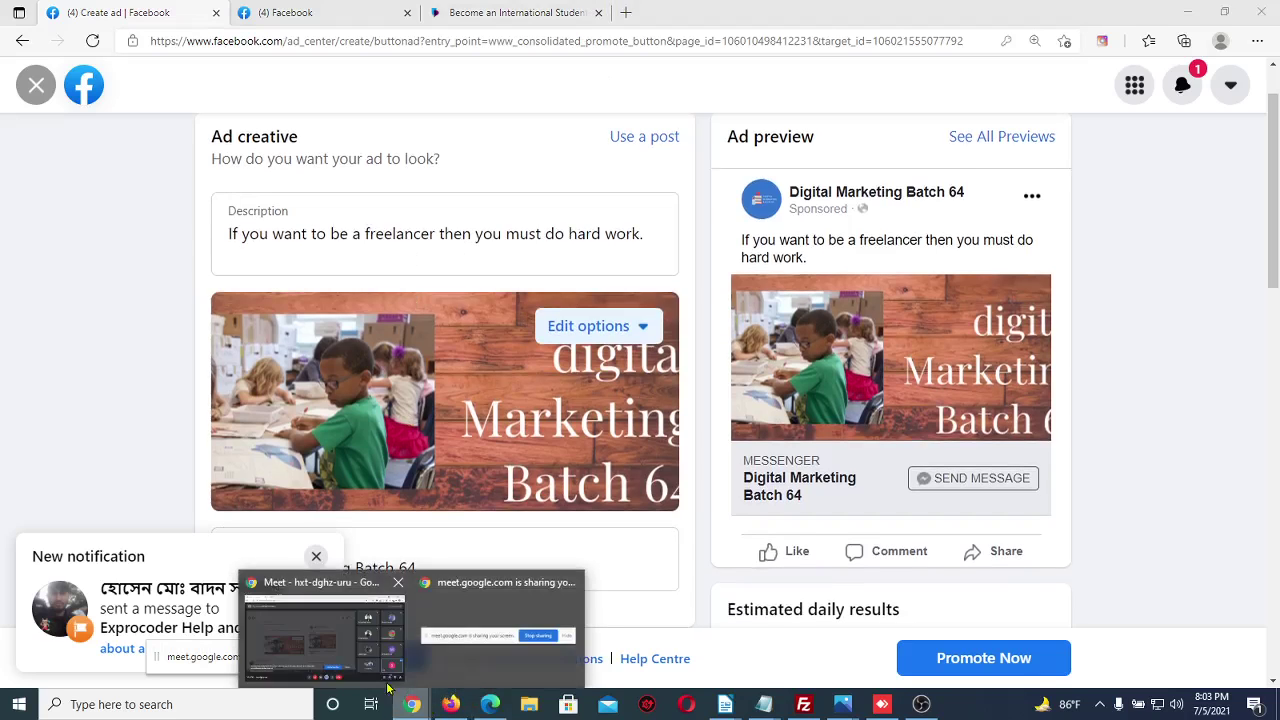
left_click(300, 630)
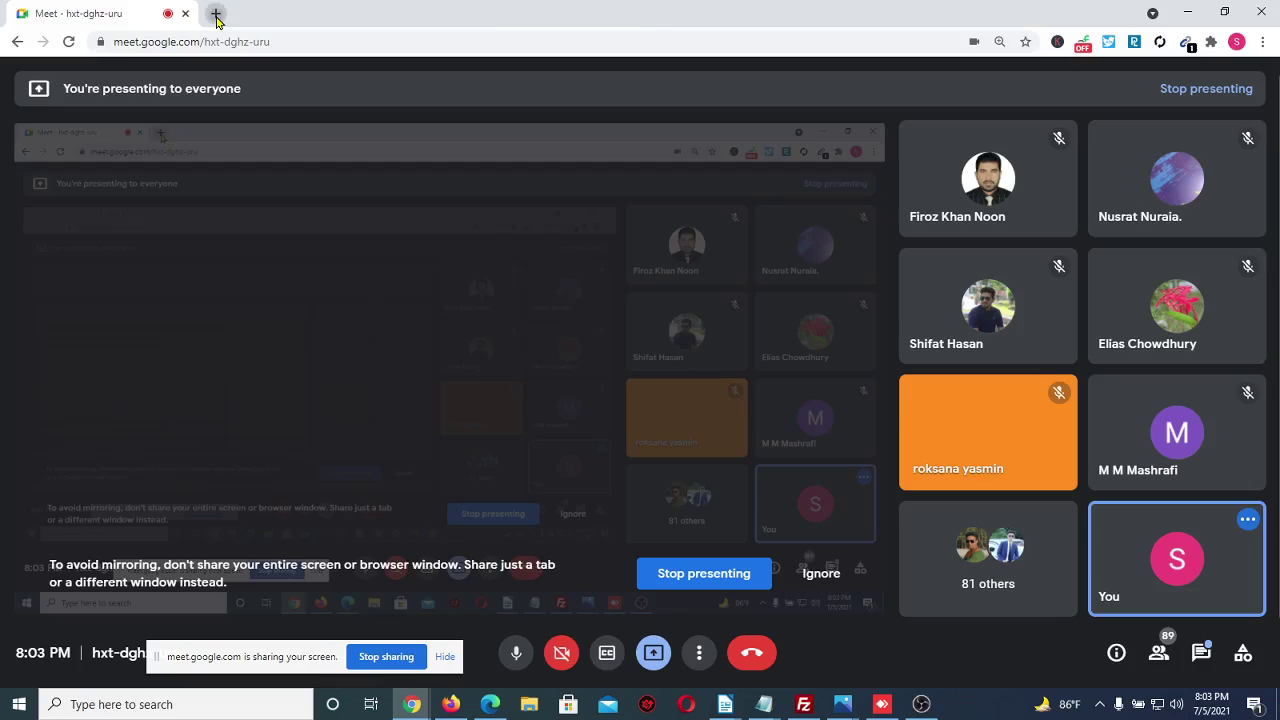
left_click(216, 16)
type("star")
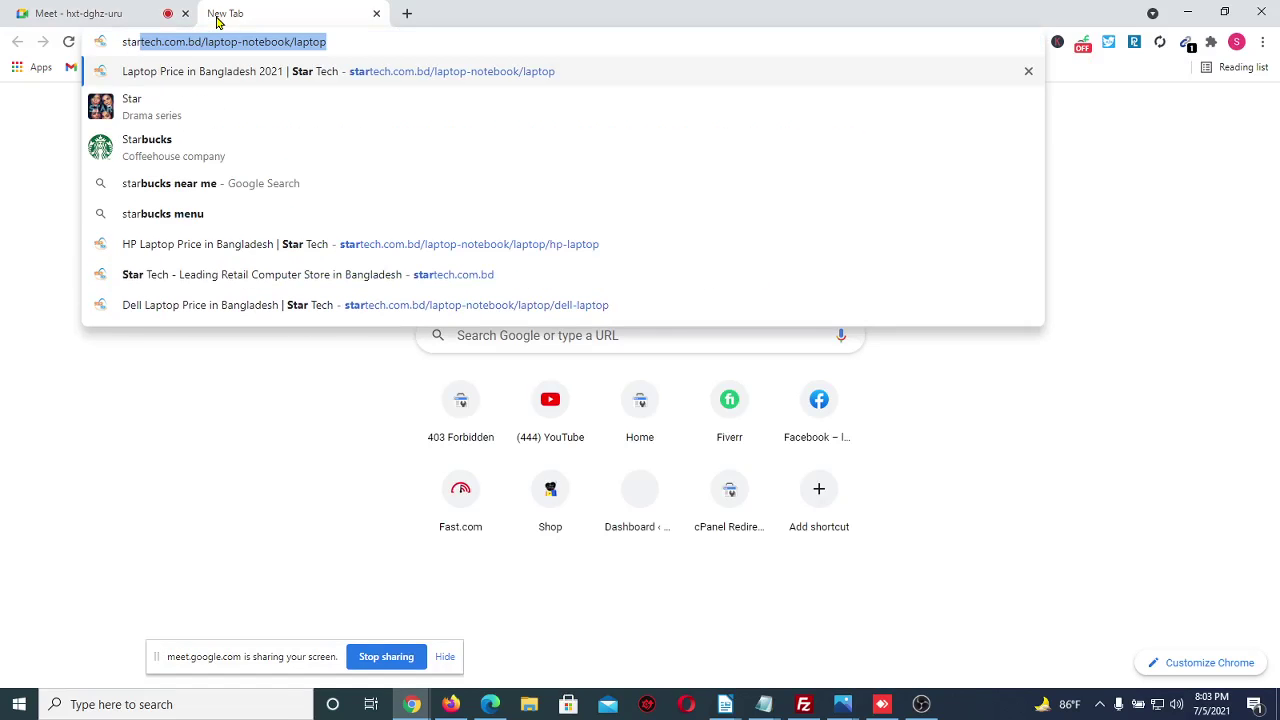
key("Return")
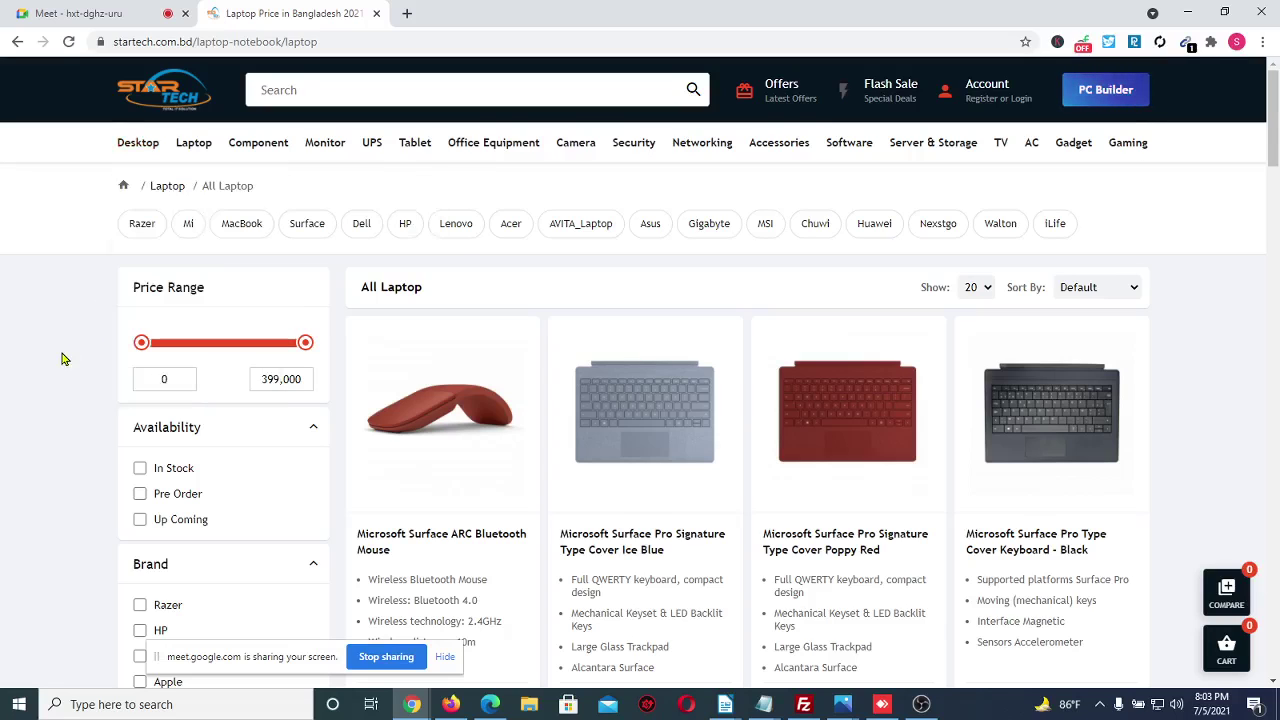
scroll(33, 452, "down", 1)
scroll(33, 452, "up", 1)
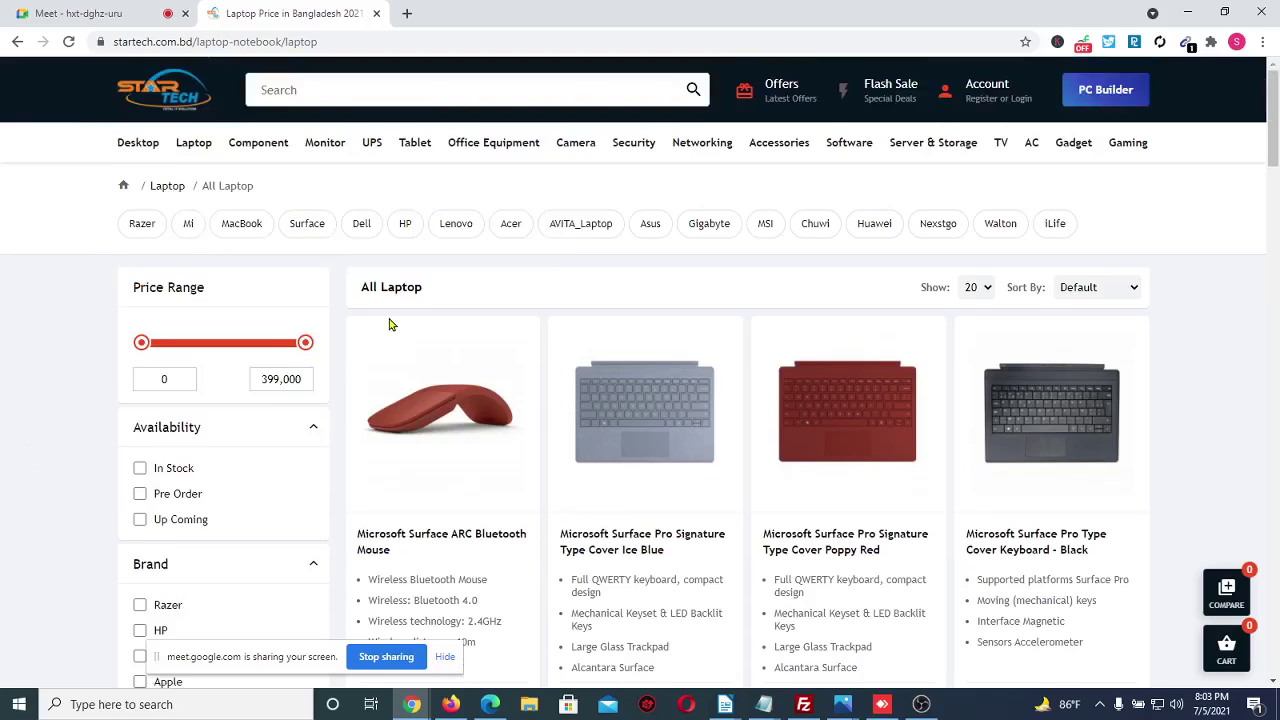
Filter to Lenovo and open the IdeaPad Slim 3 Ryzen 3 3250U product page
left_click(441, 233)
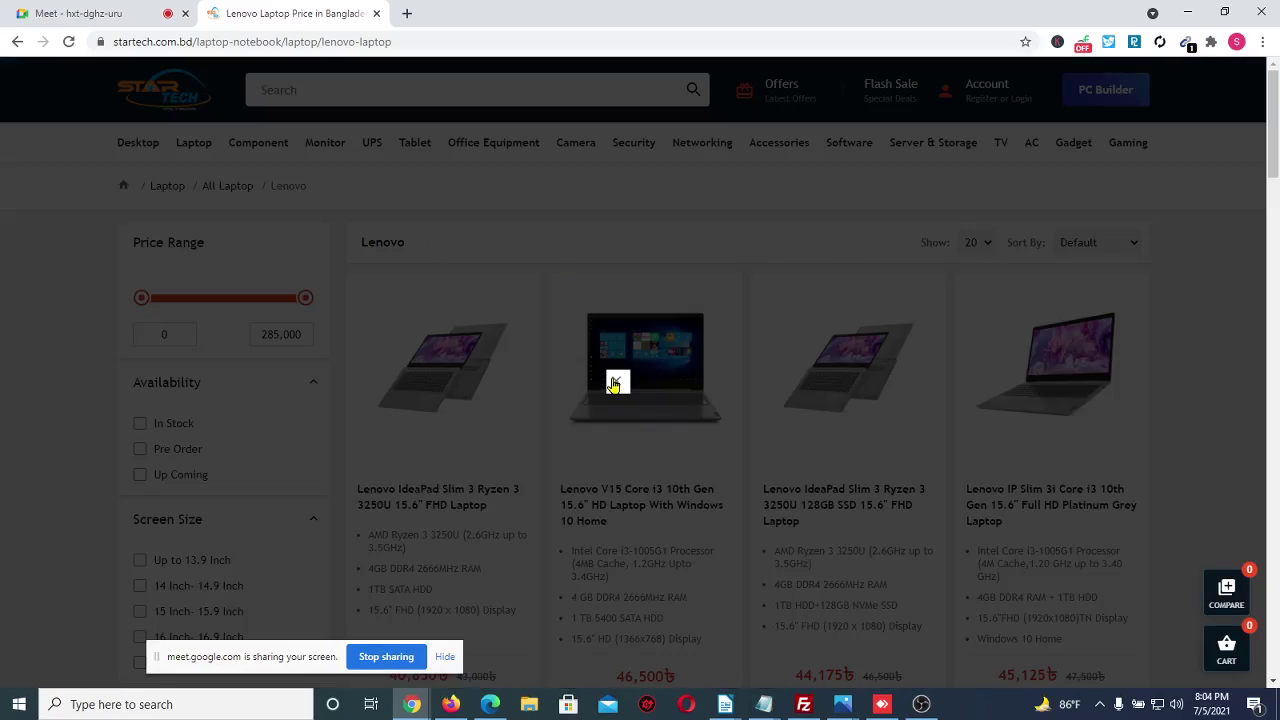
left_click(816, 188)
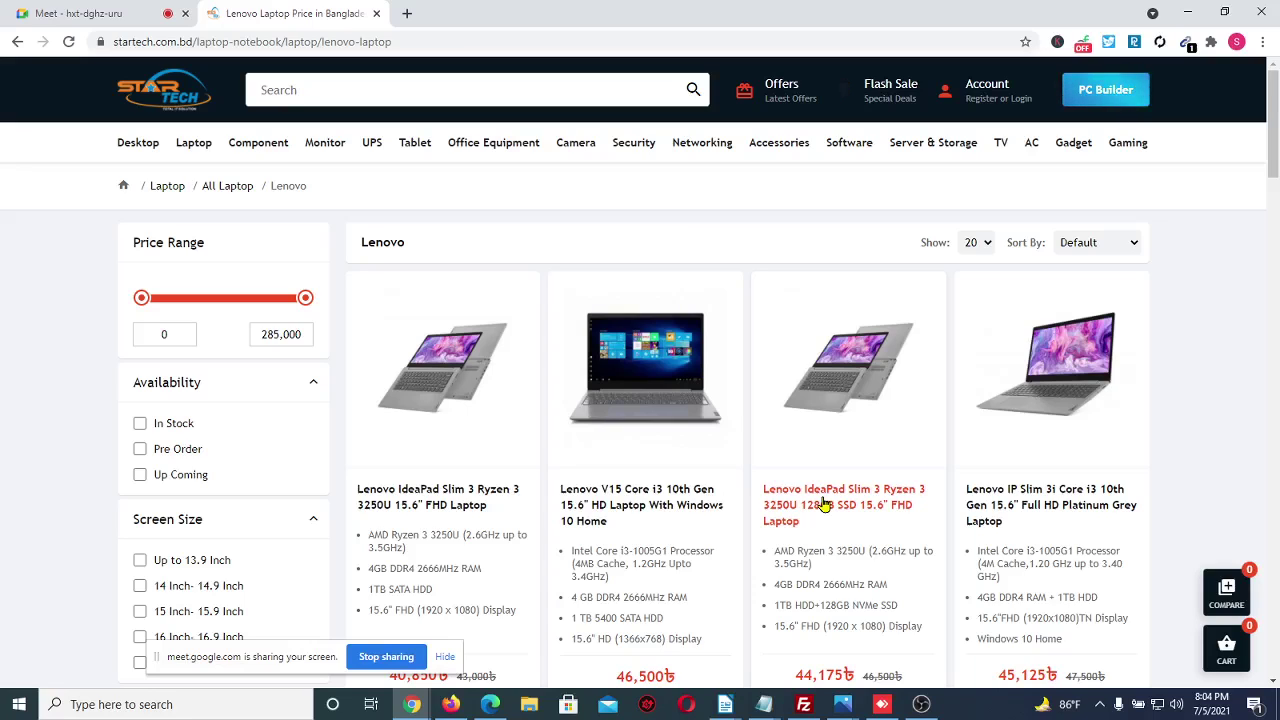
left_click(823, 376)
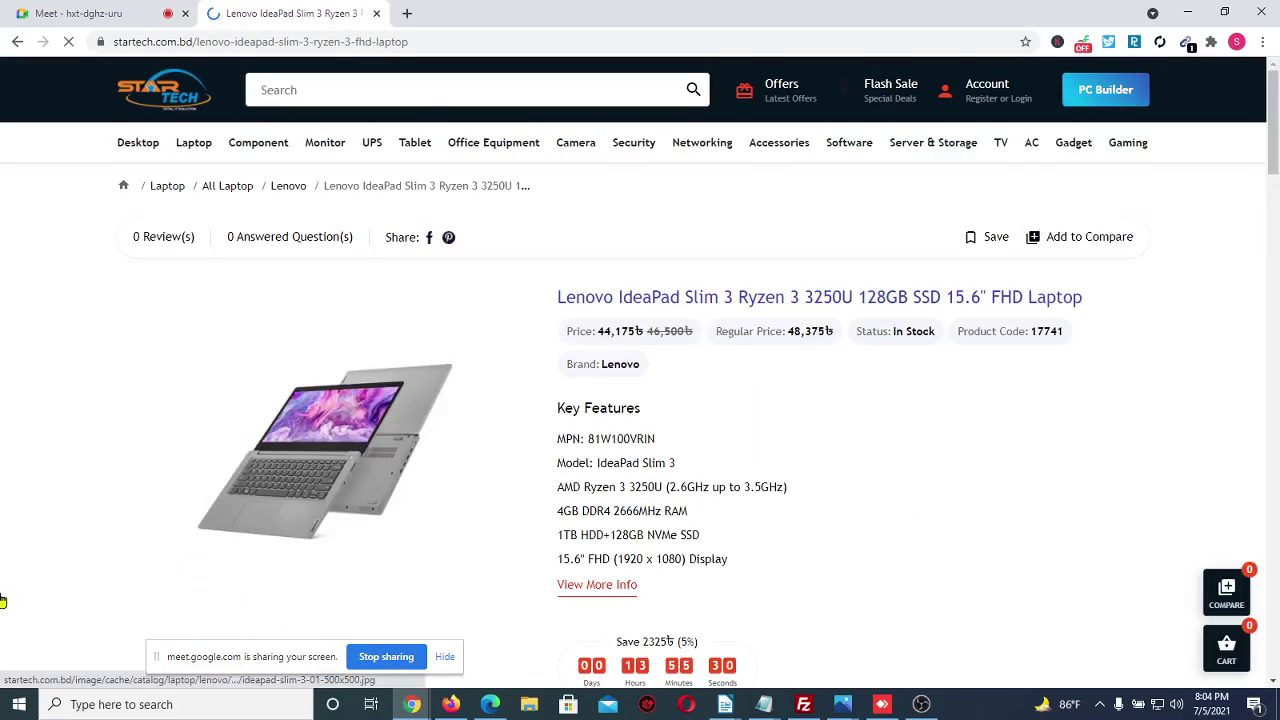
scroll(35, 507, "down", 1)
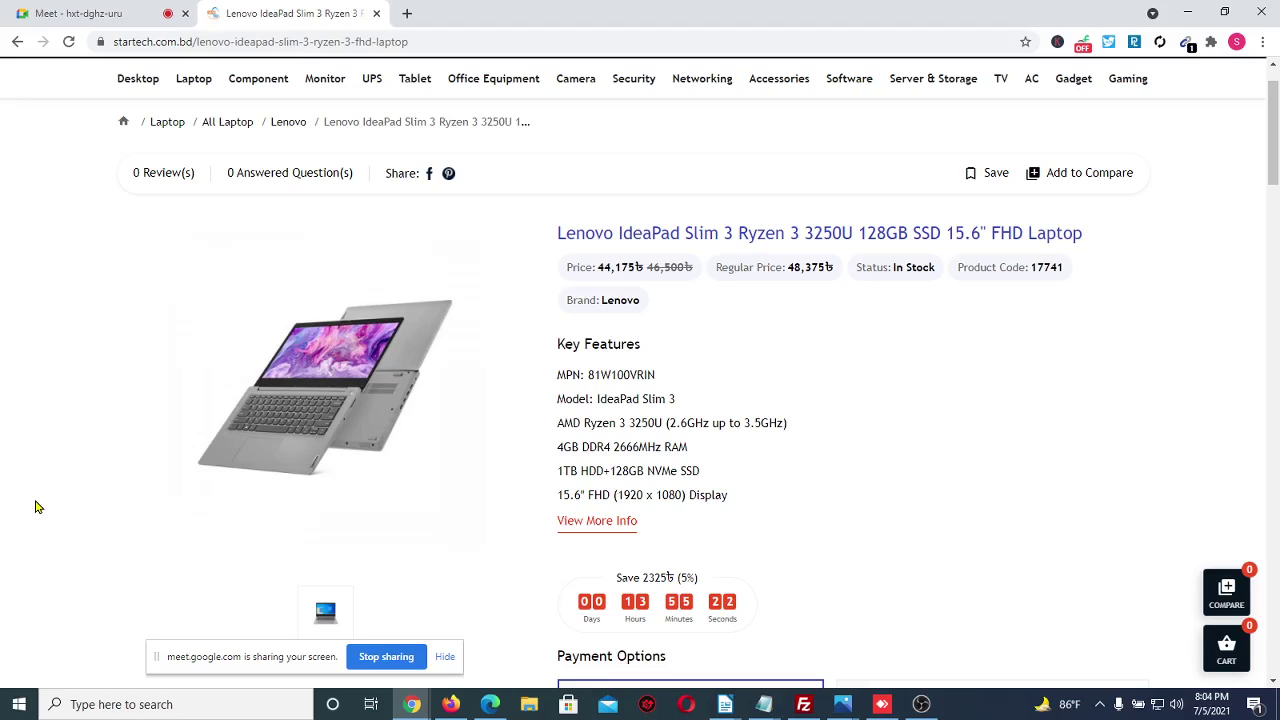
Save the laptop product image as ideapad-slim-3-01-500x500.jpg and open it
right_click(309, 417)
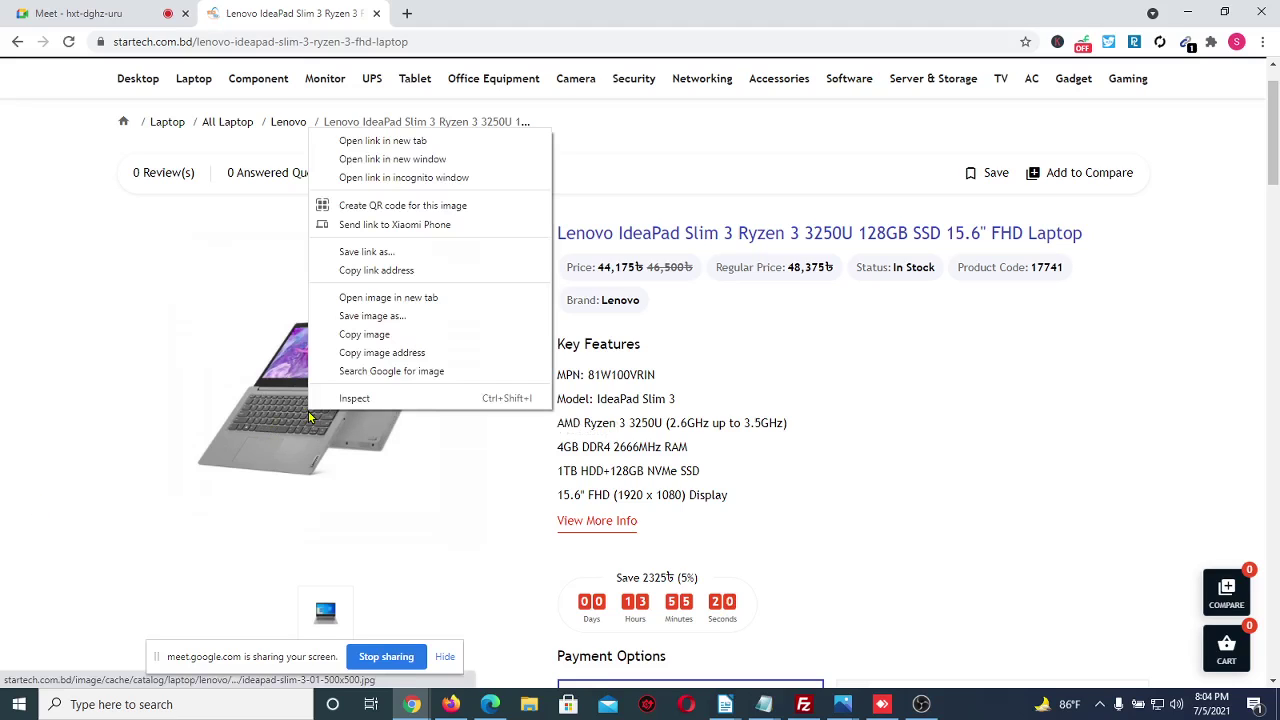
left_click(410, 316)
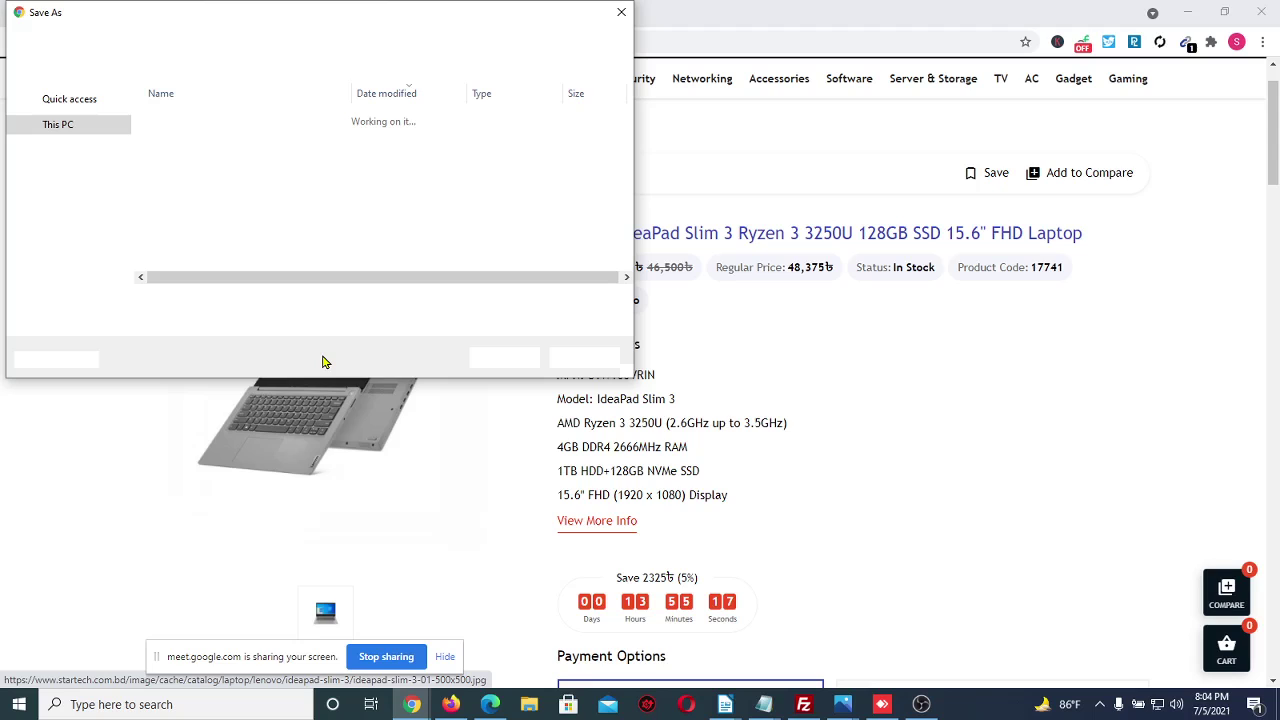
key("Return")
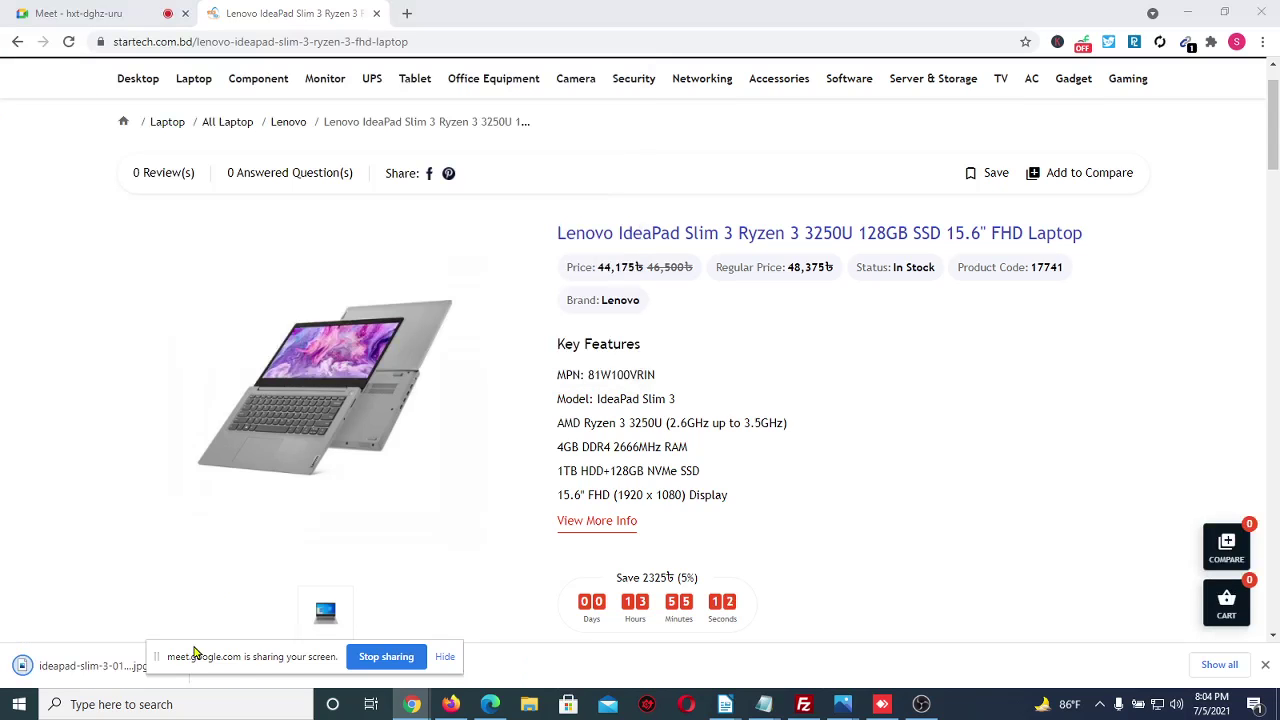
left_click(171, 666)
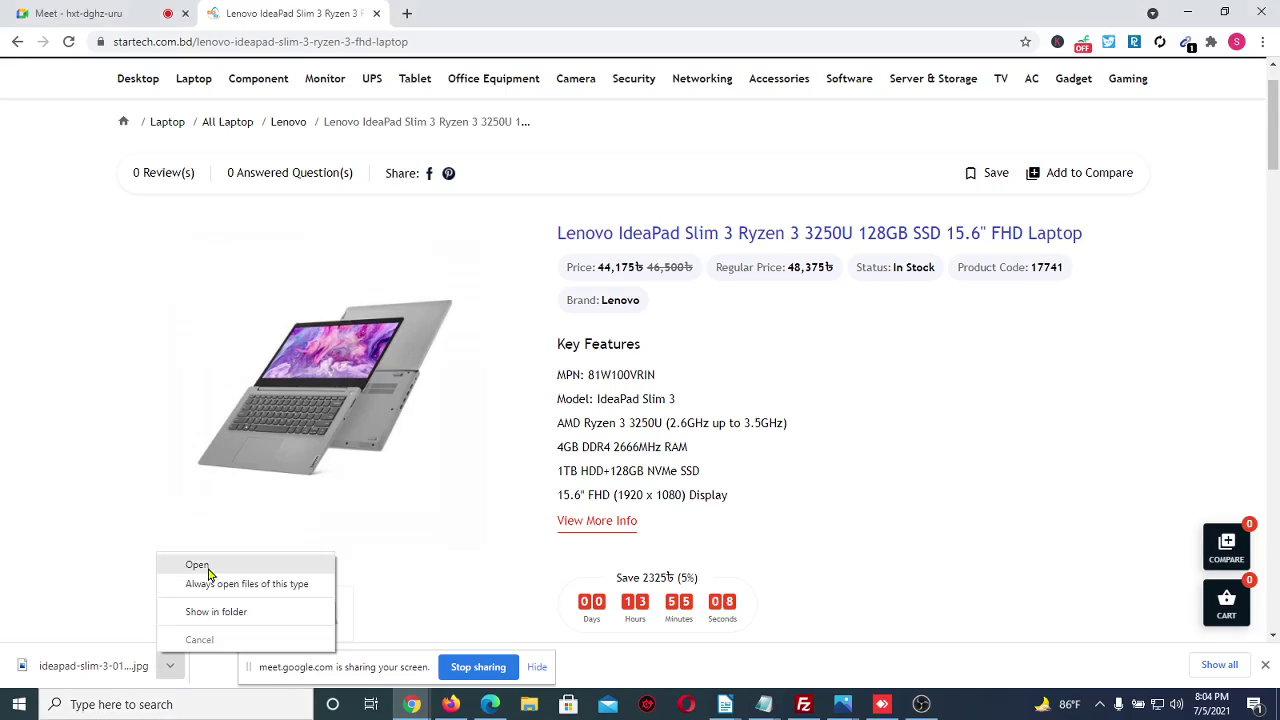
left_click(210, 569)
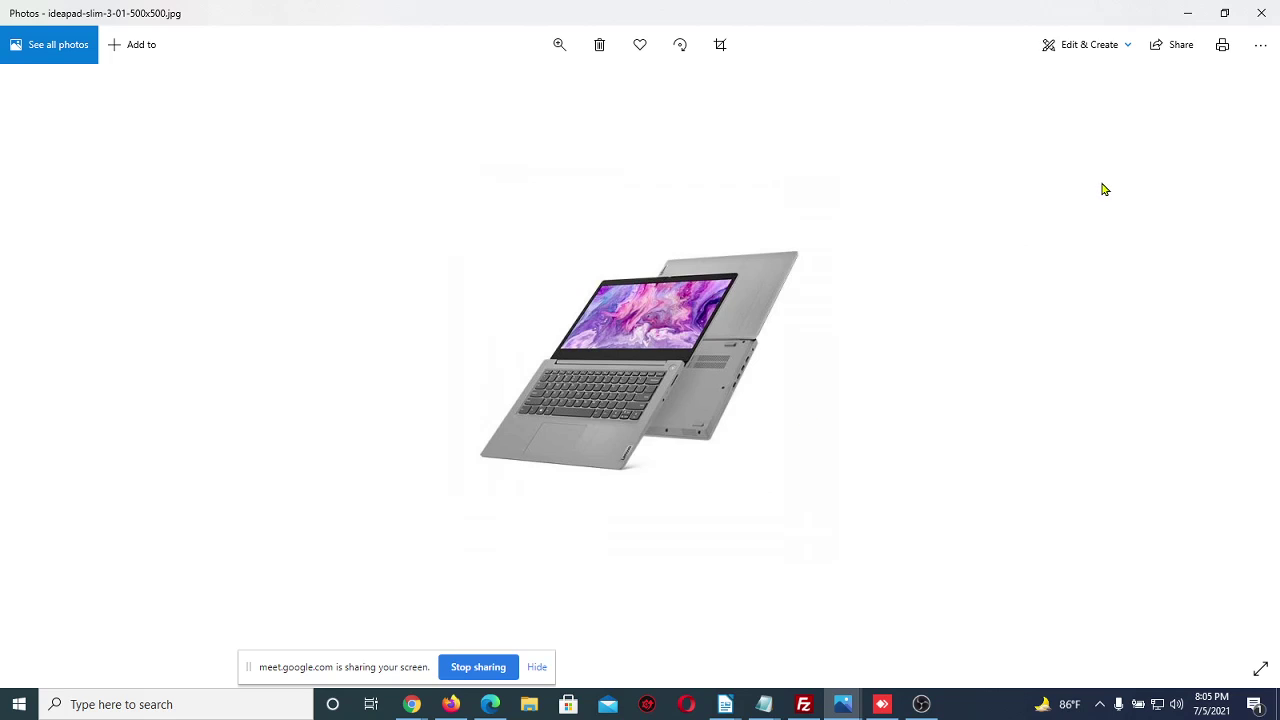
Resize the image to custom dimensions 800 × 1000 with aspect ratio unlocked
left_click(1261, 46)
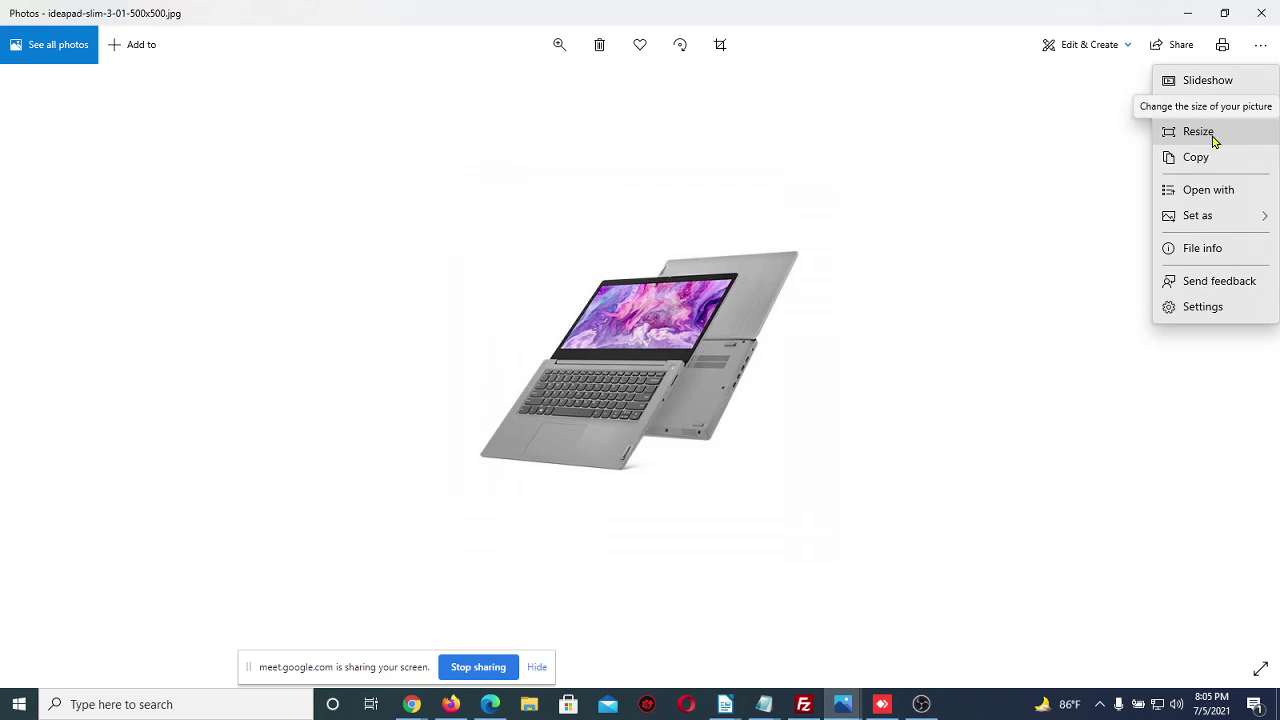
left_click(1224, 136)
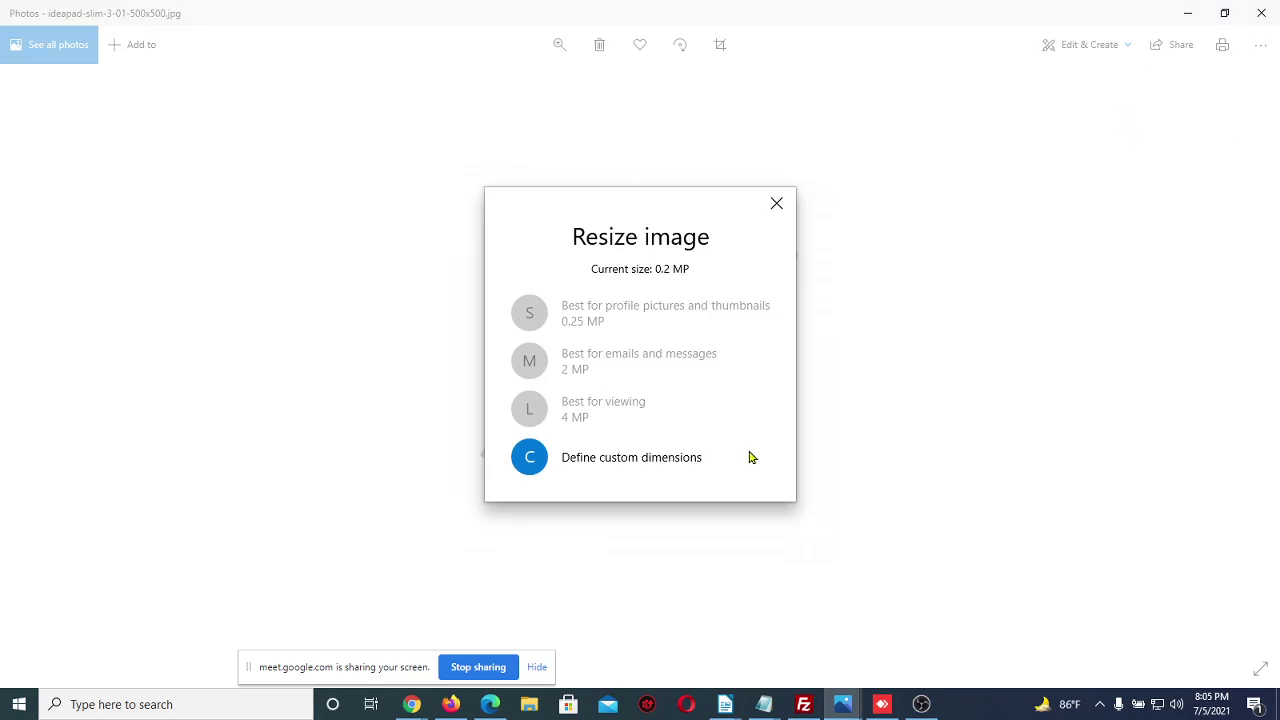
left_click(616, 464)
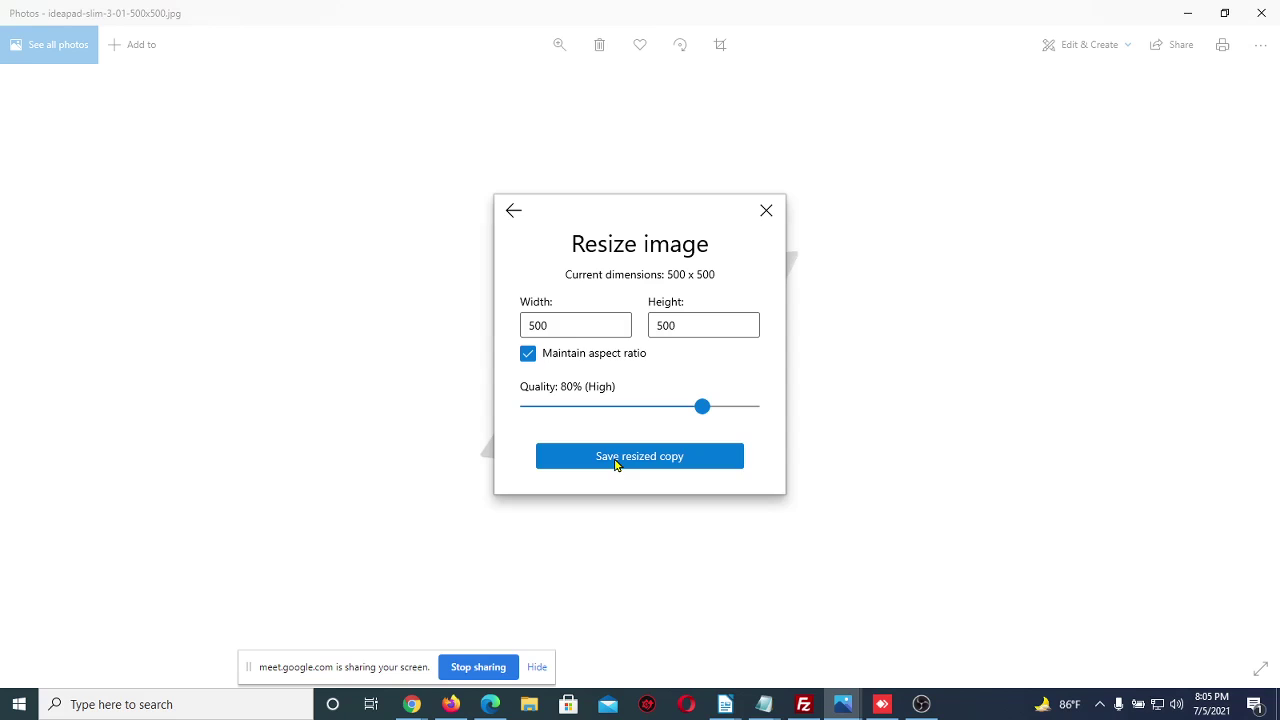
left_click(529, 354)
left_click_drag(551, 326, 498, 331)
key("BackSpace")
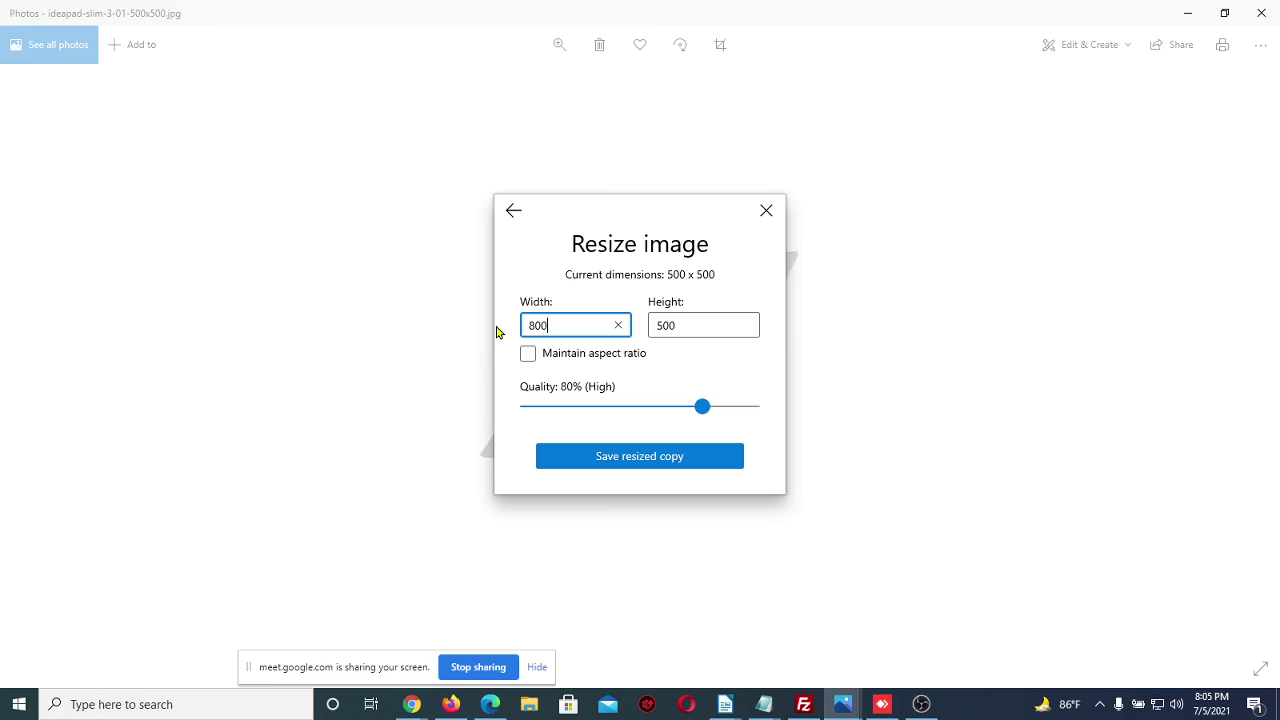
left_click(700, 326)
left_click_drag(700, 326, 659, 326)
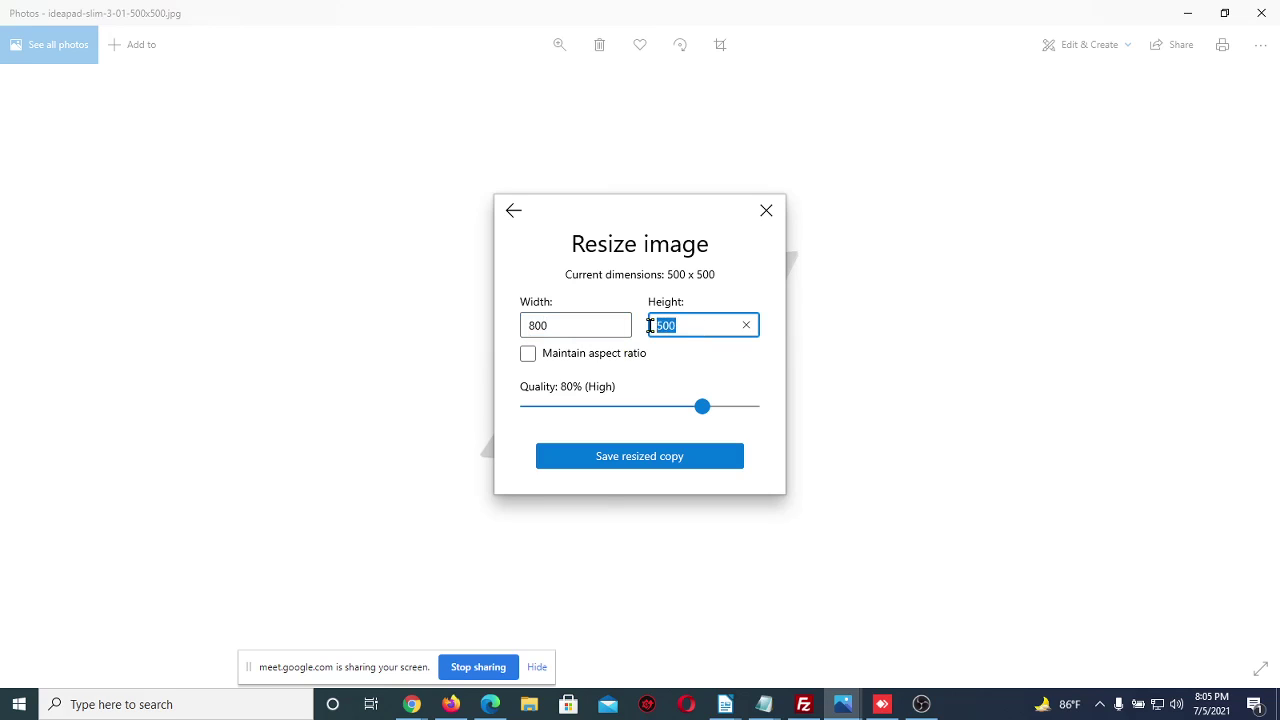
key("BackSpace")
Save the resized copy over ideapad-slim-3-01-500x500.jpg and close Photos
left_click(614, 457)
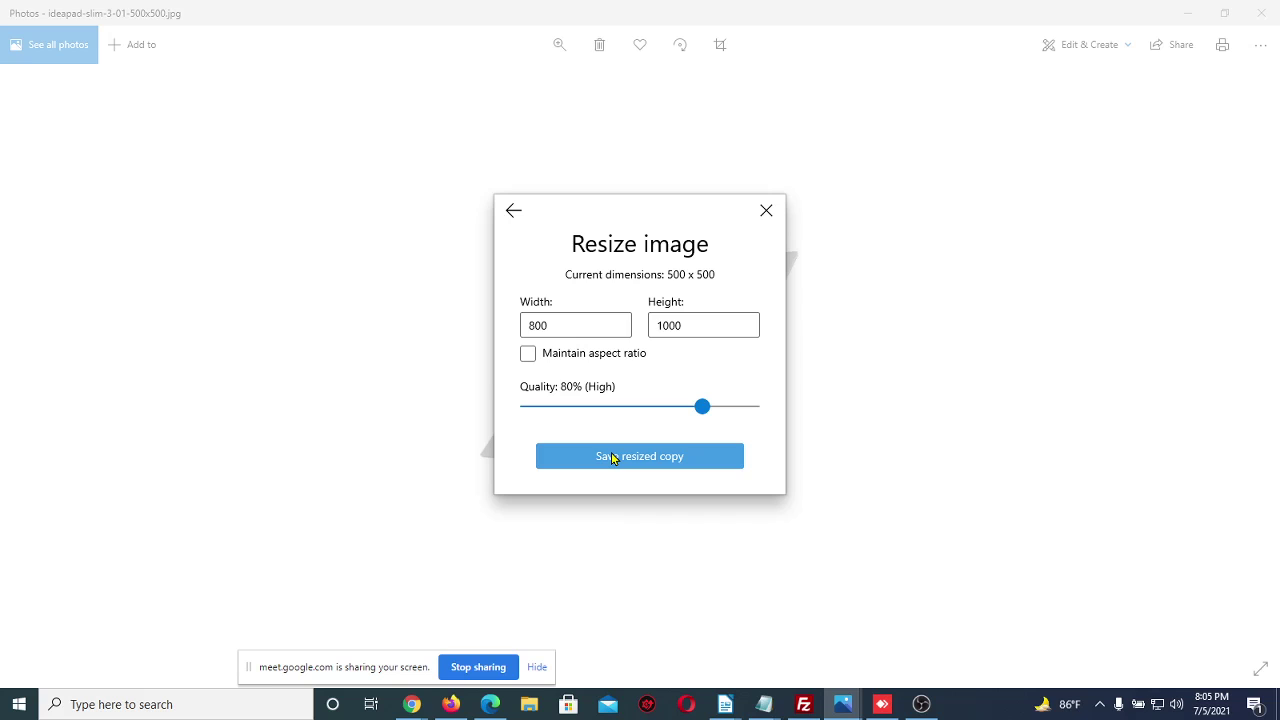
left_click(505, 358)
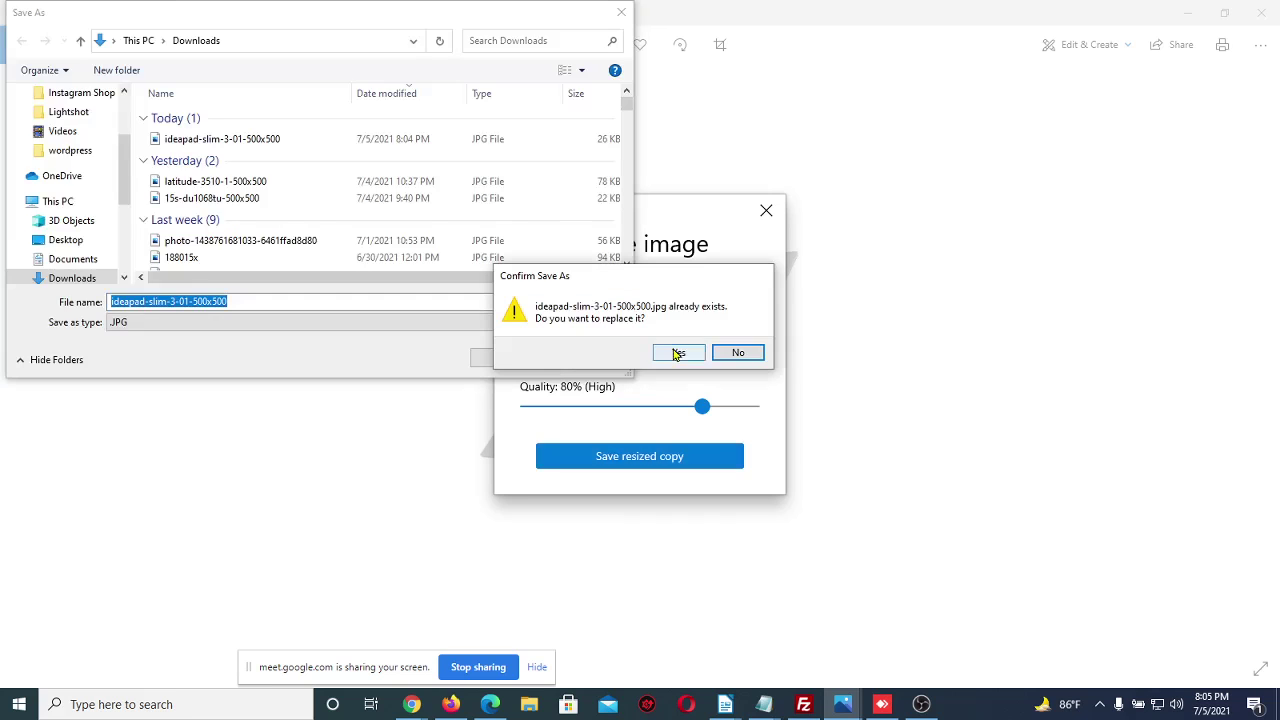
left_click(675, 352)
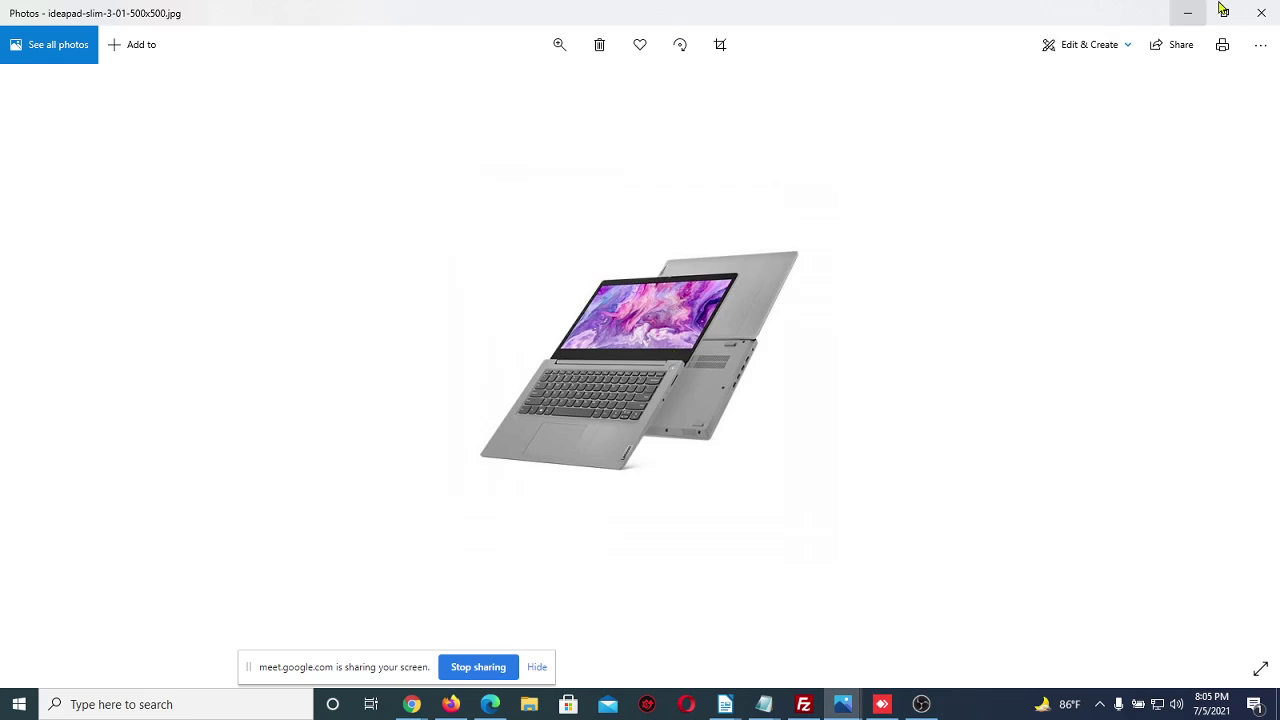
left_click(1261, 13)
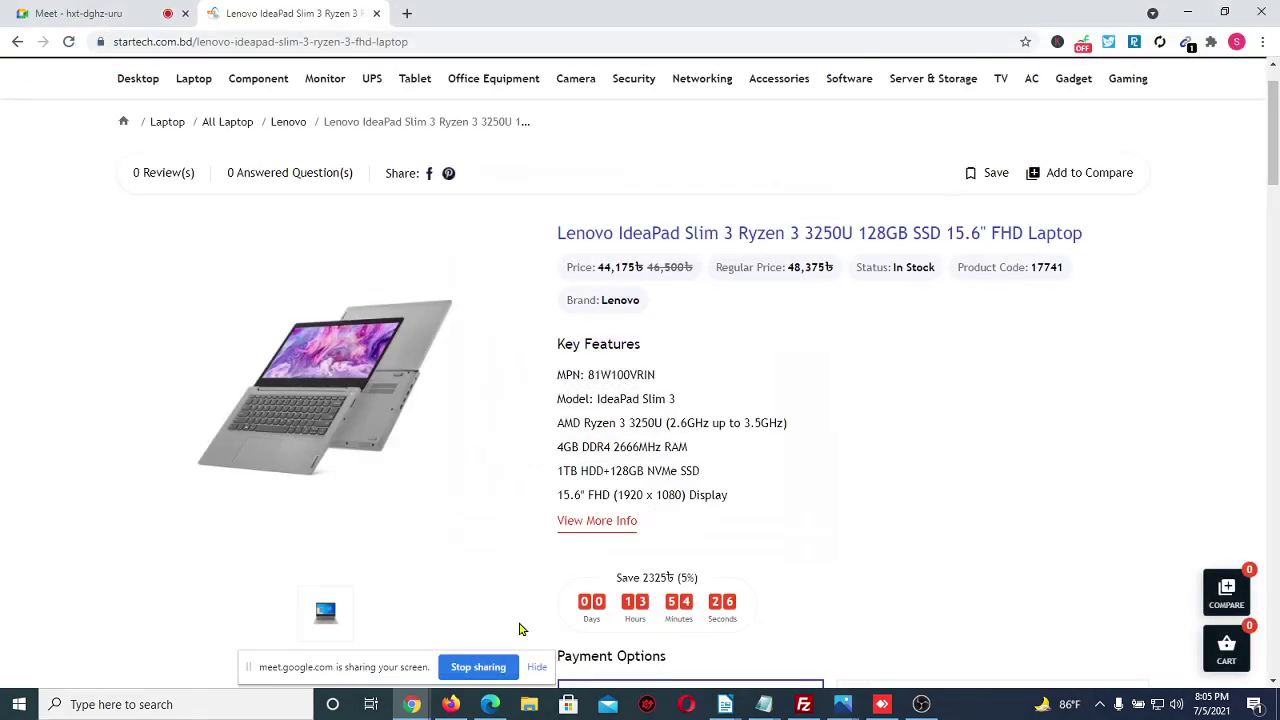
On Facebook's Create ad page, choose to replace the ad image
left_click(490, 704)
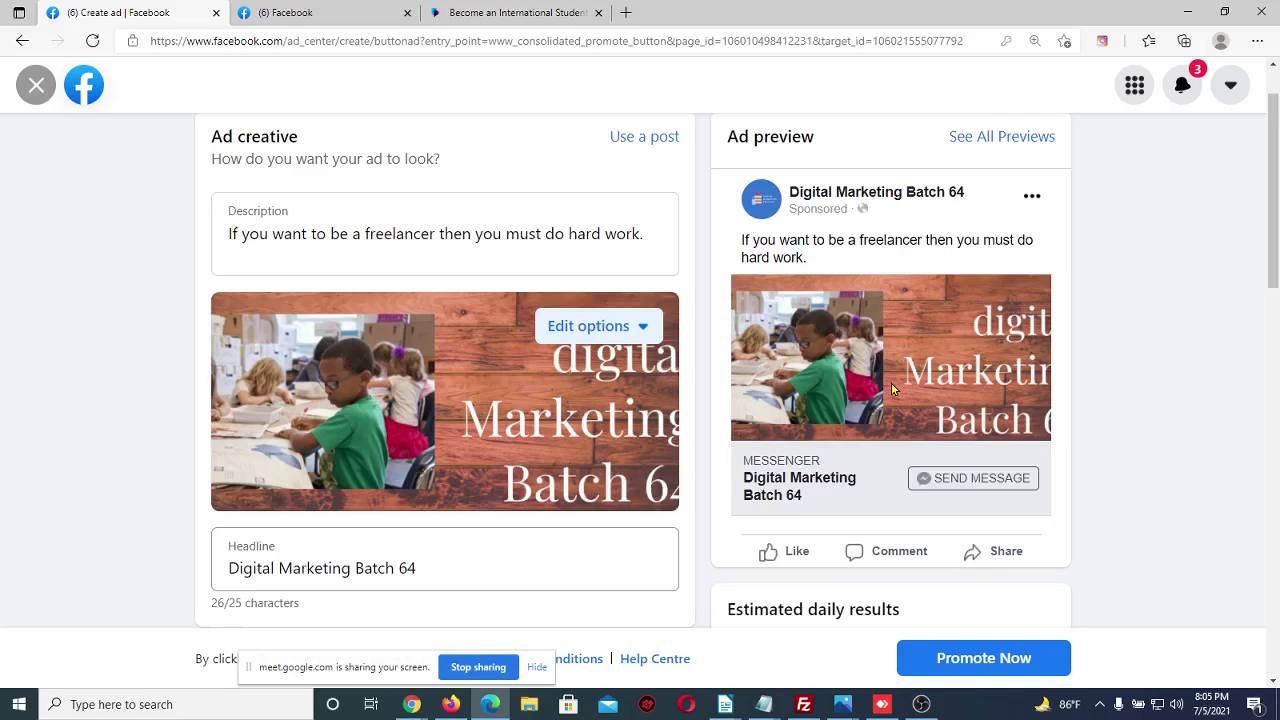
left_click(625, 327)
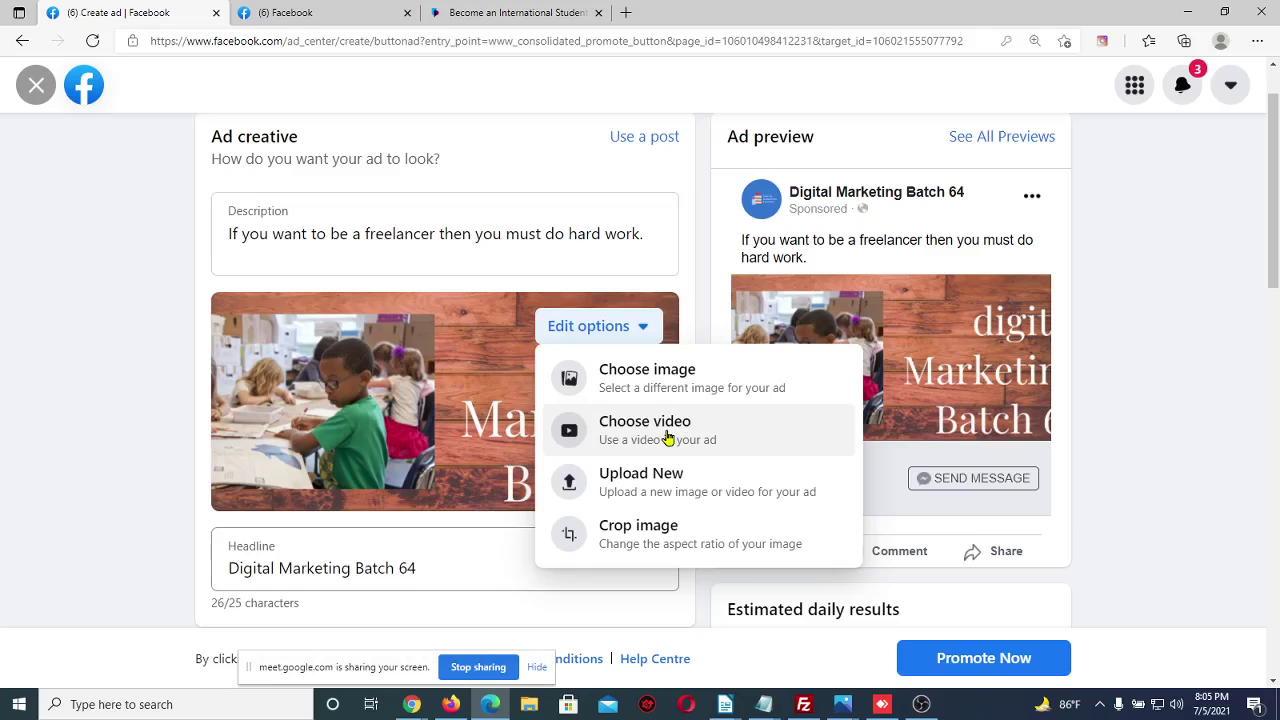
left_click(671, 390)
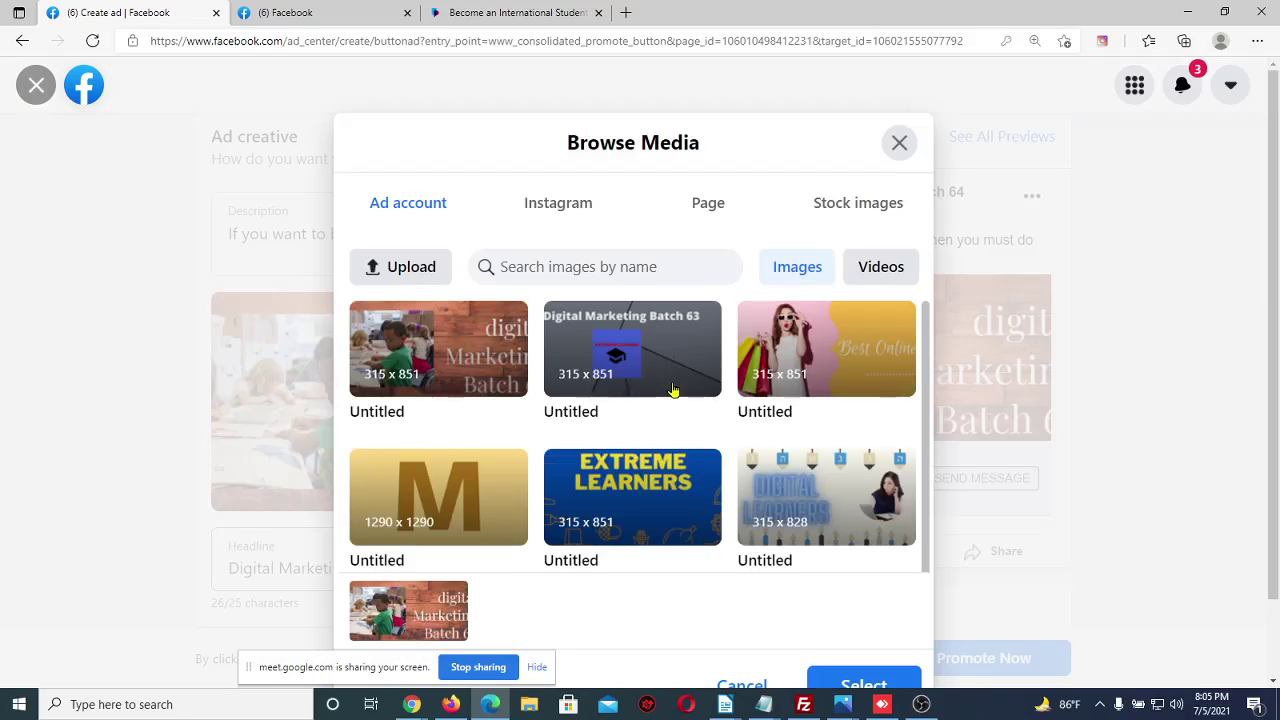
scroll(583, 469, "down", 1)
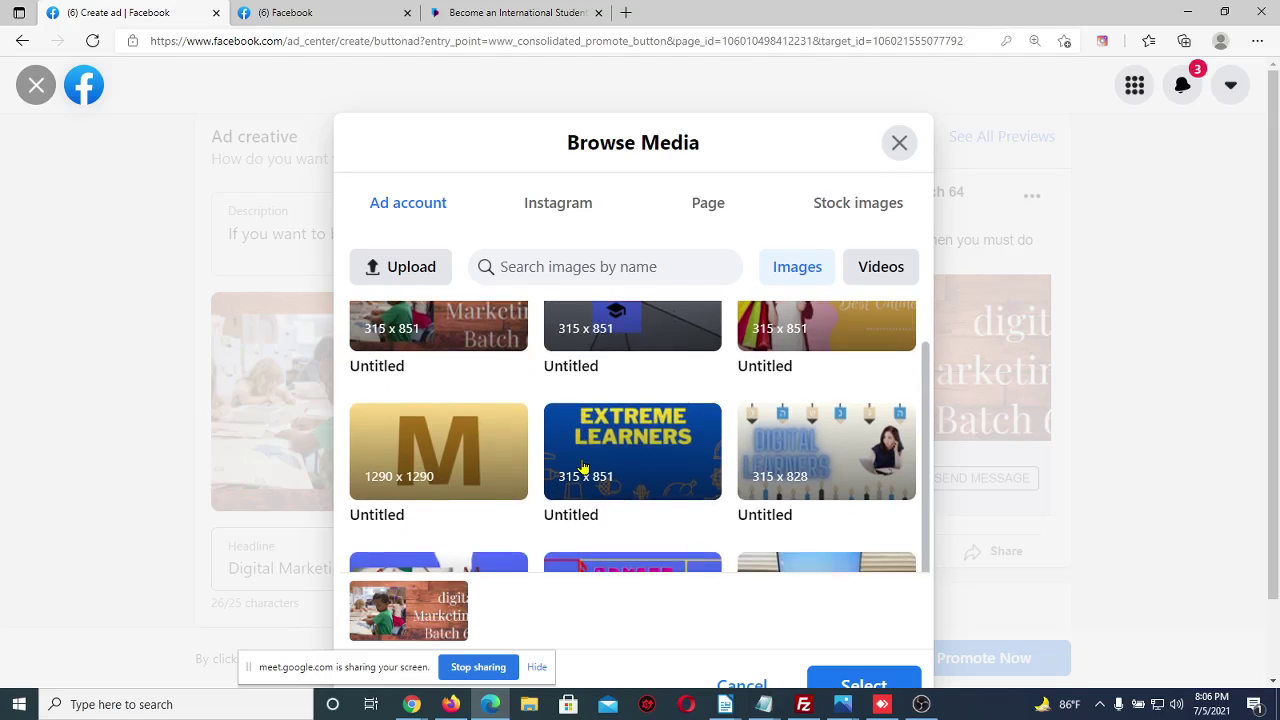
scroll(731, 431, "up", 1)
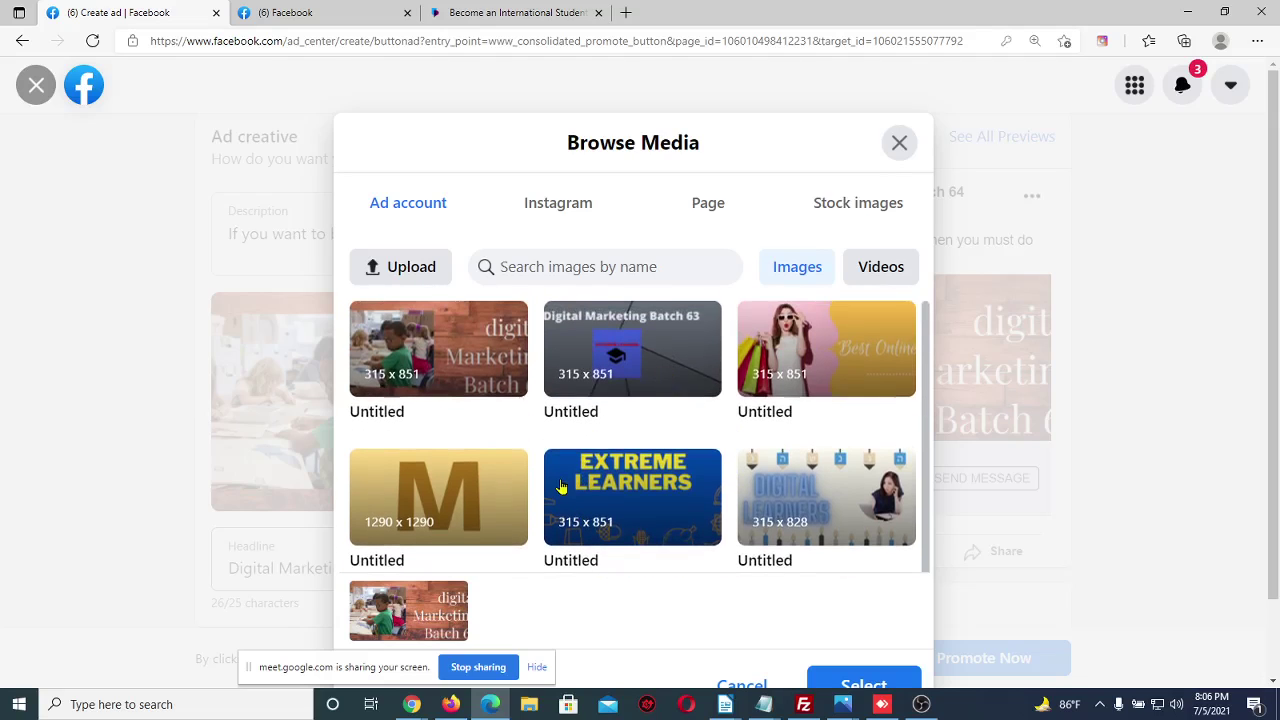
scroll(705, 460, "down", 1)
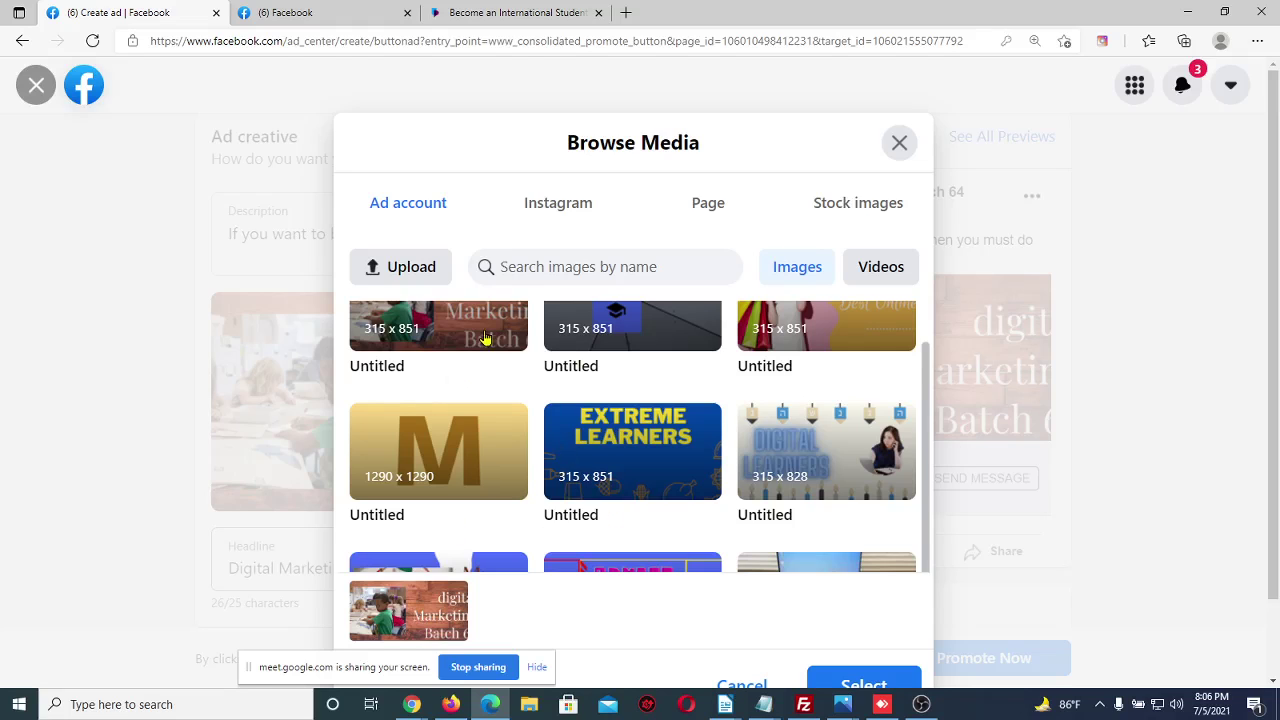
Upload ideapad-slim-3-01-500x500 from Downloads, dismiss the permission error, and close Browse Media
left_click(425, 276)
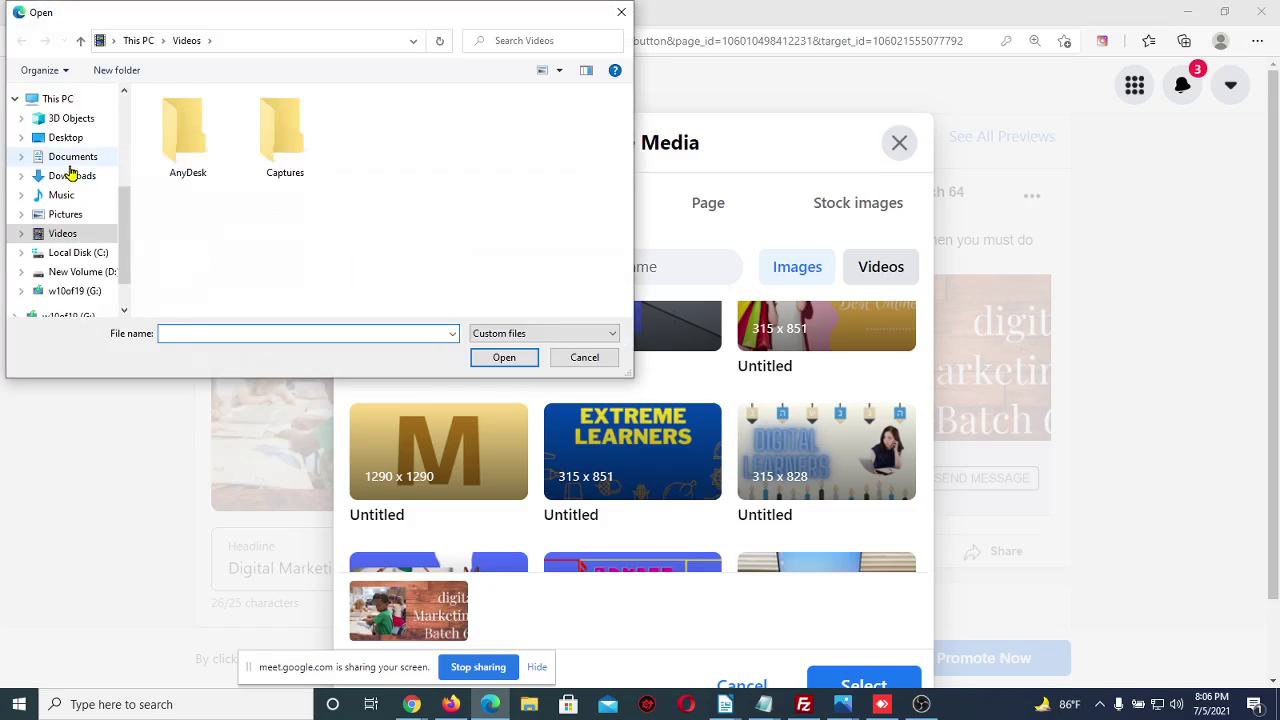
left_click(70, 177)
left_click(212, 141)
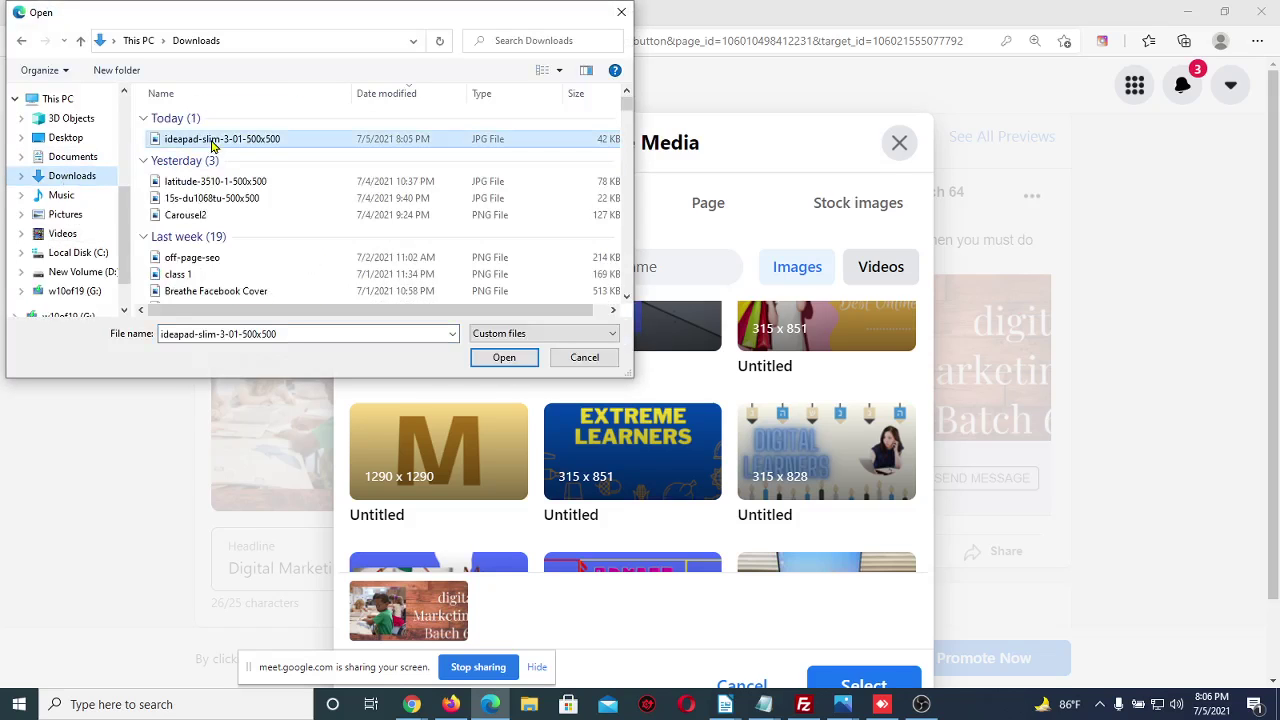
left_click(503, 358)
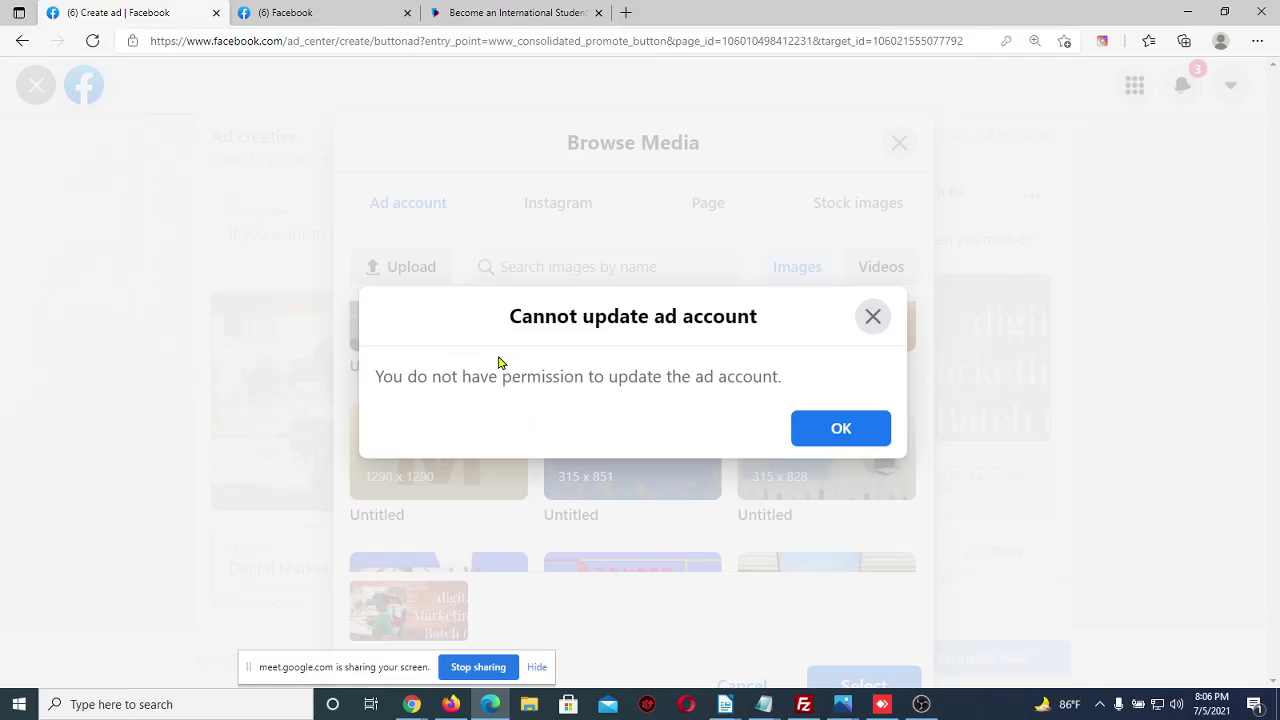
left_click(857, 445)
scroll(640, 366, "up", 1)
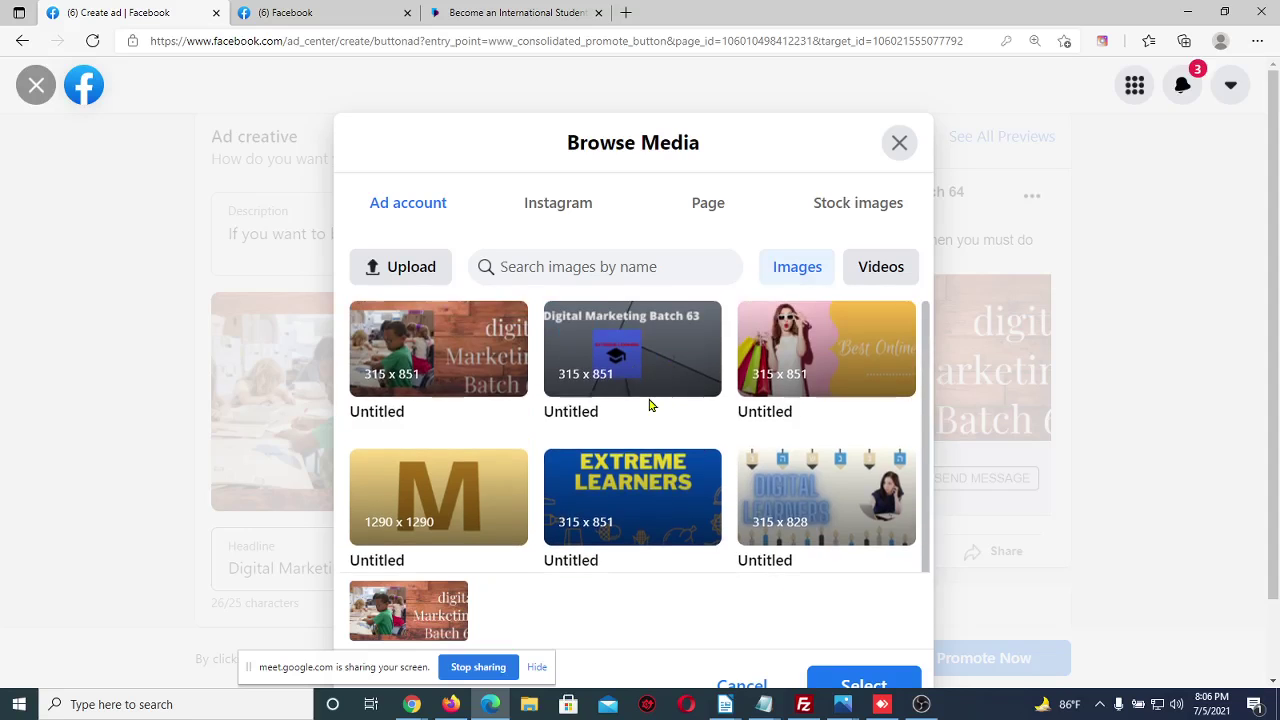
scroll(649, 405, "down", 1)
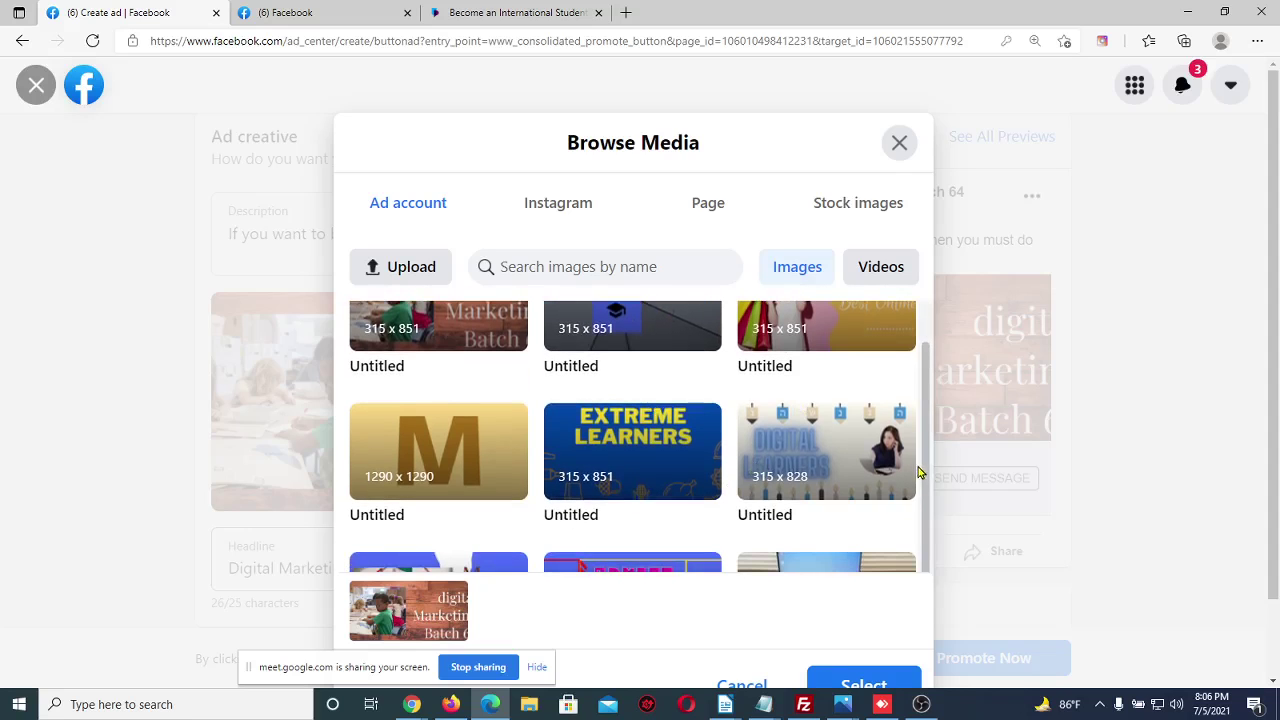
left_click(890, 155)
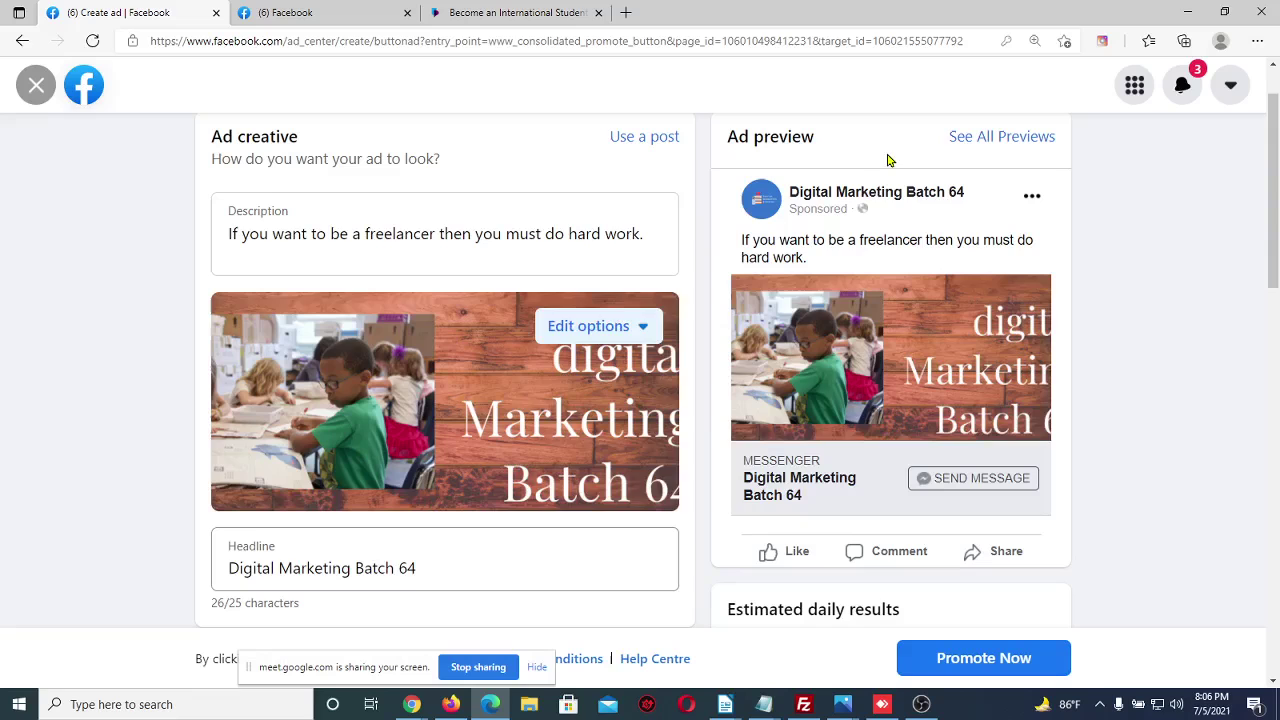
Open Browse Media for the ad image and look through the videos, Page and Instagram media
left_click(620, 330)
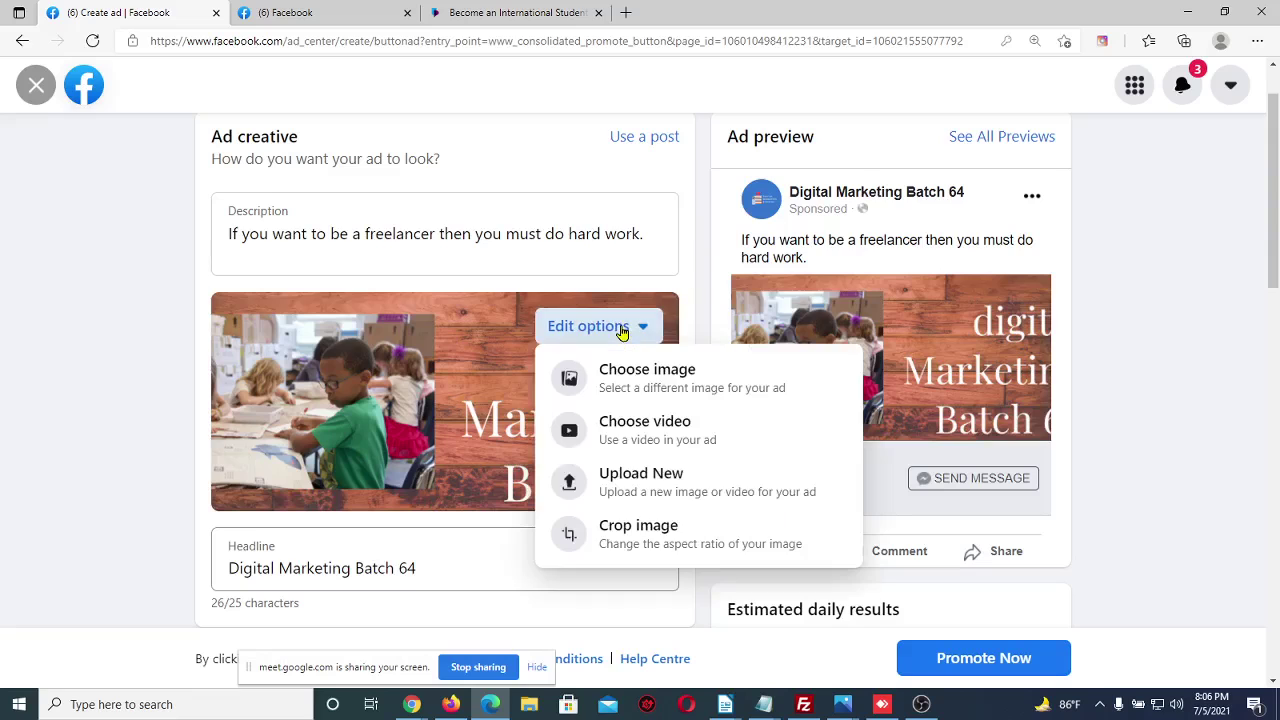
left_click(653, 380)
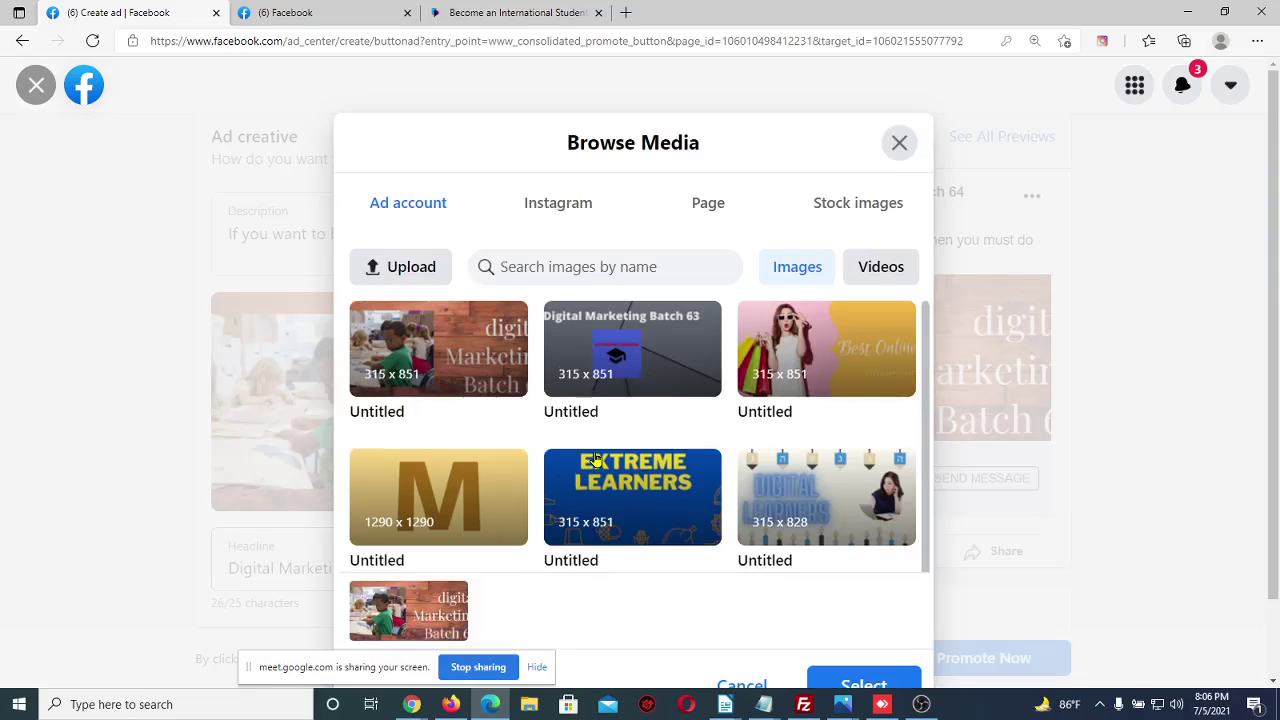
scroll(655, 390, "down", 1)
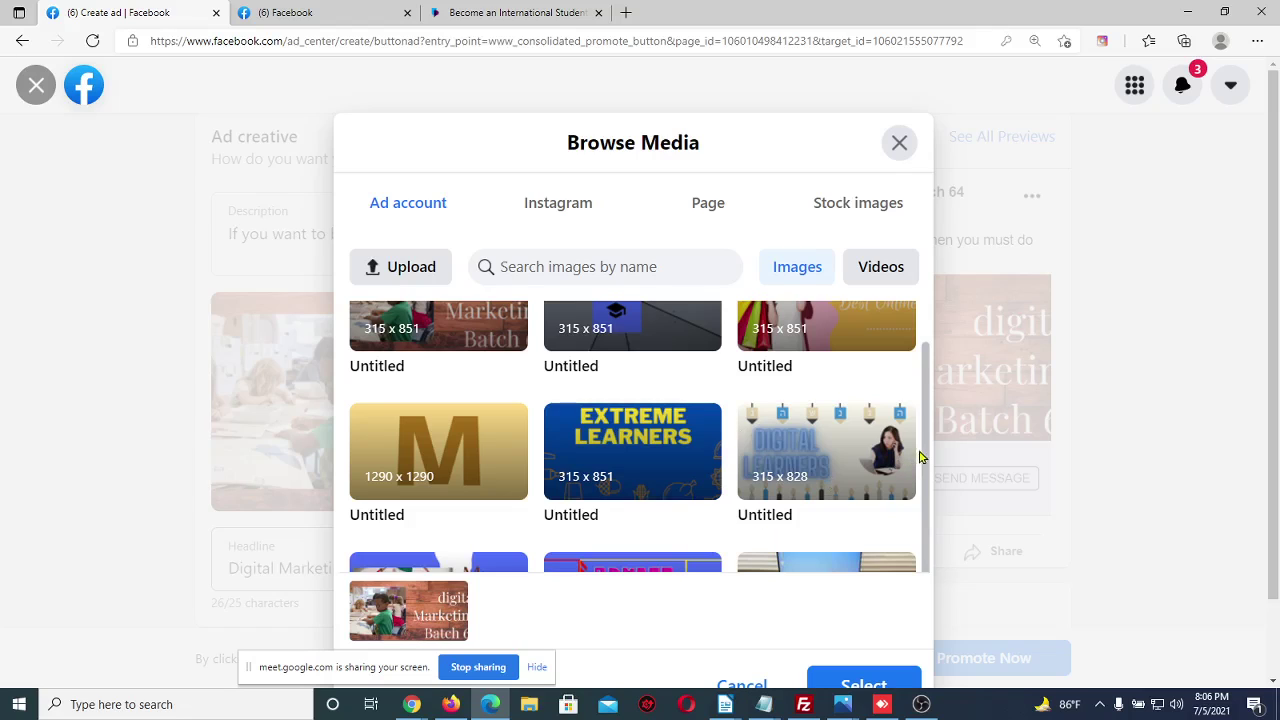
scroll(679, 481, "up", 1)
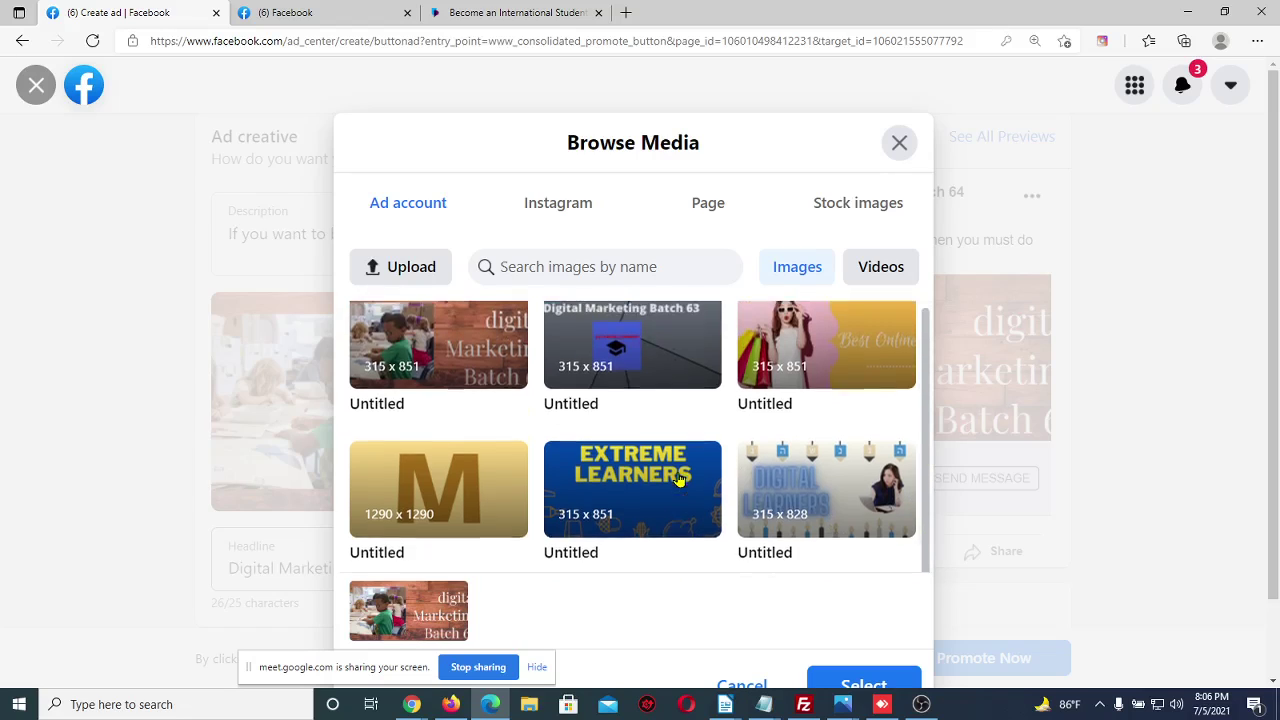
left_click(862, 273)
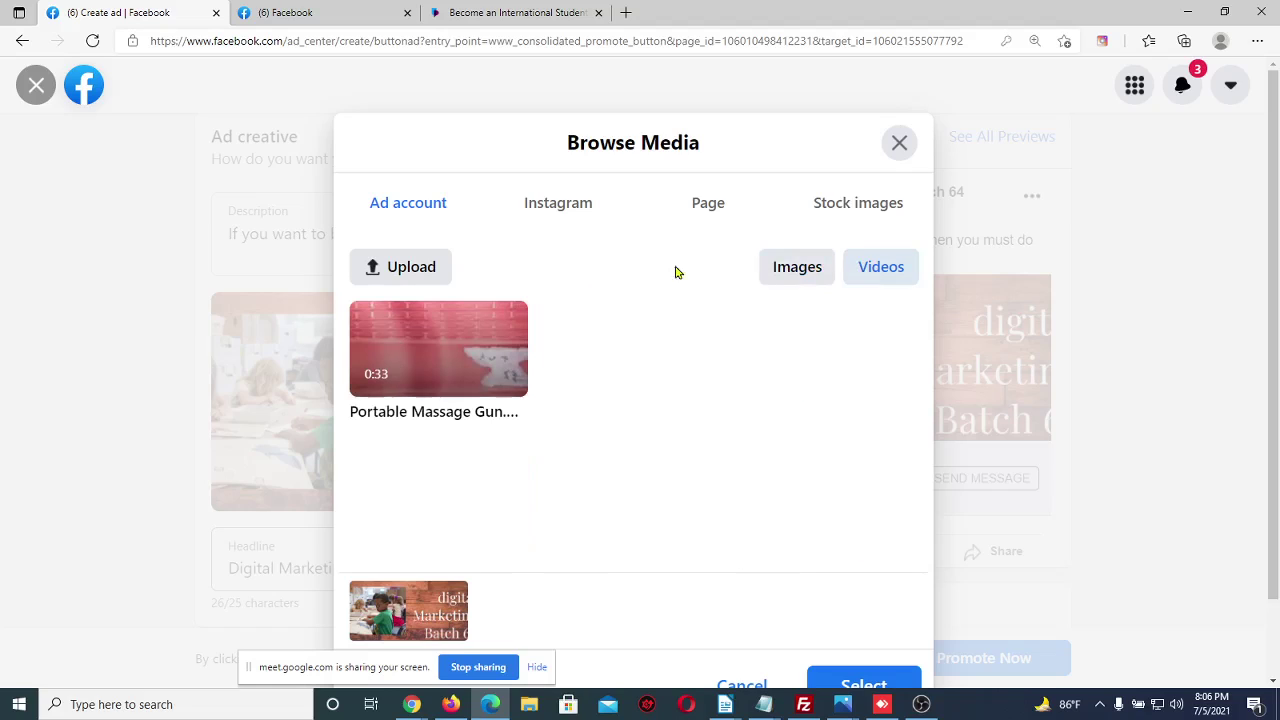
left_click(700, 203)
left_click(552, 215)
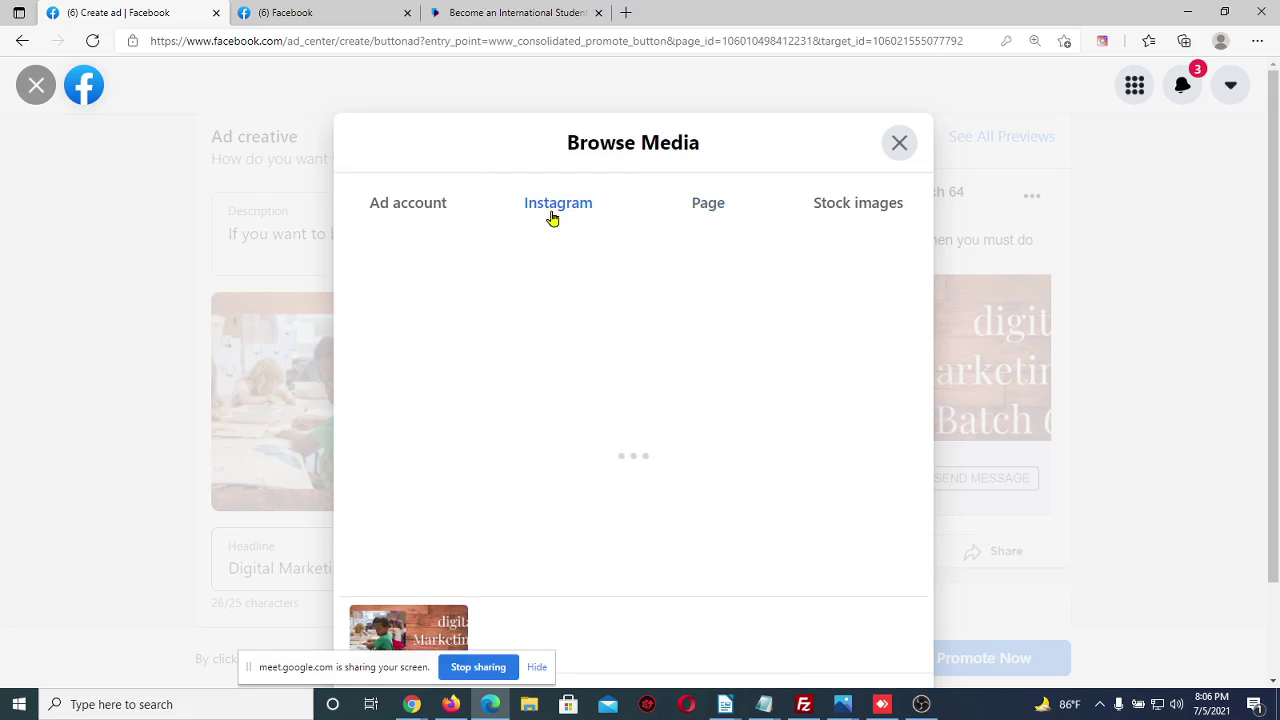
left_click(434, 218)
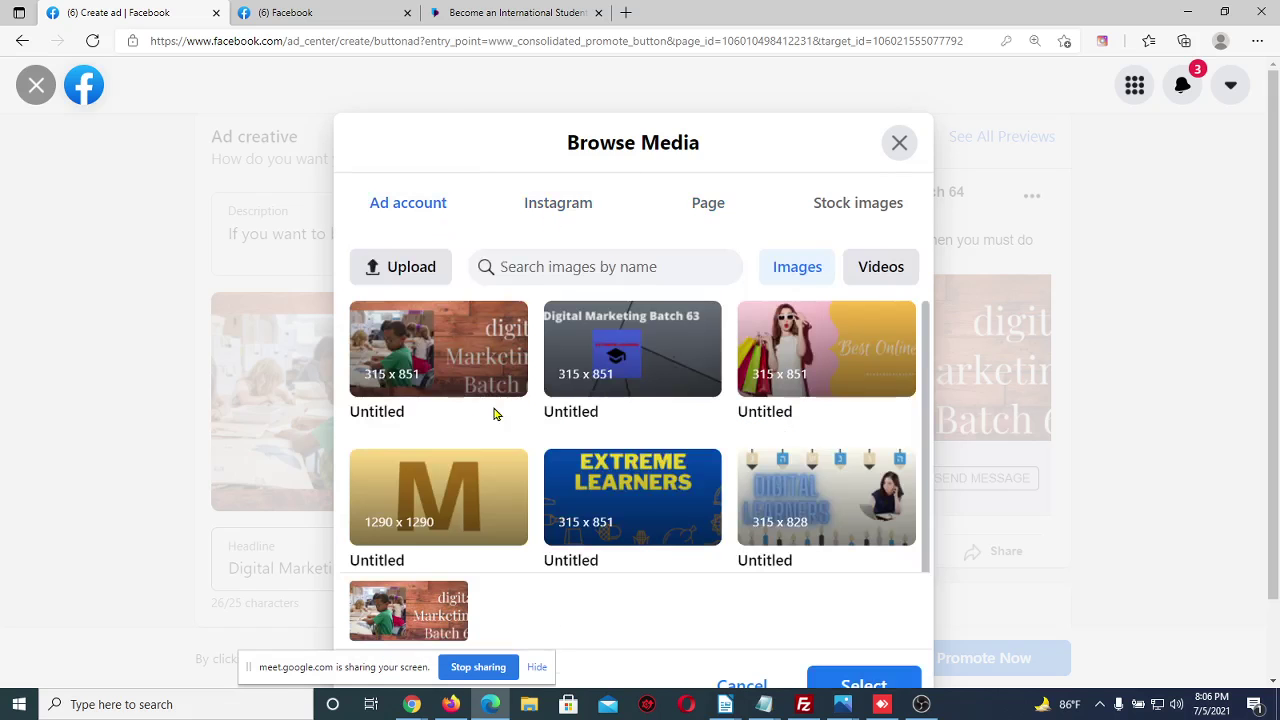
scroll(494, 414, "down", 1)
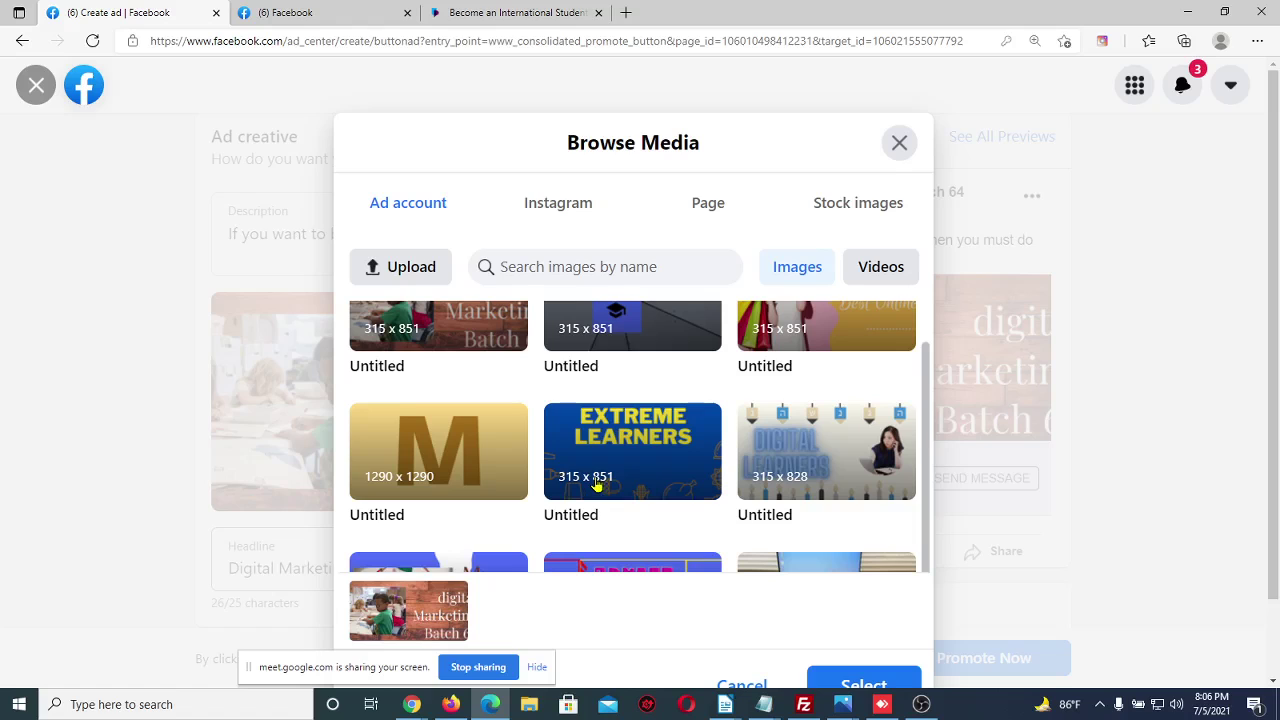
left_click_drag(551, 617, 588, 255)
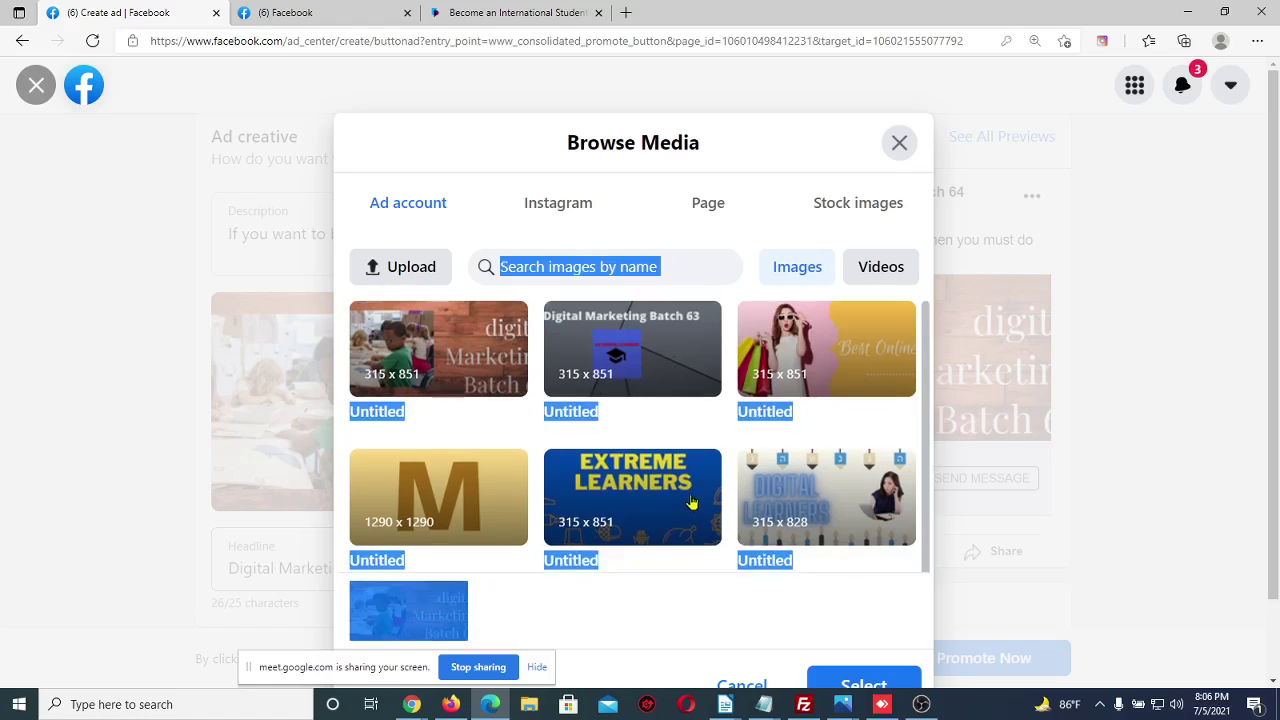
left_click(692, 438)
scroll(752, 452, "down", 1)
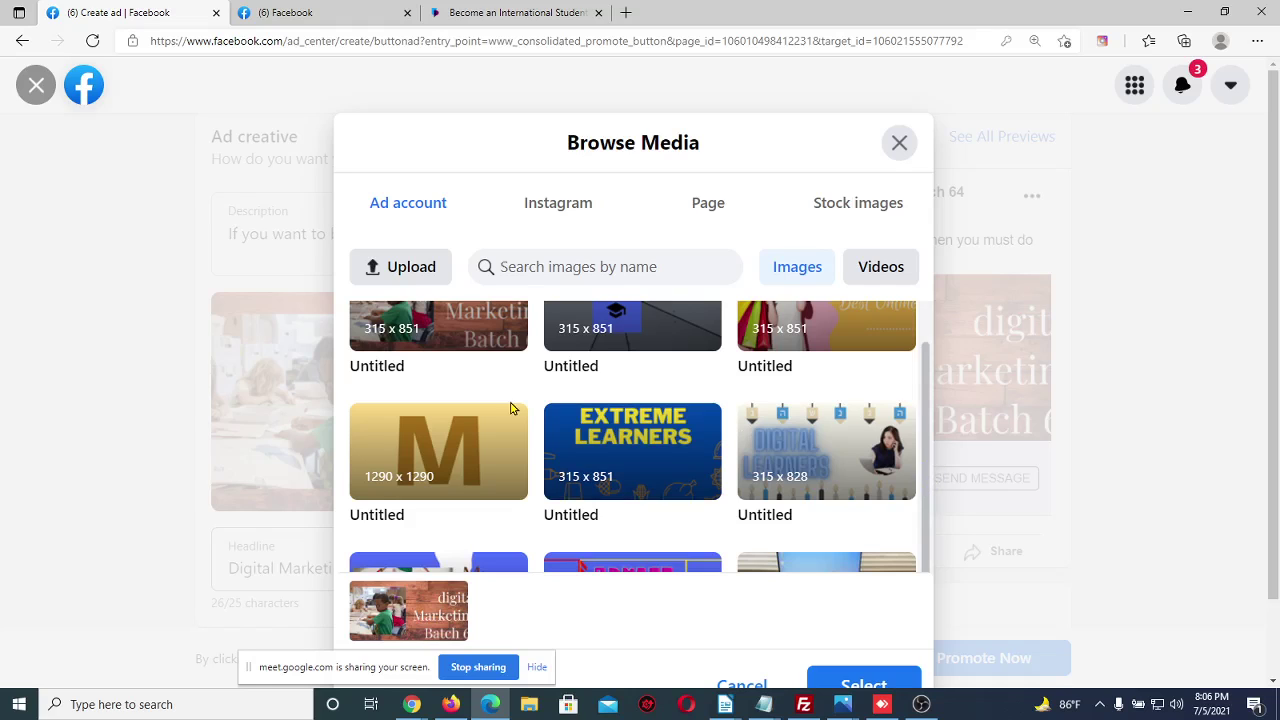
Try uploading latitude-3510-1-500x500, dismiss the permission error, and close Browse Media
left_click(399, 280)
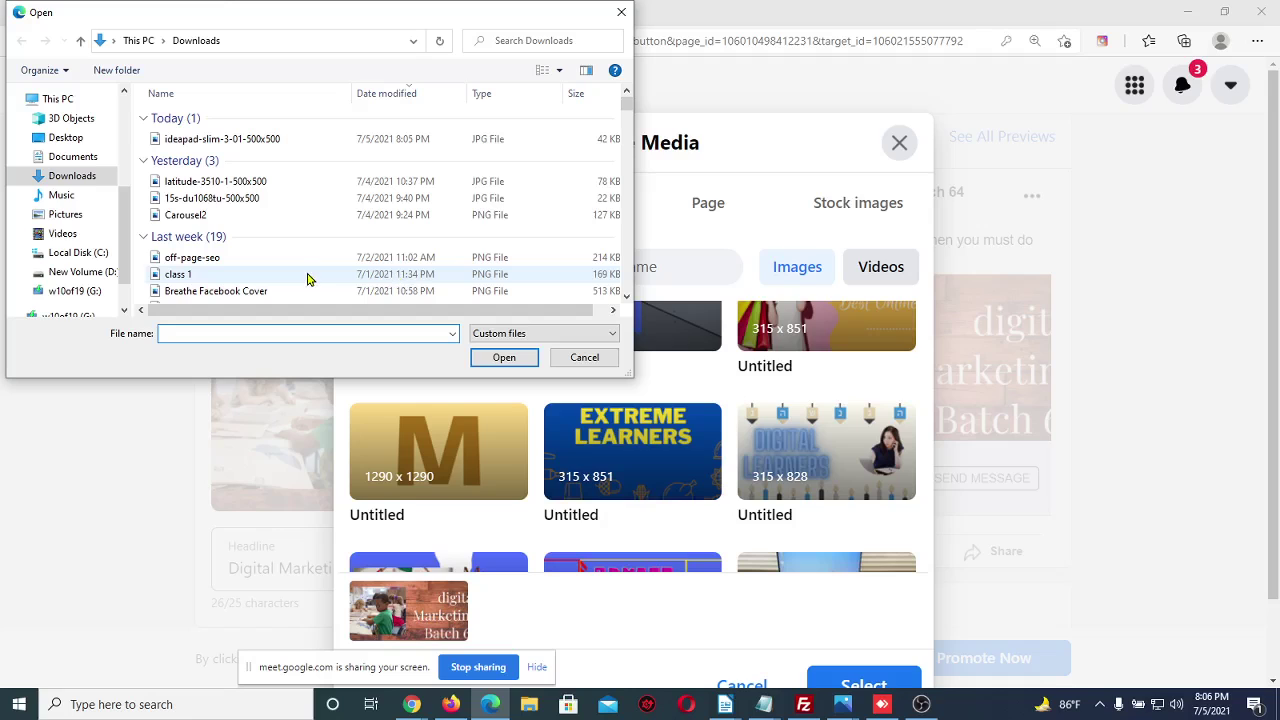
left_click(241, 186)
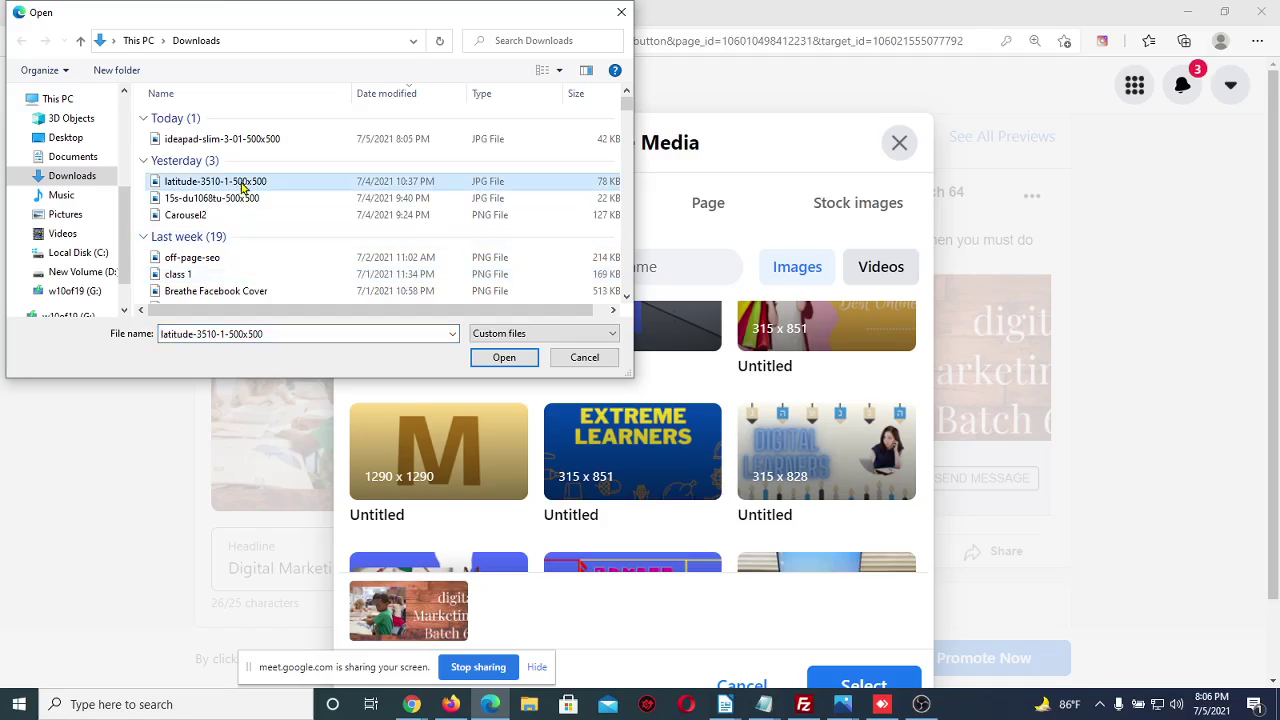
left_click(497, 357)
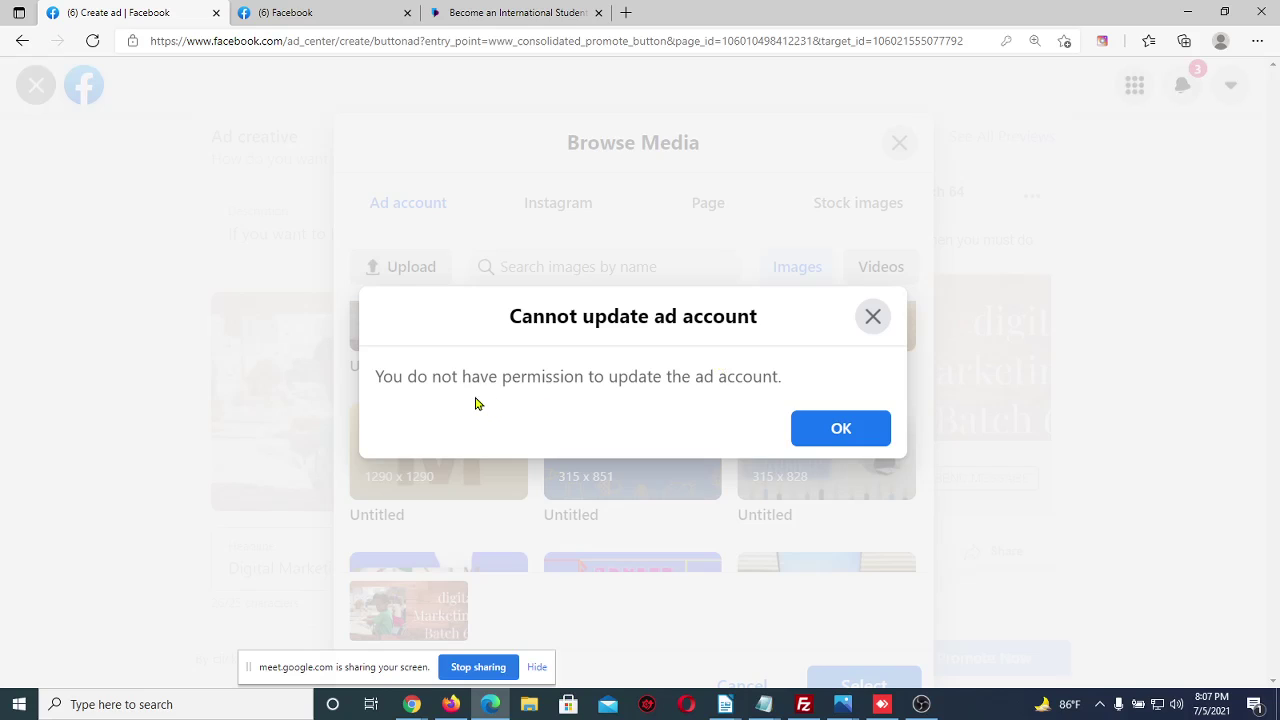
left_click(872, 318)
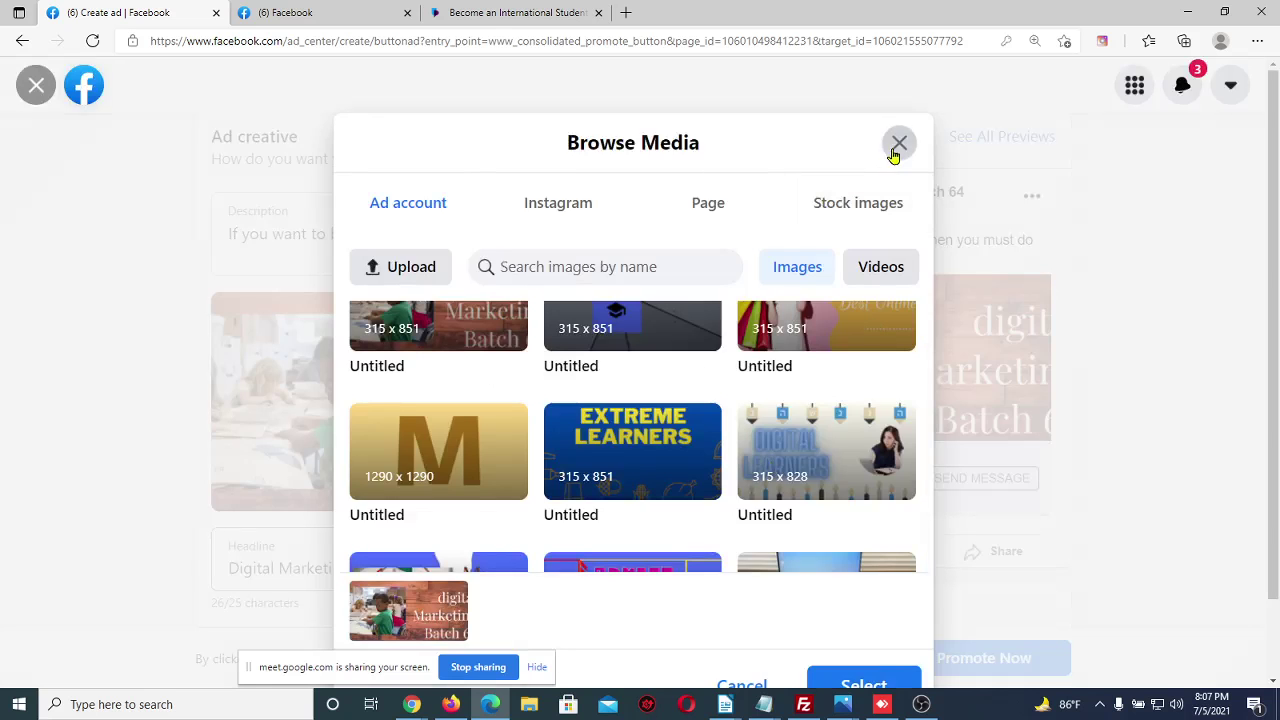
left_click(896, 147)
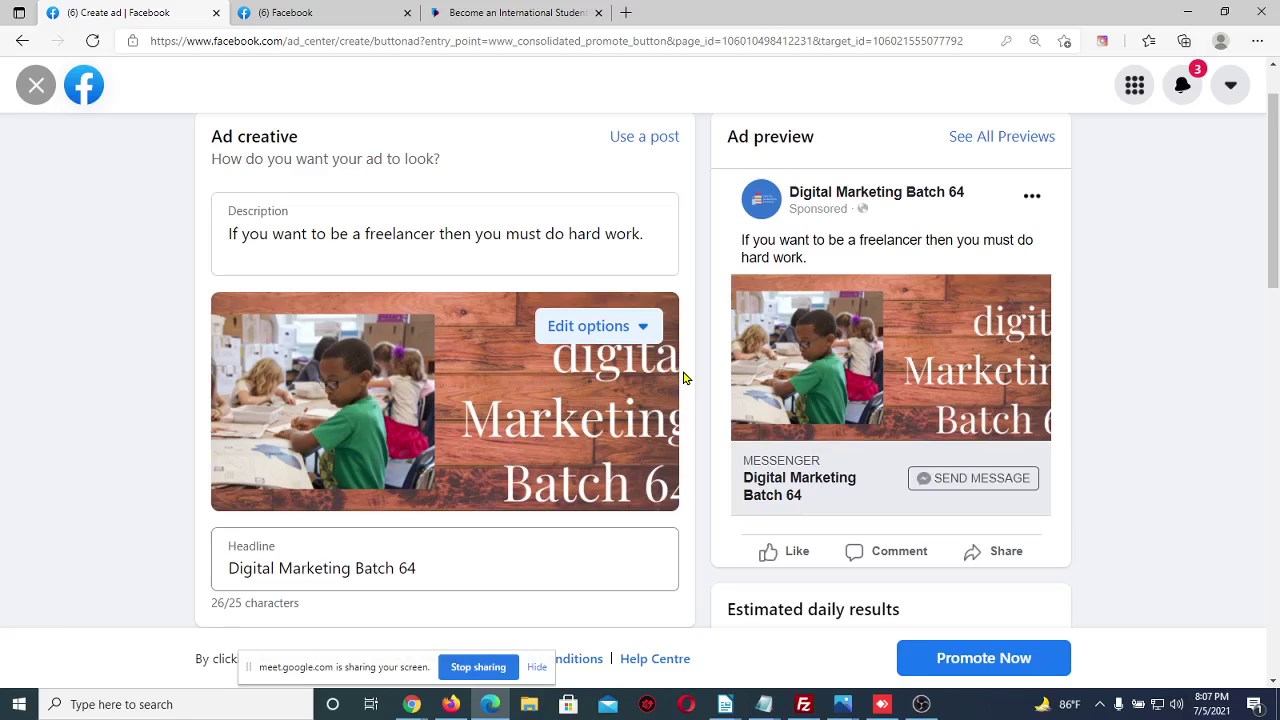
Switch the ad to a different ad account
scroll(684, 377, "up", 2)
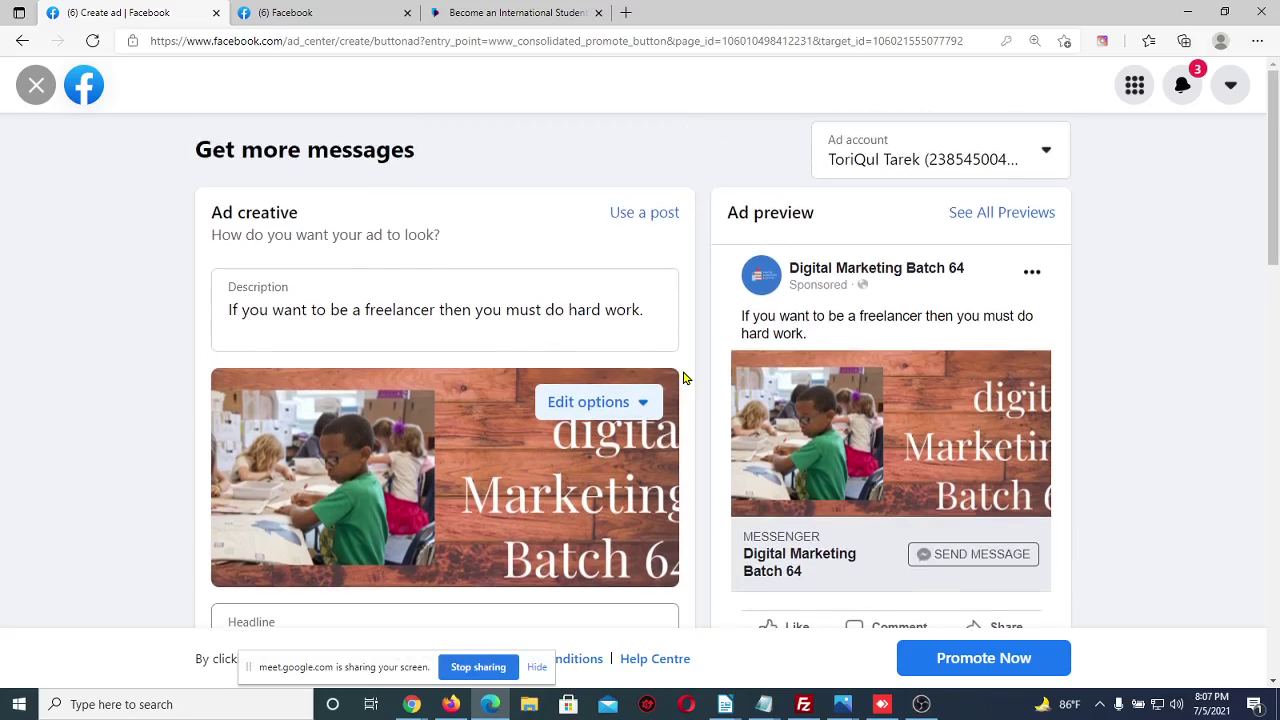
left_click(1050, 153)
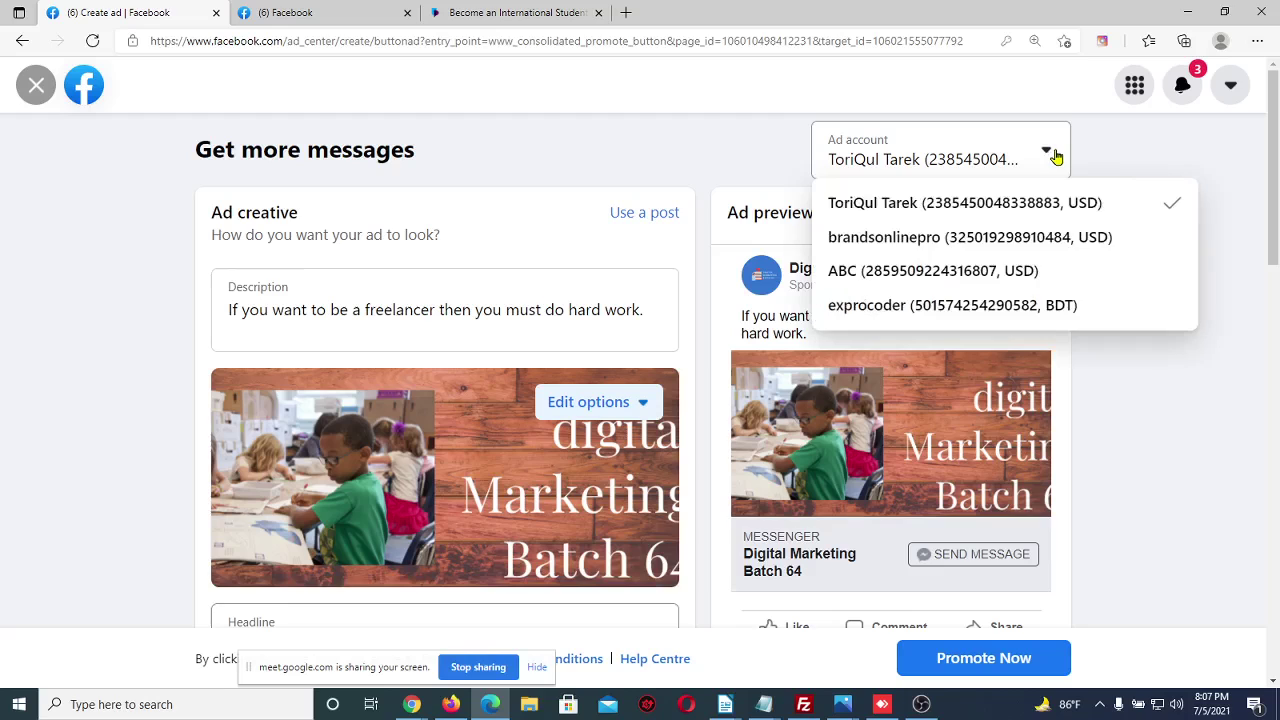
left_click(1065, 244)
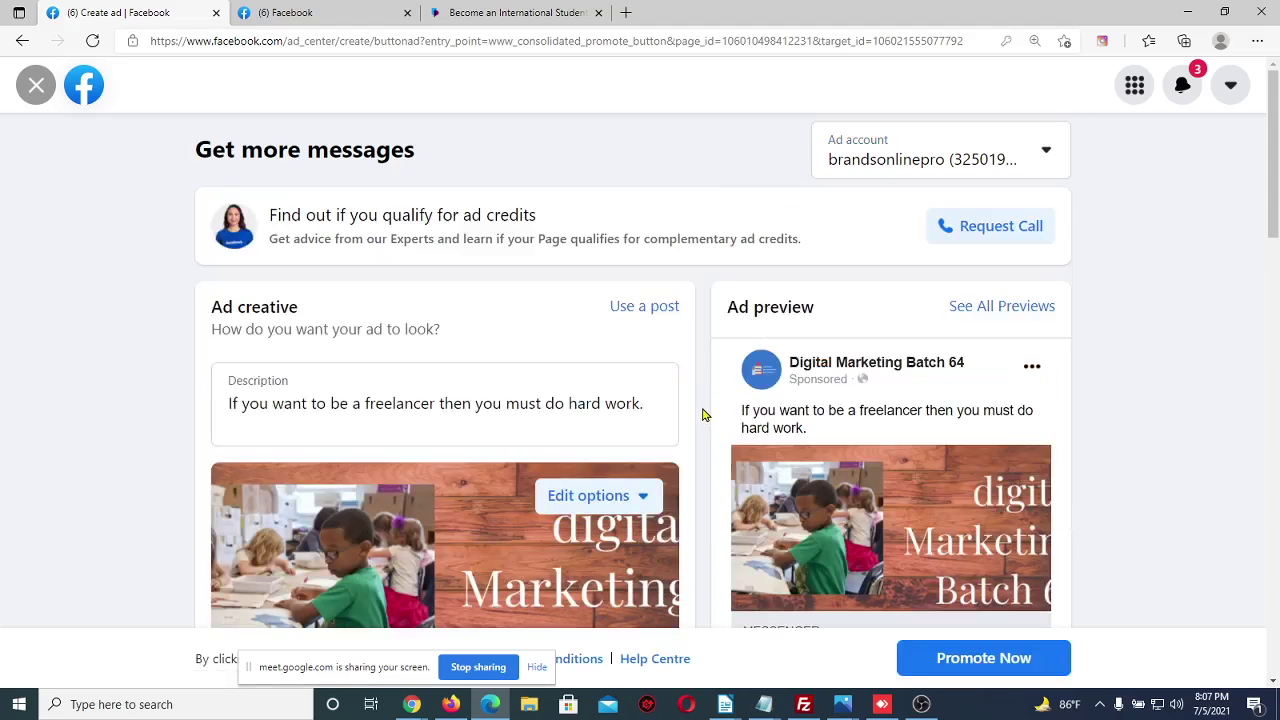
Upload ideapad-slim-3-01-500x500 to the ad account's media library, then close Browse Media
scroll(703, 415, "down", 2)
left_click(640, 298)
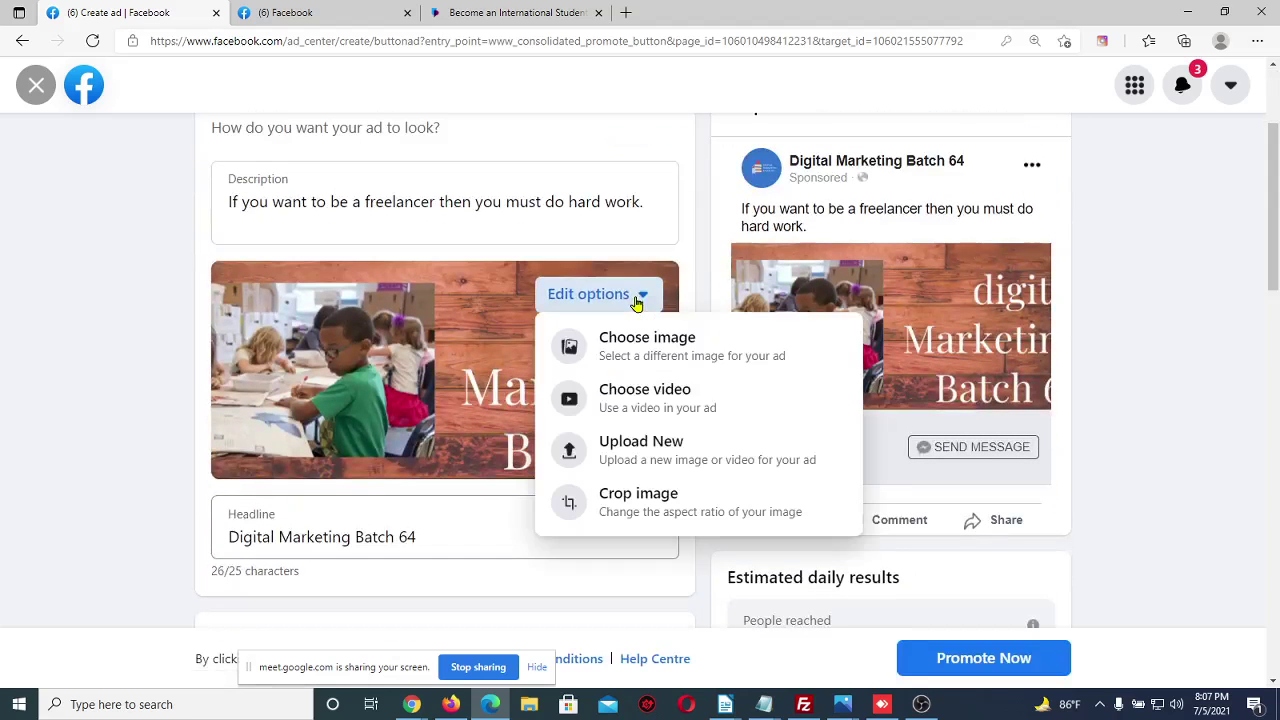
left_click(627, 350)
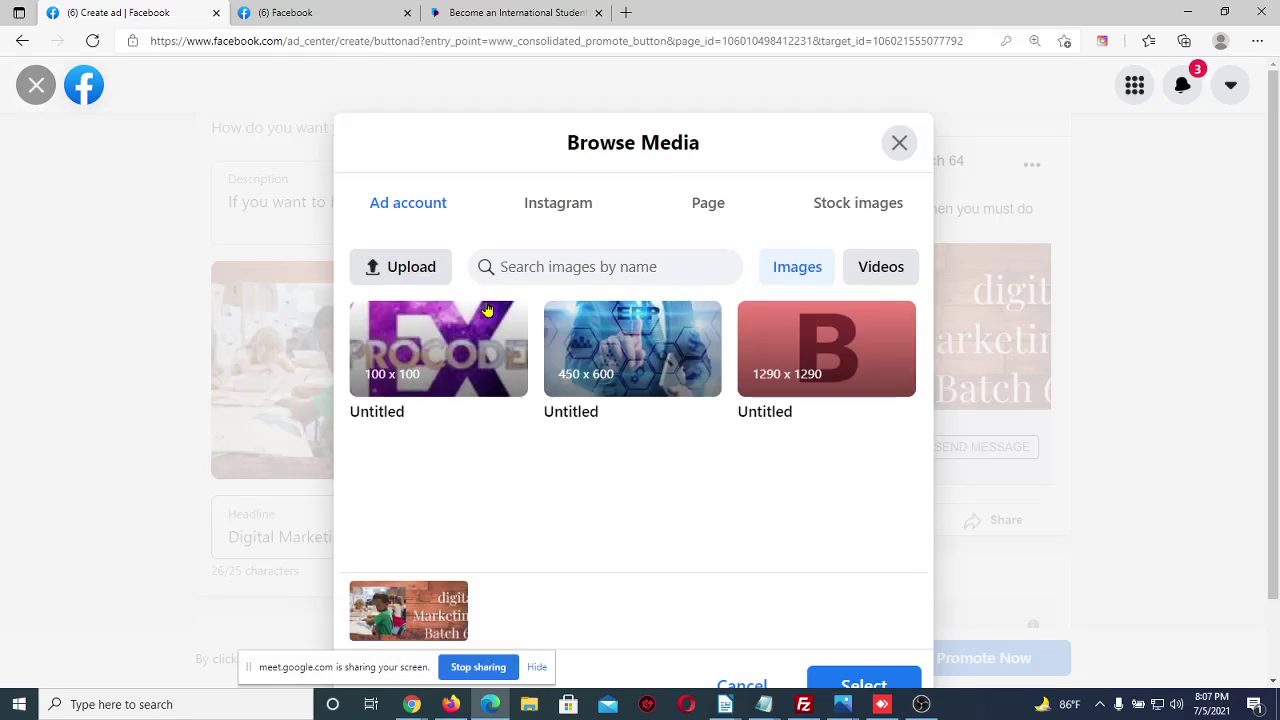
left_click(405, 278)
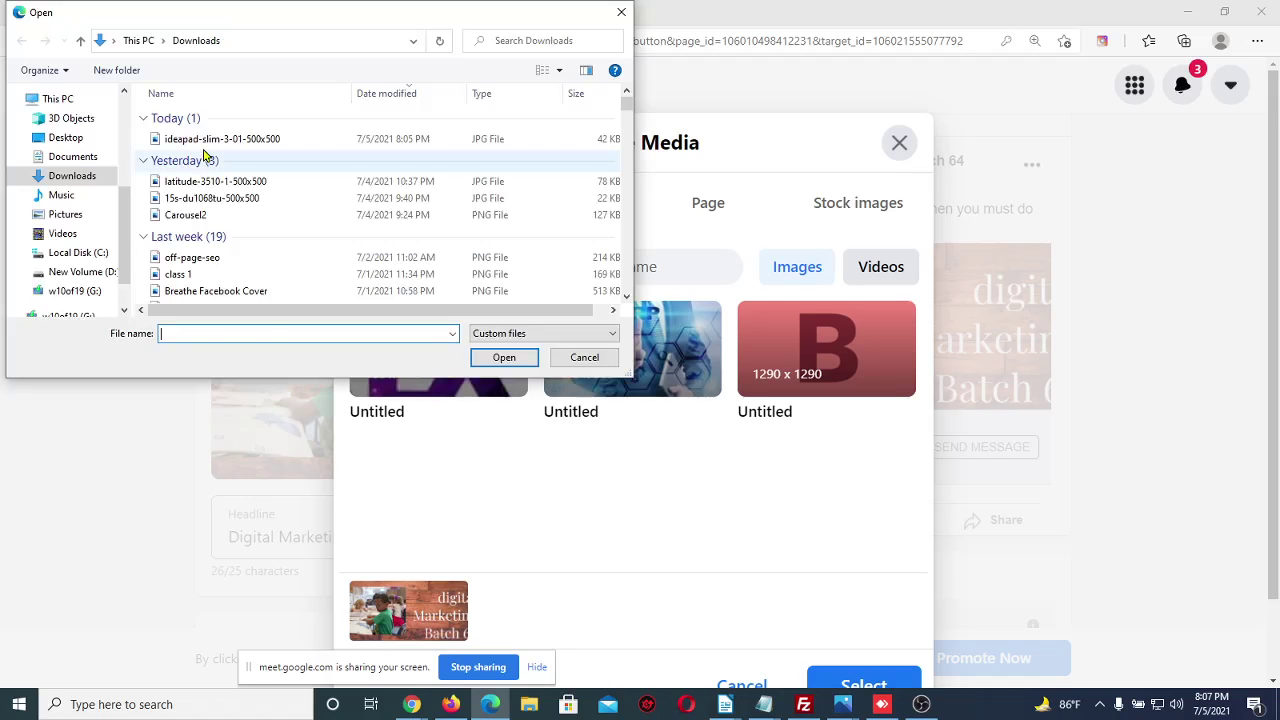
left_click(205, 139)
left_click(505, 358)
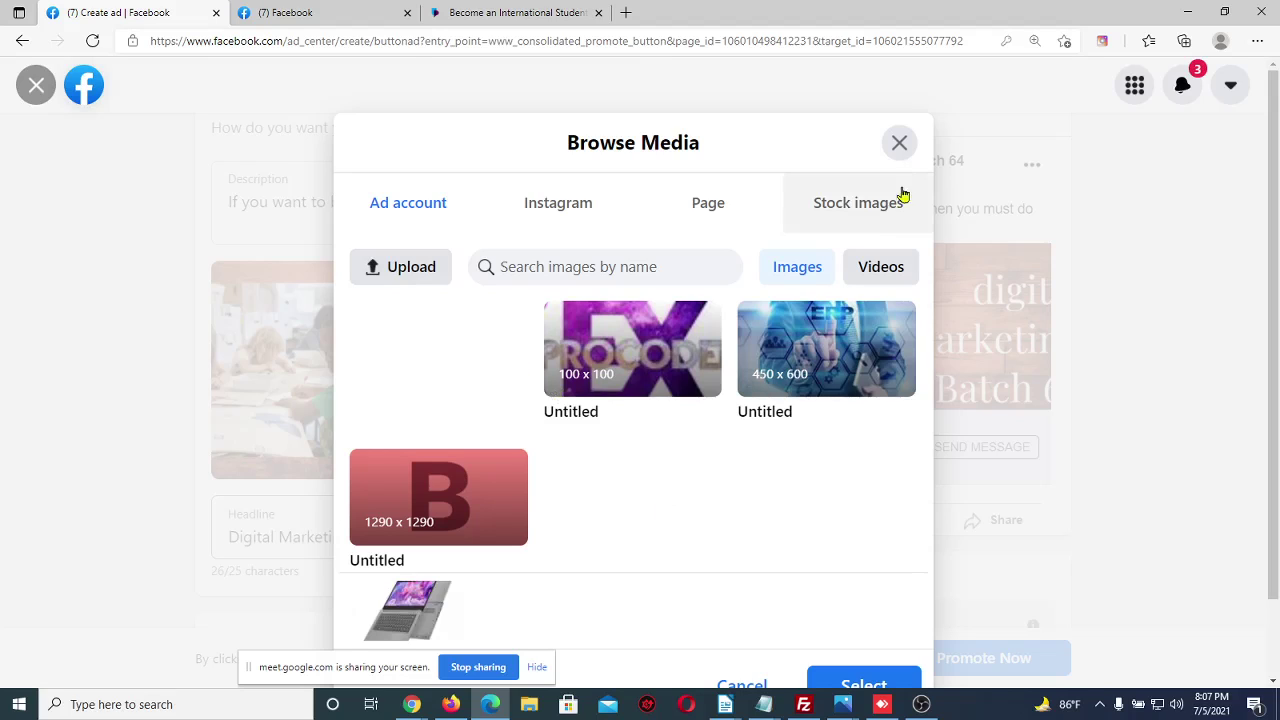
left_click(904, 156)
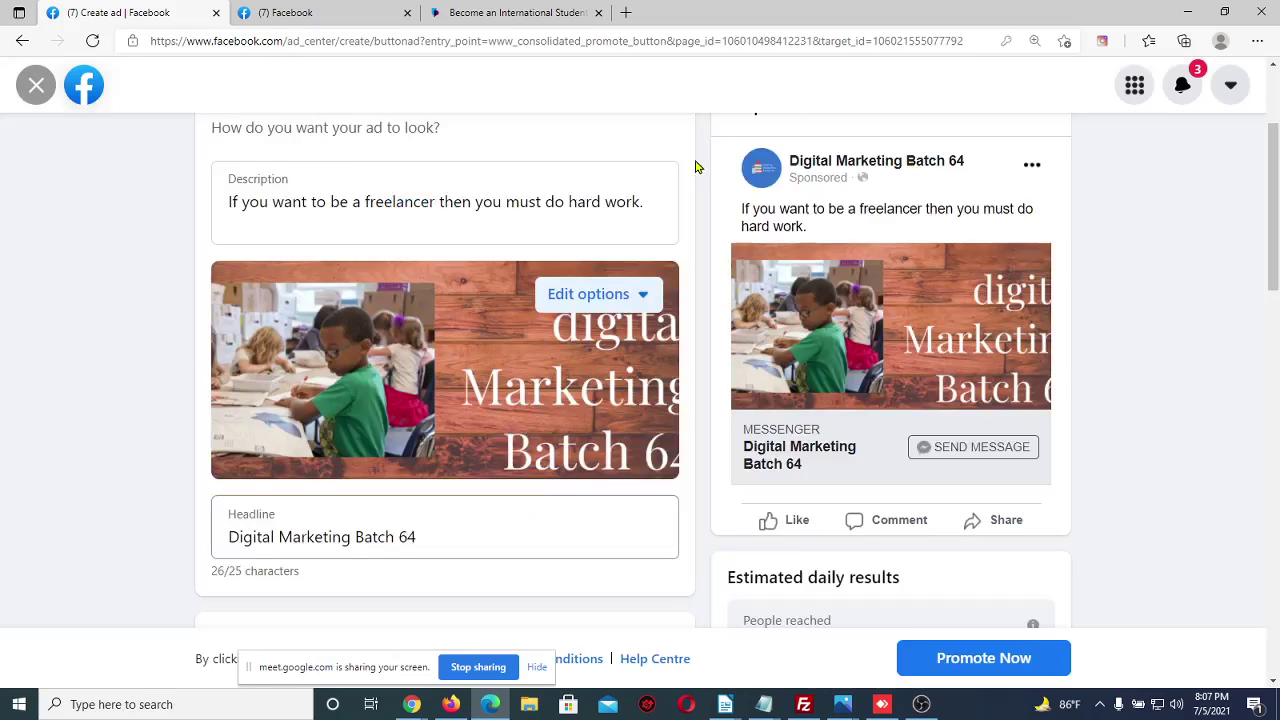
scroll(698, 167, "up", 3)
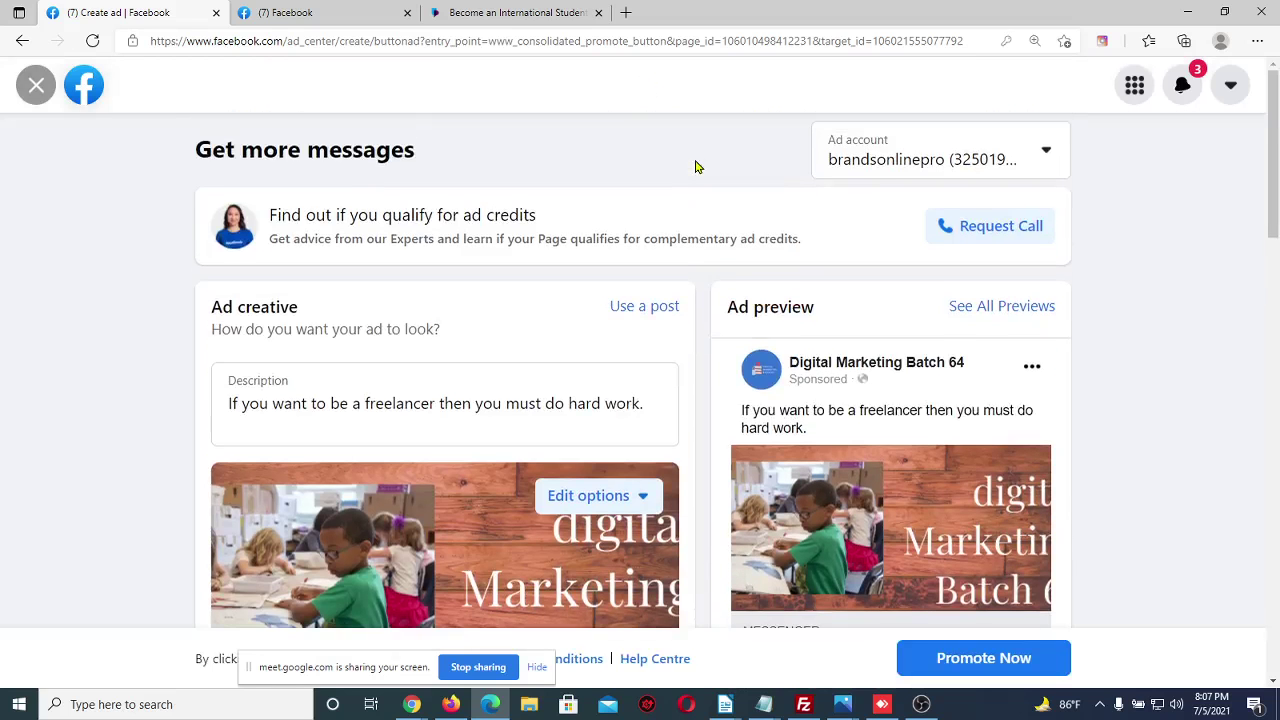
Check the price and Key Features on the Star Tech Lenovo IdeaPad Slim 3 page, then switch back
left_click(490, 12)
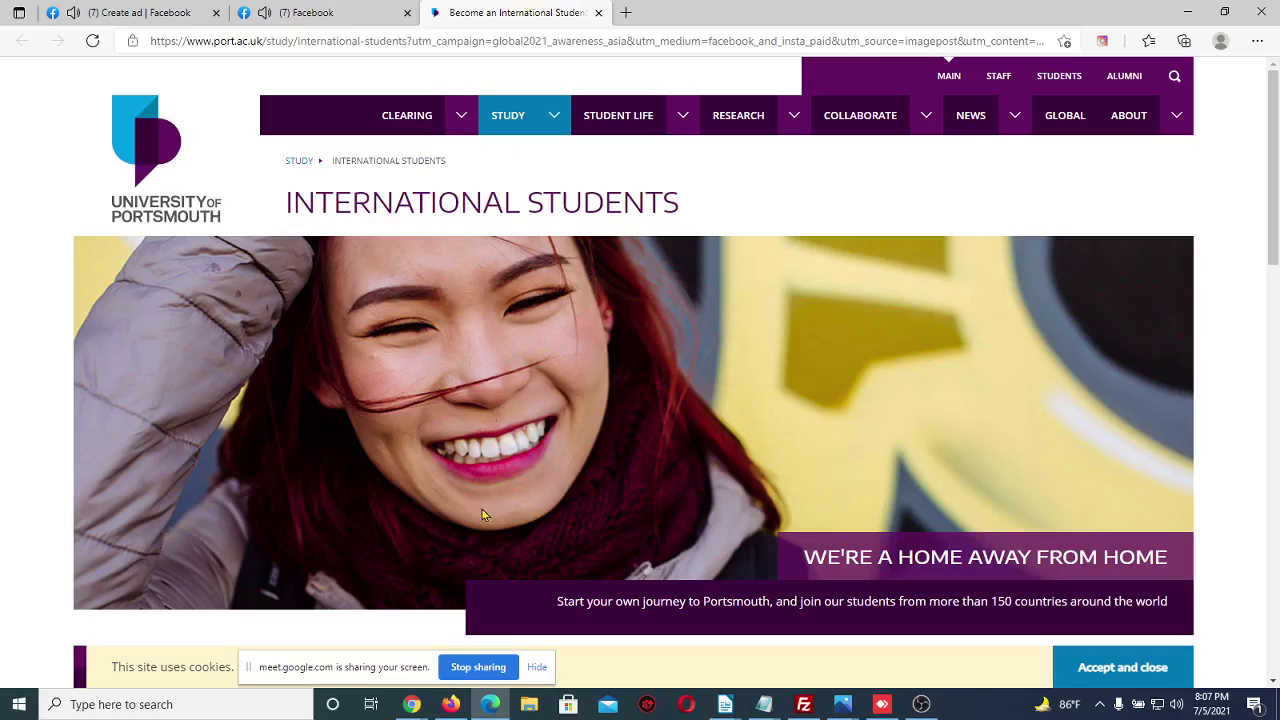
mouse_move(412, 704)
left_click(300, 648)
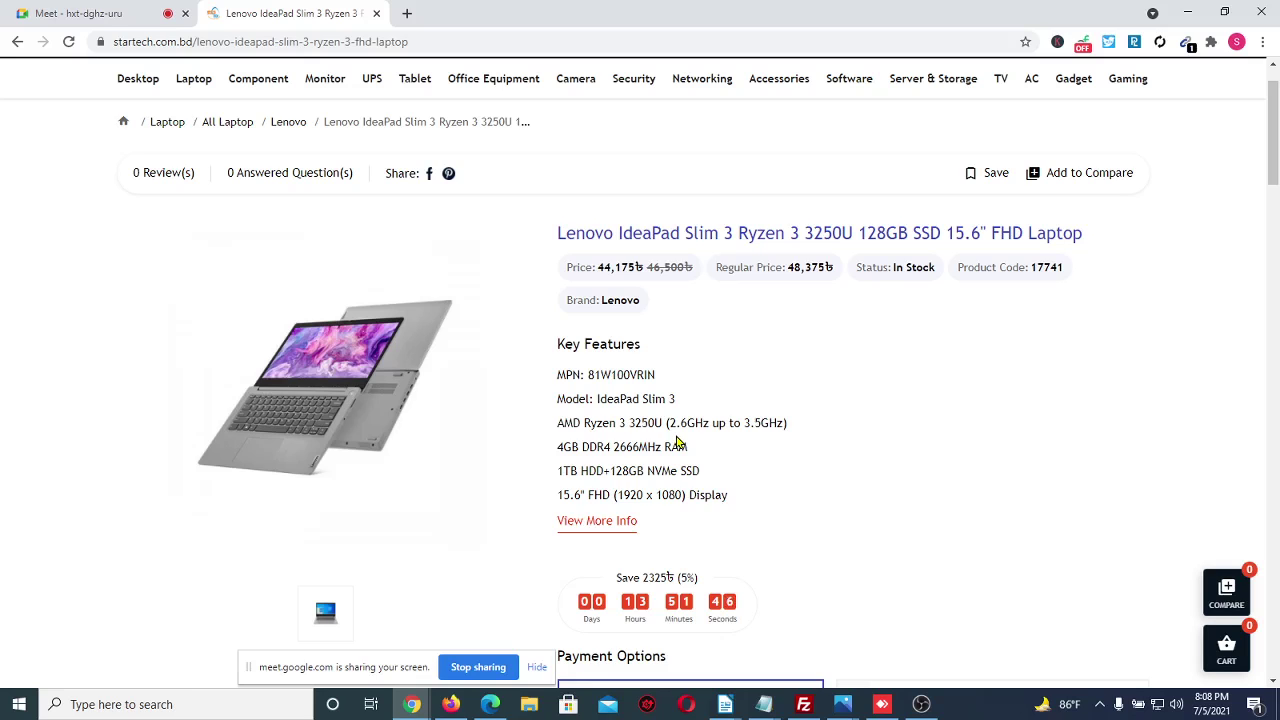
scroll(676, 441, "up", 1)
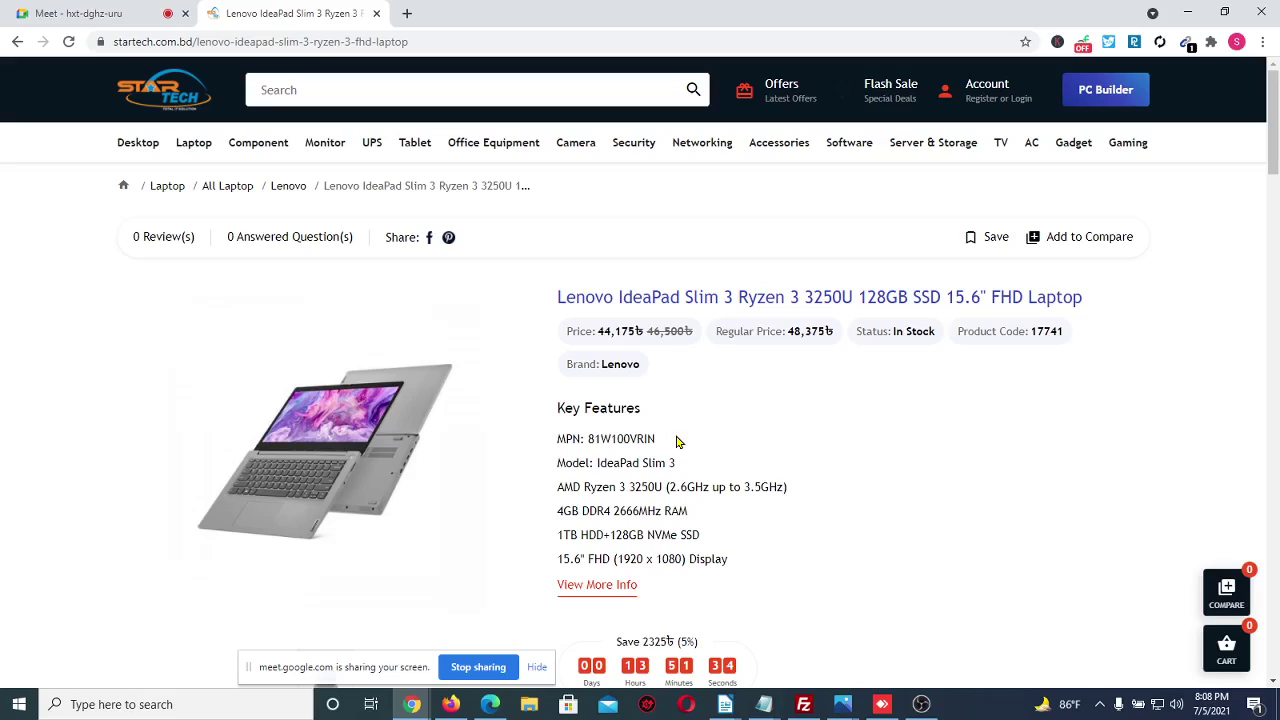
left_click(412, 704)
left_click(388, 666)
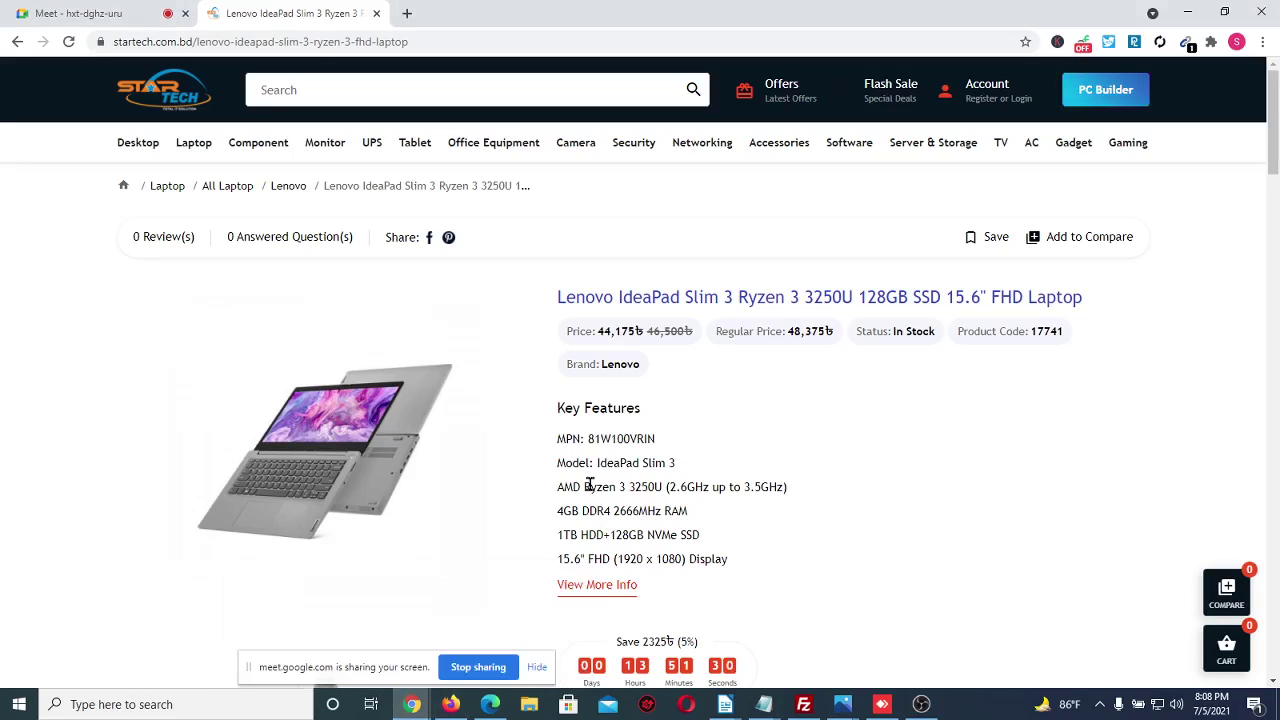
left_click(490, 704)
Pick the uploaded IdeaPad laptop image from Browse Media as the ad's image
left_click(145, 12)
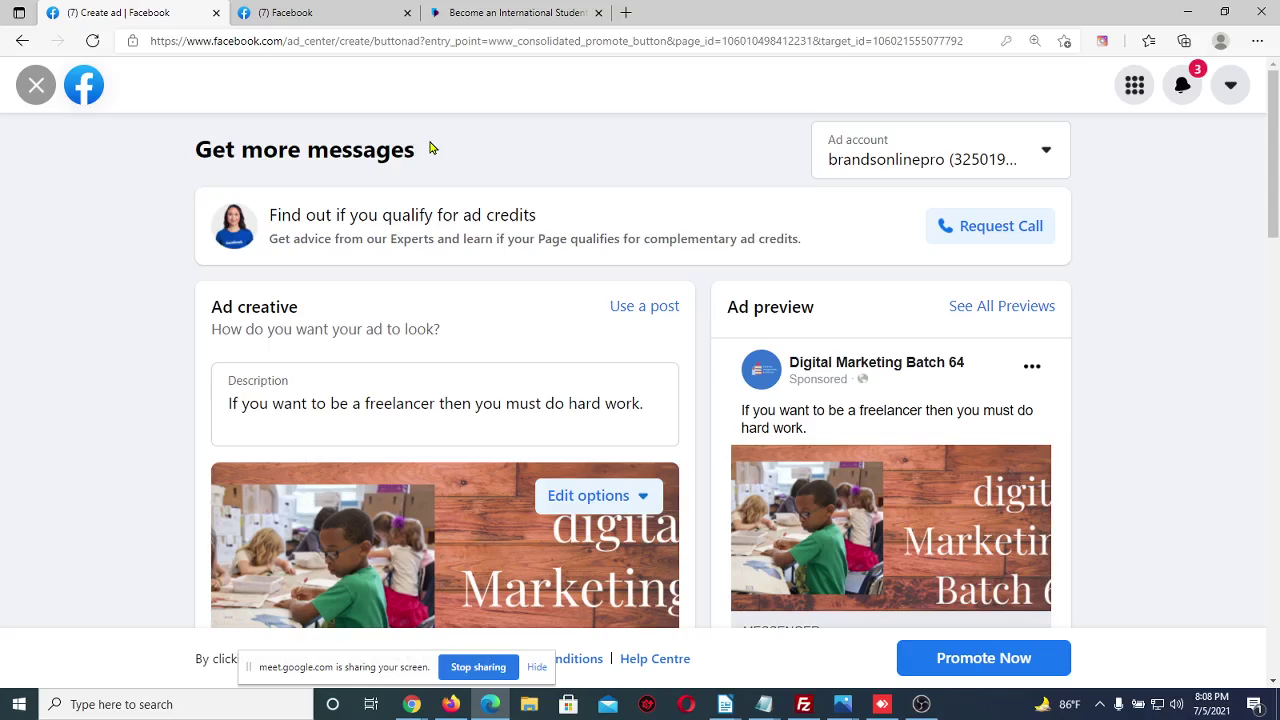
left_click(1048, 152)
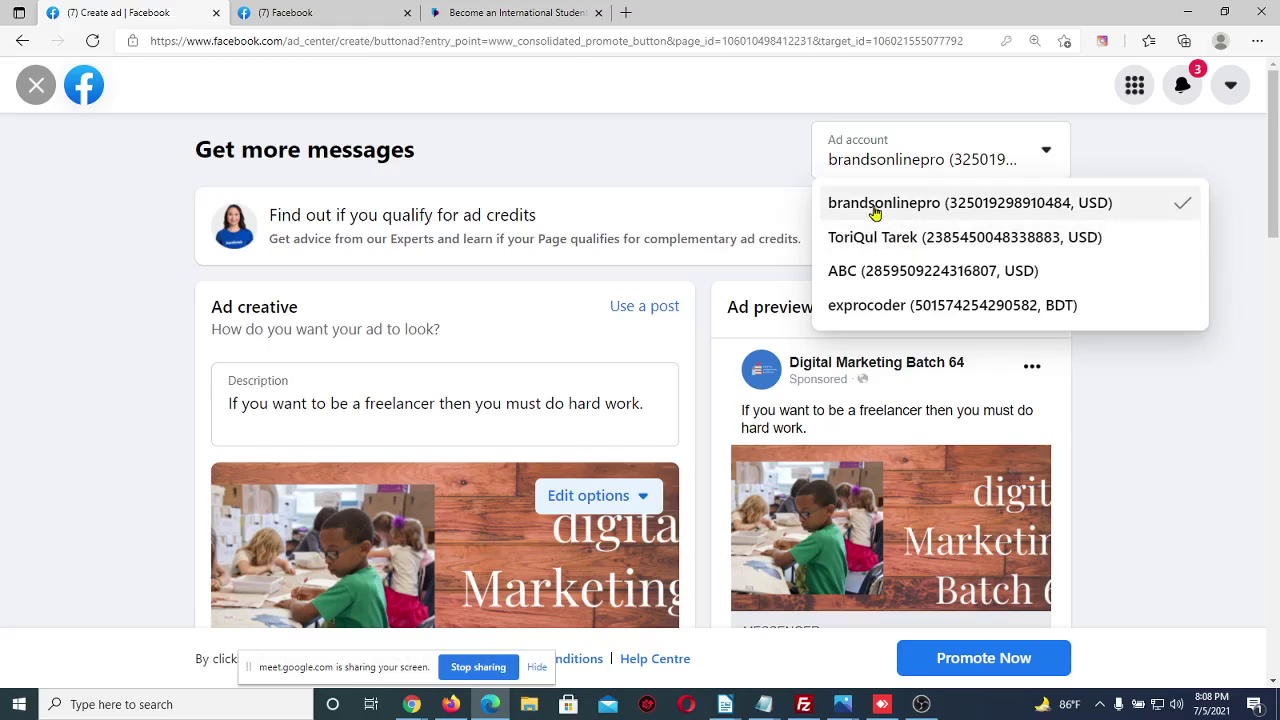
left_click(760, 183)
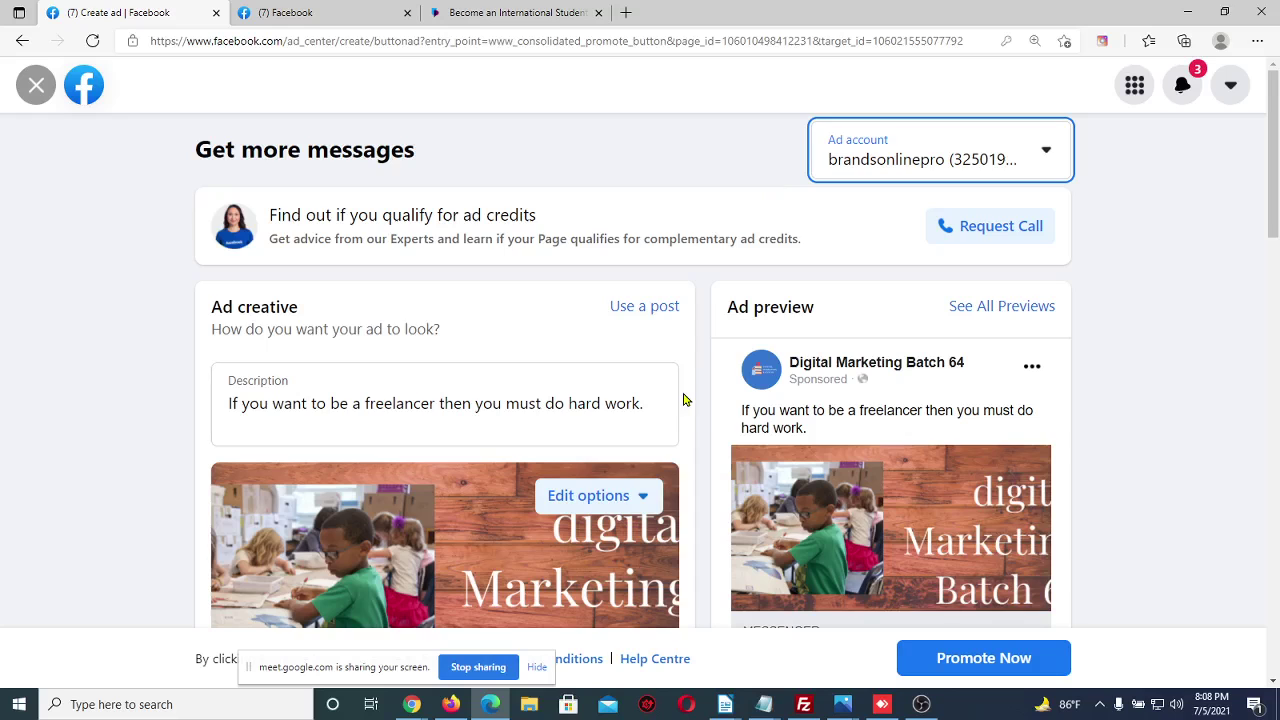
scroll(684, 400, "down", 2)
left_click(622, 350)
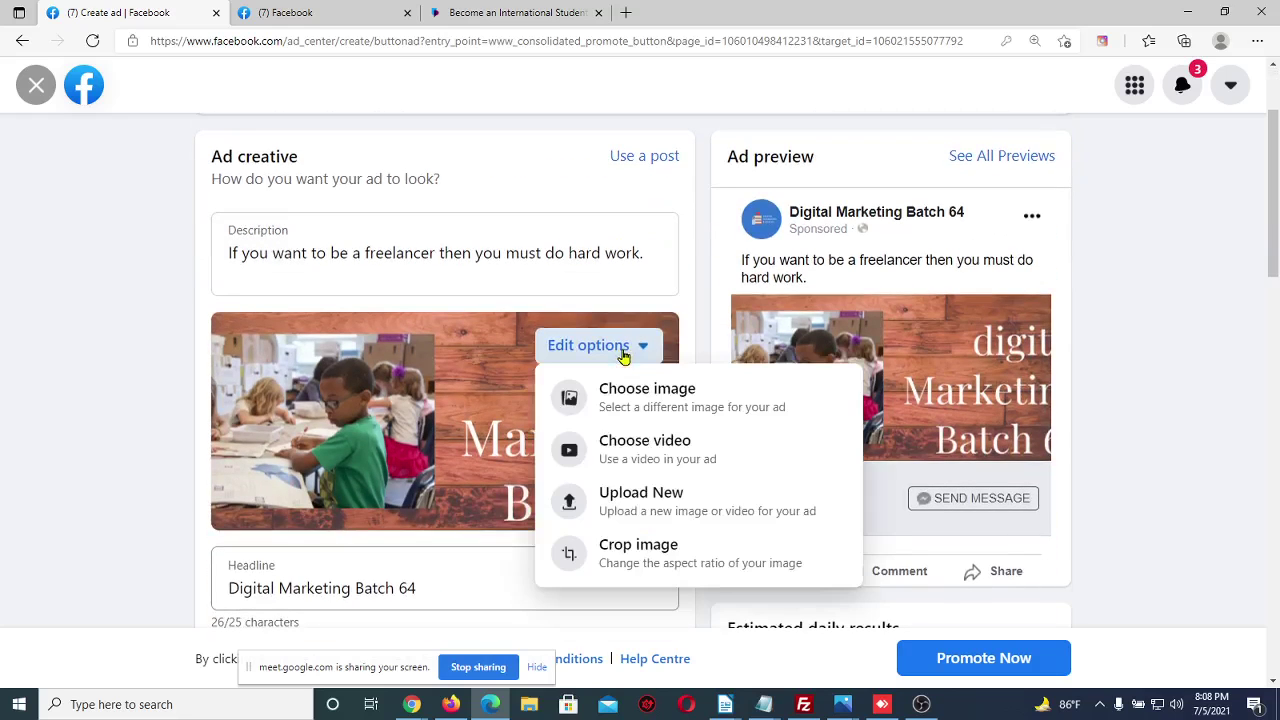
left_click(663, 405)
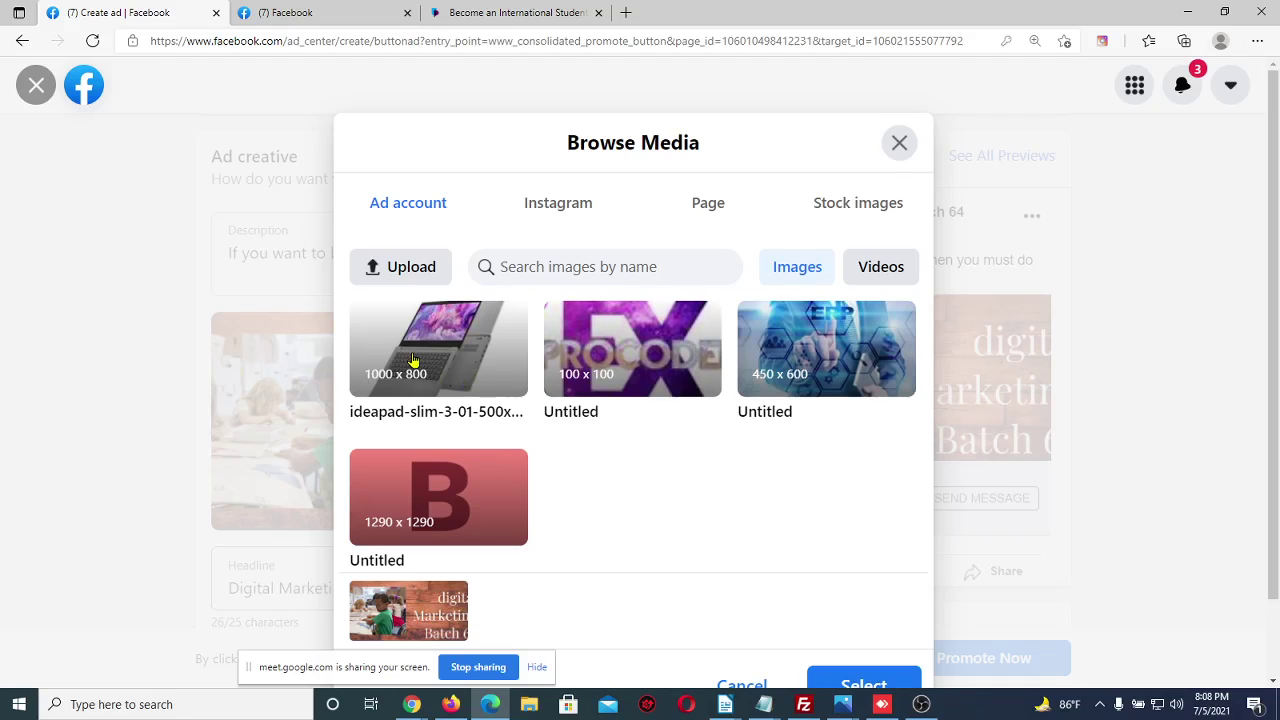
left_click(414, 360)
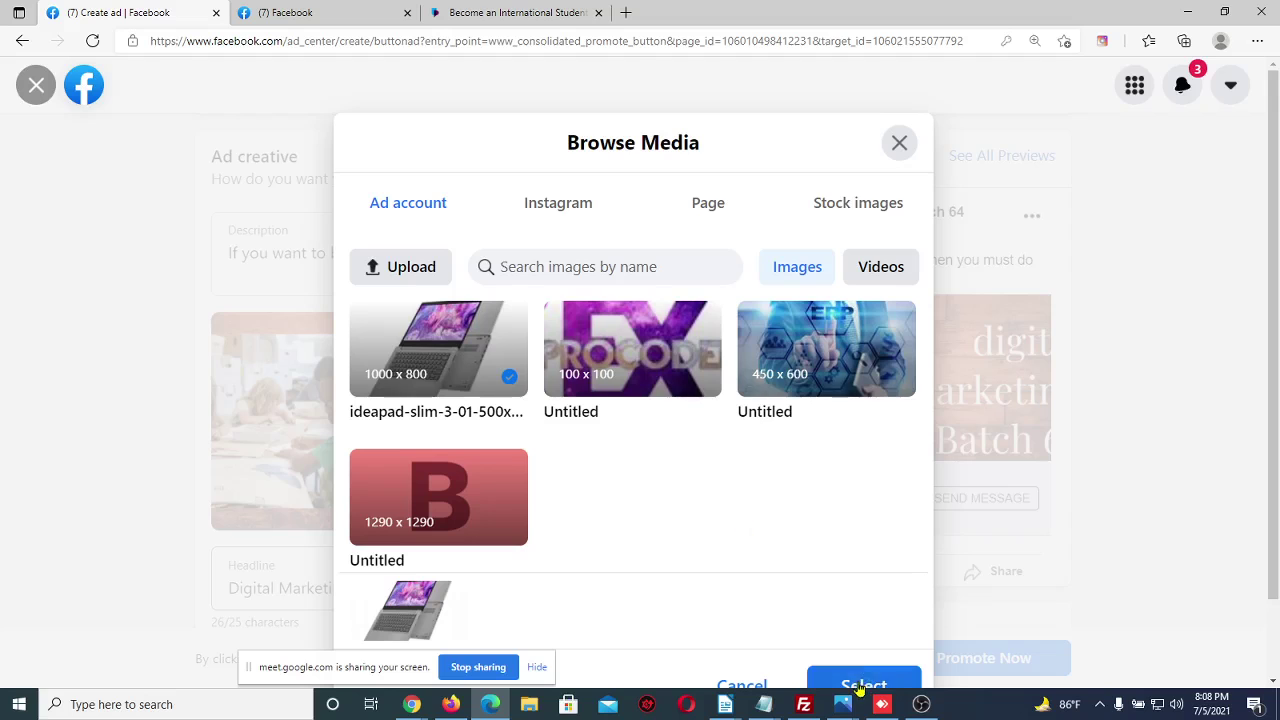
scroll(893, 675, "down", 2)
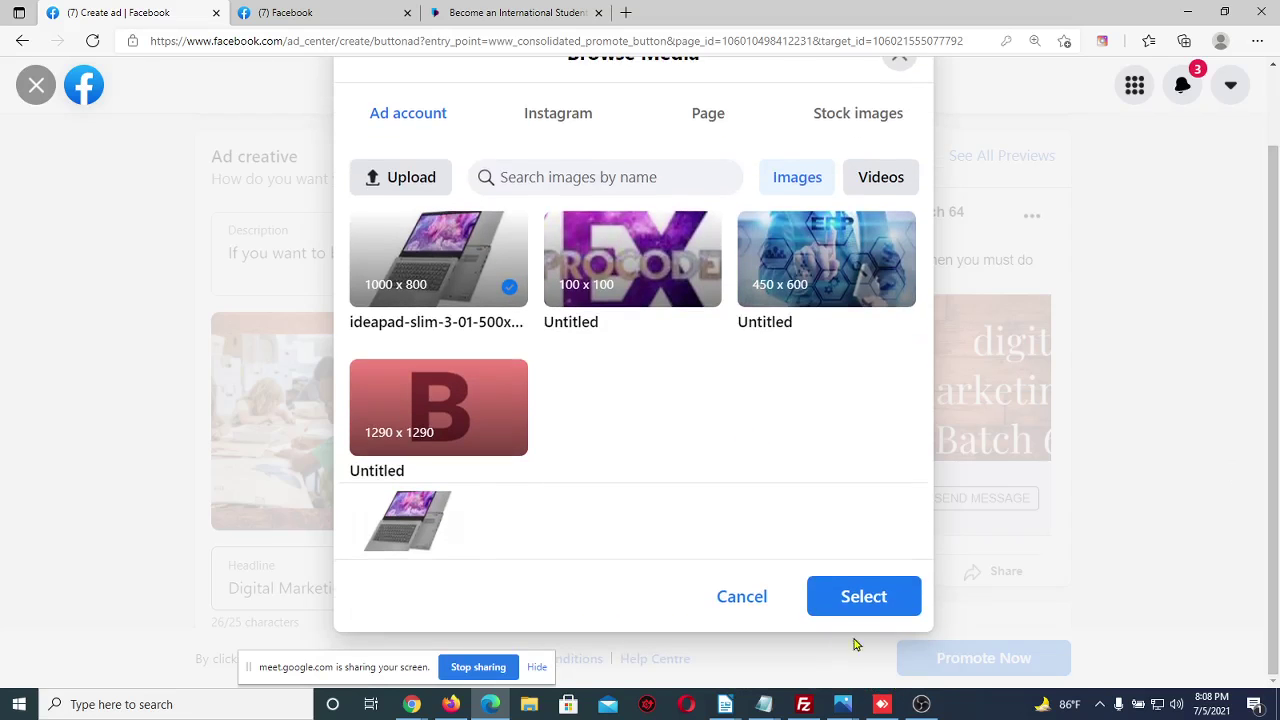
left_click(879, 598)
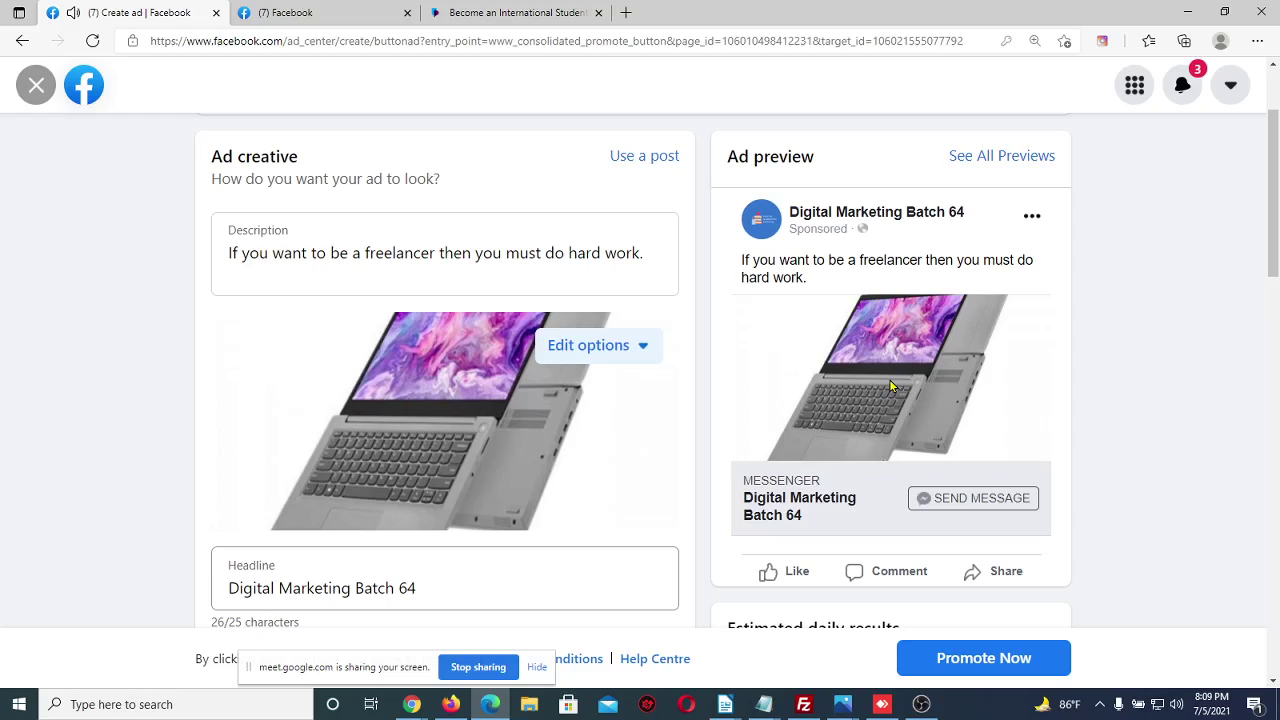
left_click(643, 254)
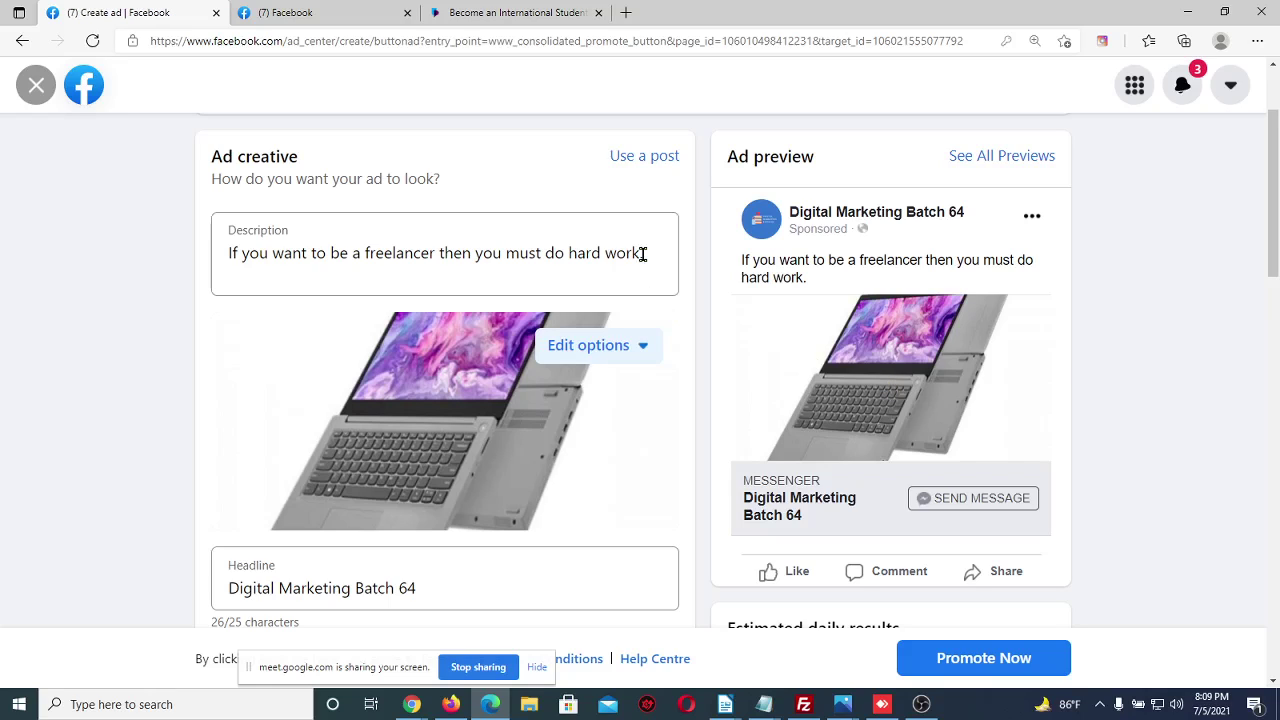
left_click(411, 704)
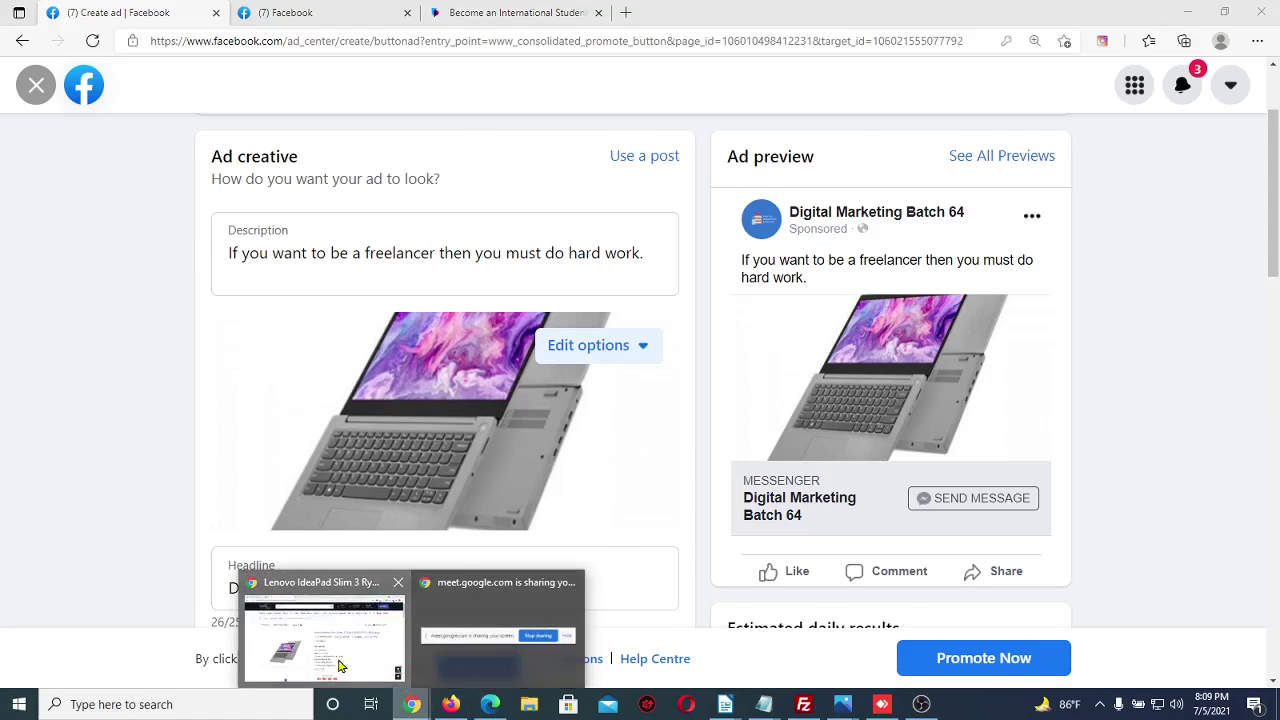
left_click(340, 666)
left_click(98, 10)
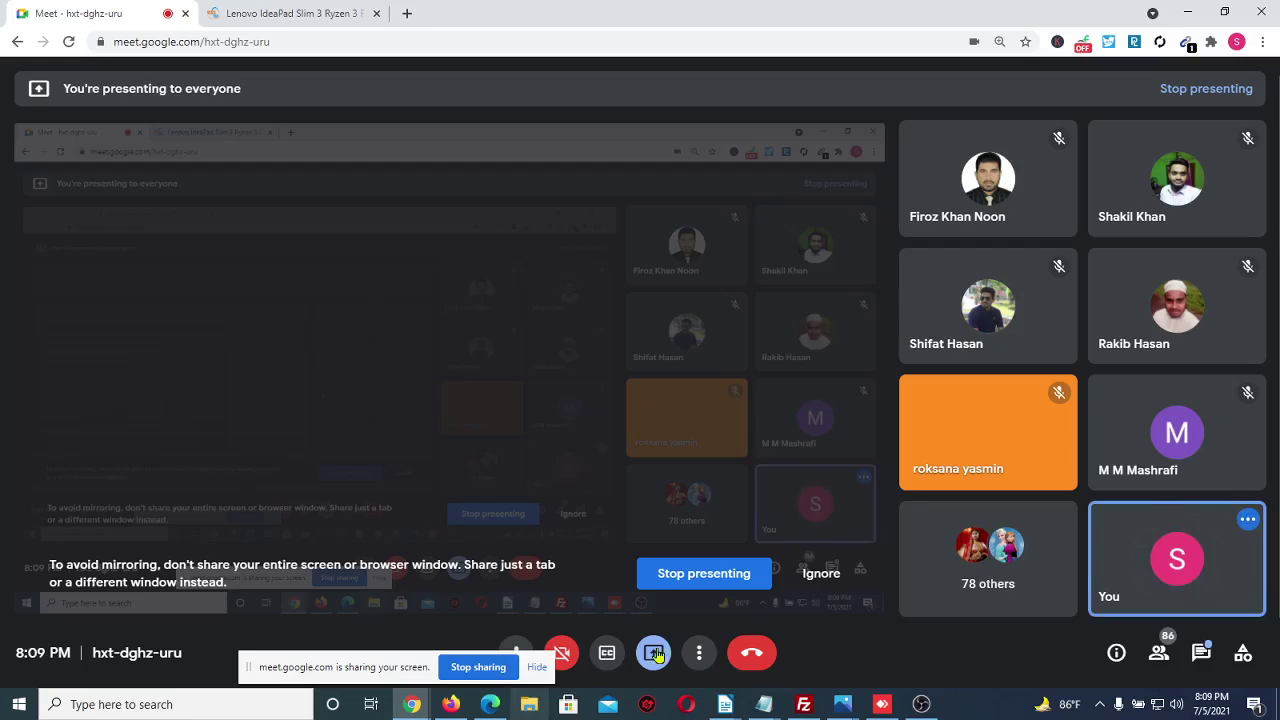
mouse_move(482, 714)
left_click(490, 635)
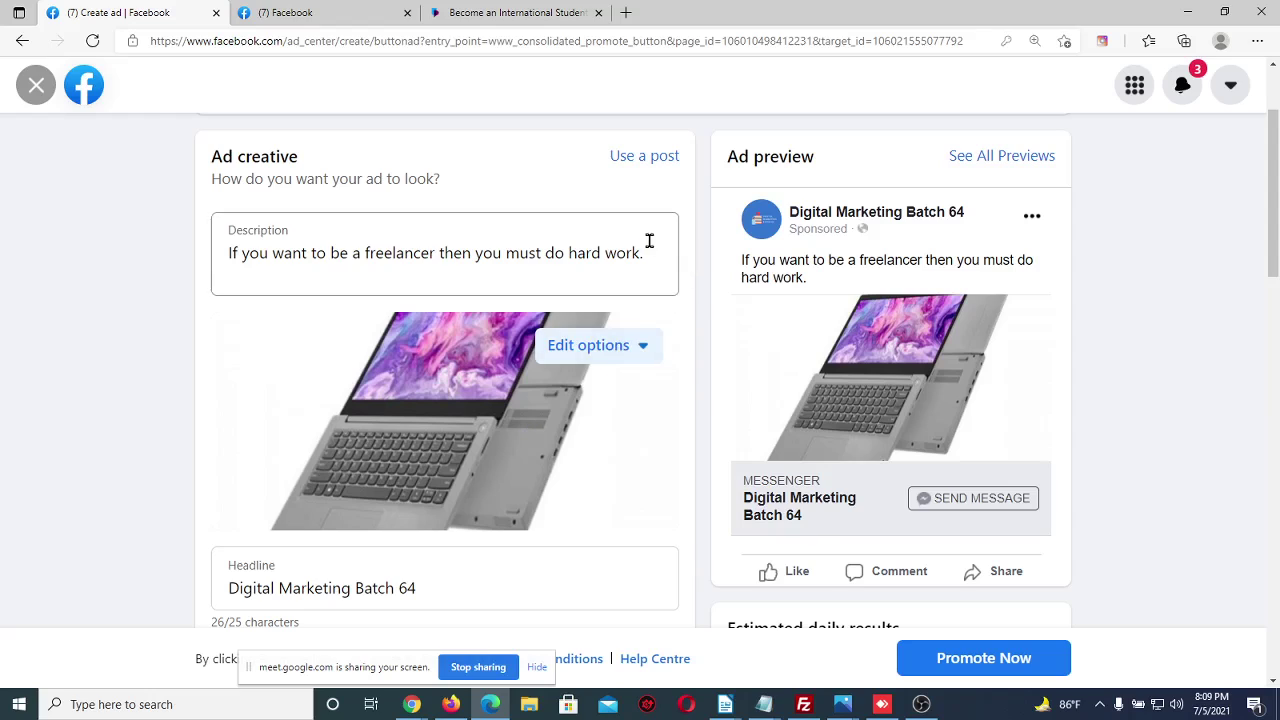
Delete the old freelancer description and bring up the Star Tech IdeaPad product tab
left_click_drag(650, 252, 193, 277)
key("BackSpace")
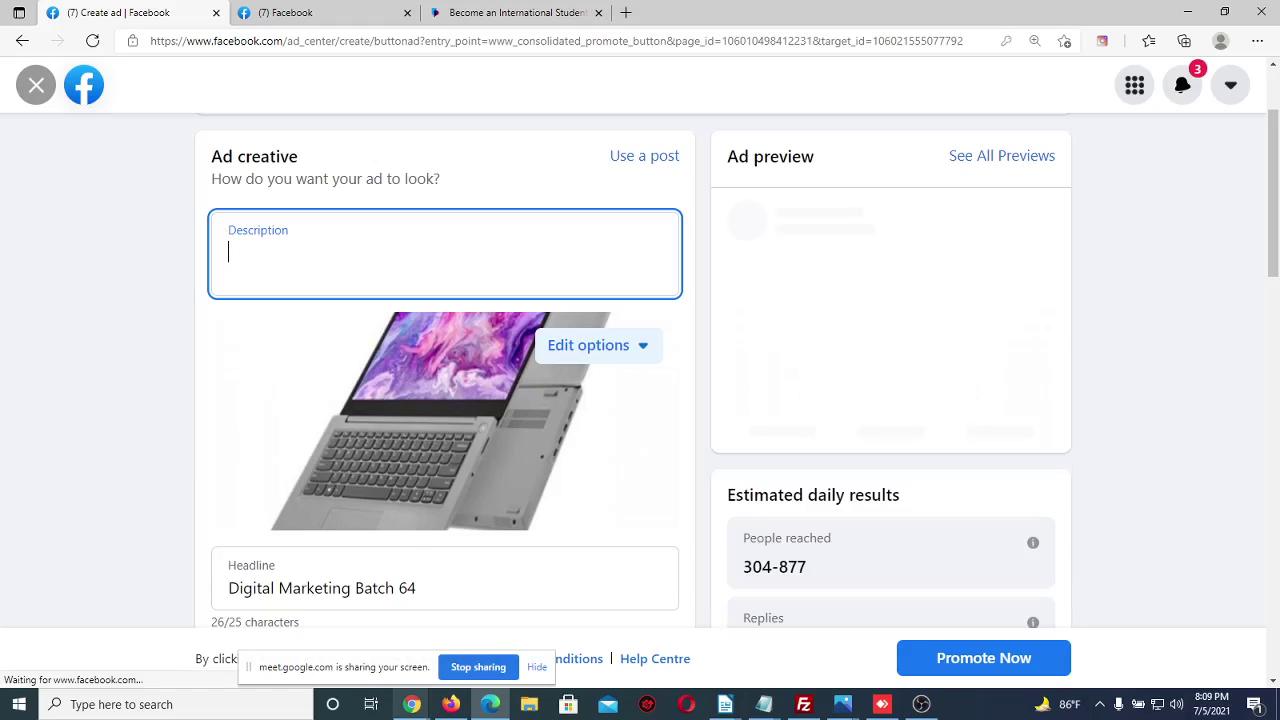
key("alt+Tab")
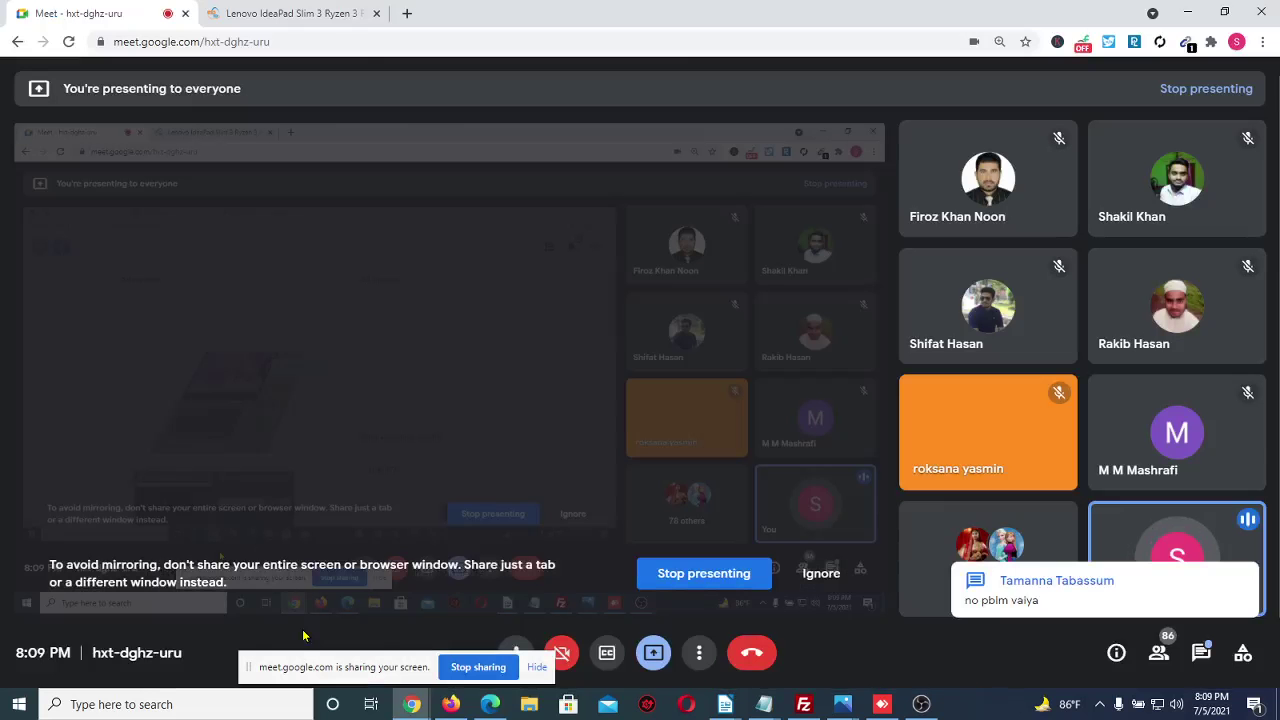
key("ctrl+Tab")
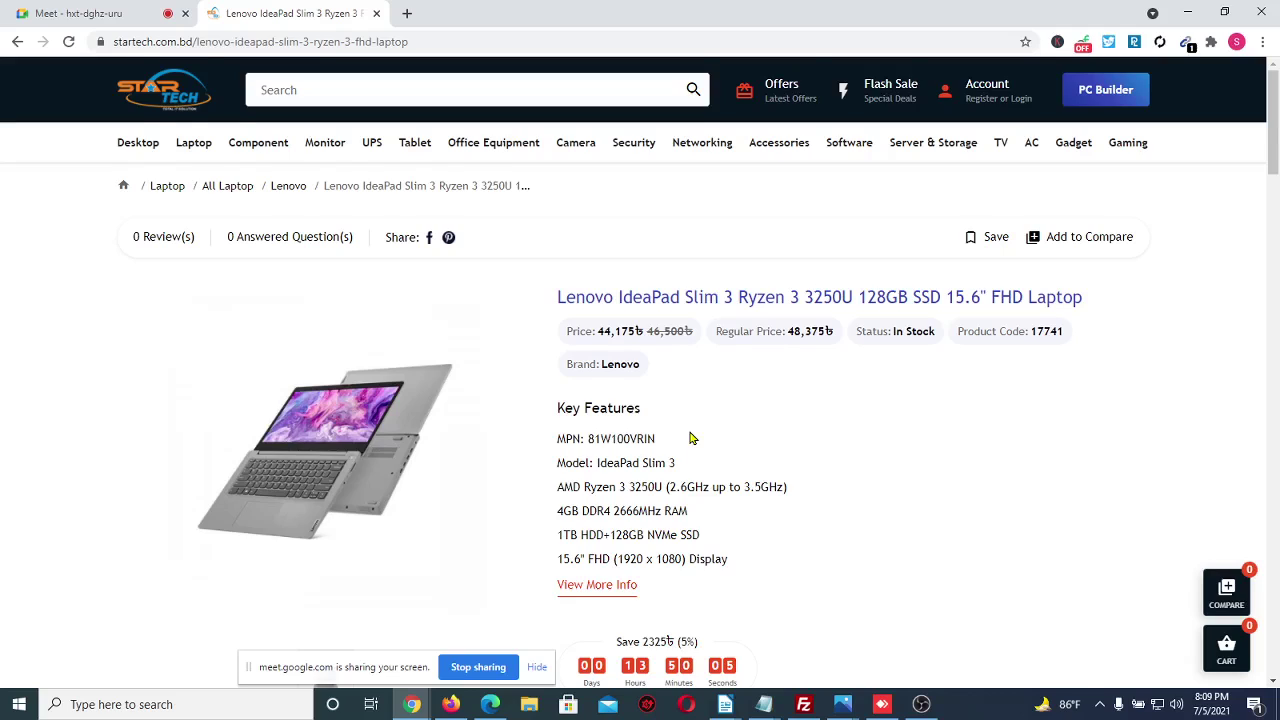
Copy the laptop's Key Features list from Star Tech and return to the Facebook ad
scroll(690, 438, "down", 1)
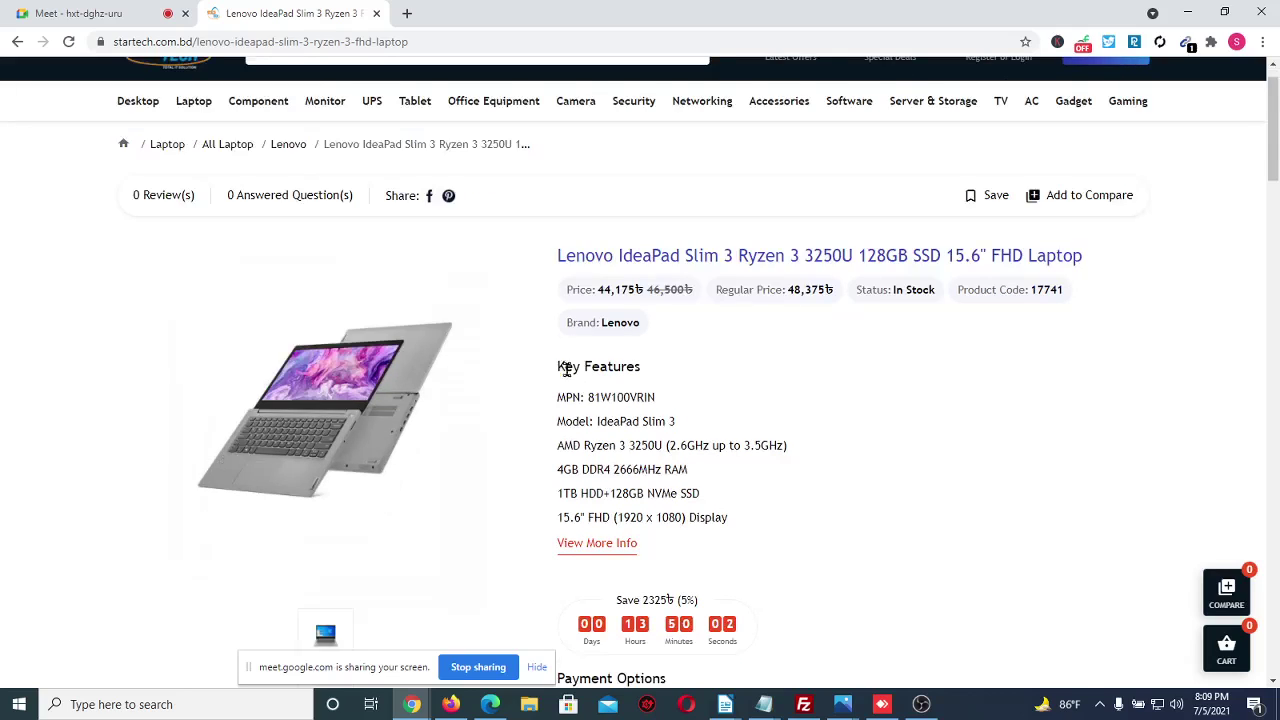
left_click_drag(557, 368, 740, 523)
key("ctrl+c")
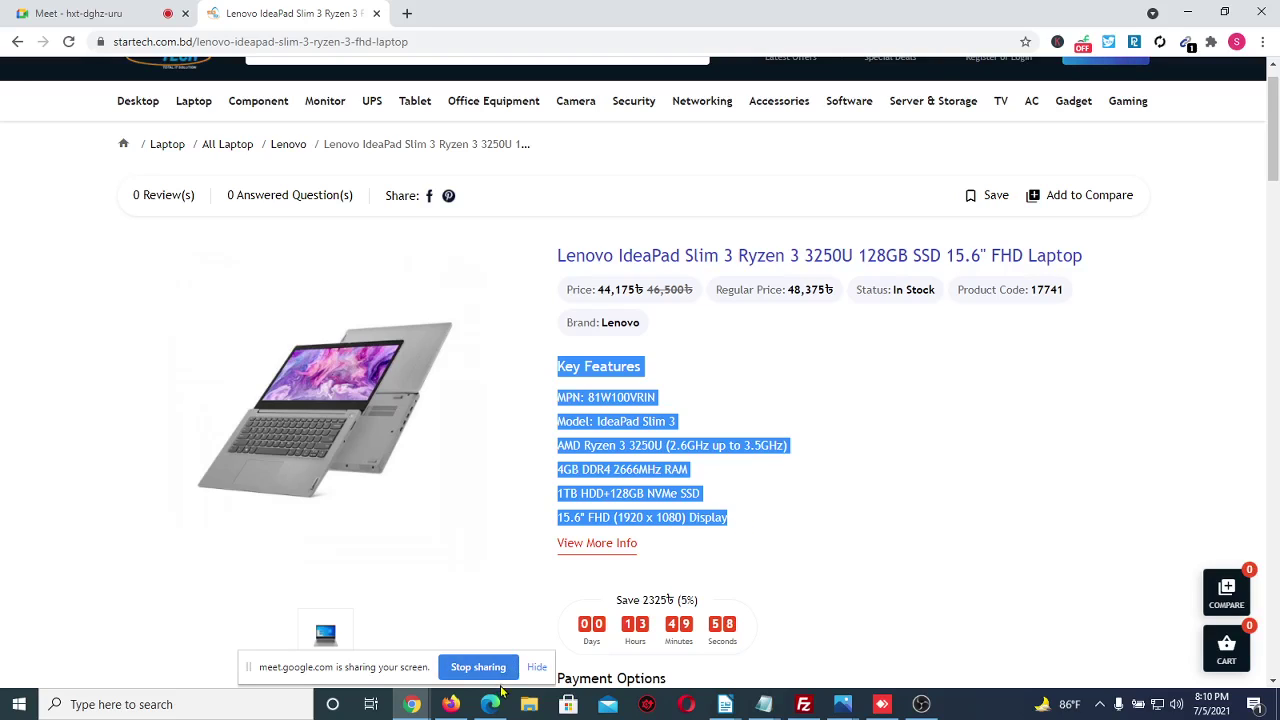
mouse_move(480, 702)
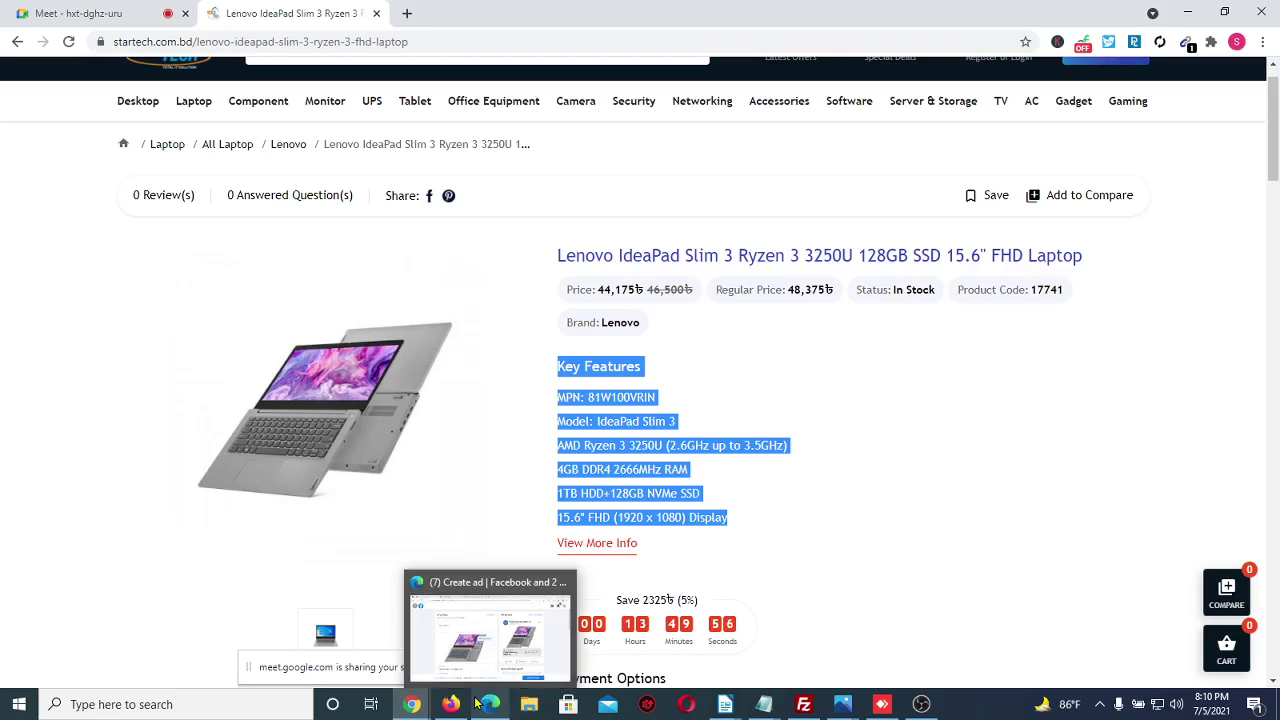
left_click(205, 110)
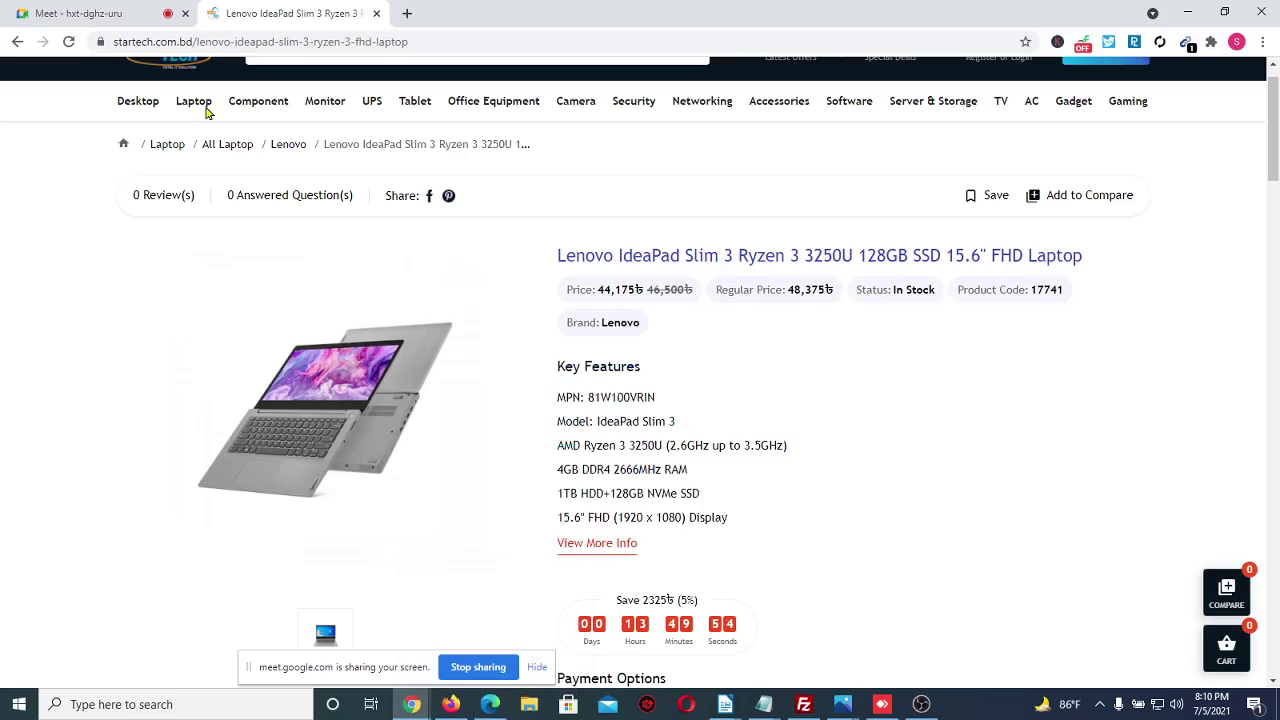
key("ctrl+l")
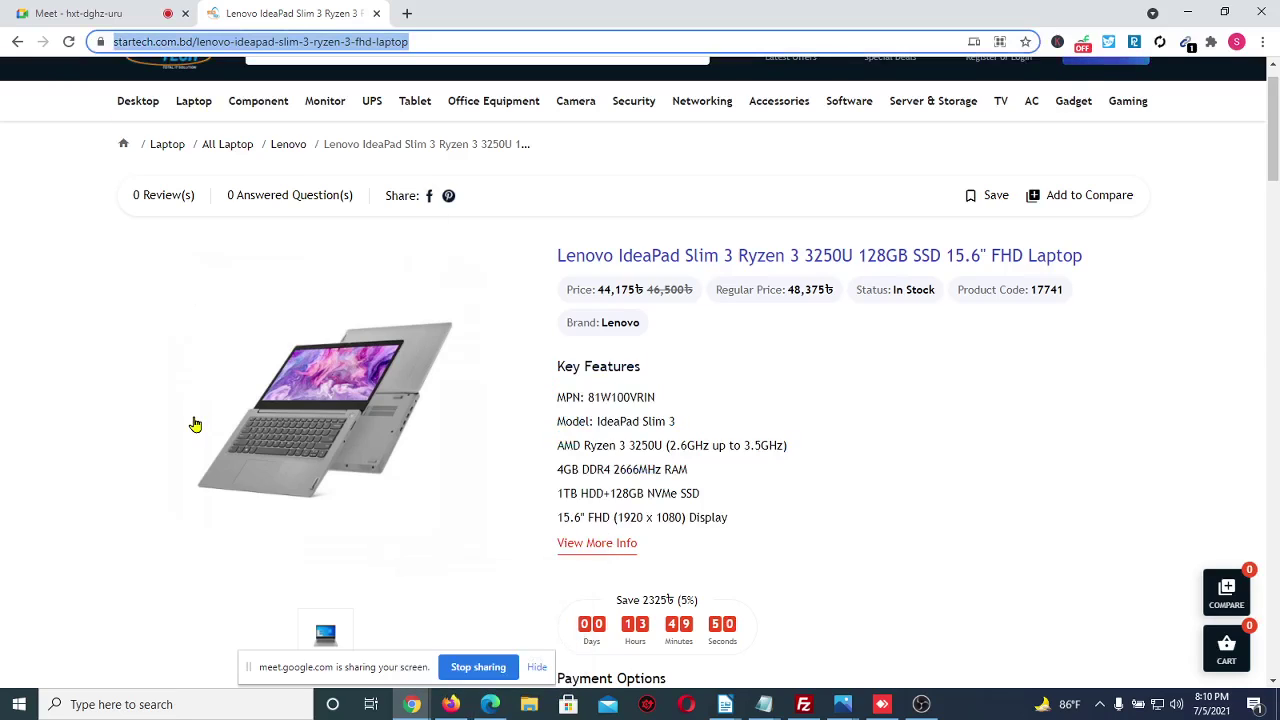
mouse_move(491, 707)
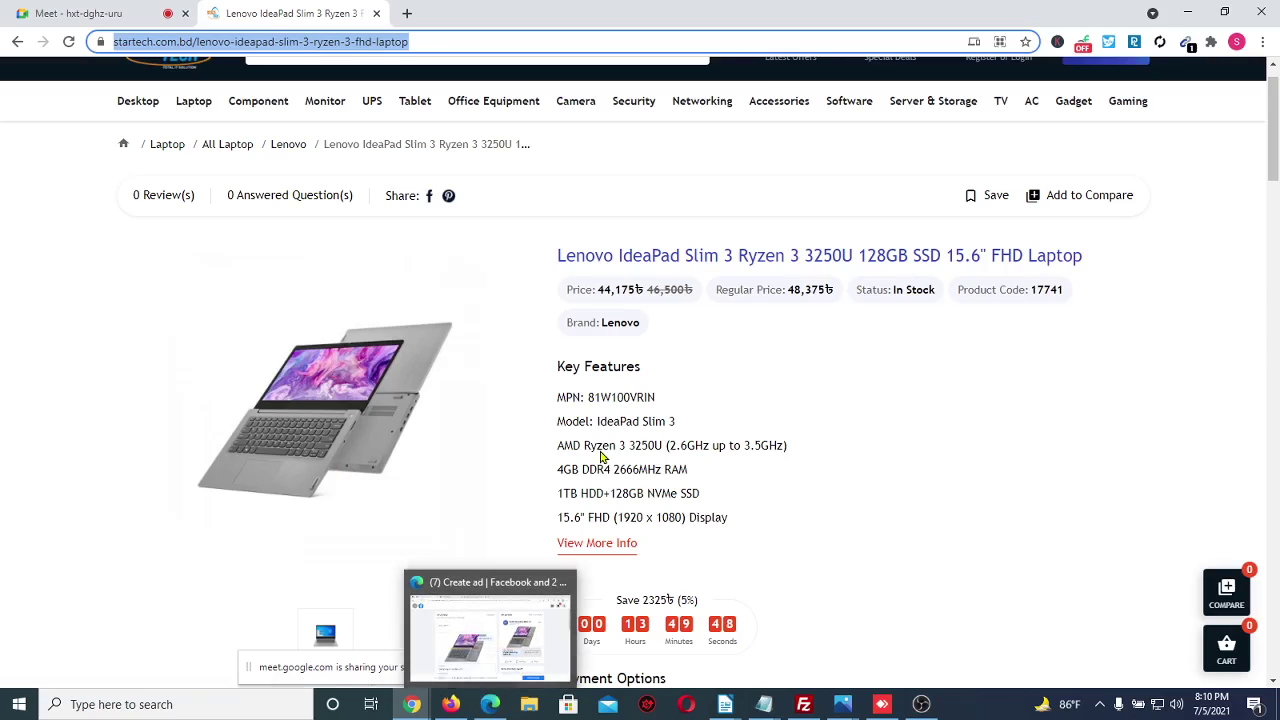
key("alt+Tab")
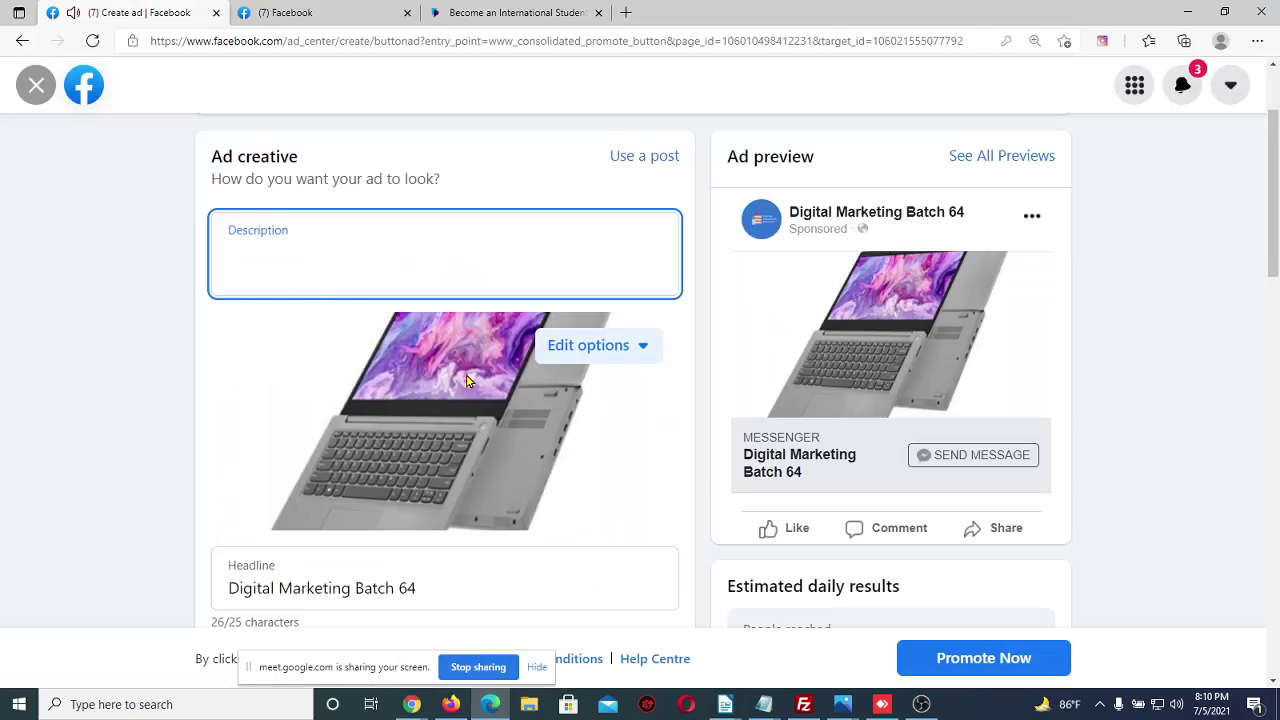
Paste the Key Features, MPN 81W100VRIN to 15.6" FHD display, into the ad description
key("ctrl+v")
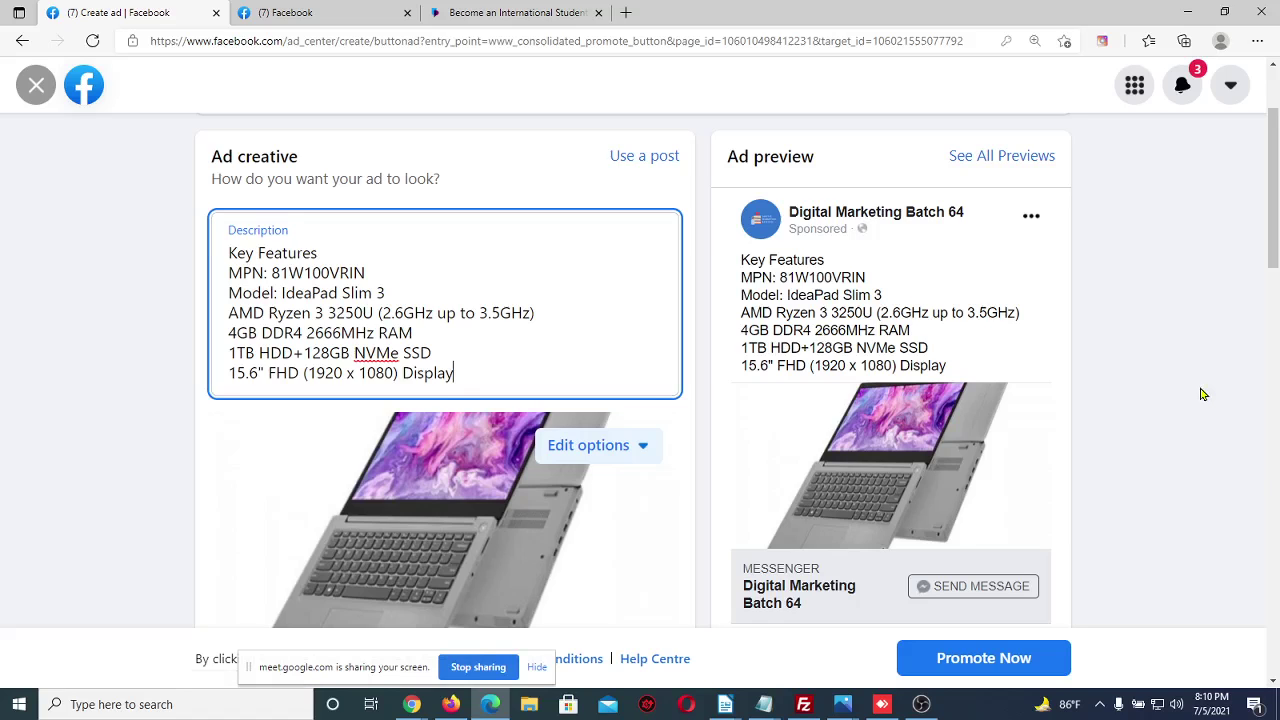
scroll(1203, 394, "down", 1)
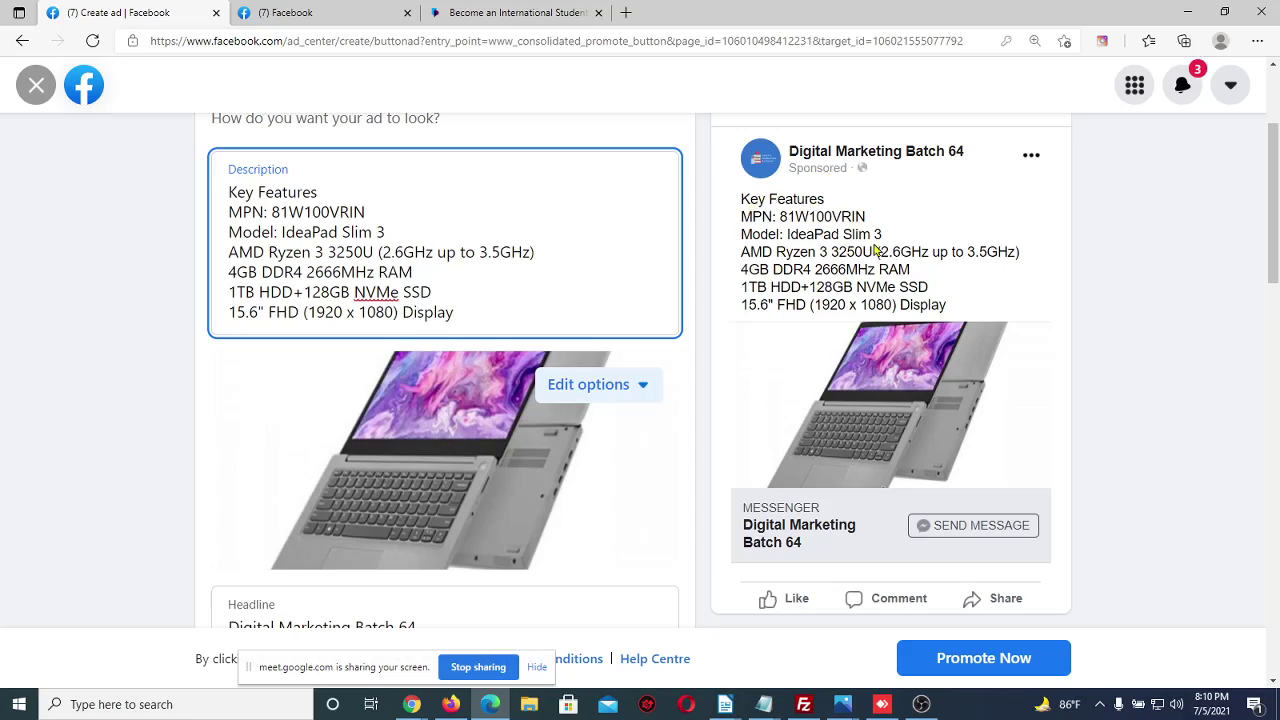
scroll(845, 304, "down", 1)
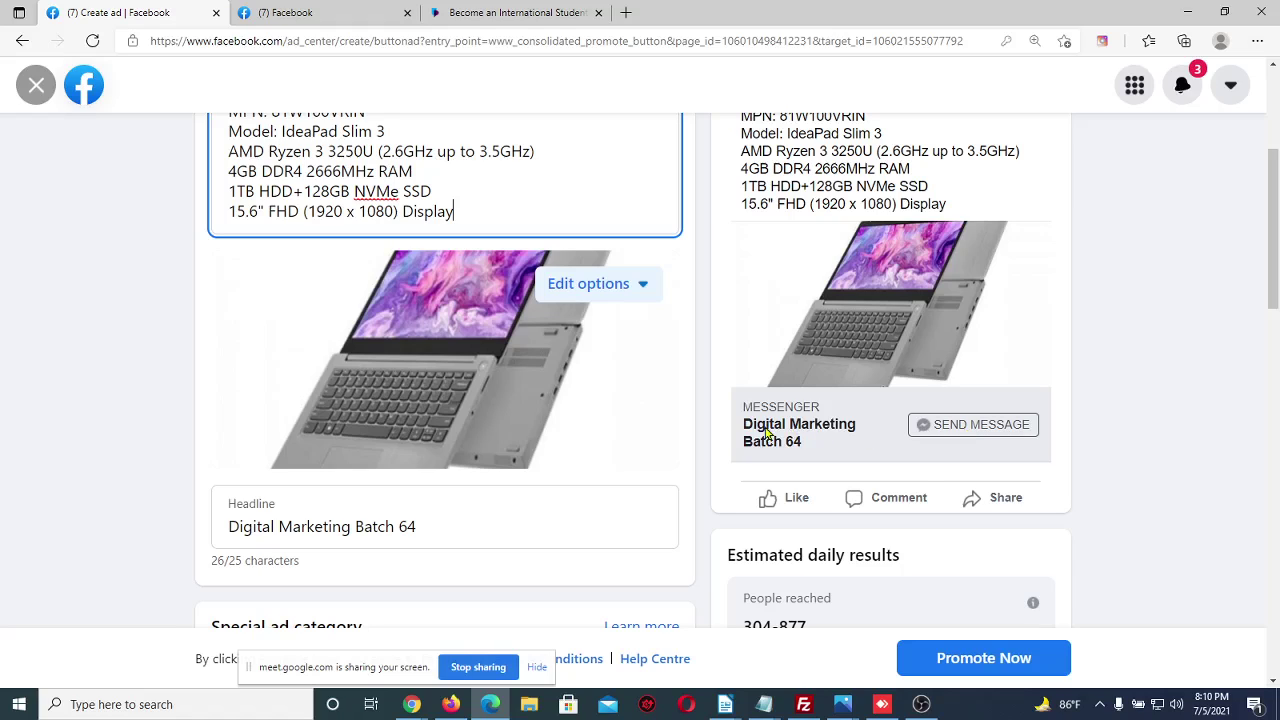
Replace the 'Digital Marketing Batch 64' headline with 'Price 50,000 tk', correcting typos
left_click_drag(484, 514, 178, 528)
key("BackSpace")
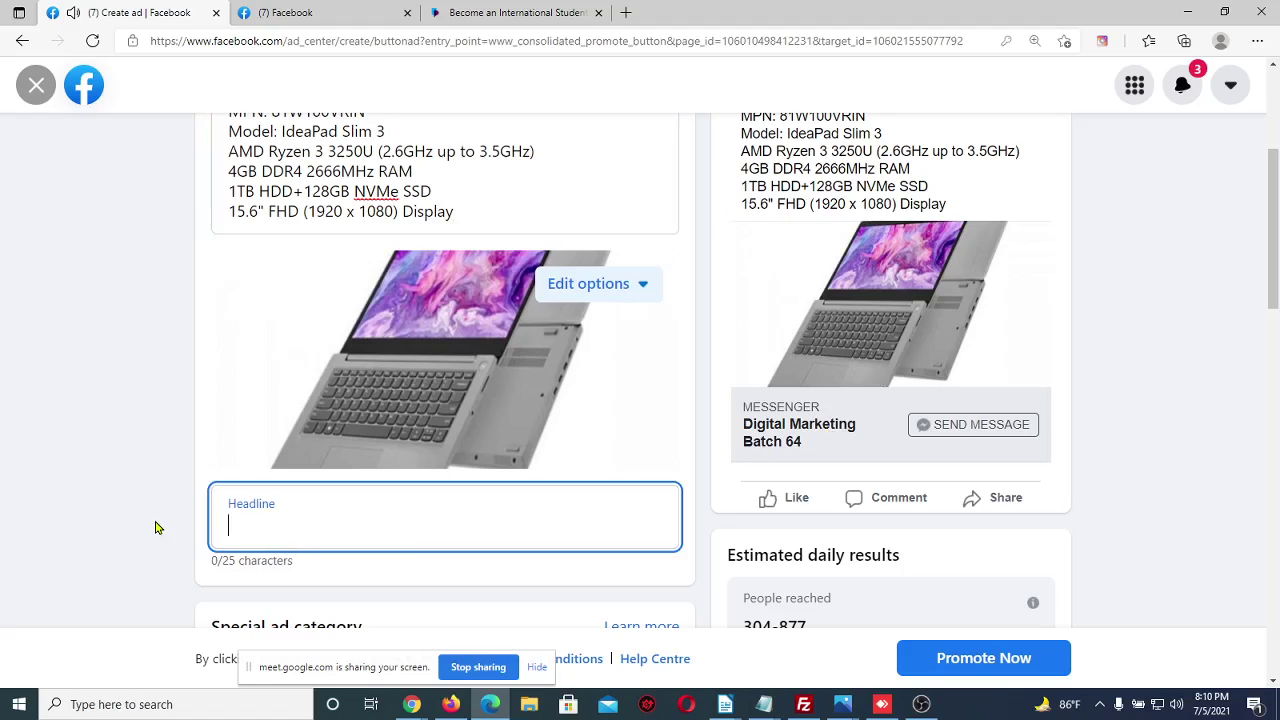
type("ice 5")
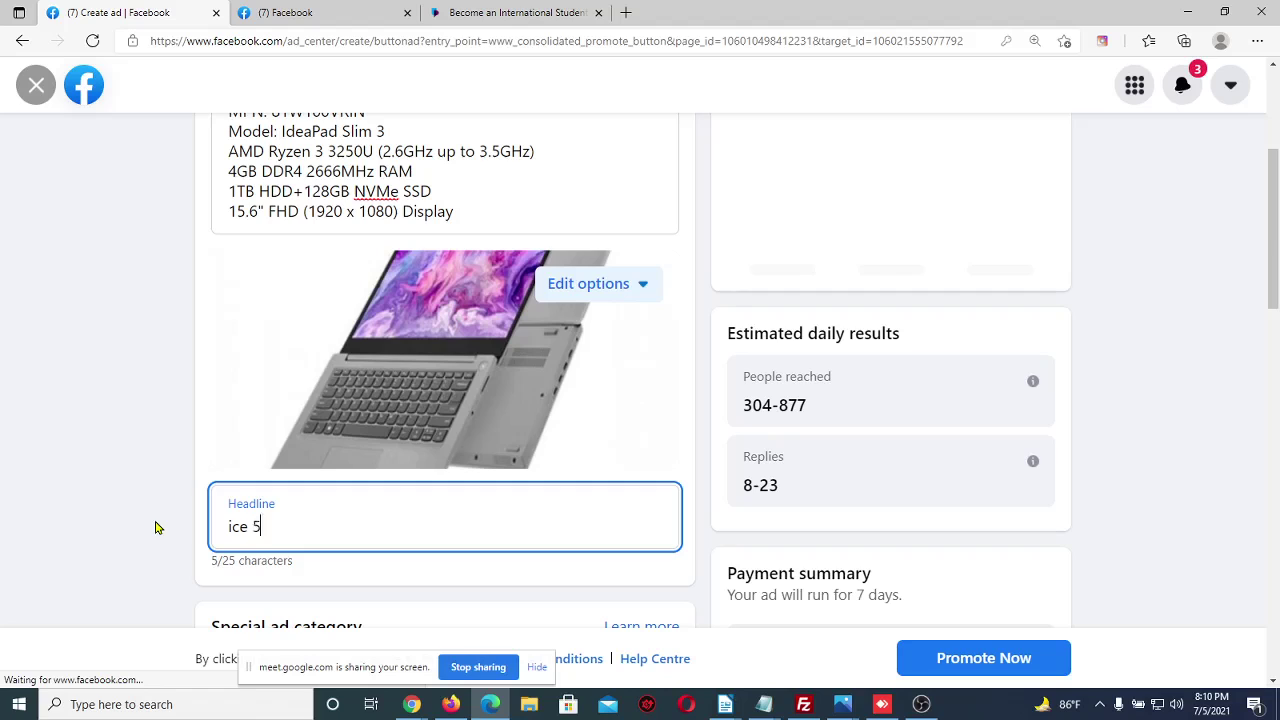
key("BackSpace")
type("0")
key("BackSpace")
key("BackSpace")
key("BackSpace")
key("BackSpace")
key("BackSpace")
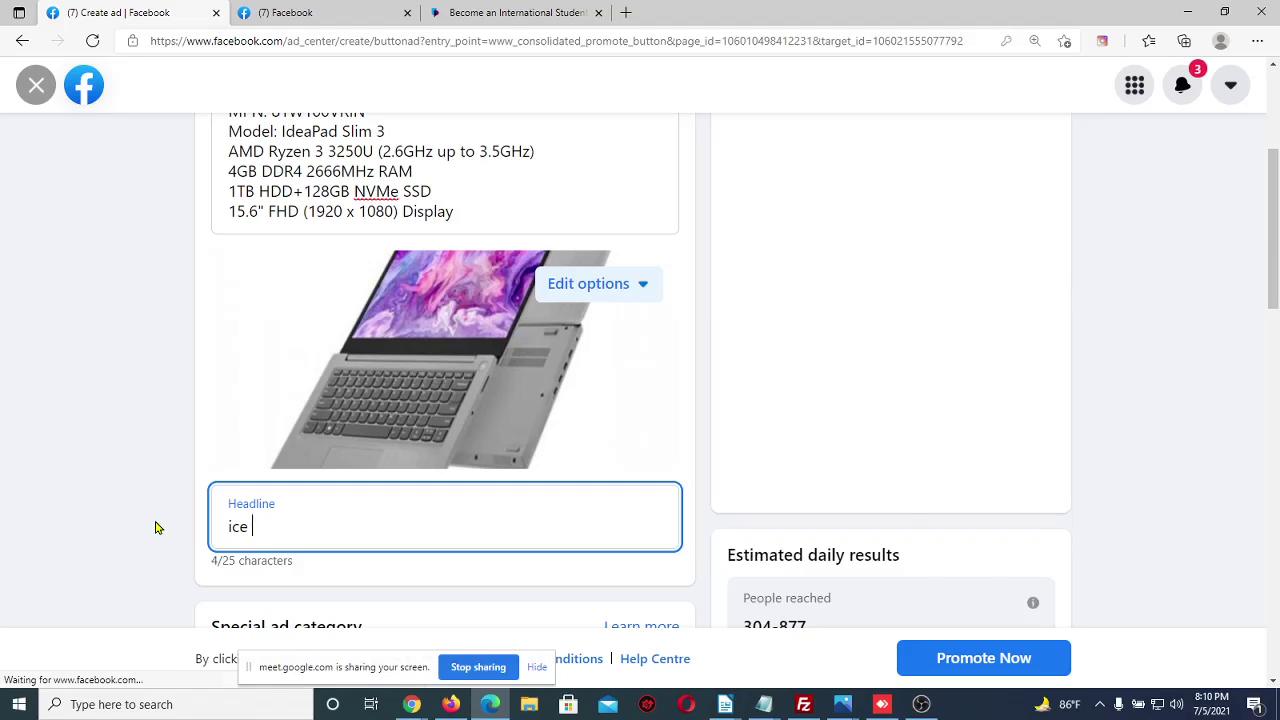
type("Pr")
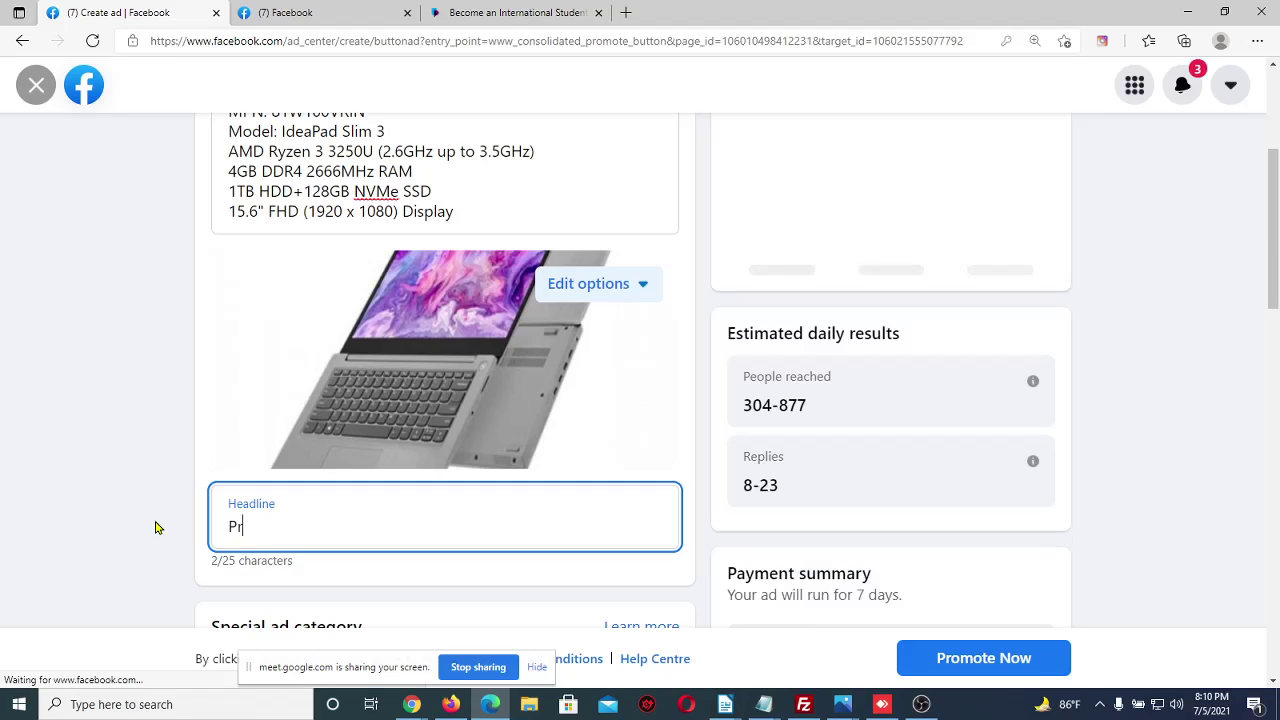
type("ice5")
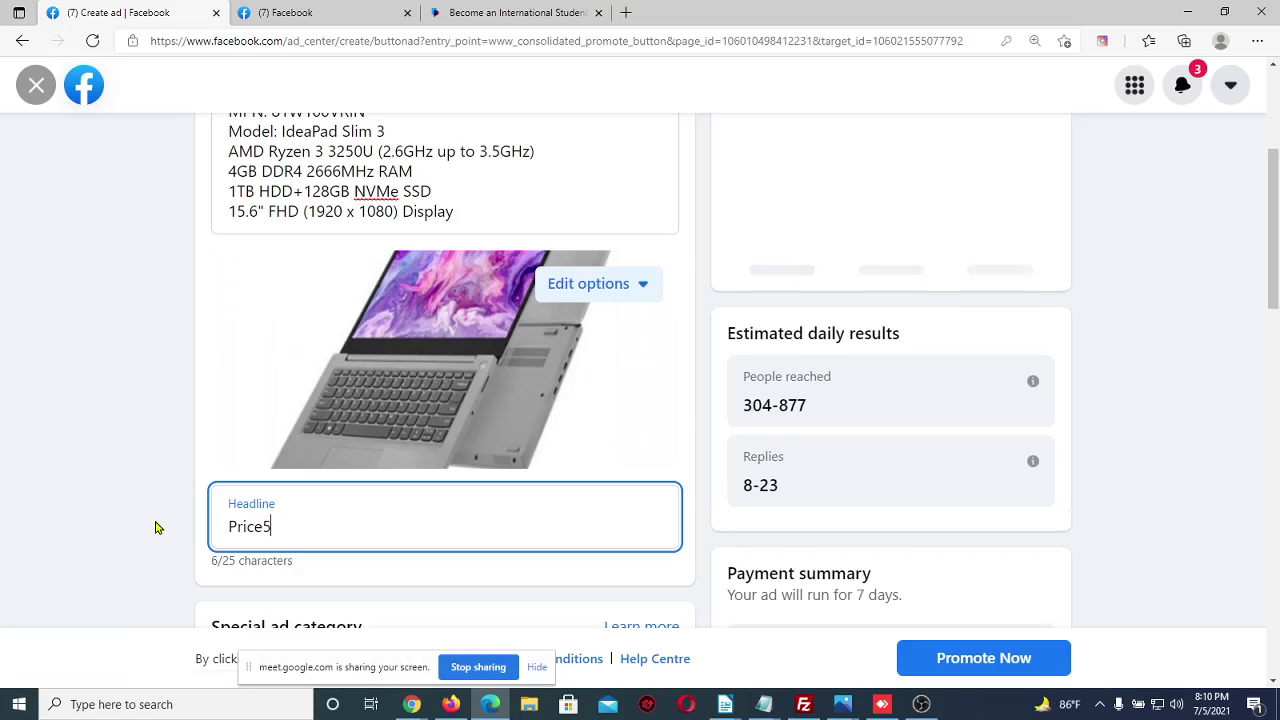
type(",000 ")
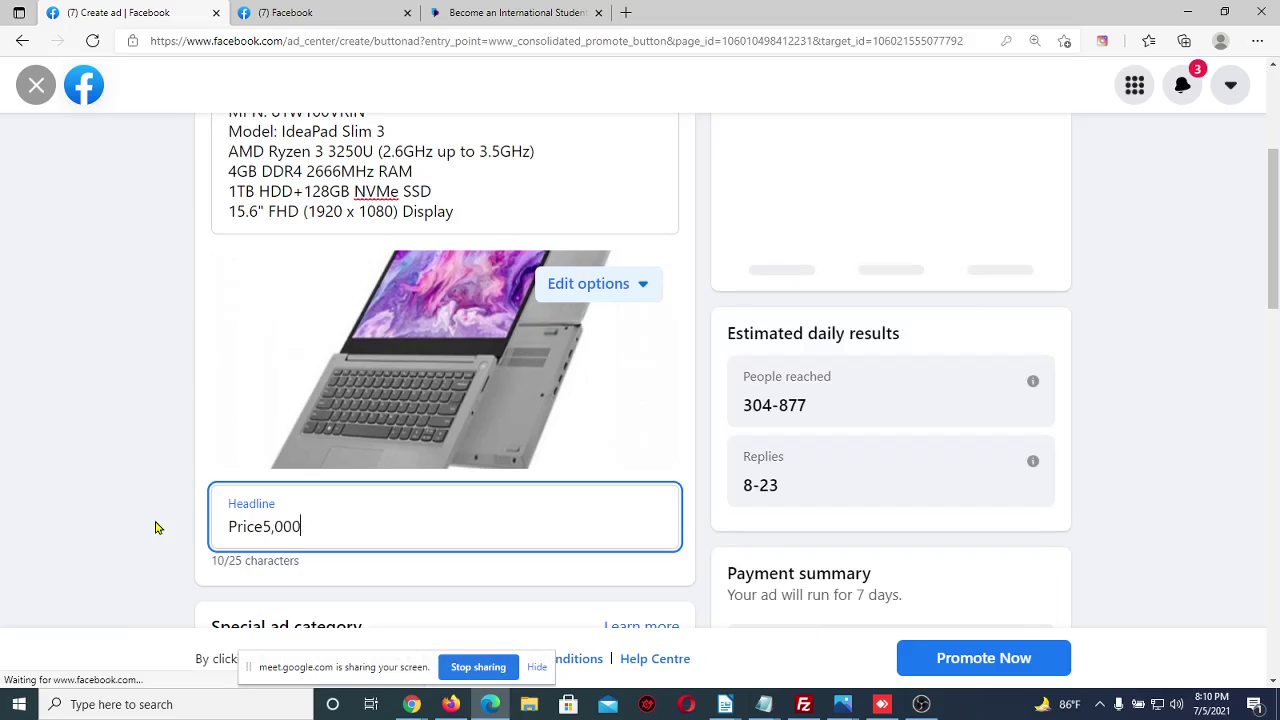
type("tk")
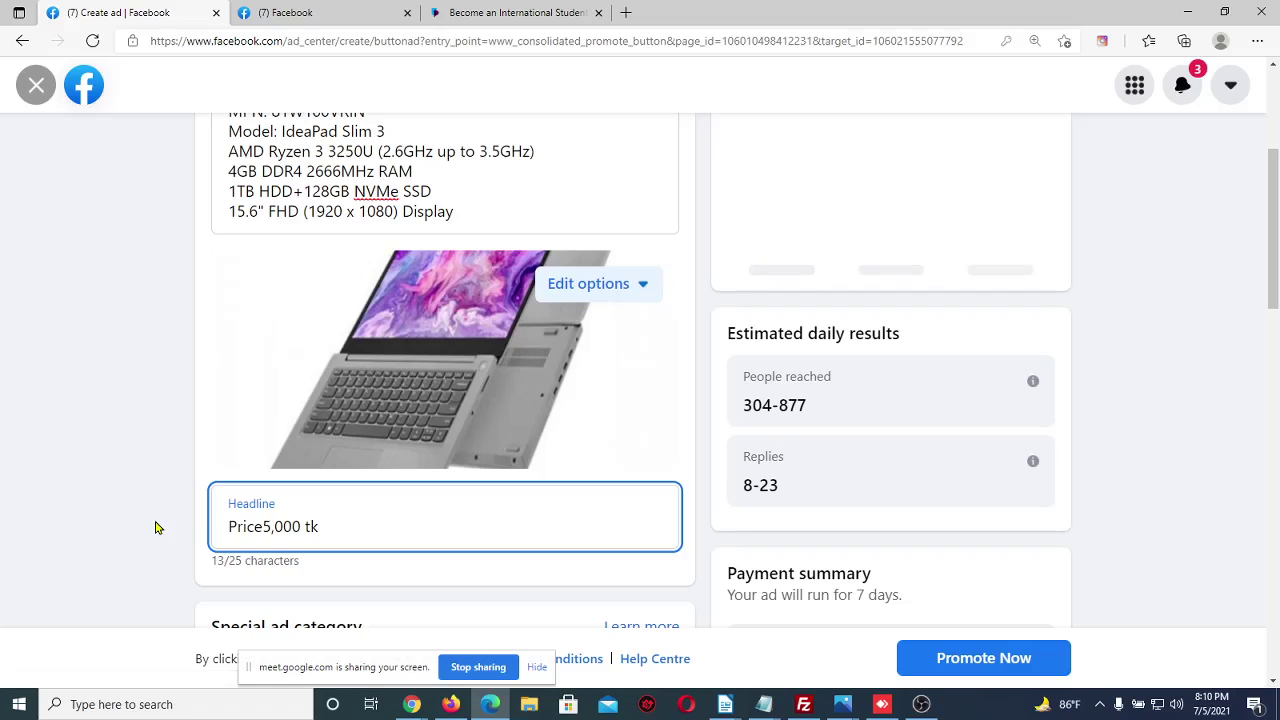
left_click(261, 526)
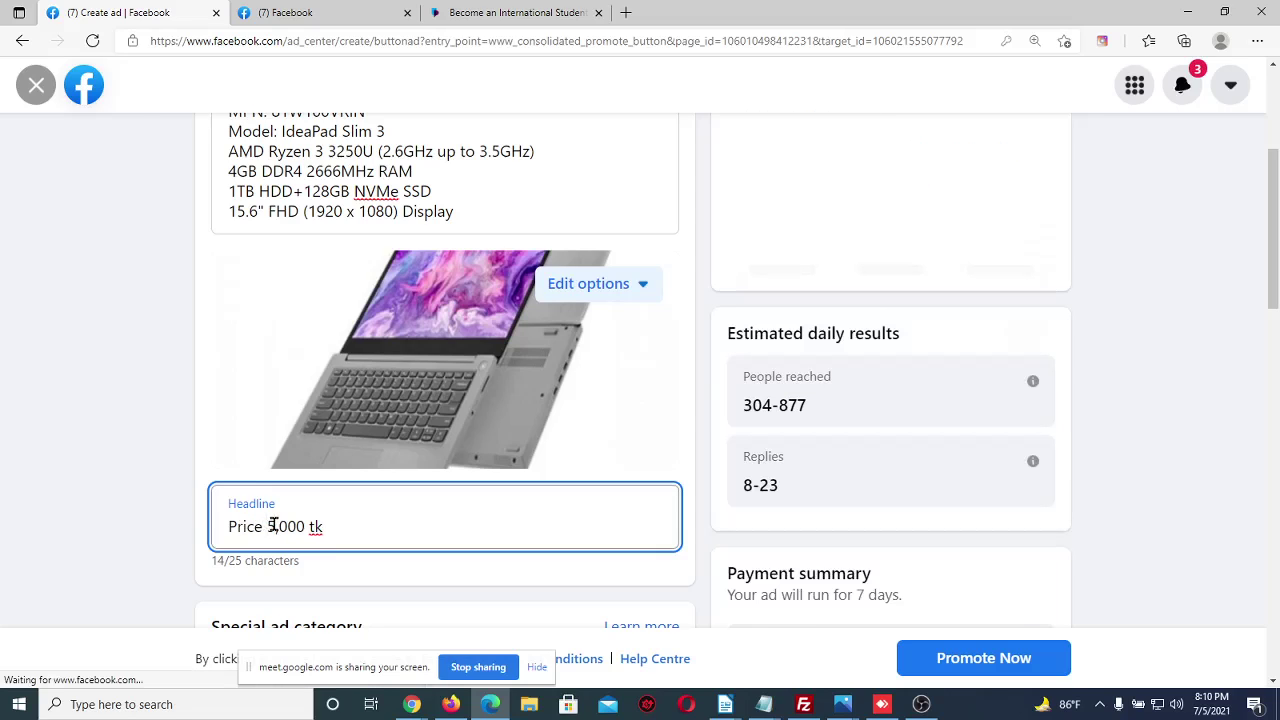
left_click(274, 526)
type("0")
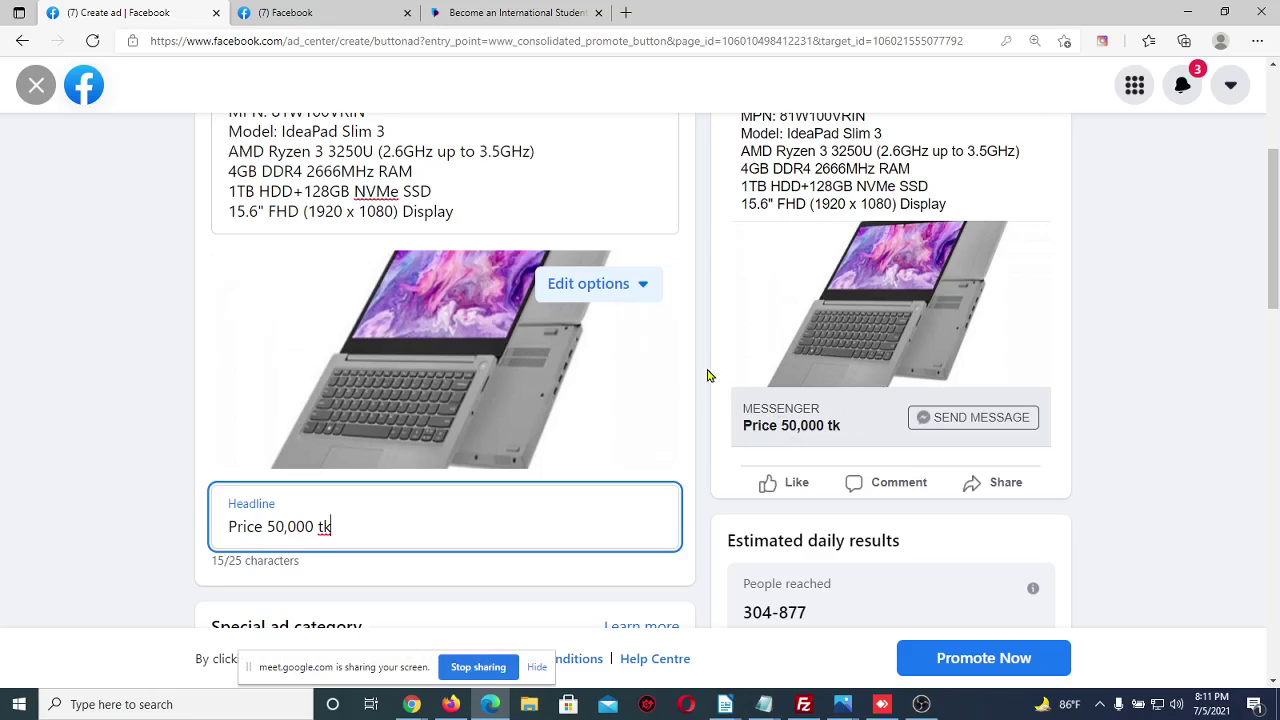
scroll(700, 373, "up", 2)
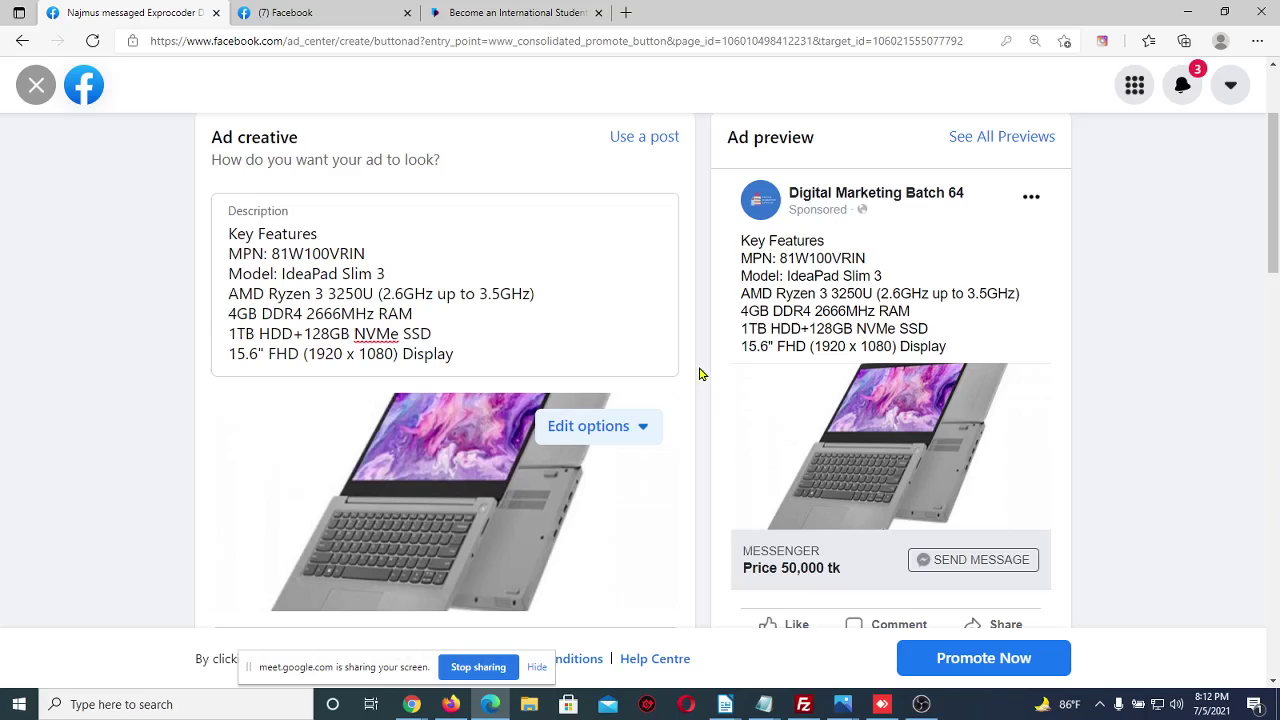
Scroll past the ad creative and preview to the Audience section (United States, ages 18-65+)
scroll(700, 373, "down", 2)
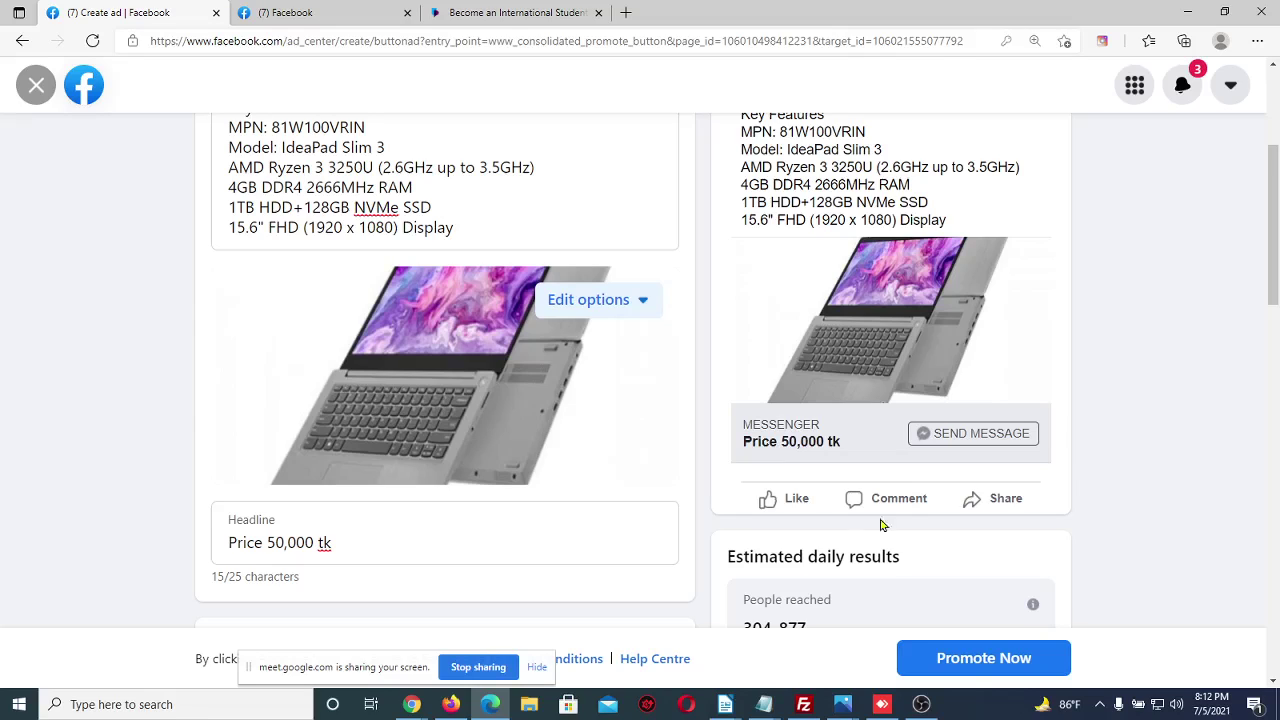
scroll(708, 548, "down", 6)
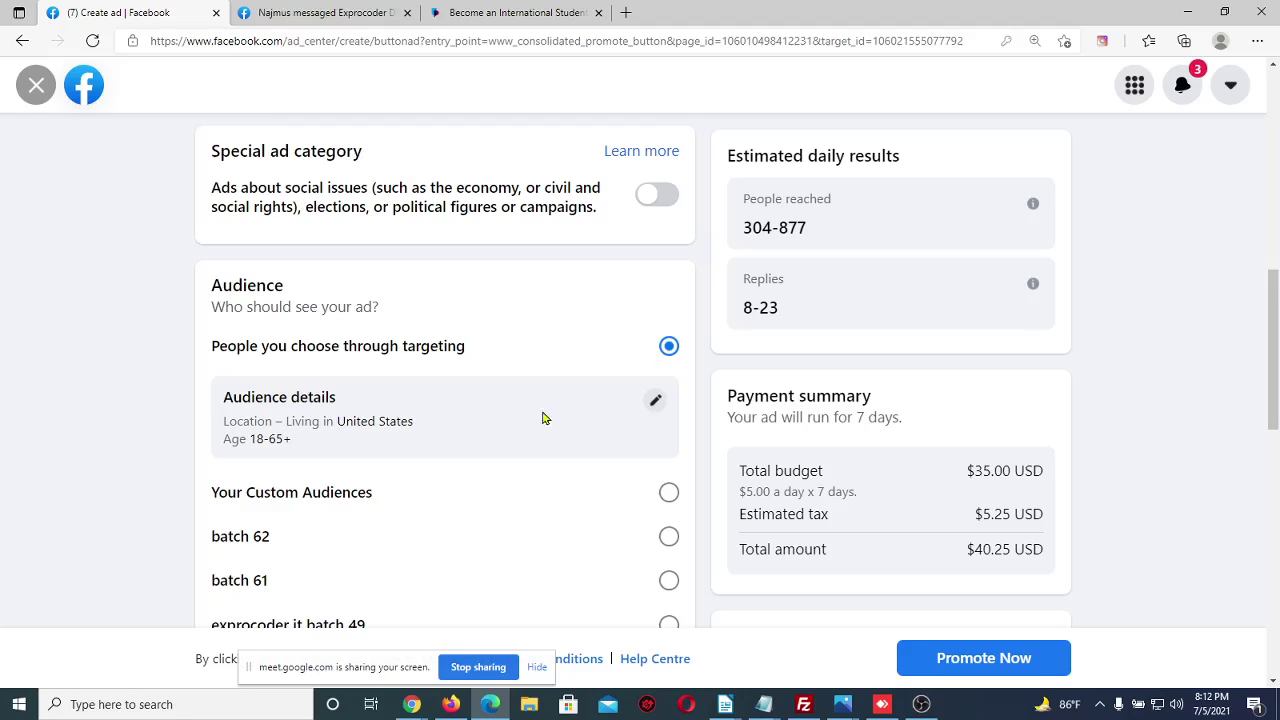
In the audience editor, switch Gender through Men, Women and Men, ending on All (260,000,000 reach)
left_click(655, 404)
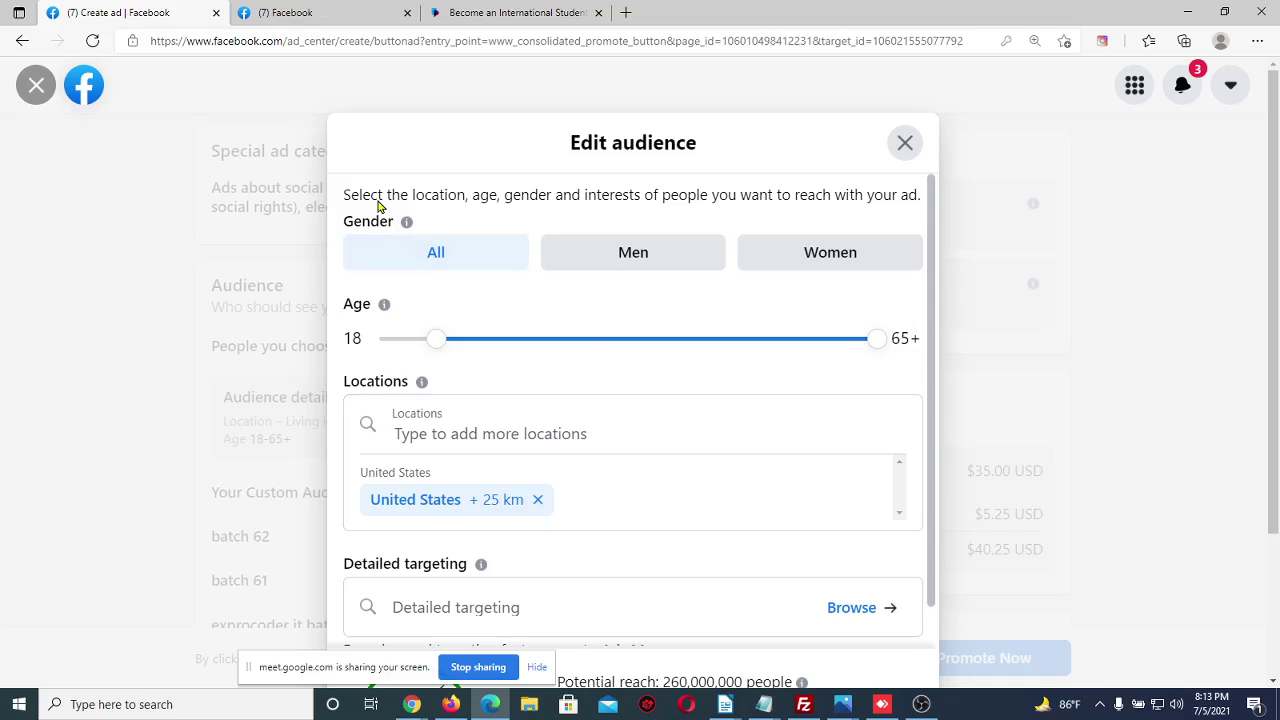
double_click(338, 231)
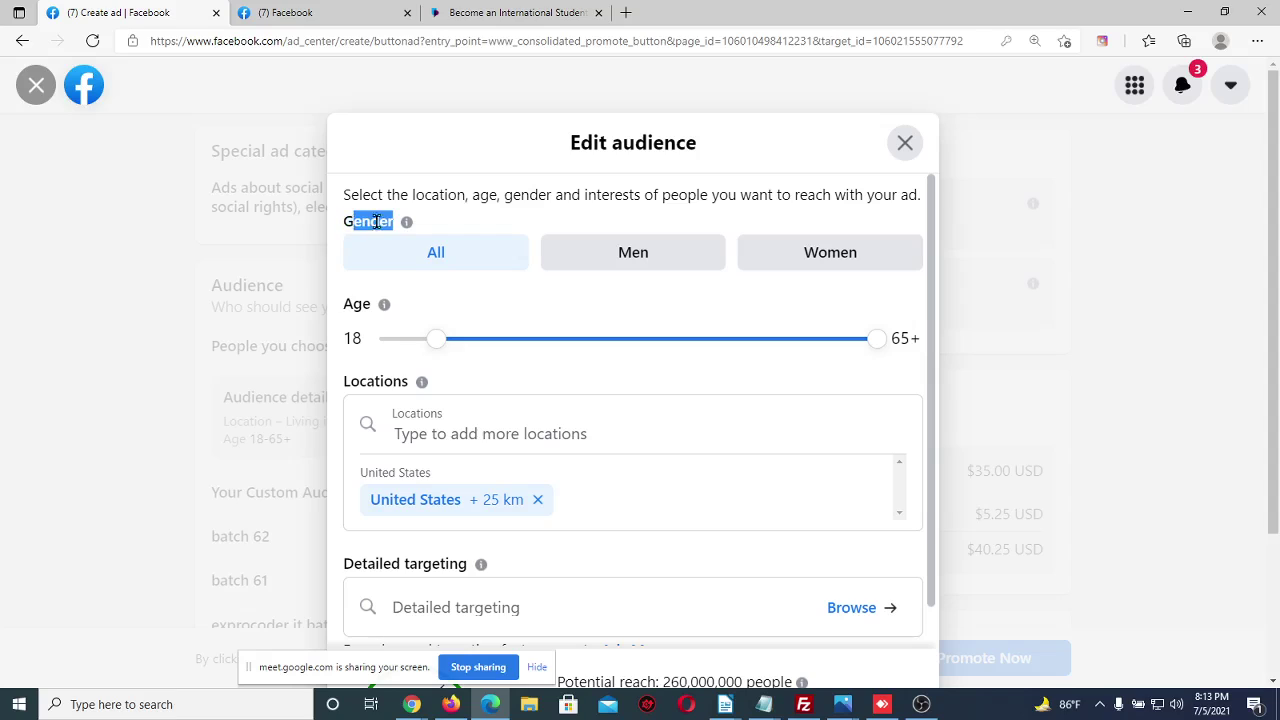
left_click(506, 214)
left_click(665, 263)
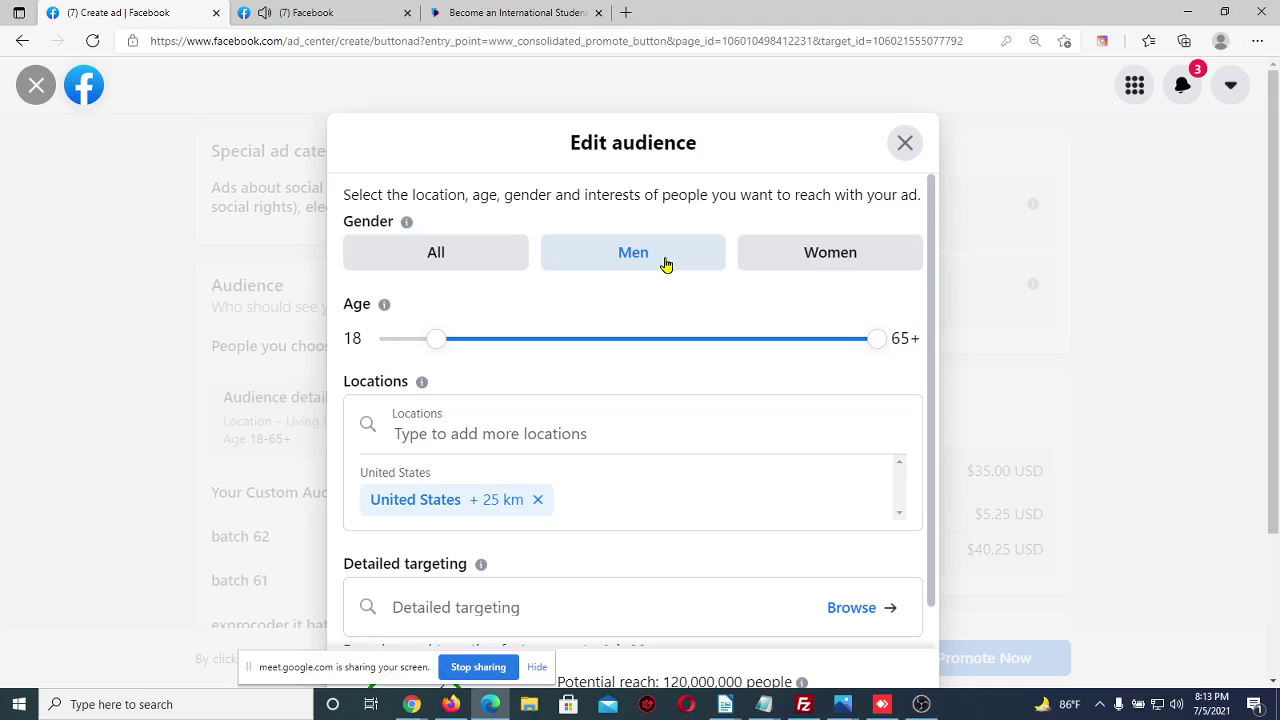
left_click(766, 273)
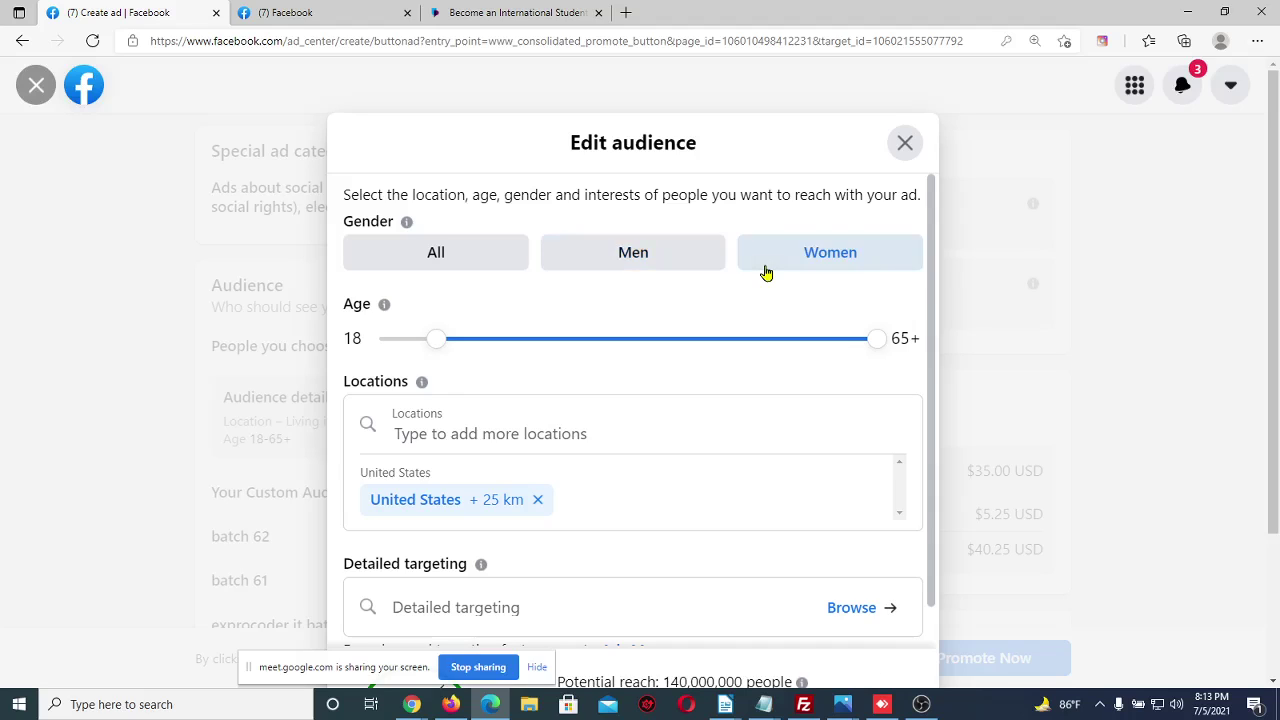
left_click(679, 262)
left_click(490, 253)
Try a minimum age of 13, then set the age range to 18-45 (170,000,000 reach)
left_click_drag(437, 343, 357, 363)
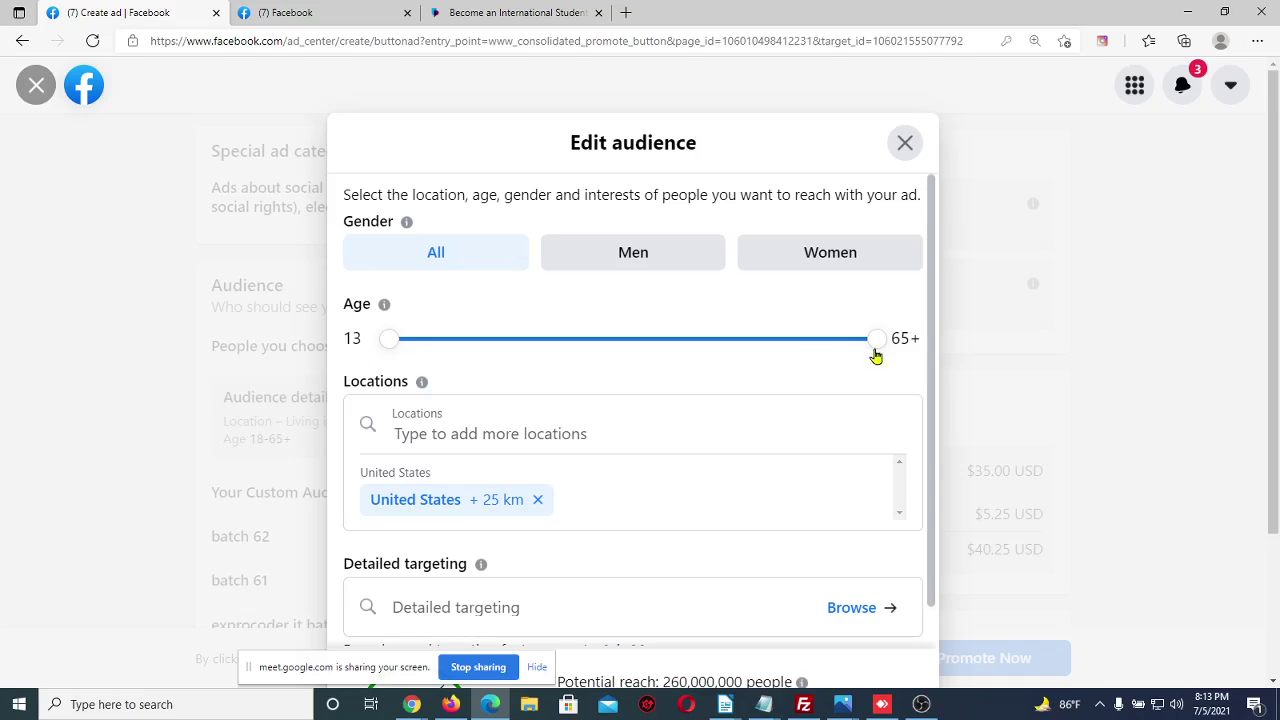
left_click_drag(875, 348, 896, 337)
left_click_drag(386, 344, 376, 345)
left_click_drag(364, 338, 342, 338)
left_click(458, 306)
left_click_drag(386, 343, 425, 347)
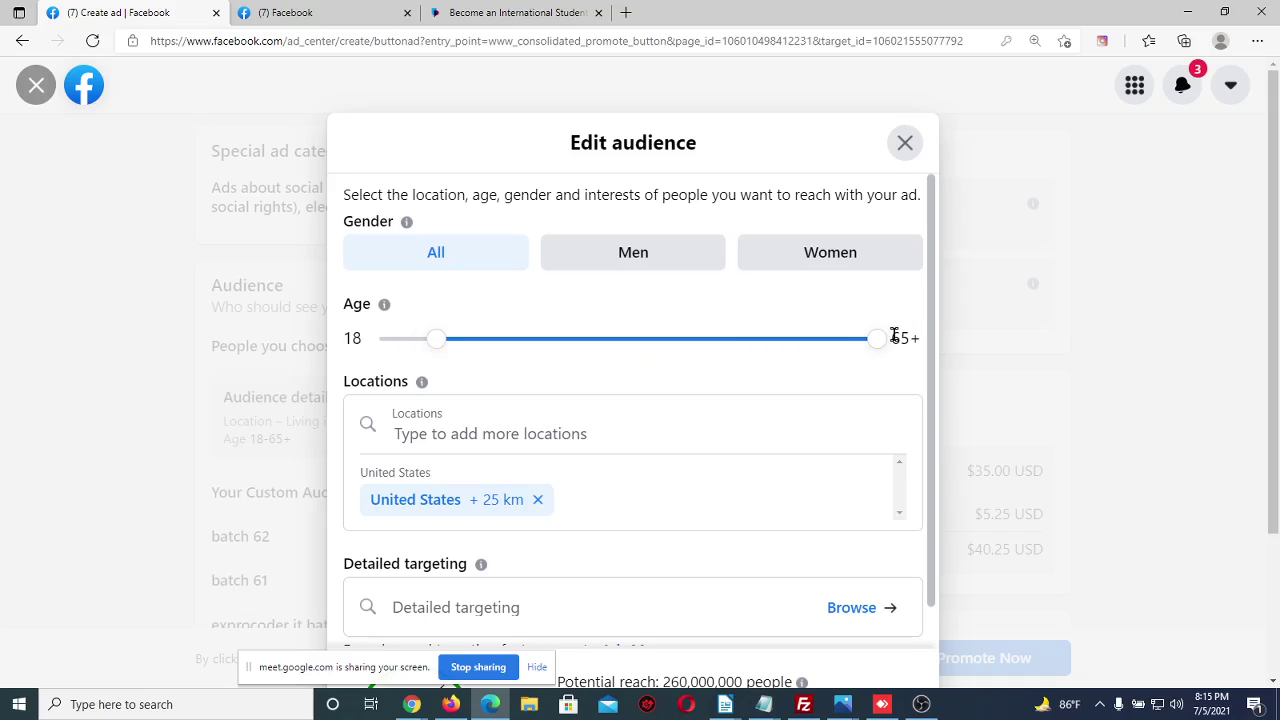
left_click_drag(884, 344, 694, 351)
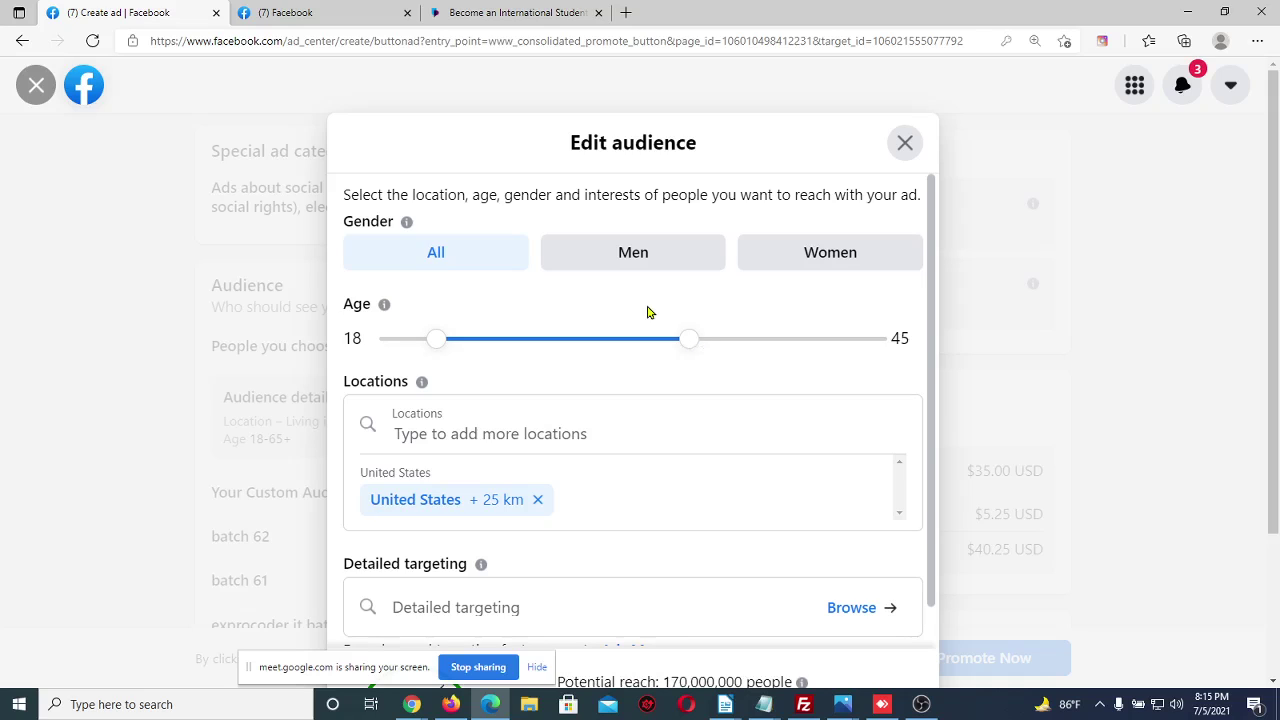
Close the international-student tab and search Bing for 'facebook audience insight tools'
left_click(598, 12)
left_click(445, 14)
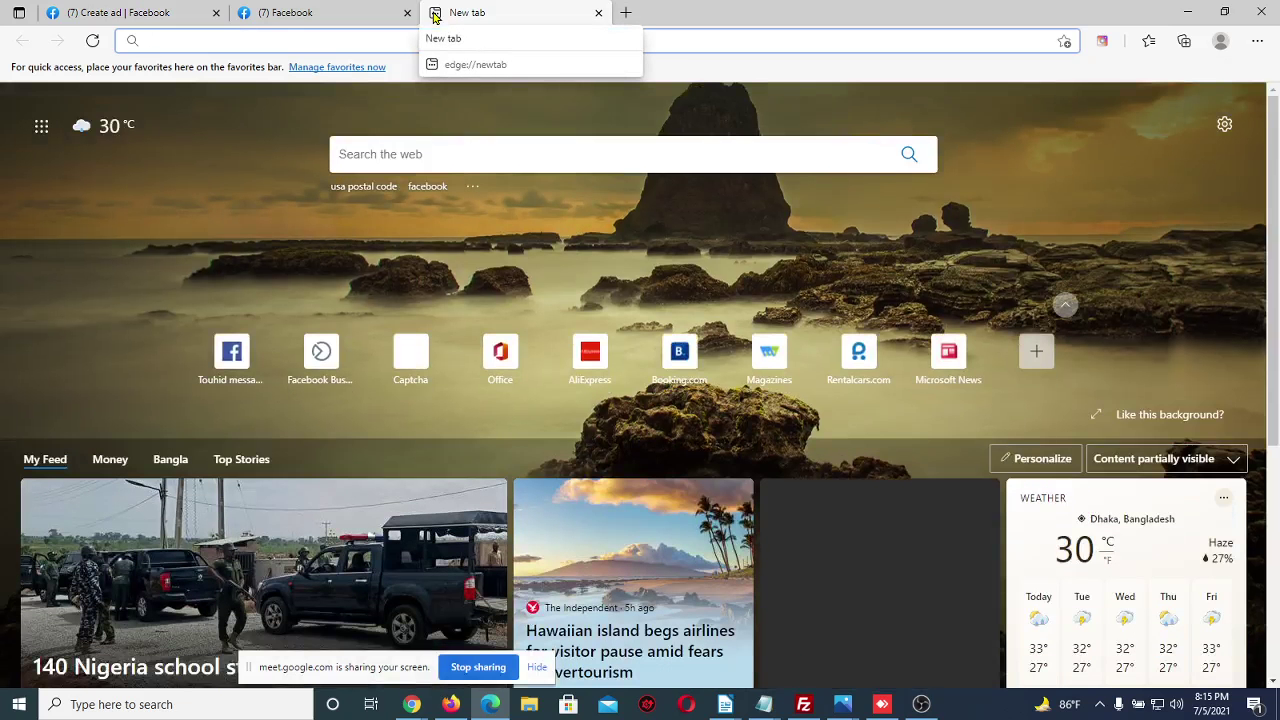
type("faceb")
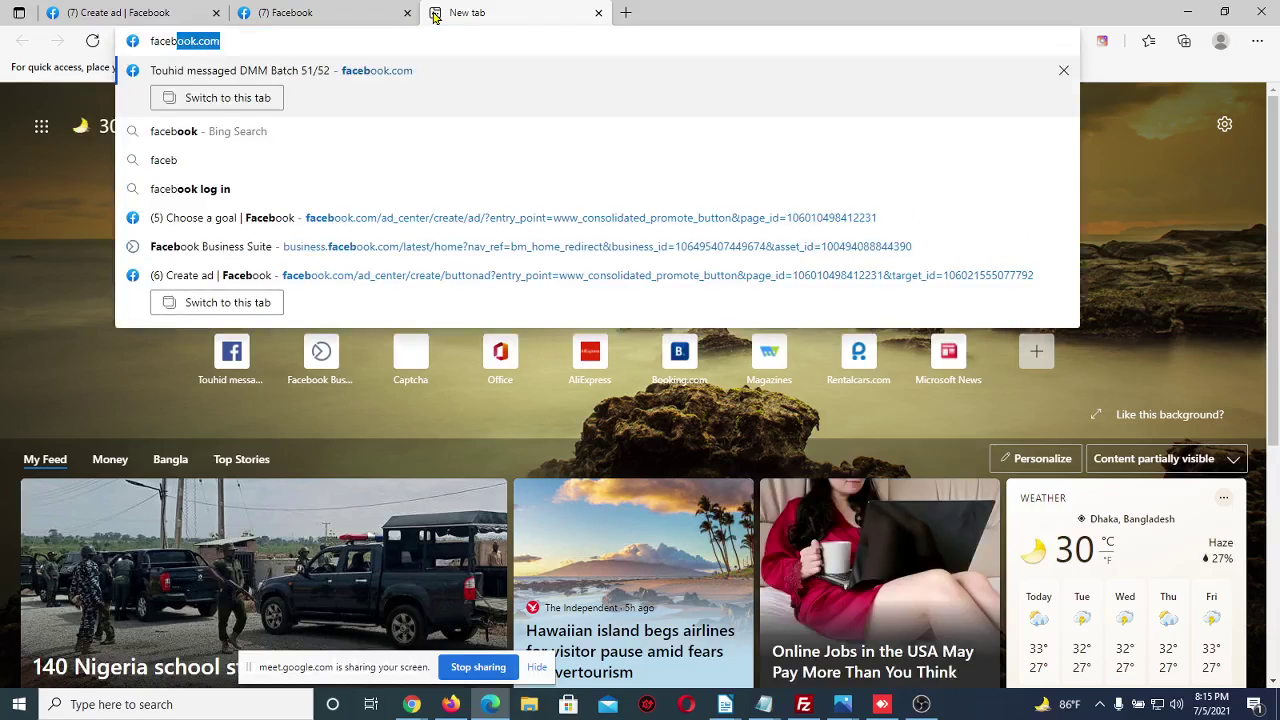
type("ook audien")
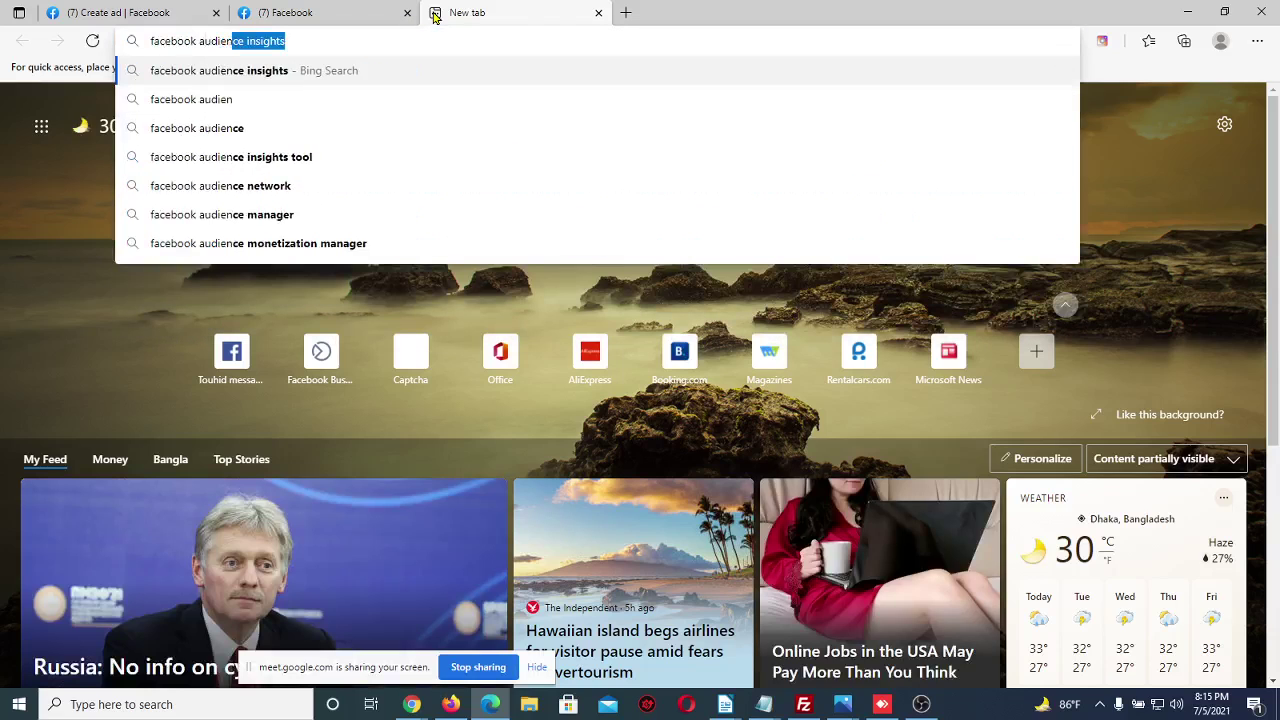
type("ce insig")
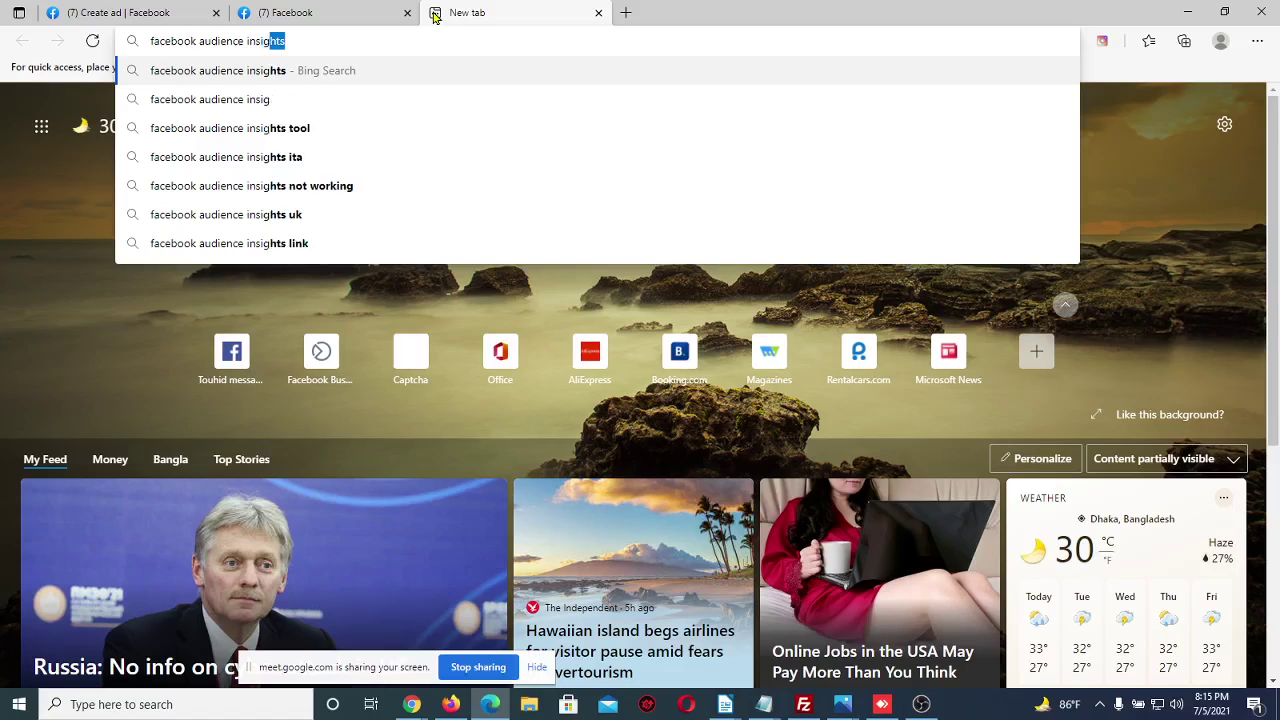
type("ht tools")
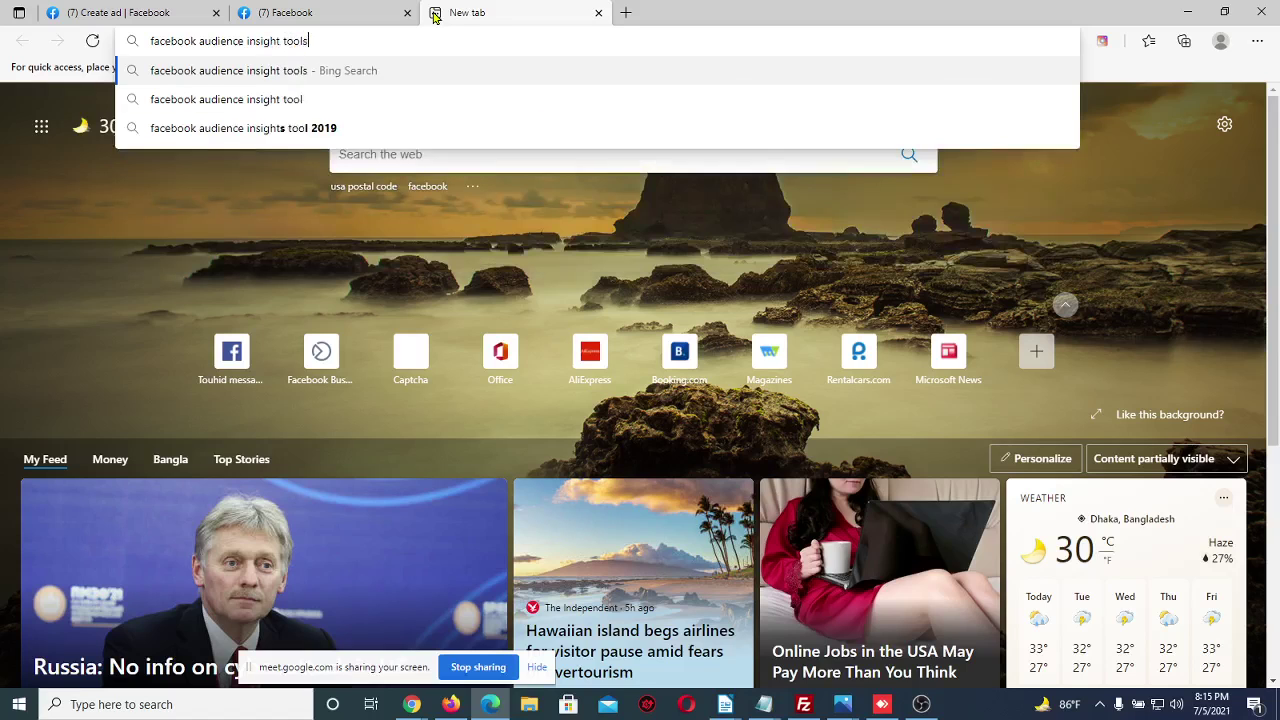
key("Return")
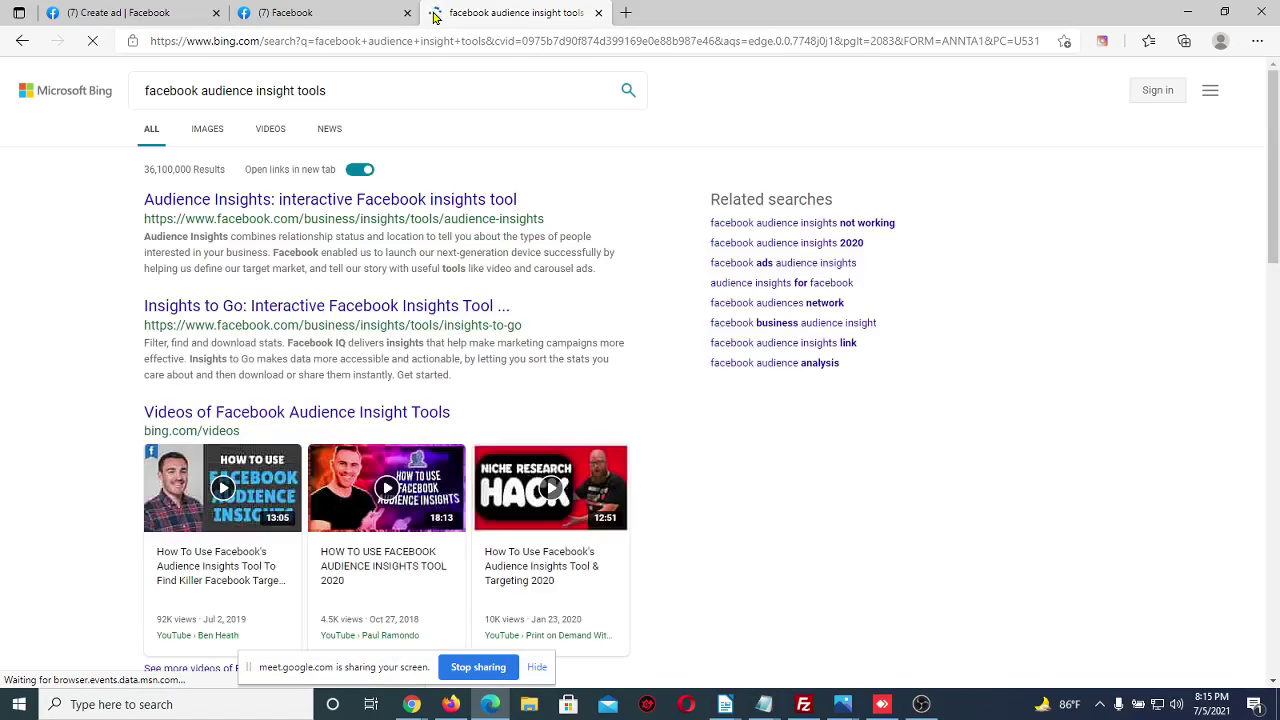
Open the Audience Insights result and copy its page address
left_click(277, 201)
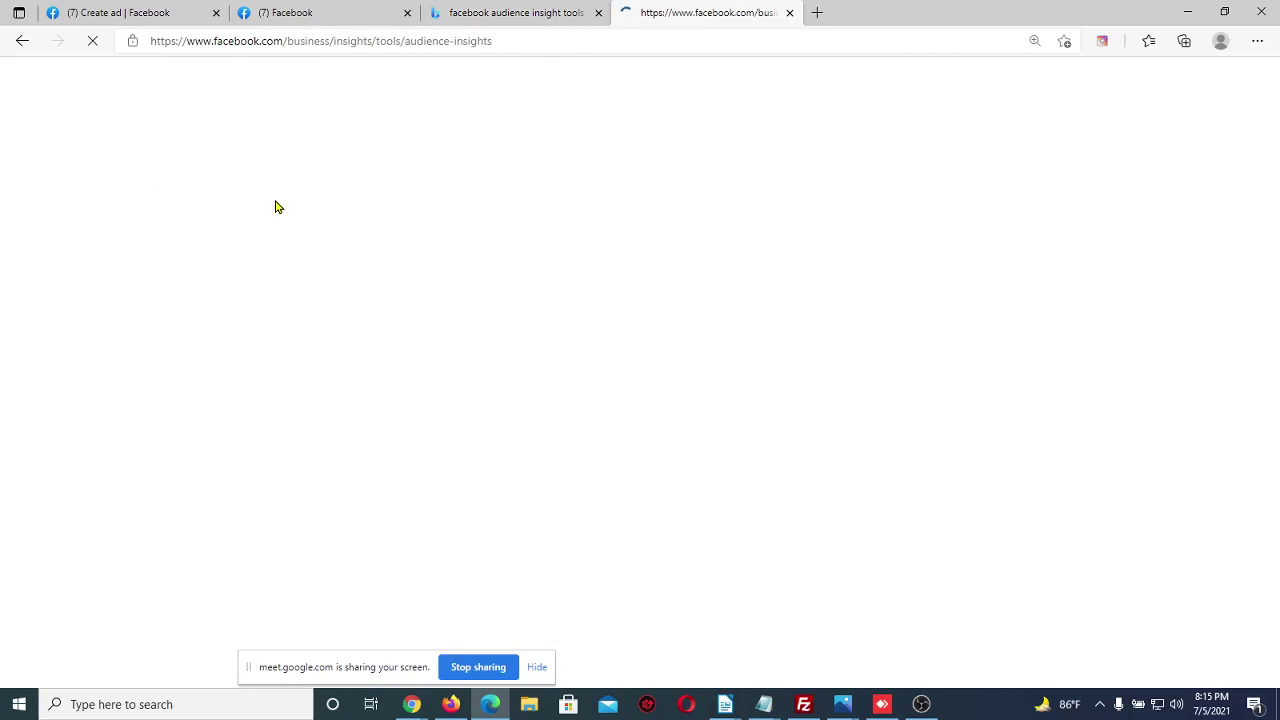
double_click(520, 40)
left_click(521, 40)
key("ctrl+c")
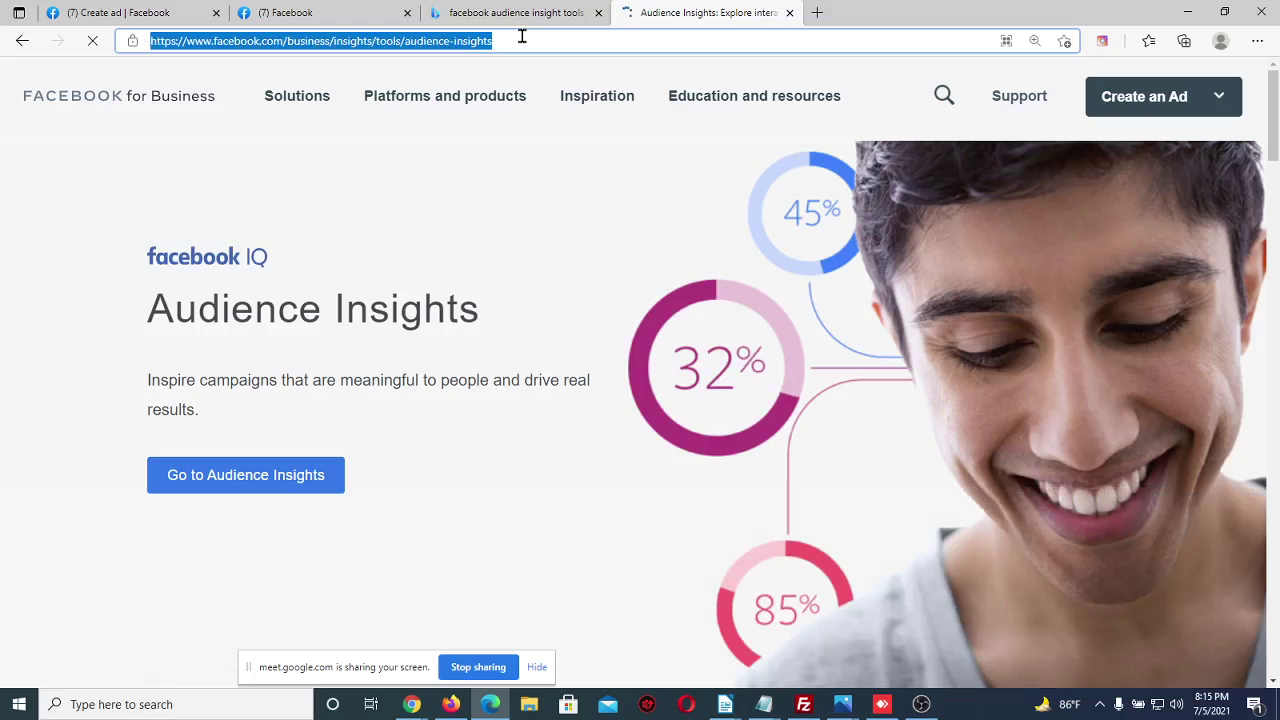
left_click(413, 705)
Post the copied Audience Insights link in the Google Meet chat, then return to Edge
key("ctrl+1")
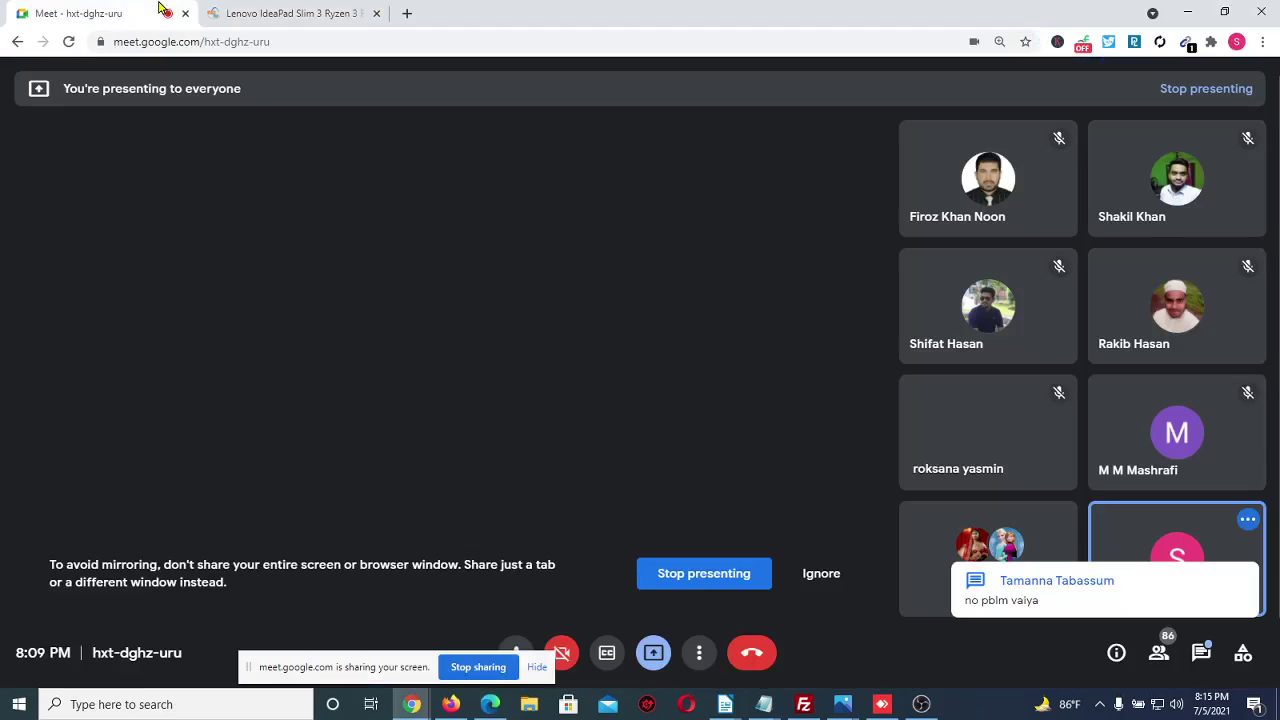
left_click(1195, 653)
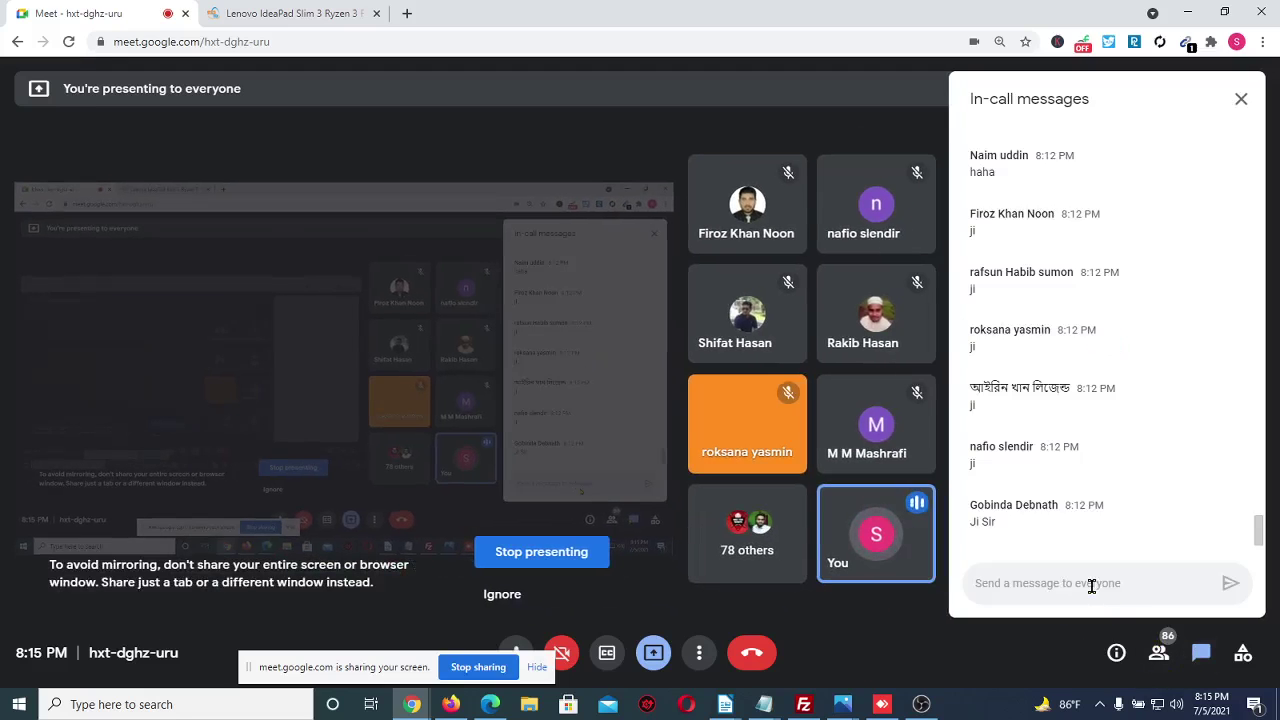
left_click(1089, 583)
key("ctrl+v")
key("Return")
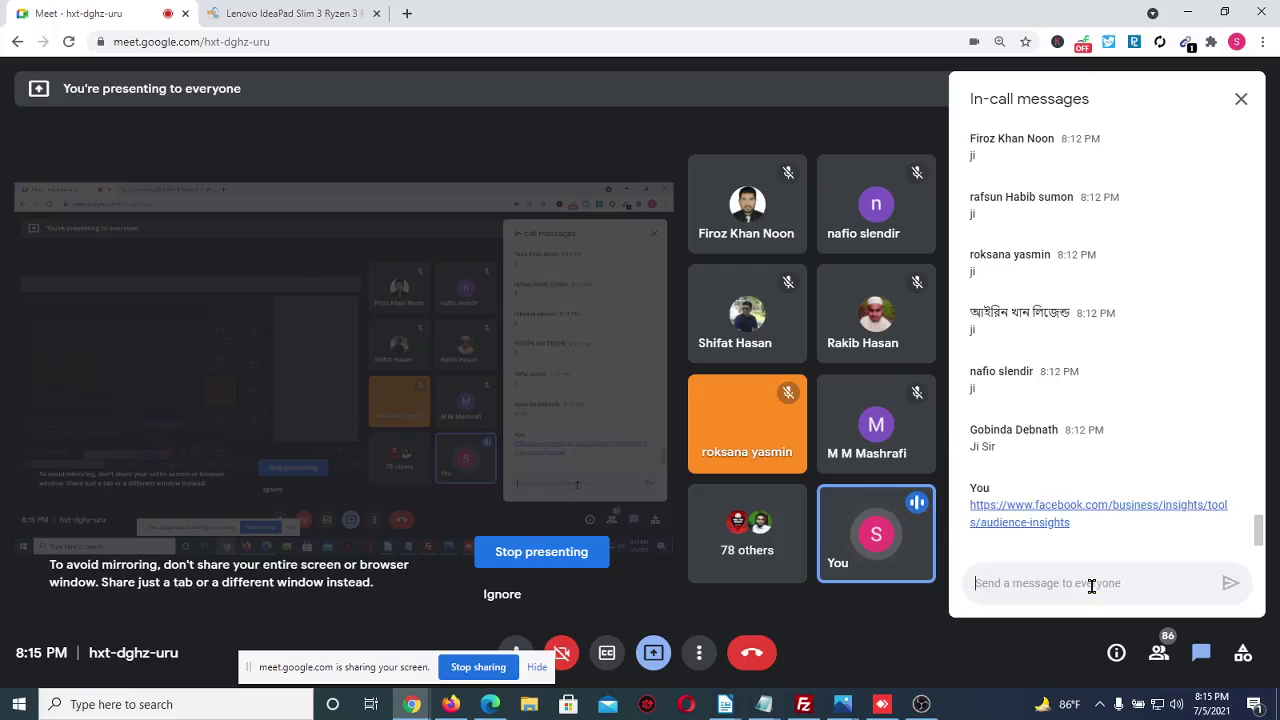
left_click(490, 704)
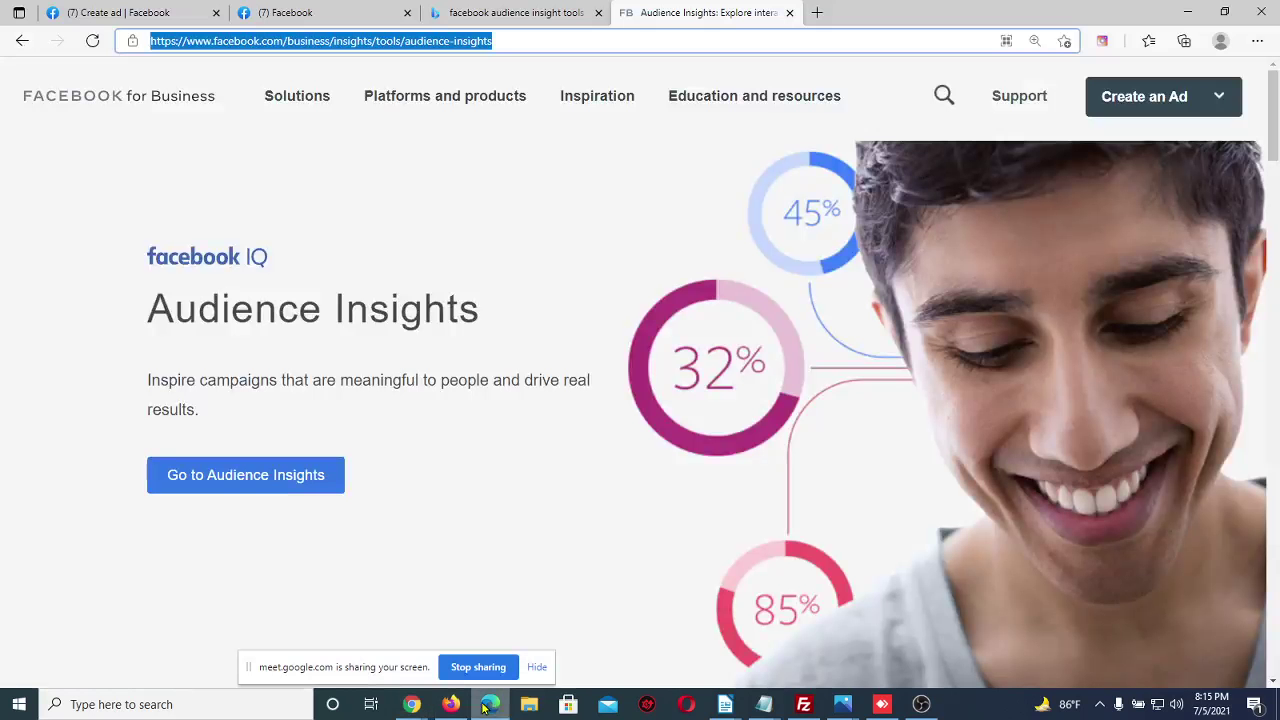
Go to Audience Insights and view the Overview, Results, Content and Audience reports
left_click(428, 474)
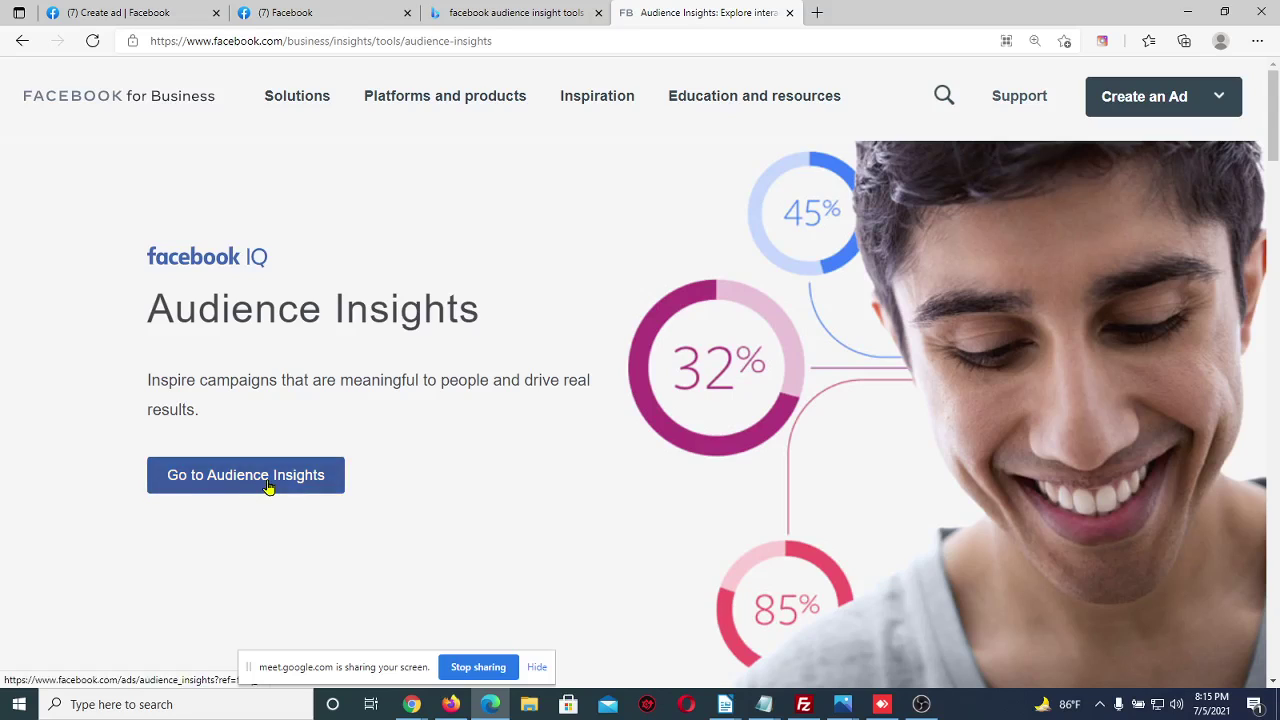
left_click(268, 485)
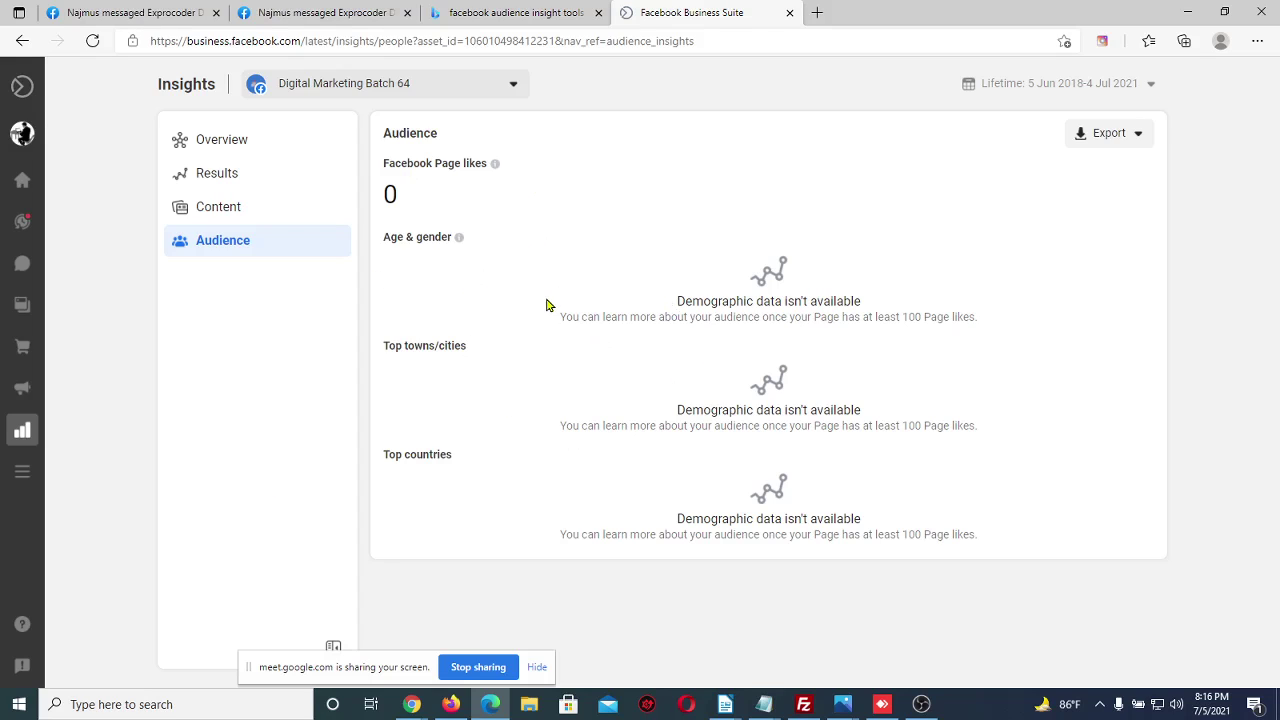
left_click(247, 150)
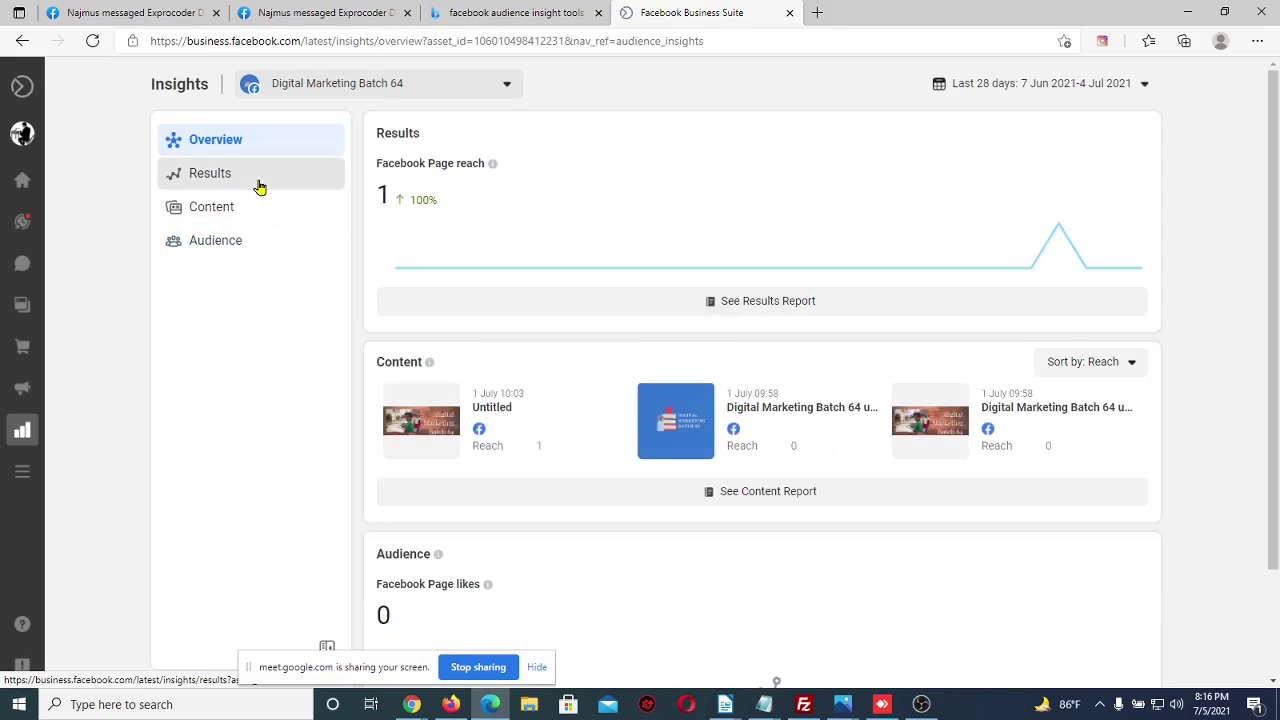
left_click(258, 188)
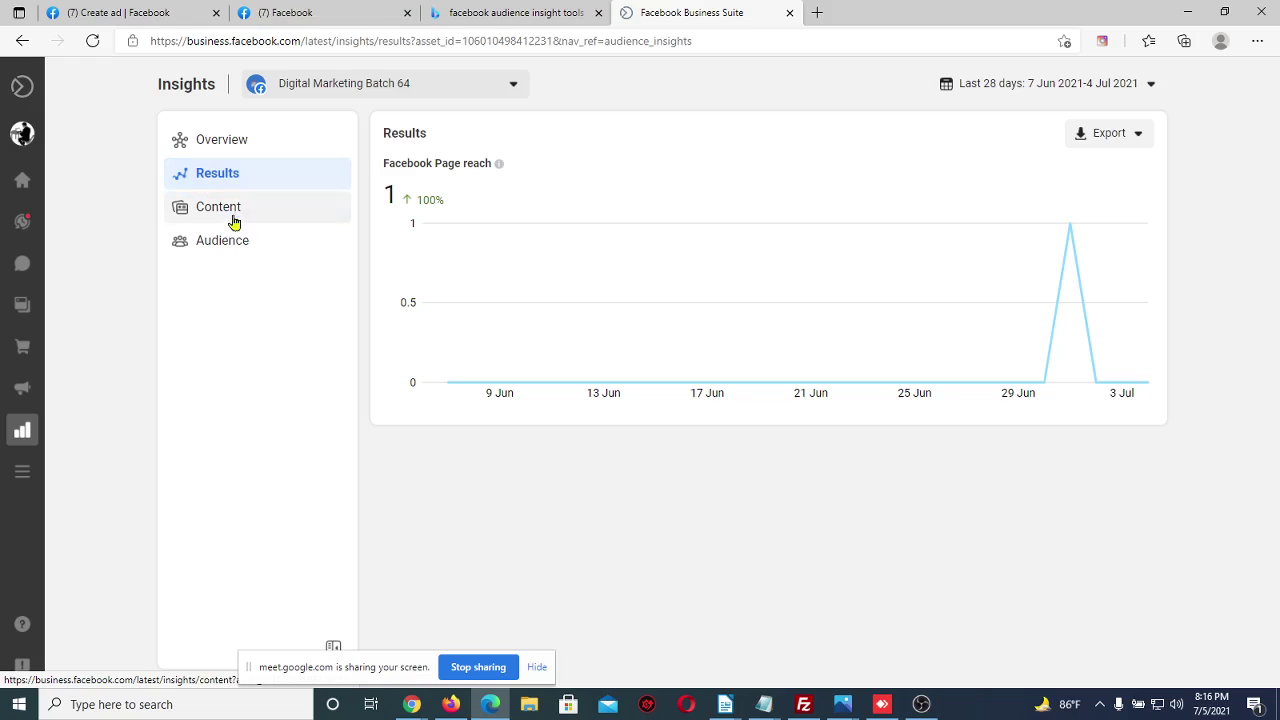
left_click(233, 212)
left_click(237, 239)
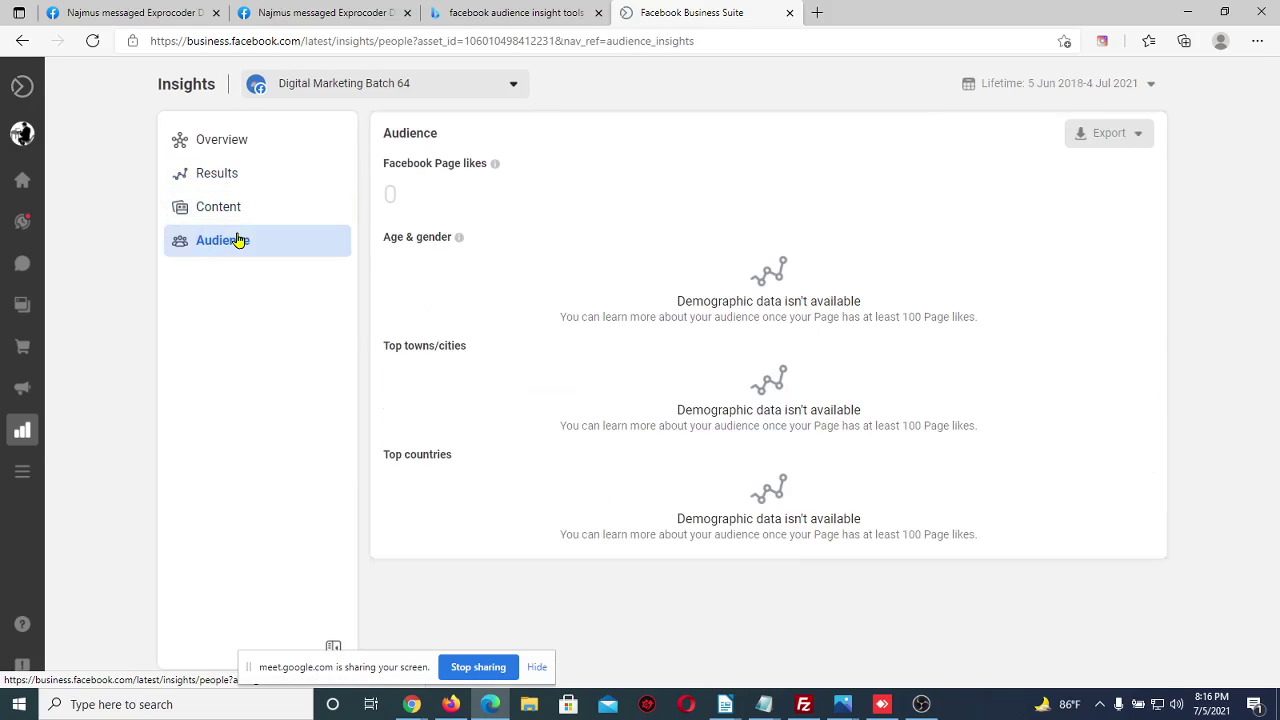